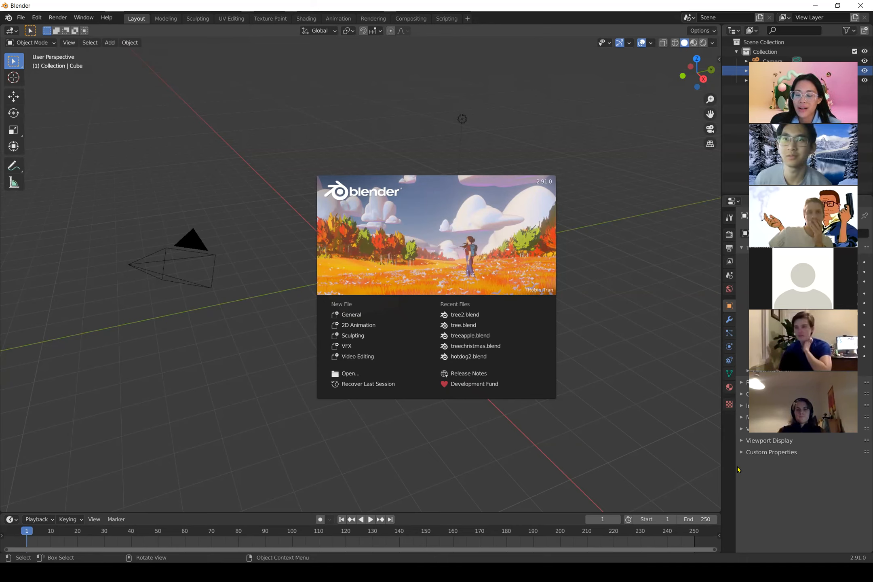
Dismiss the splash screen and examine the default cube in the scene from several angles, distances and positions
left_click(730, 242)
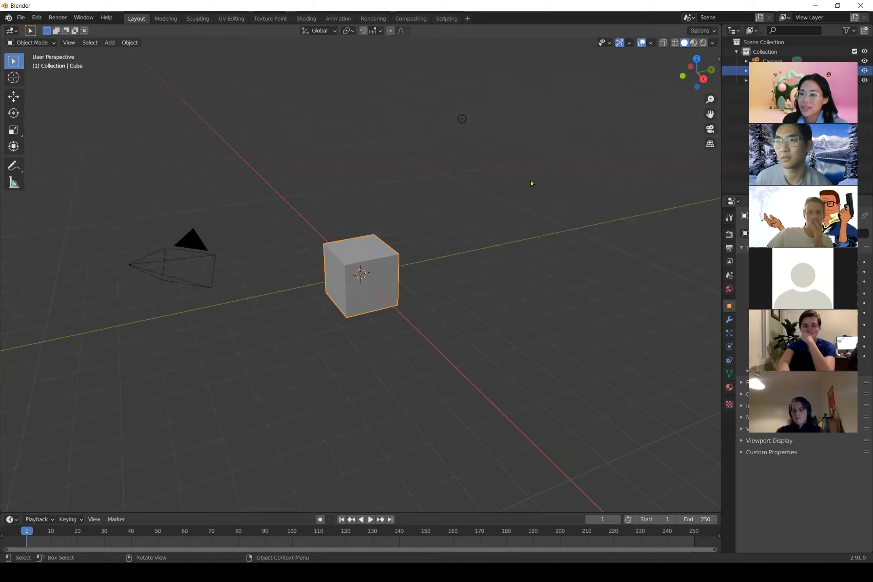
key("shift")
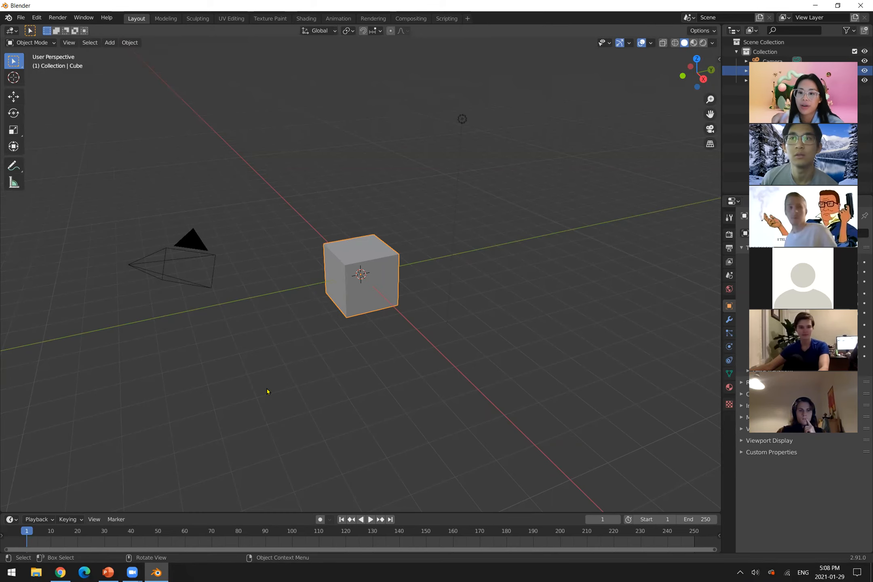
scroll(267, 391, "up", 2)
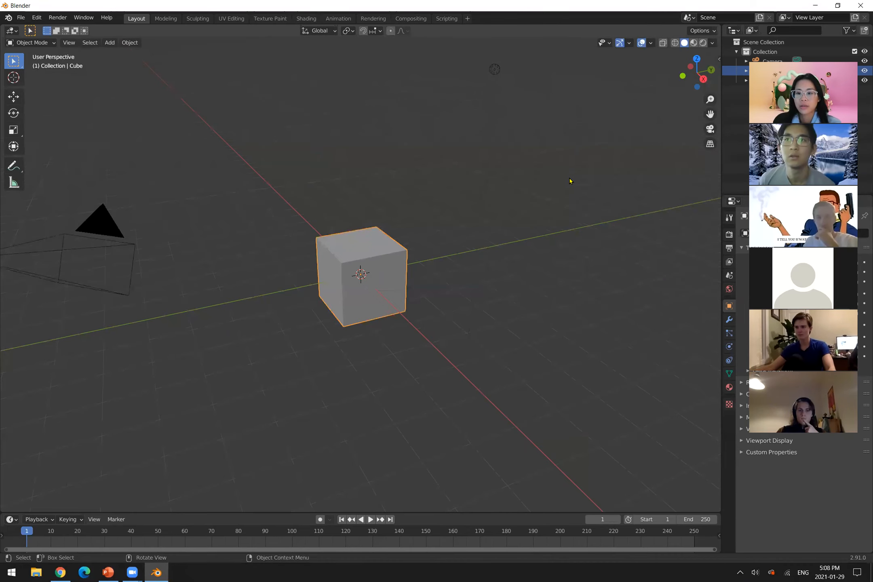
middle_click_drag(593, 177, 372, 187)
middle_click_drag(540, 208, 519, 218)
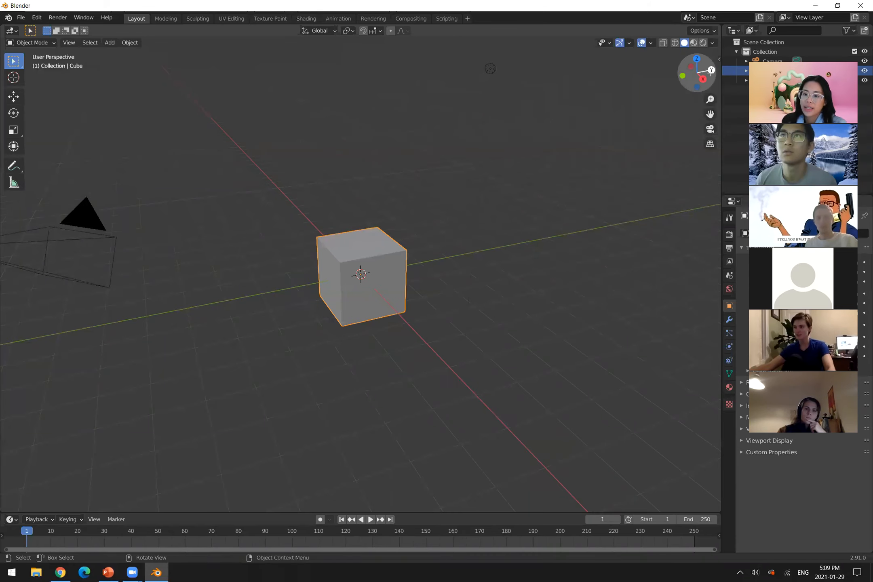
mouse_move(708, 77)
left_mouse_down()
mouse_move(676, 75)
mouse_move(709, 69)
mouse_move(663, 73)
mouse_move(709, 83)
left_mouse_up()
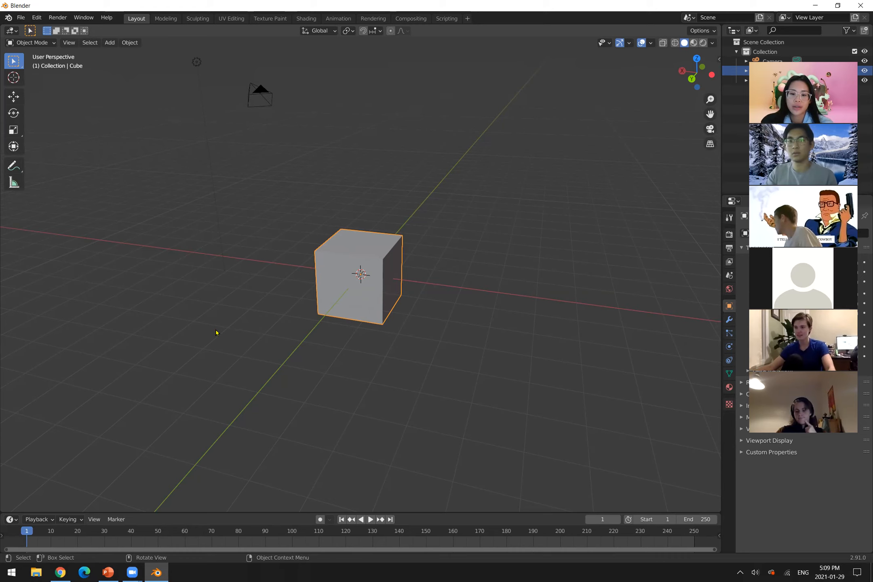
scroll(393, 335, "up", 5)
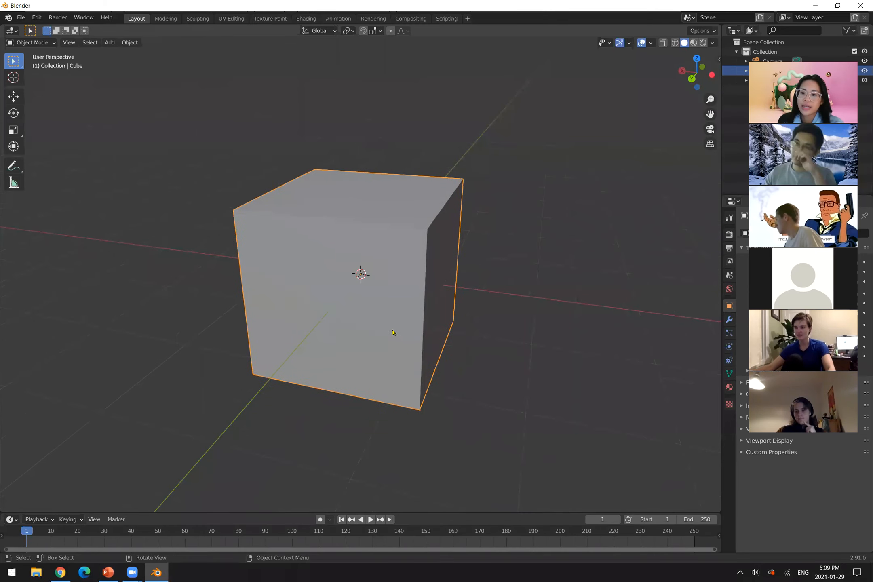
scroll(391, 331, "down", 8)
scroll(392, 331, "up", 6)
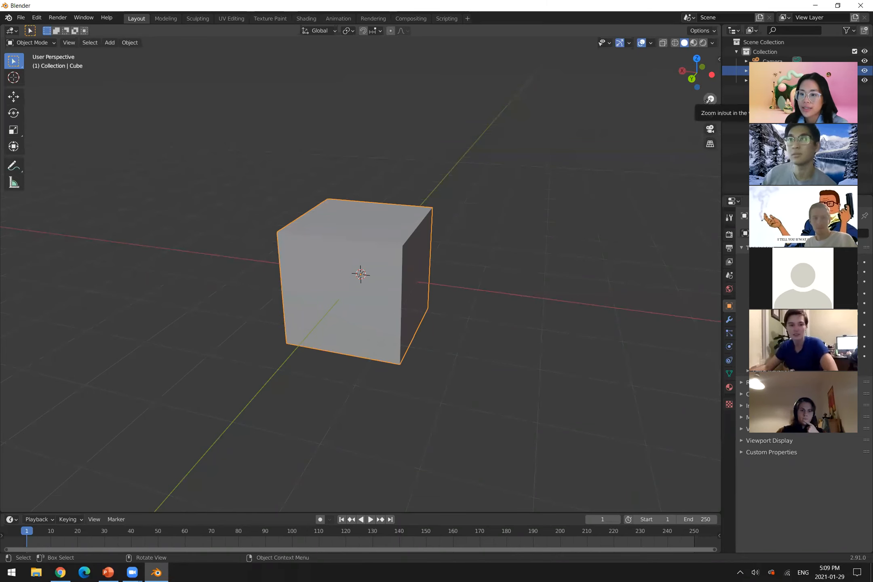
left_click_drag(708, 100, 689, 94)
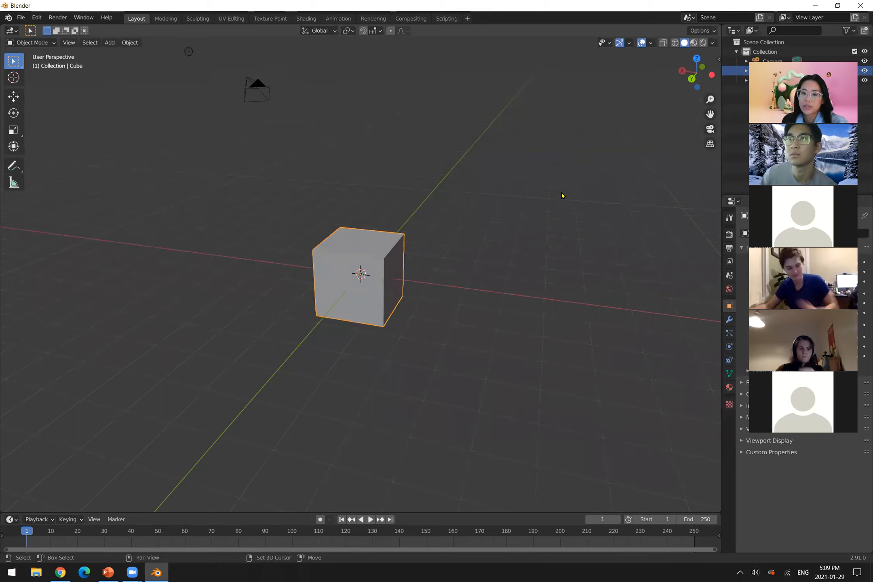
middle_click_drag(621, 191, 588, 192, "shift")
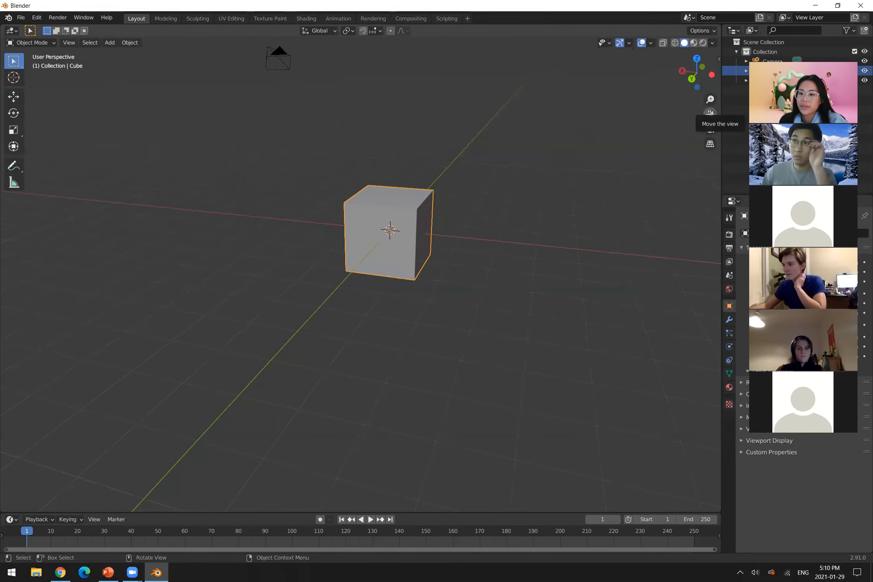
left_click_drag(711, 113, 663, 154)
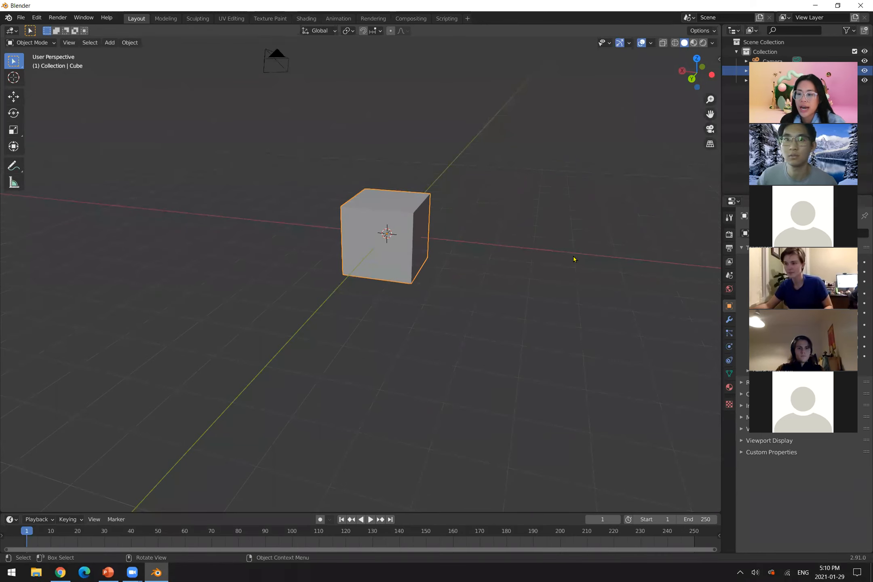
middle_click_drag(622, 264, 520, 298)
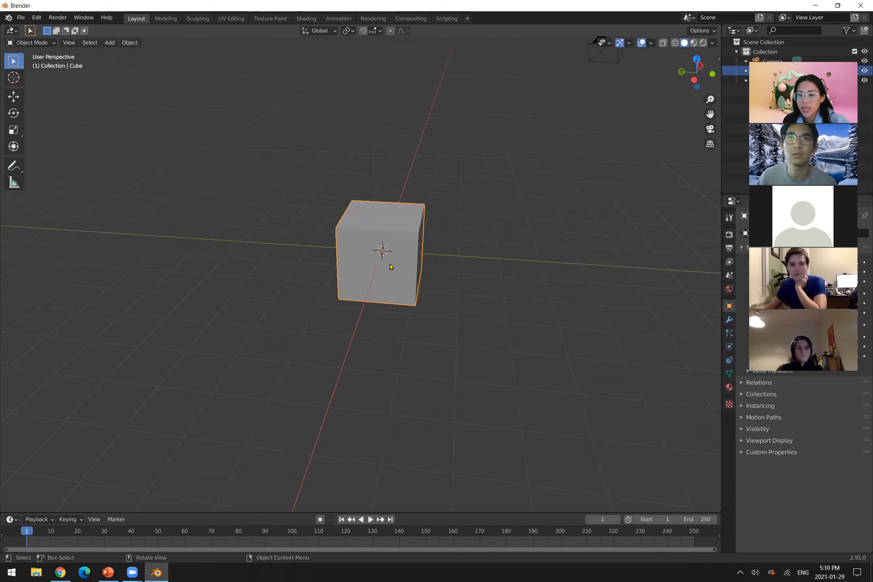
scroll(390, 266, "up", 2)
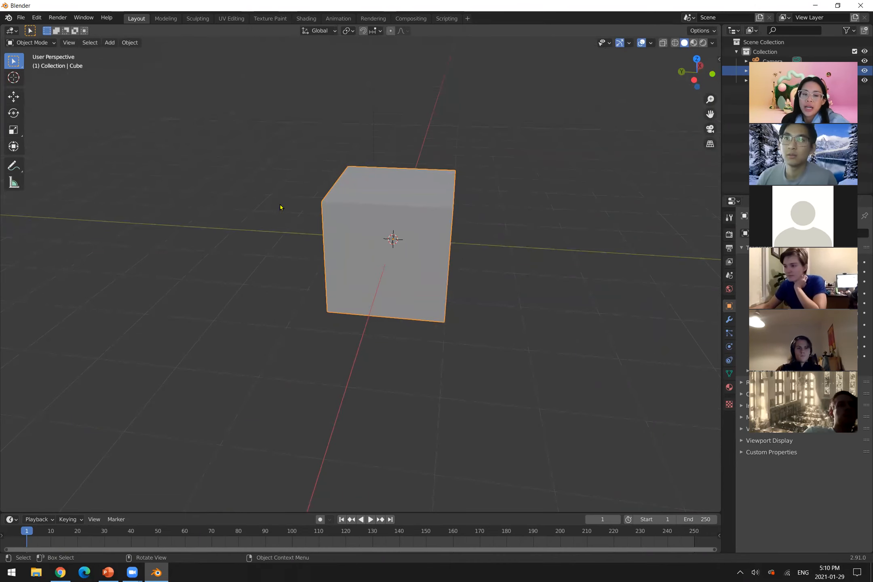
Shift the default cube slightly away from the world origin with the Move tool
left_click(14, 97)
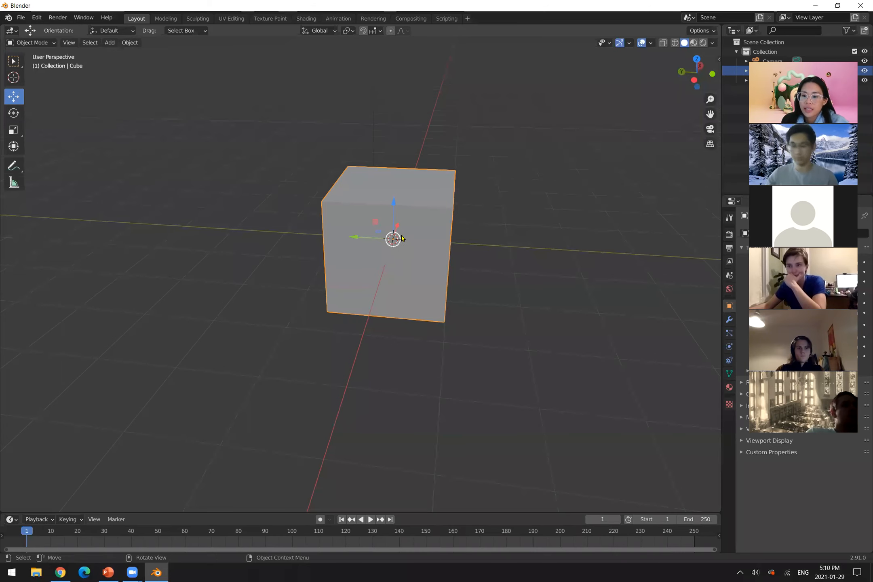
scroll(423, 277, "down", 2)
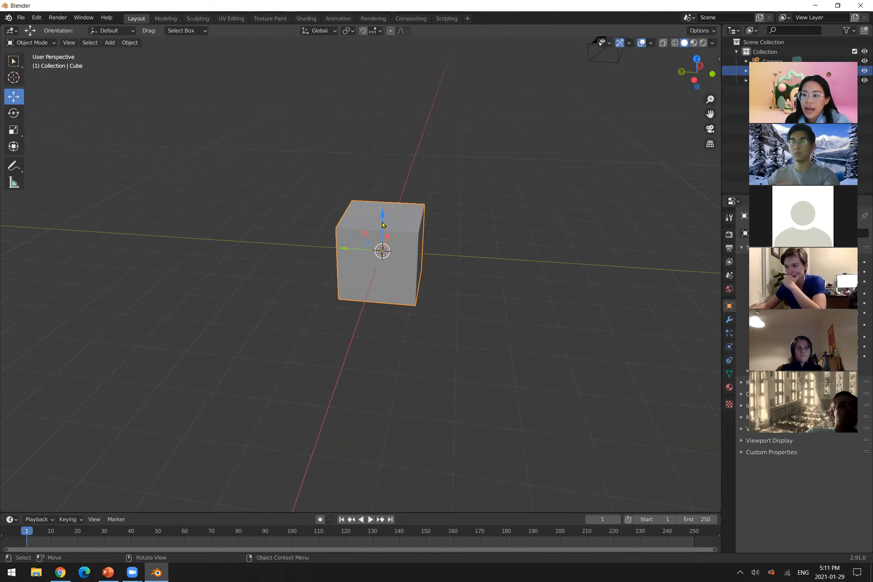
left_click_drag(381, 213, 344, 269)
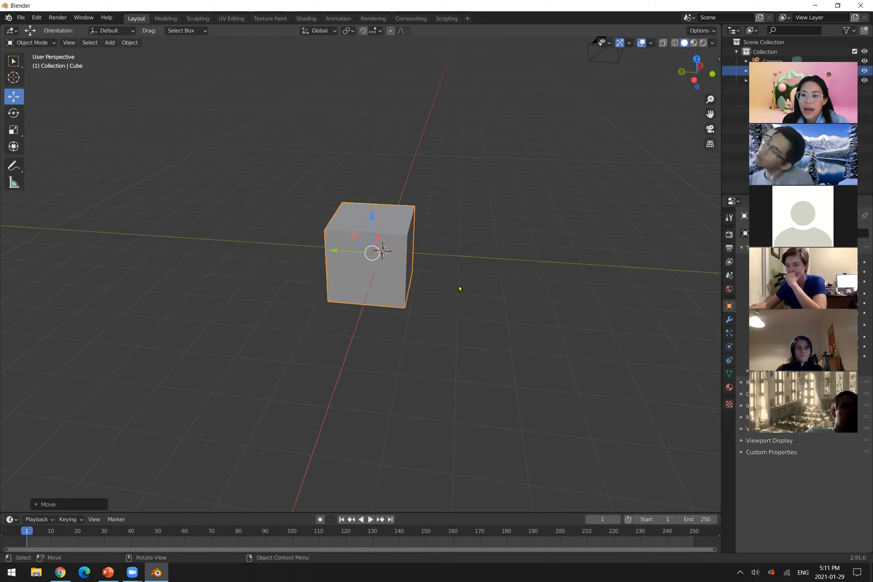
Move the cube freely by about 4.9 m, upward and away from the origin
middle_click_drag(321, 344, 403, 342)
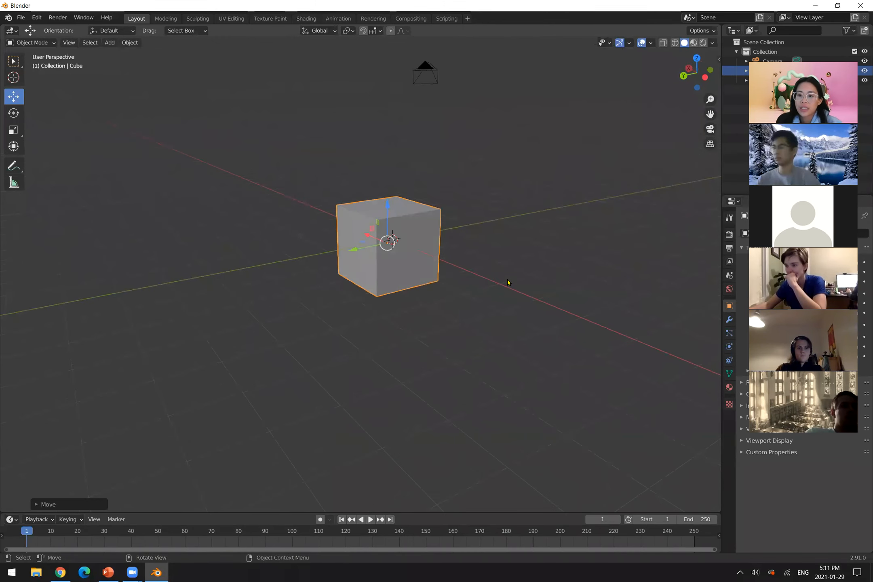
scroll(355, 313, "down", 1)
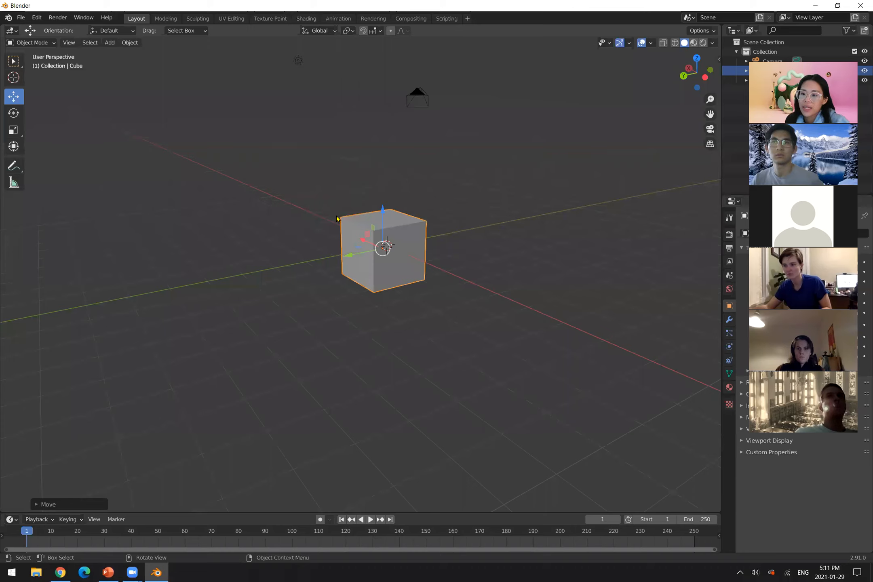
key("g")
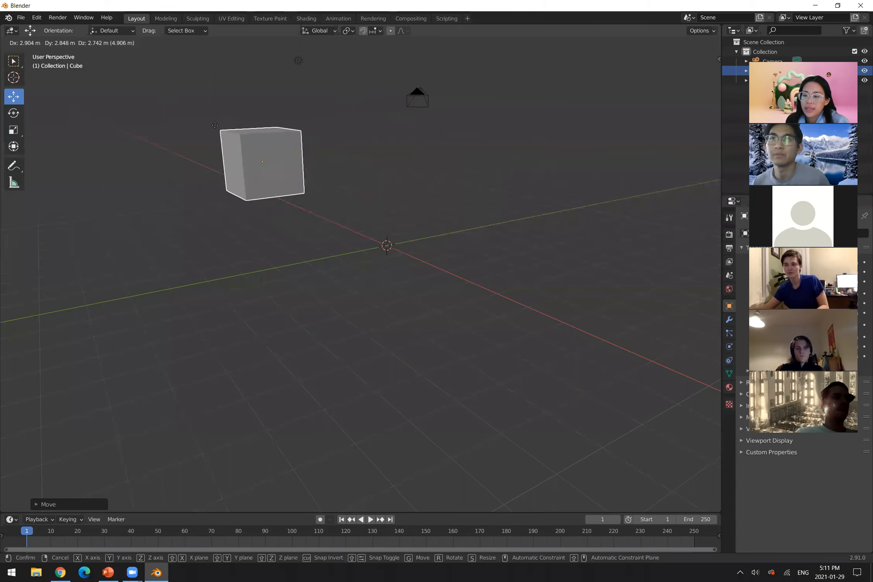
left_click(214, 130)
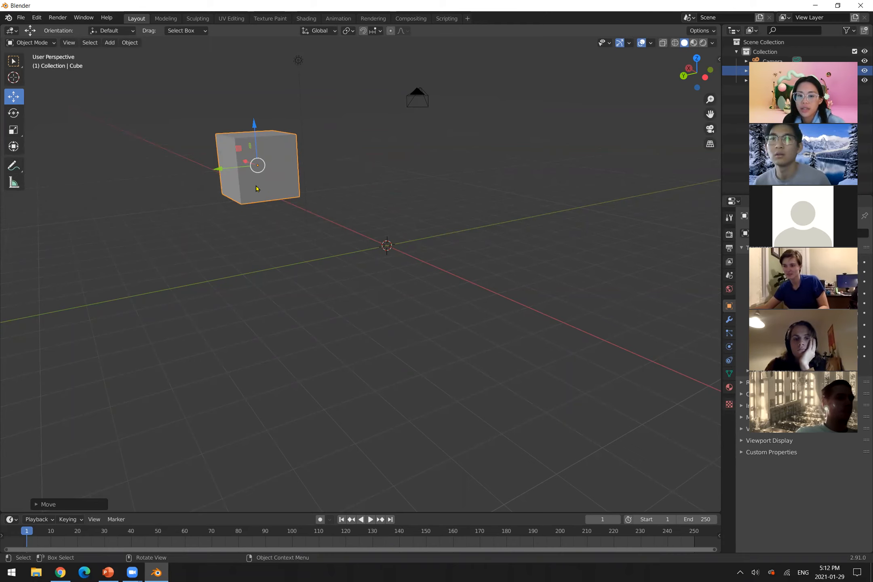
Move the cube along the global X axis only, in the negative direction, bringing it closer to the viewpoint
key("g")
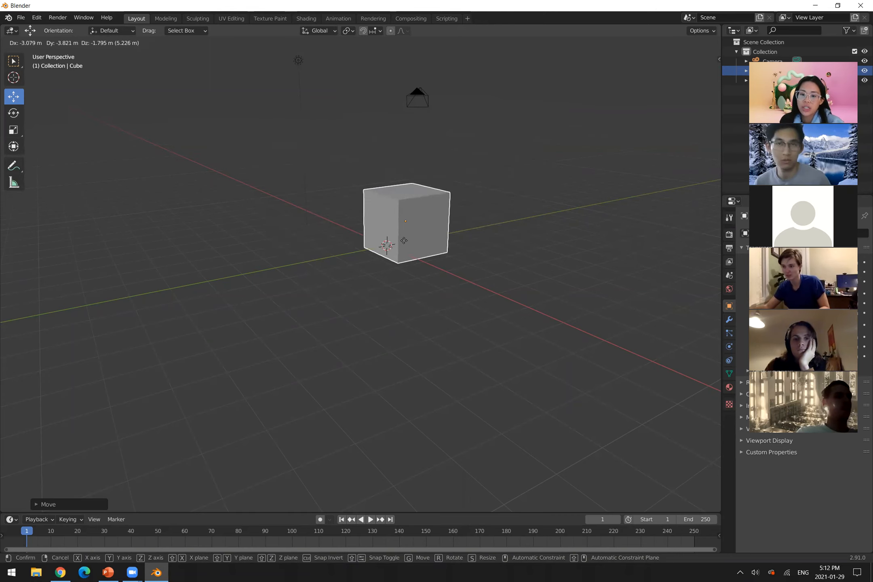
key("x")
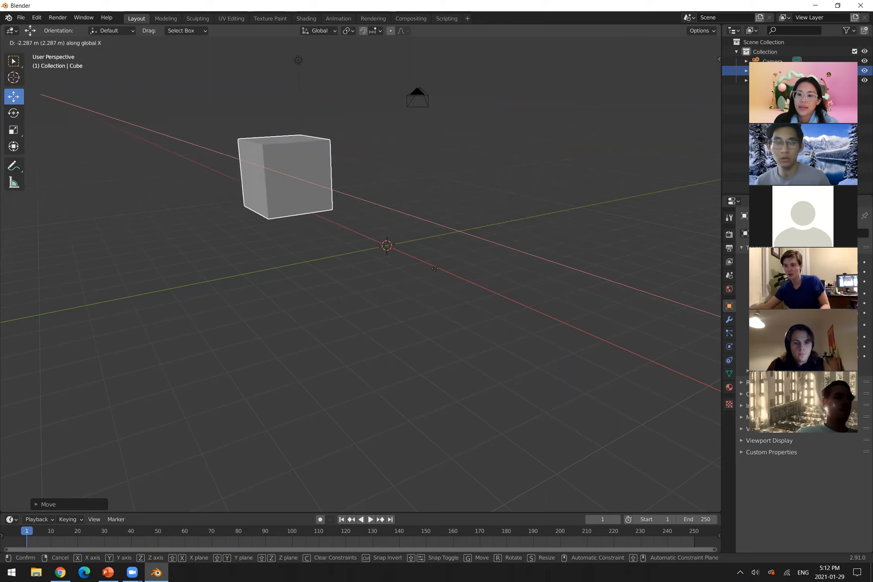
left_click(440, 253)
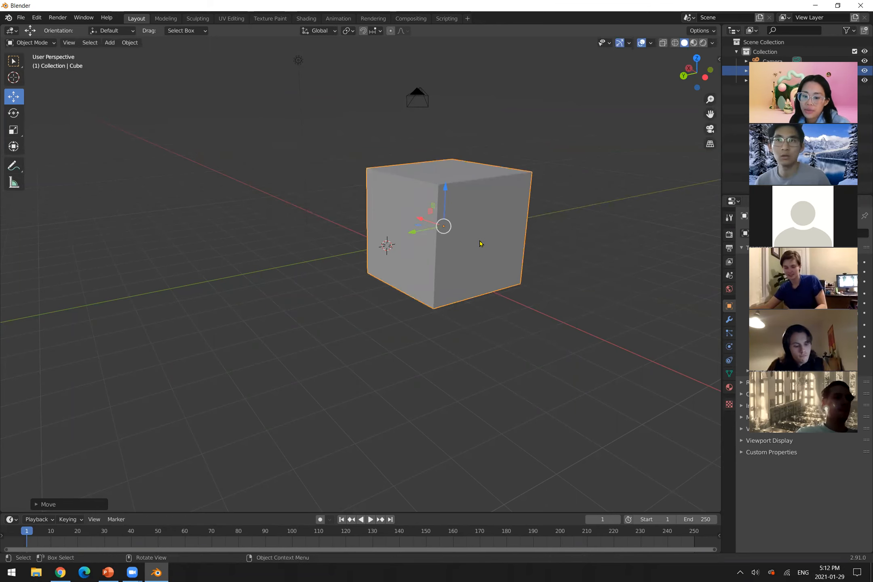
Raise the cube slightly along the global Z axis after trying a move constrained to the Y axis
key("g")
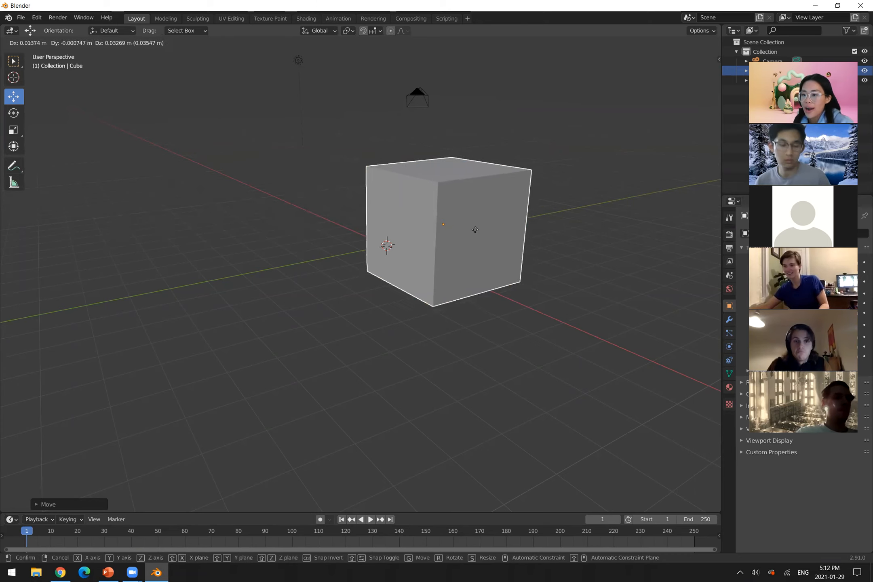
key("y")
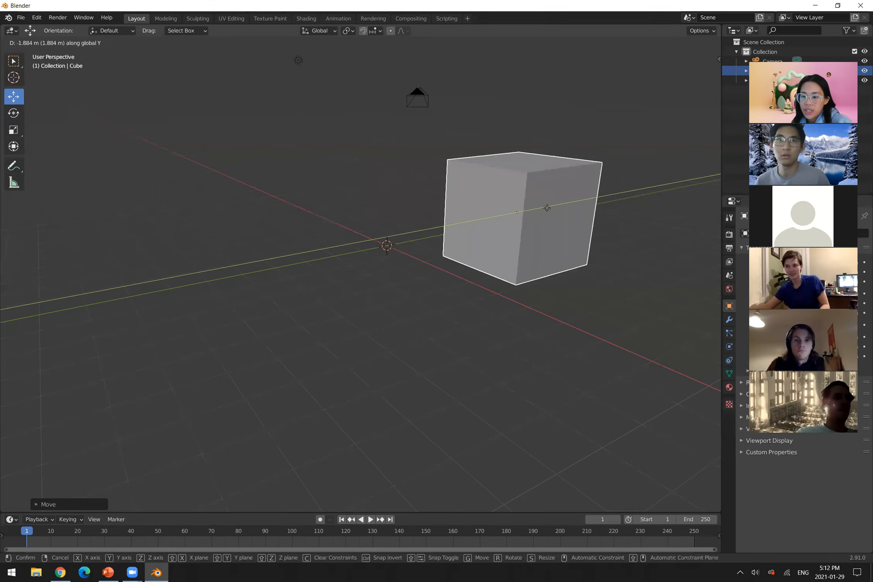
key("z")
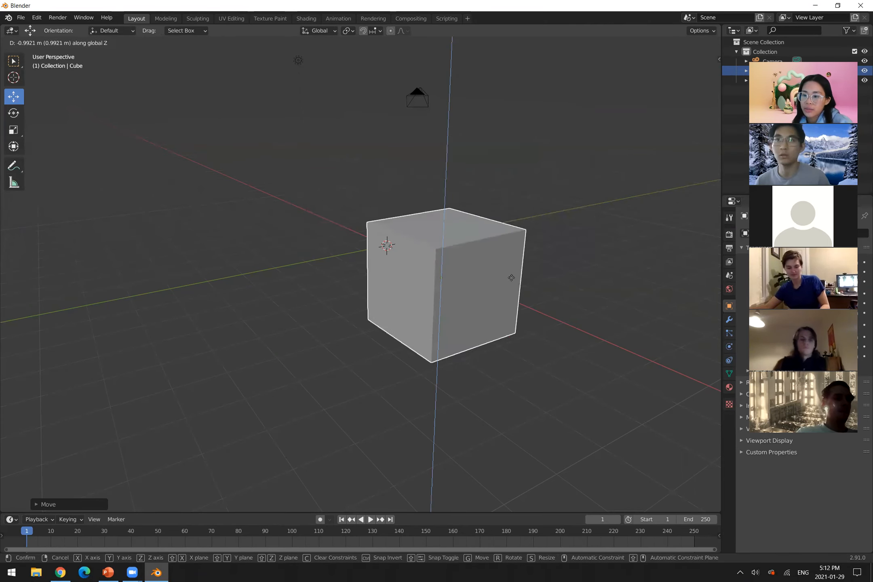
left_click(495, 202)
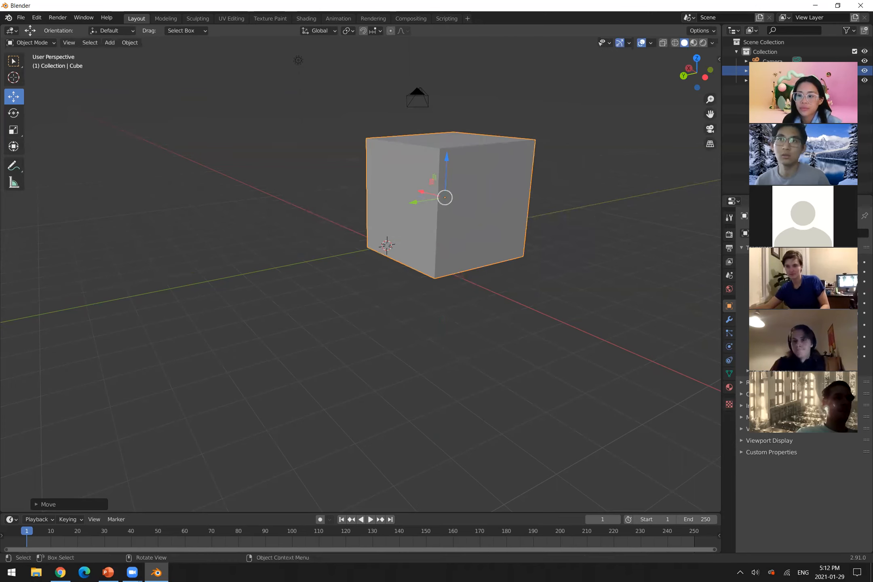
Try moving the cube freely without an axis constraint, and cancel the move
key("g")
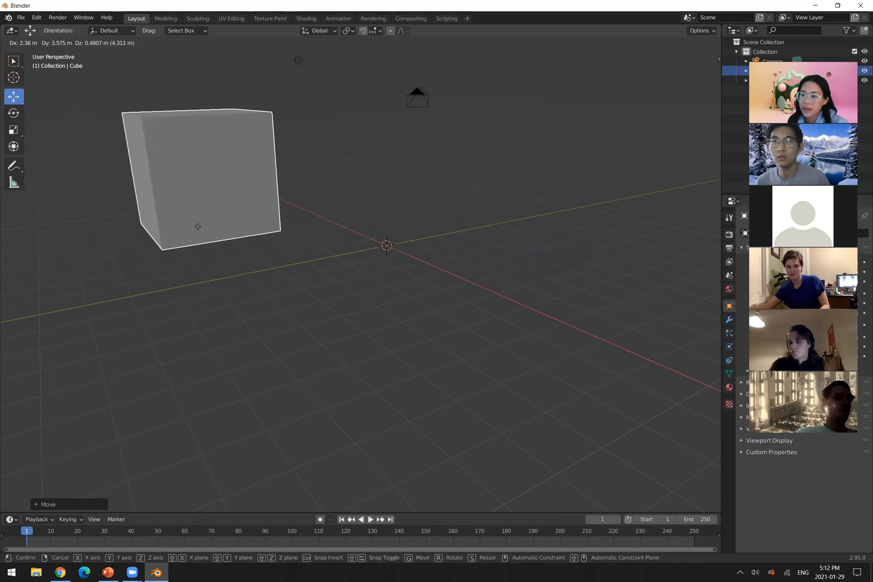
right_click(147, 222)
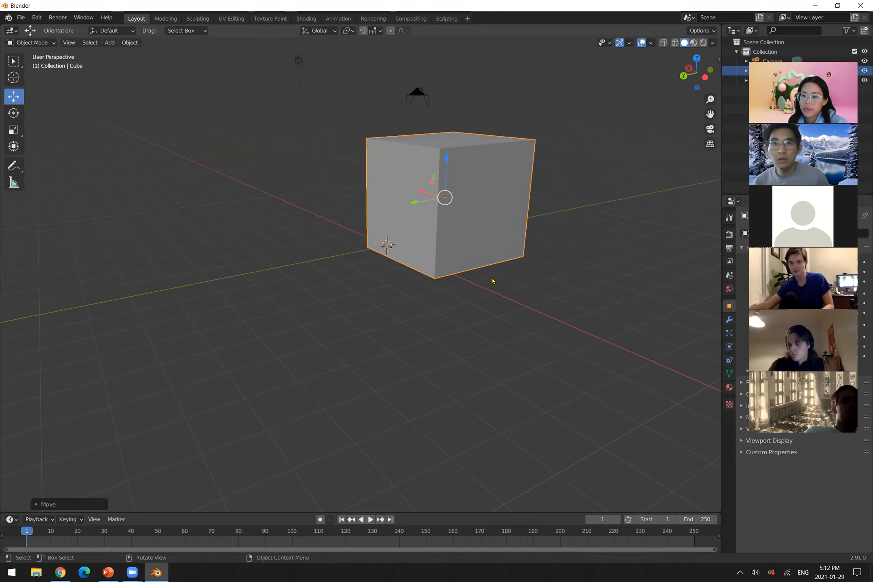
Try rotating the cube freely about its centre, and cancel the rotation
scroll(492, 281, "down", 2)
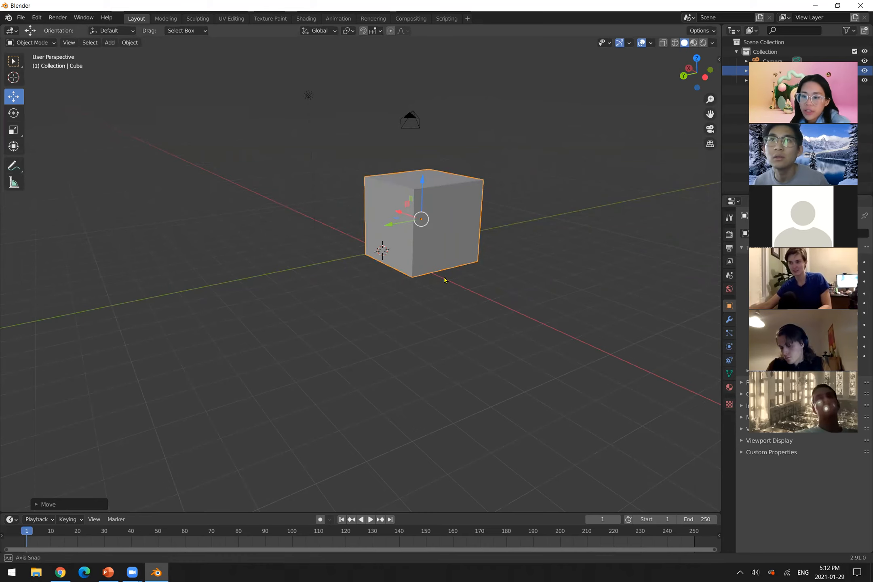
middle_click_drag(444, 279, 433, 325)
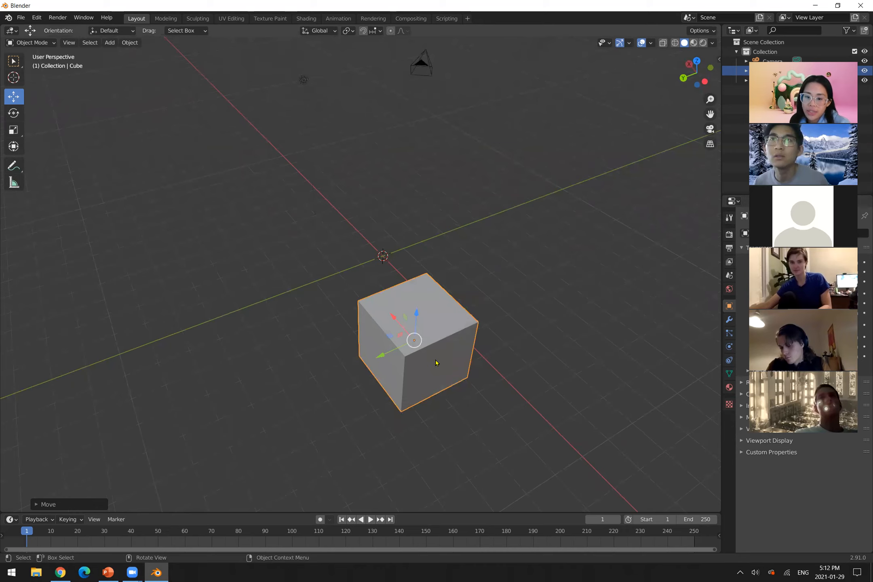
scroll(433, 368, "up", 5)
scroll(436, 370, "down", 5)
middle_click_drag(456, 370, 460, 349)
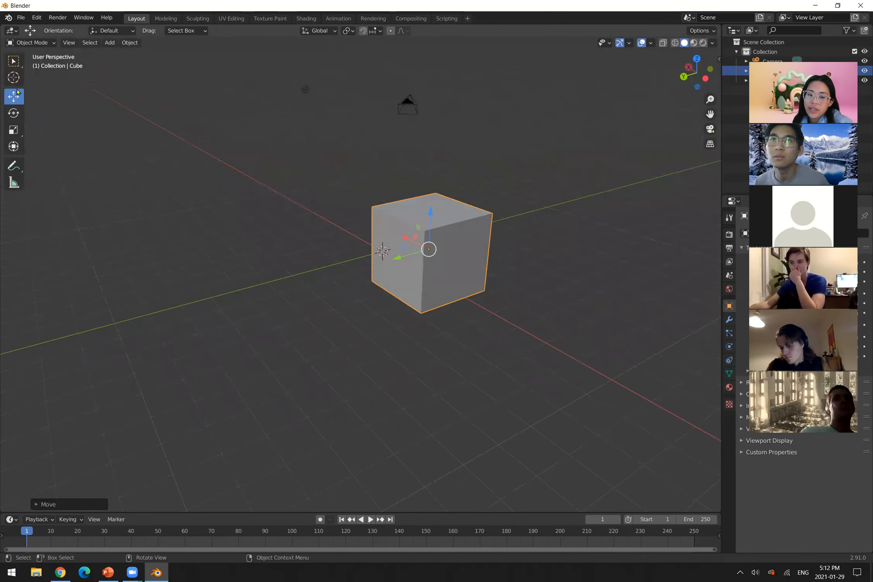
left_click(14, 115)
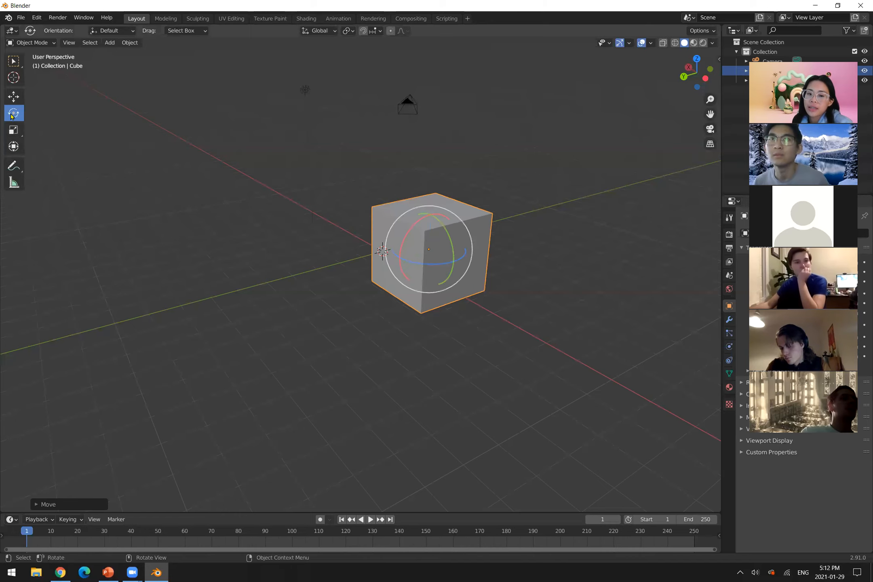
left_click(17, 67)
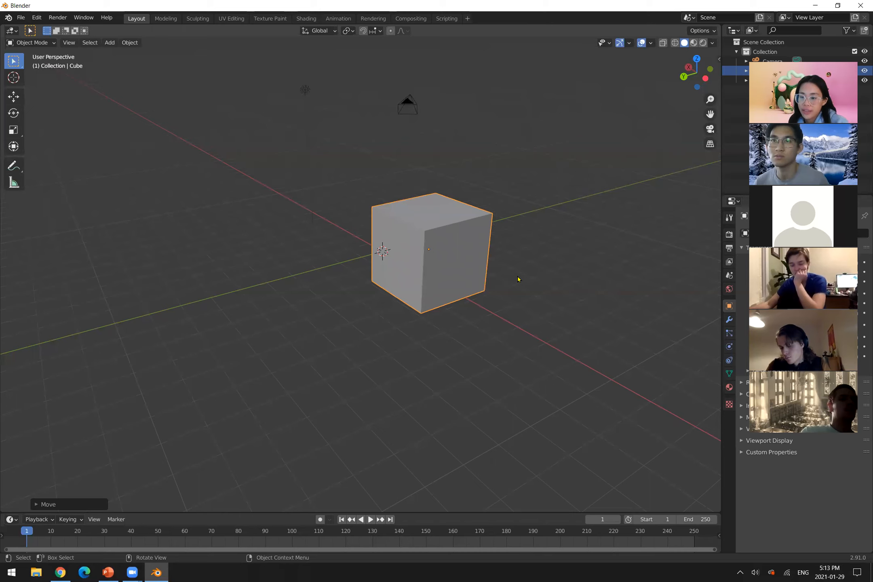
key("r")
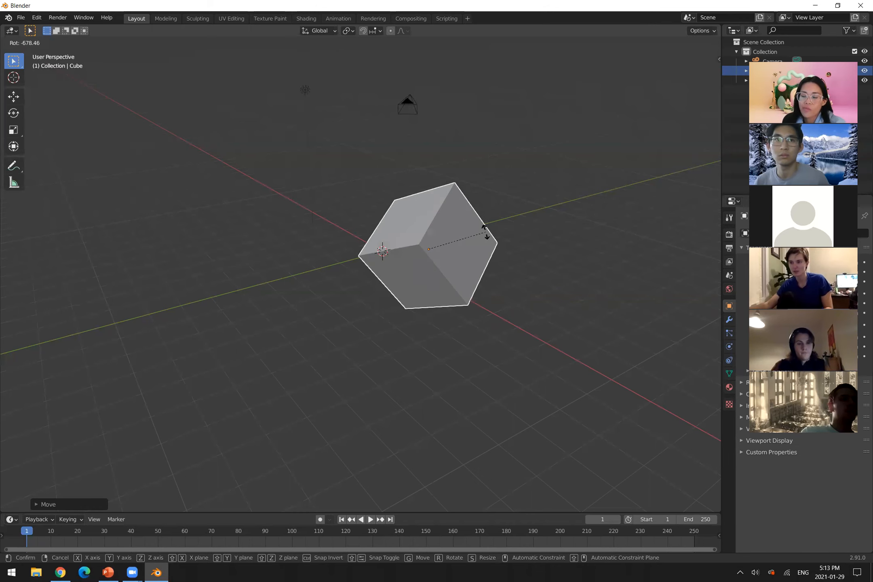
key("Escape")
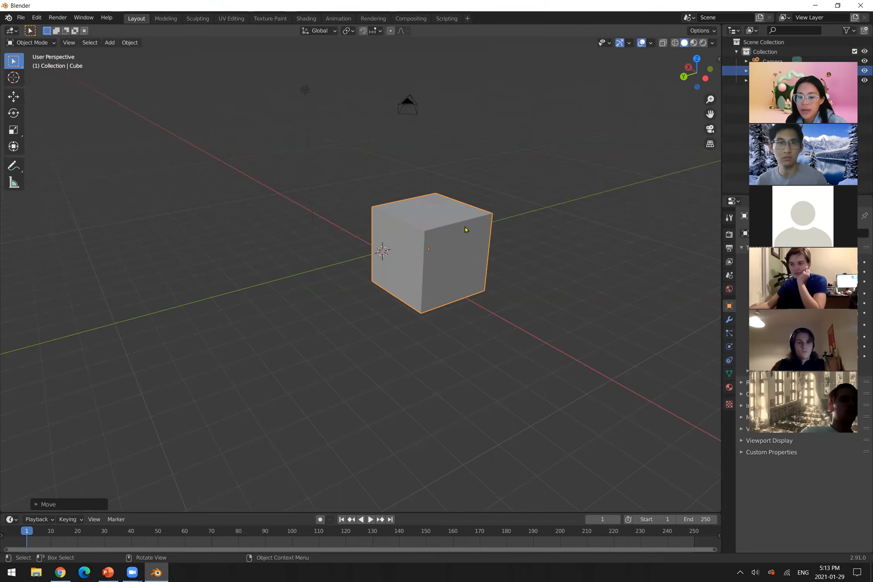
Try rotating the cube around the global X, Y and Z axes in turn, cancelling each rotation
key("r")
key("x")
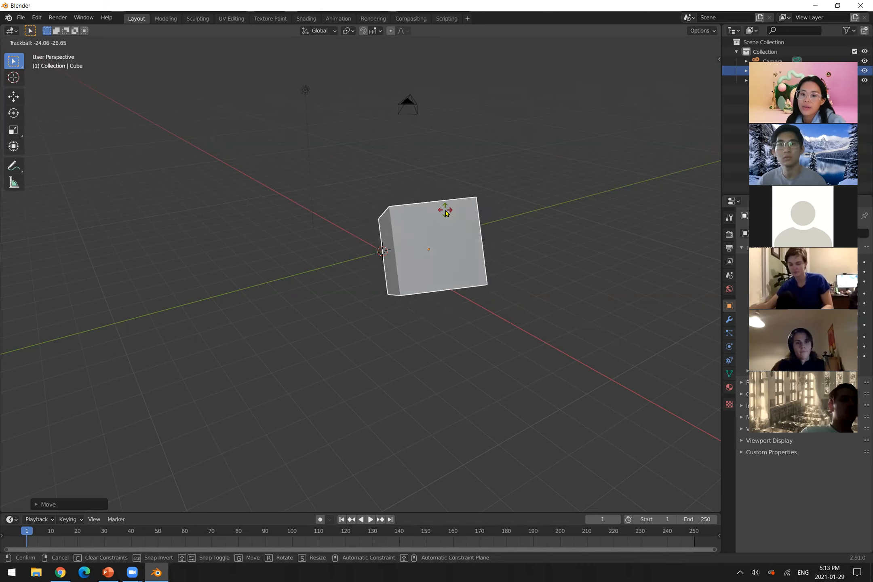
key("Escape")
key("r")
key("y")
key("Escape")
key("r")
key("z")
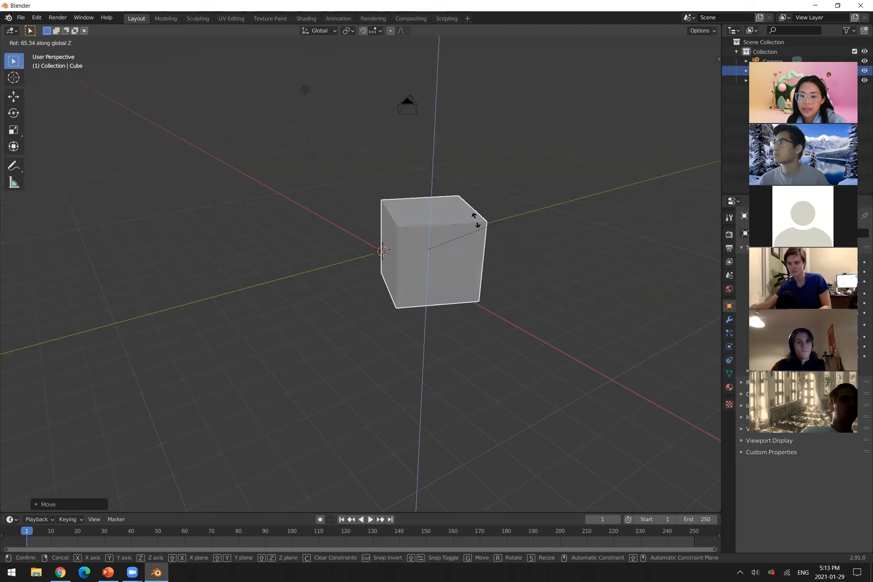
key("Escape")
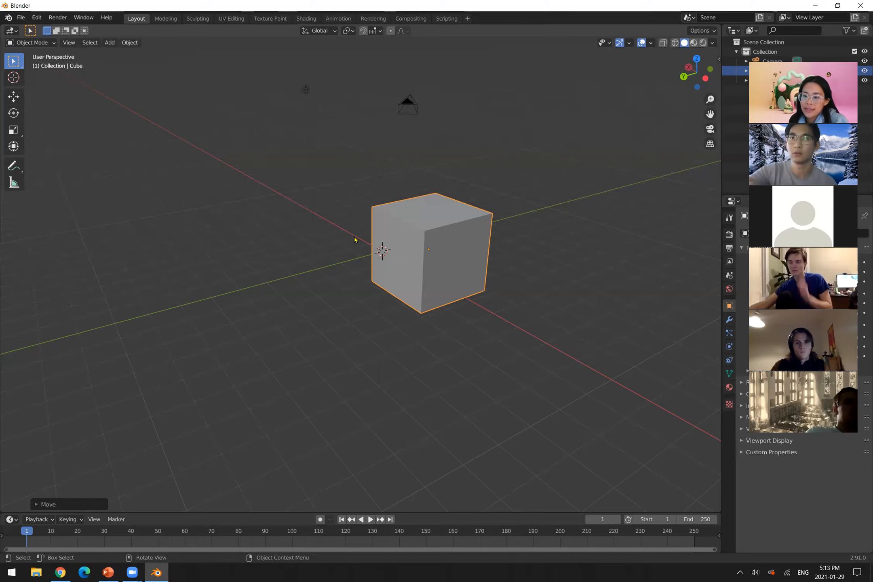
Try scaling the cube uniformly and along each single global axis, X, Y and Z, and cancel the scaling
key("s")
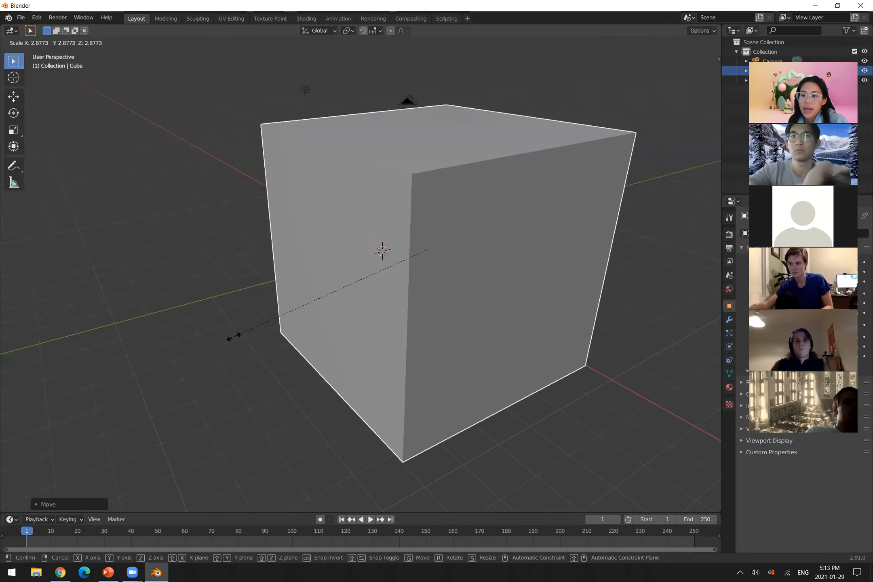
right_click(294, 319)
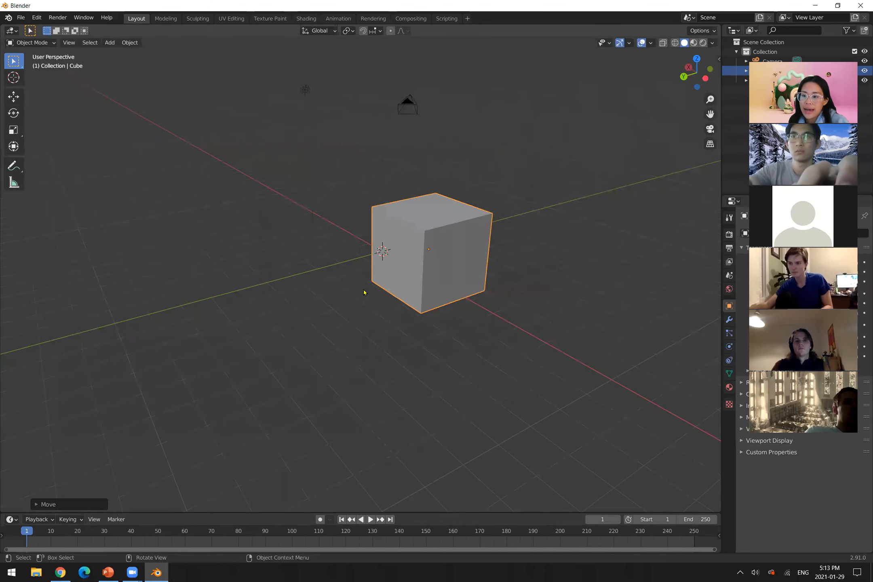
key("s")
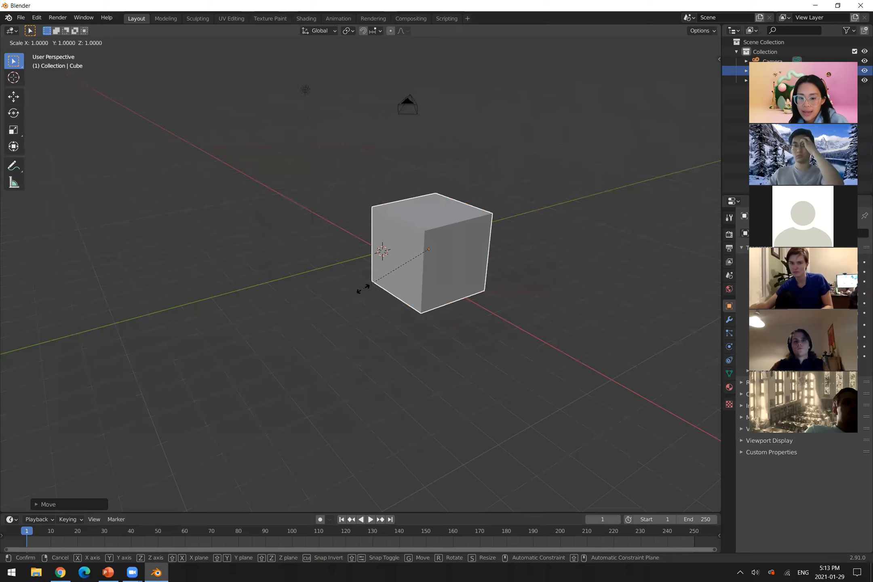
key("x")
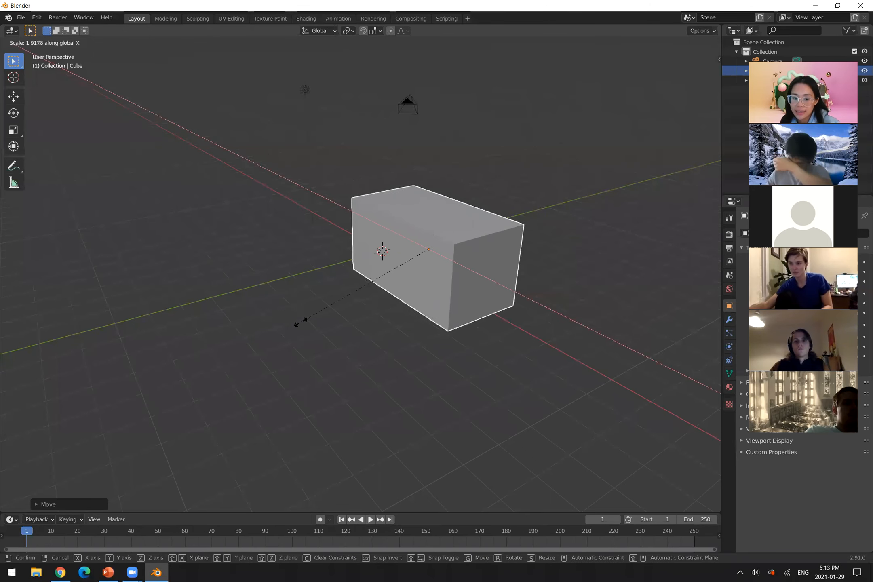
key("y")
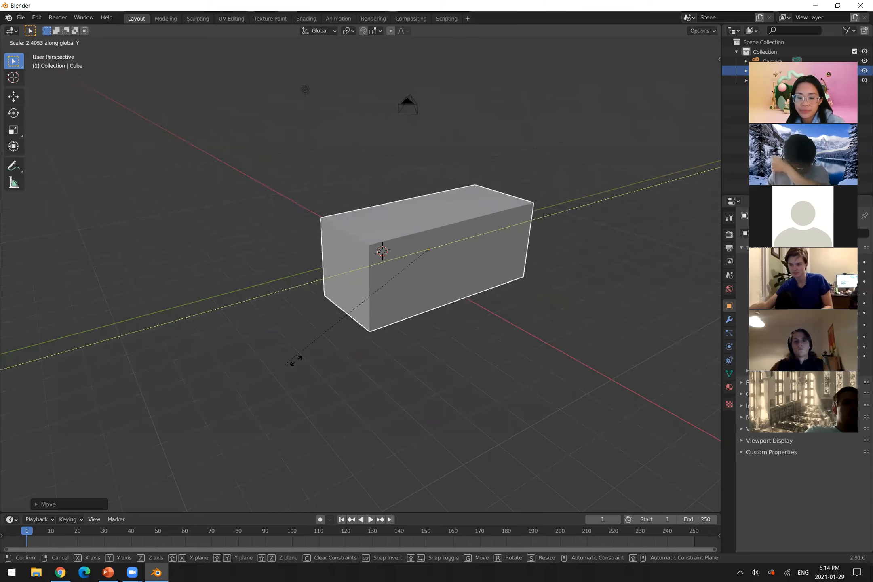
key("z")
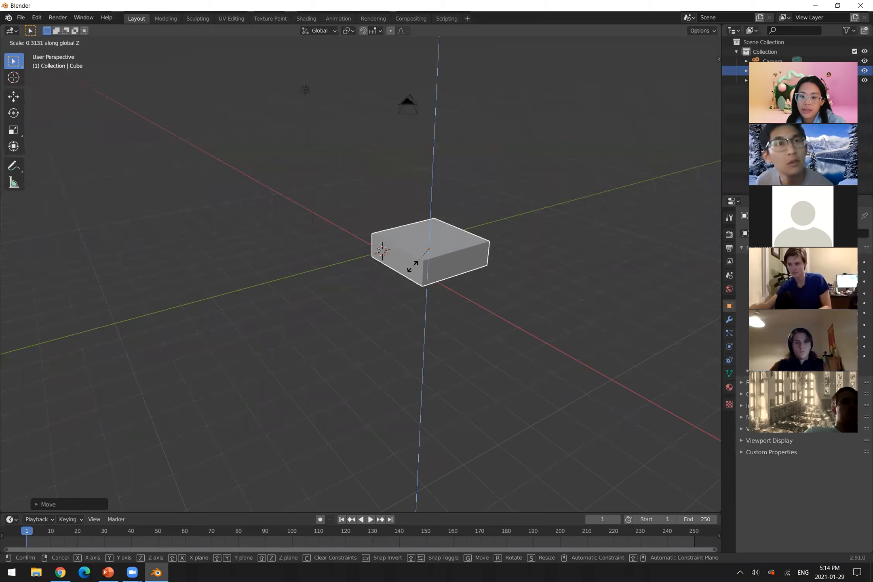
key("Escape")
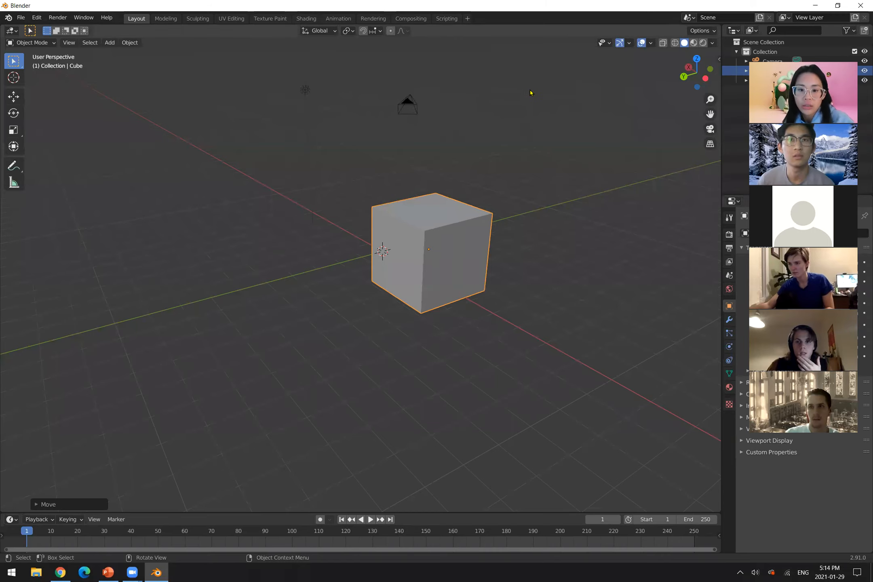
key("alt+Tab")
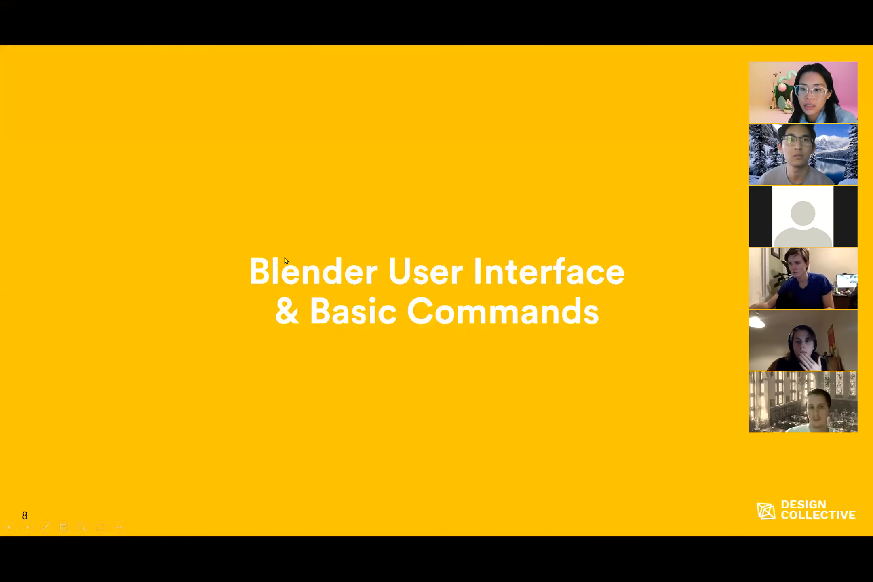
key("Right")
key("Right")
key("Right")
key("Right")
key("Right")
key("Right")
key("Right")
key("Right")
key("Right")
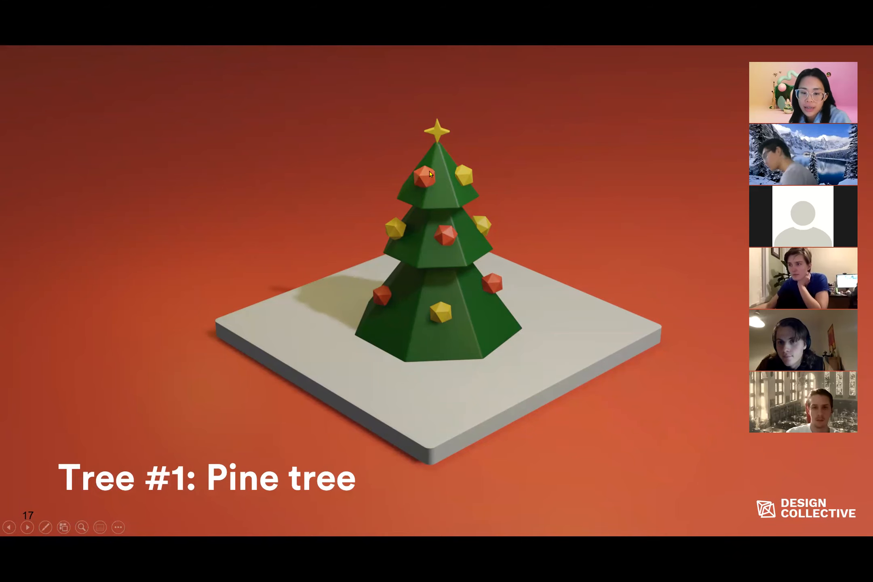
key("Right")
key("Right")
key("Right")
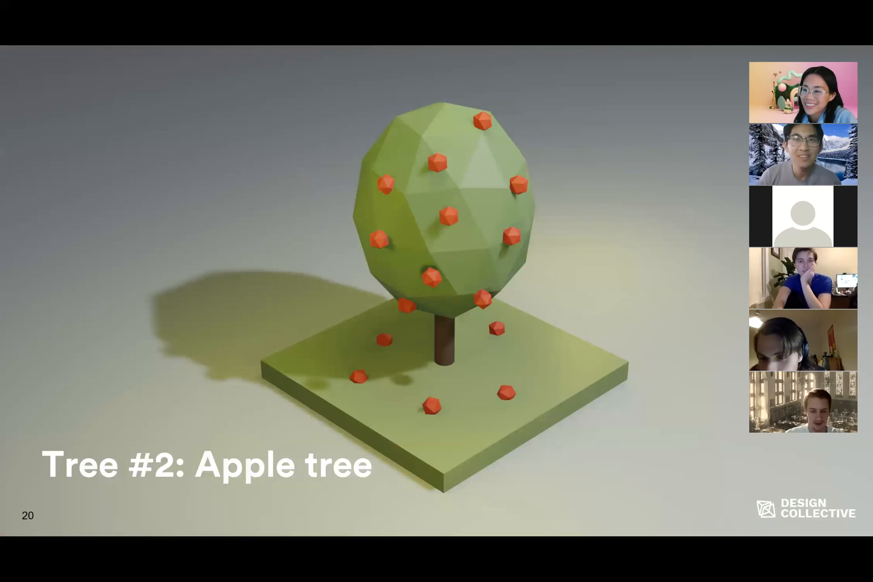
key("Left")
key("Left")
key("Left")
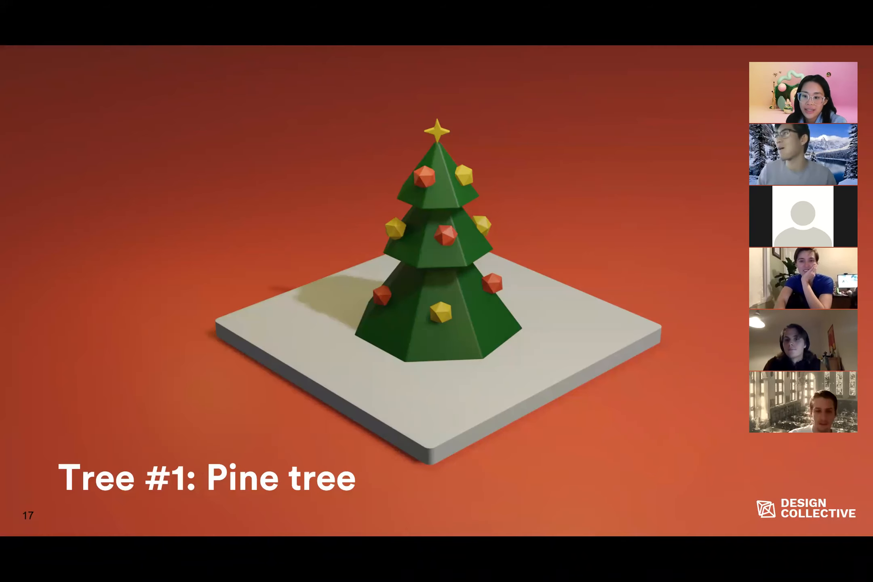
key("Right")
key("Right")
key("Right")
key("Right")
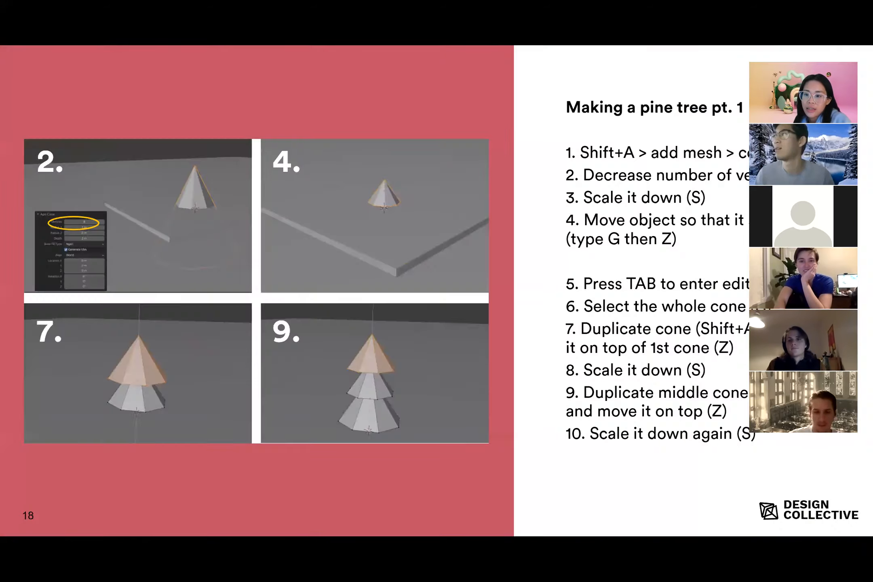
key("Left")
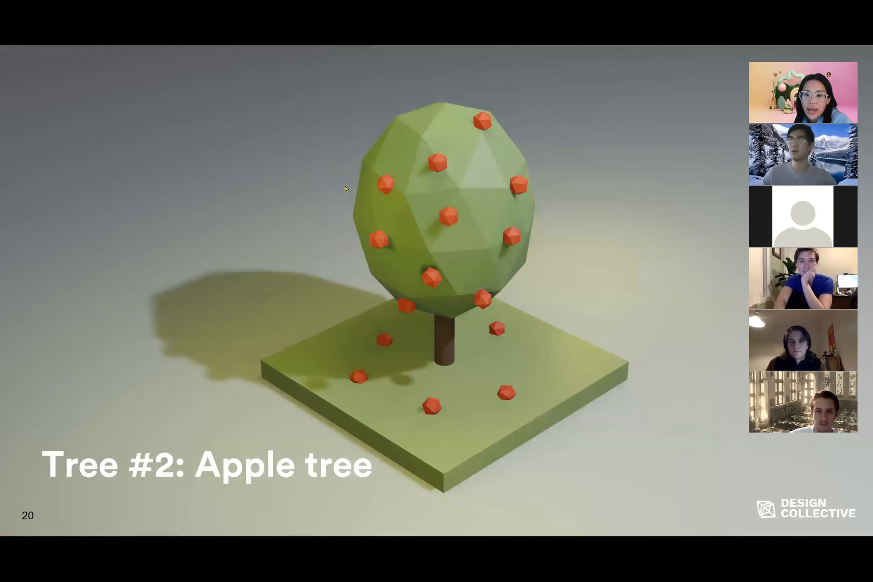
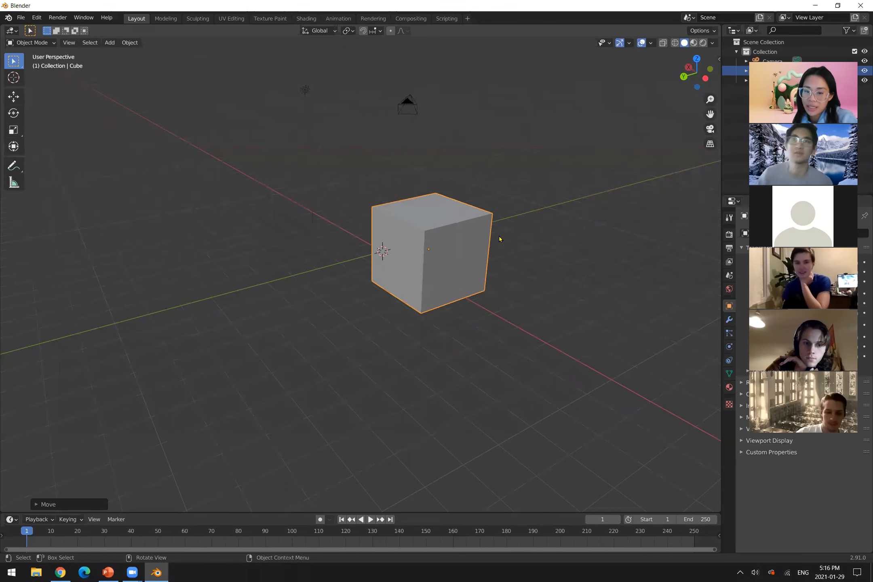
Delete the default cube from the scene
key("x")
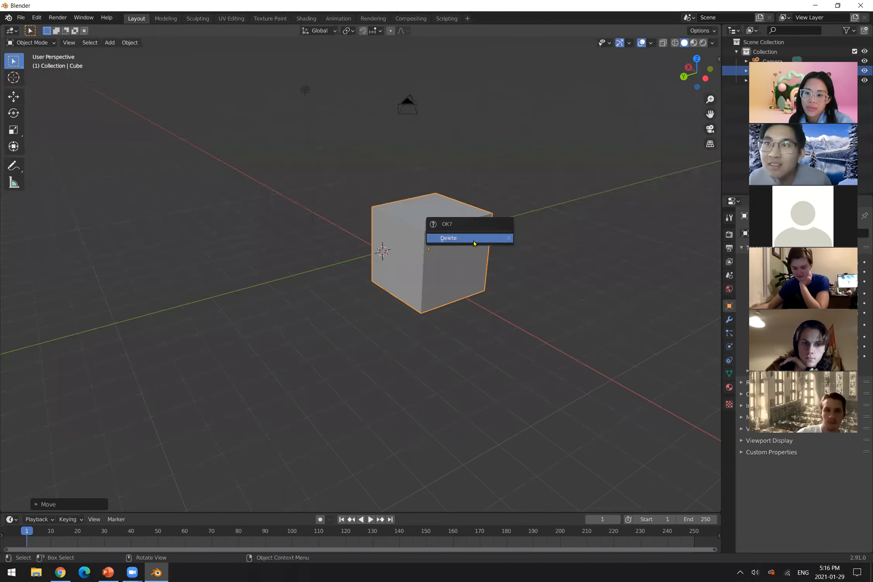
left_click(474, 239)
Add a plane mesh at the world origin and scale it by a factor of 20
middle_click_drag(471, 255, 473, 253)
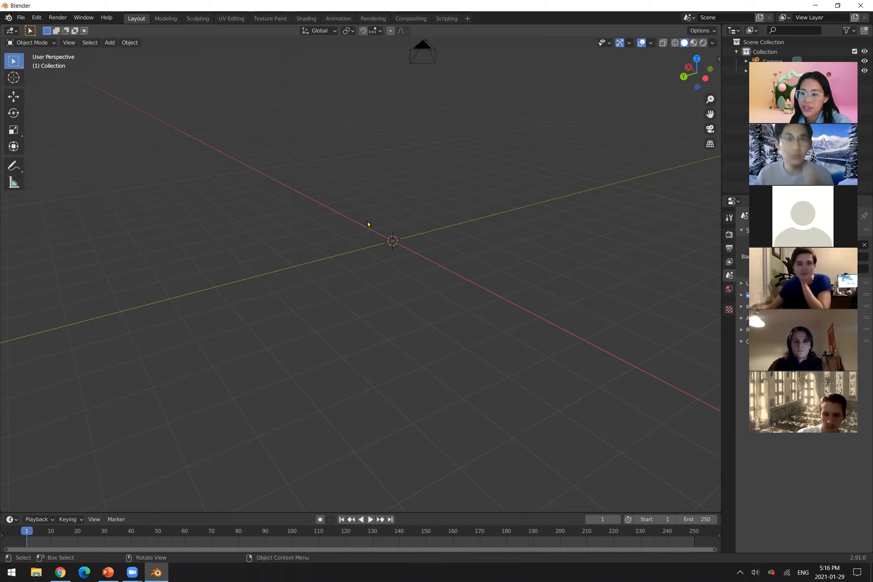
key("shift+a")
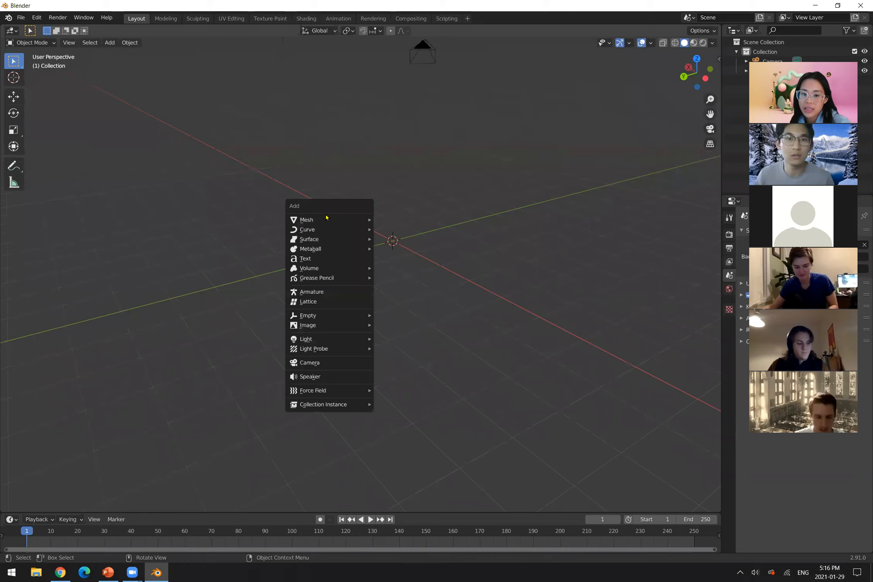
mouse_move(350, 222)
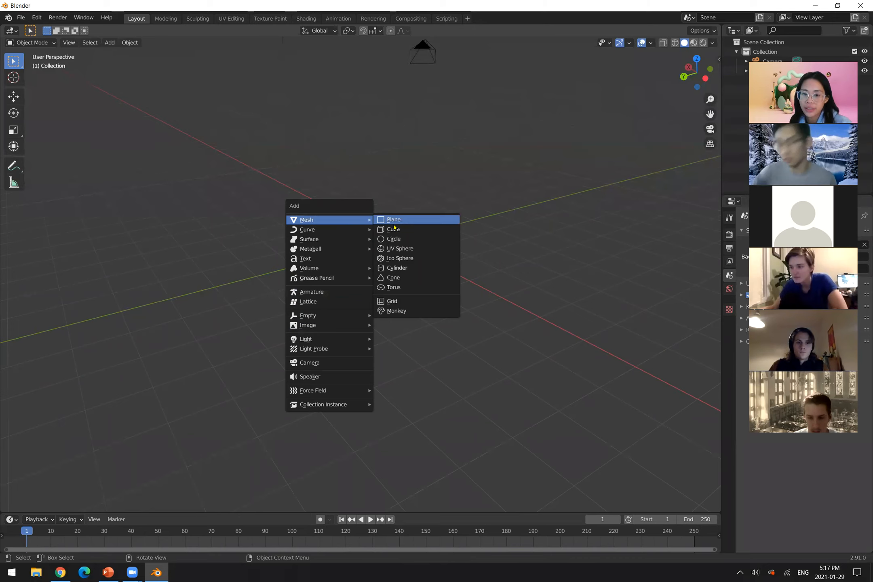
left_click(407, 222)
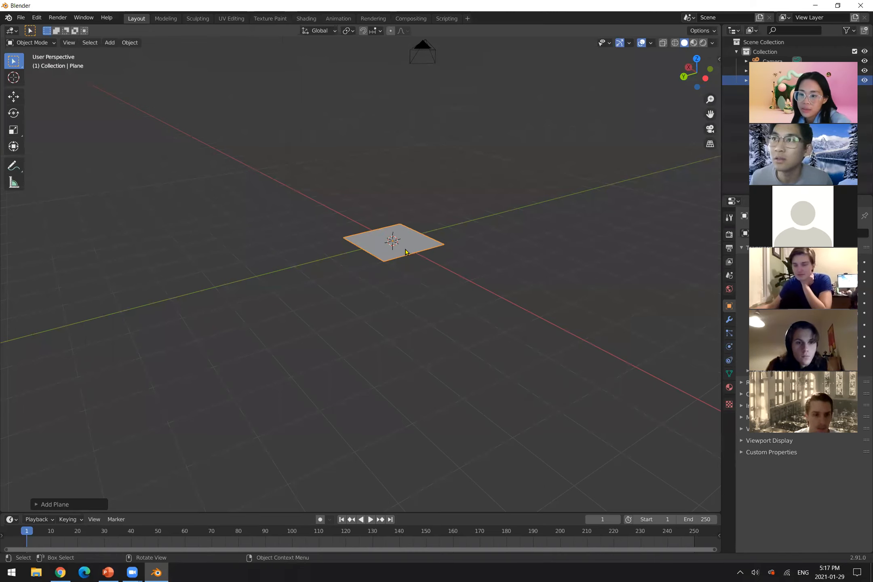
key("s")
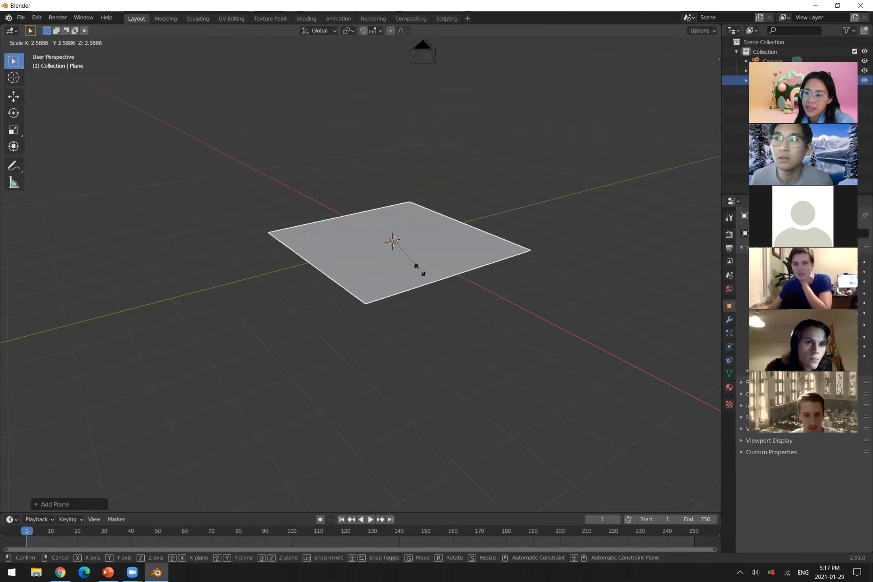
type("20")
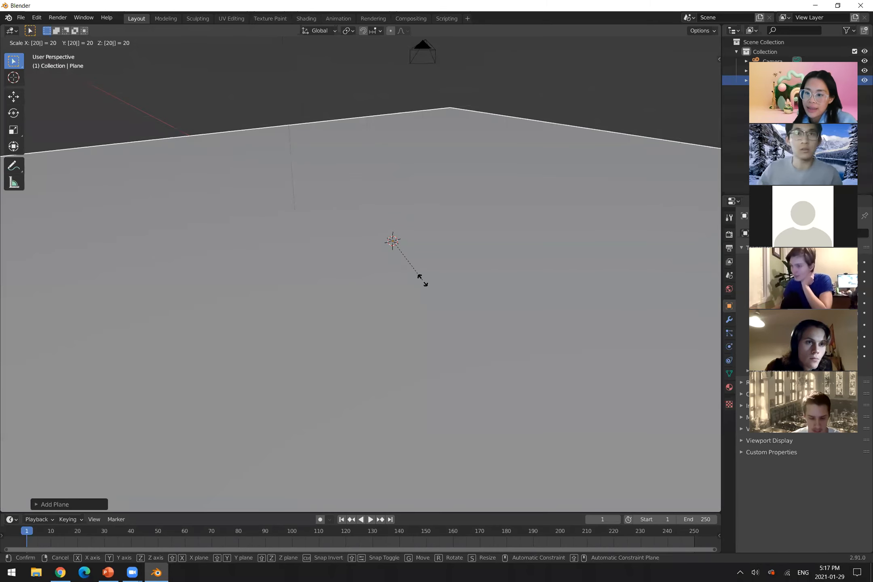
key("Return")
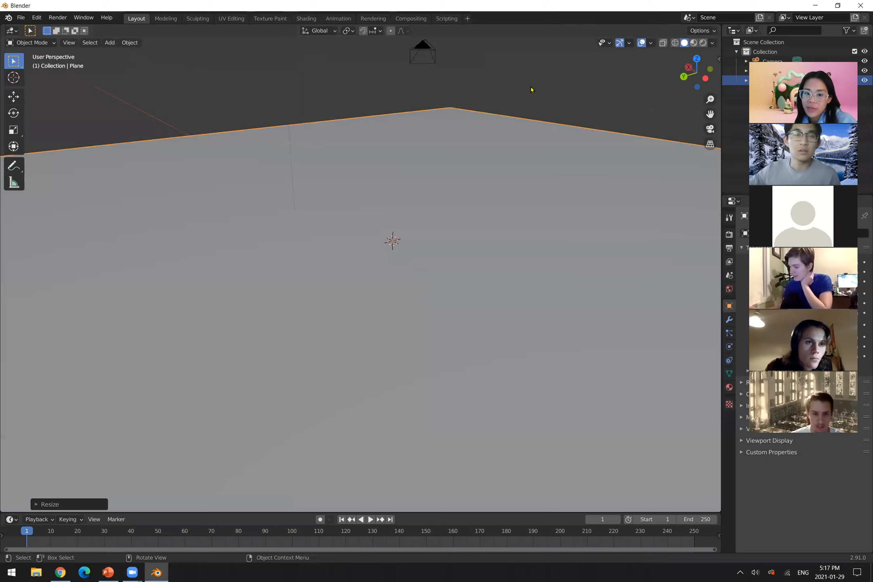
scroll(197, 229, "down", 5)
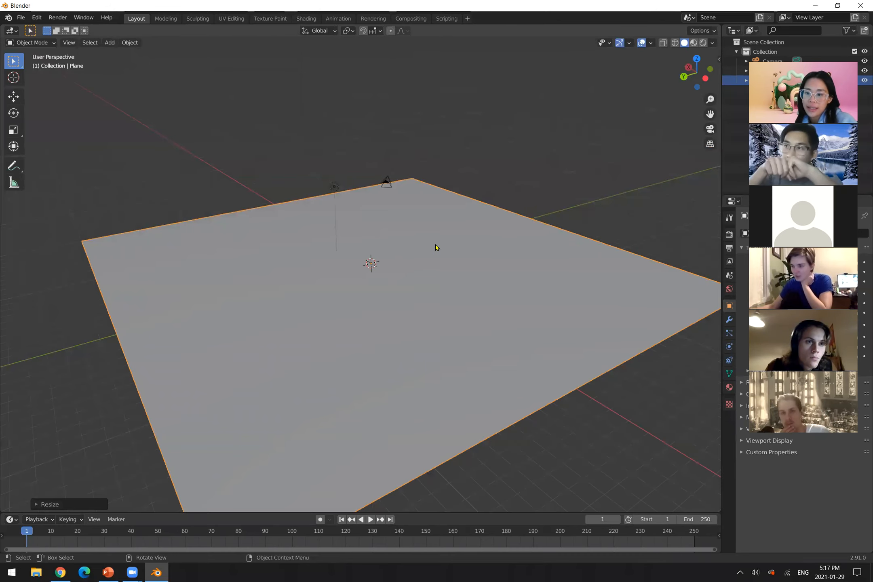
middle_click_drag(415, 233, 439, 259)
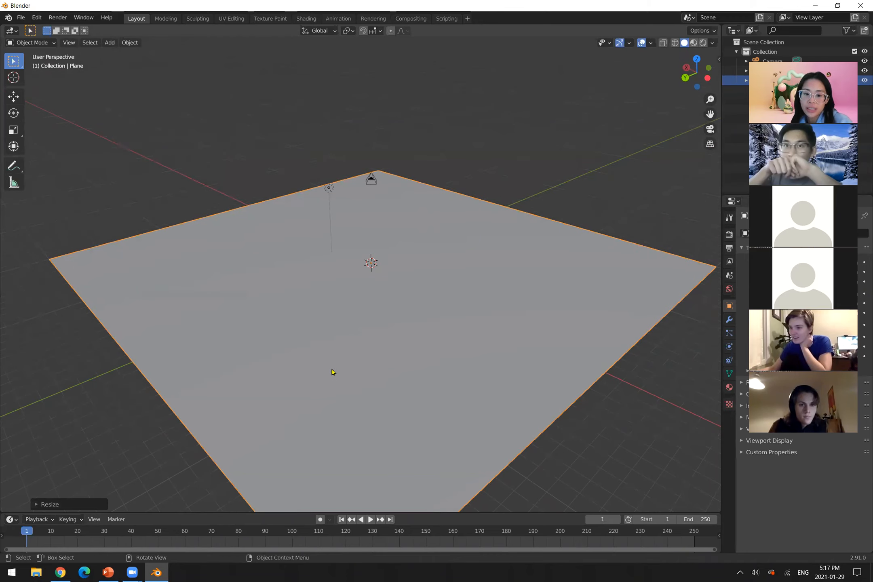
Delete the enlarged plane from the scene
key("x")
left_click(341, 355)
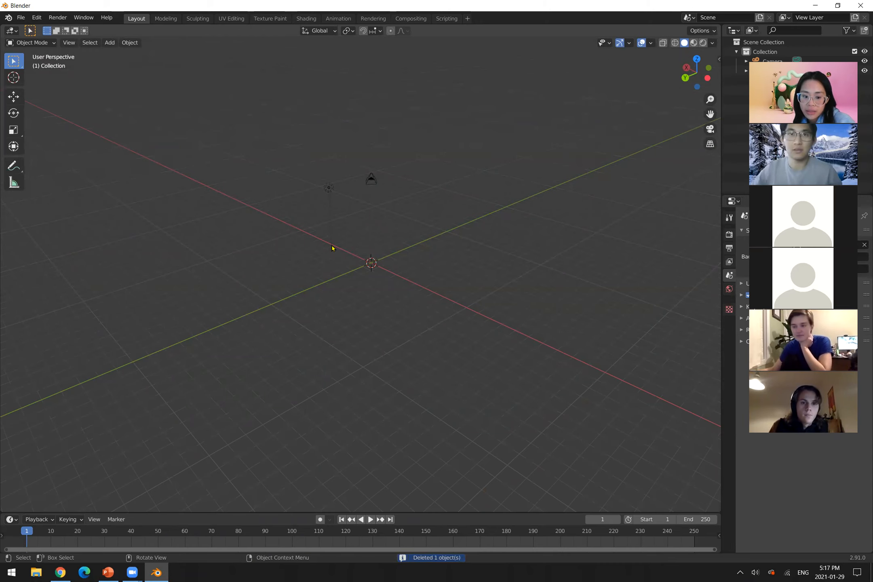
Add a new plane mesh at the world origin to serve as the ground
key("shift+a")
mouse_move(329, 244)
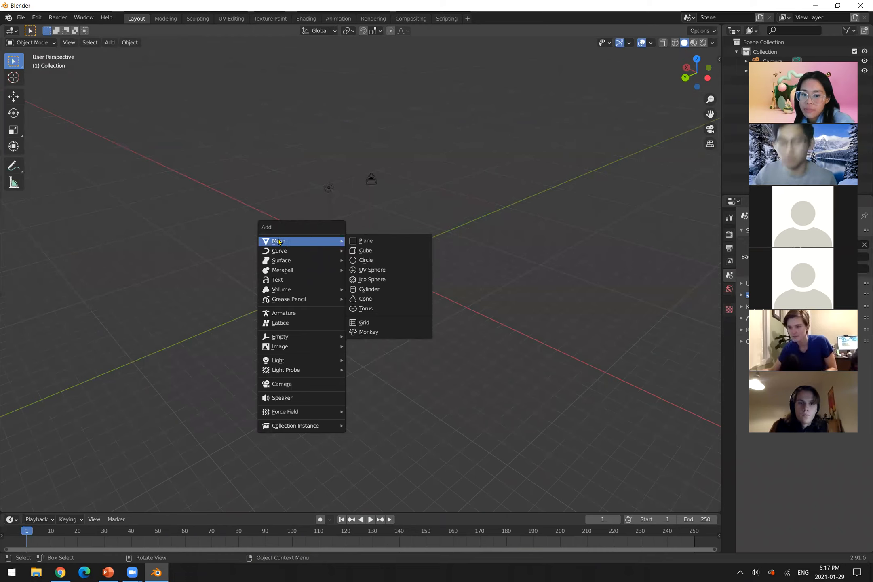
left_click(367, 245)
scroll(380, 268, "up", 5)
scroll(382, 268, "down", 6)
scroll(384, 271, "up", 5)
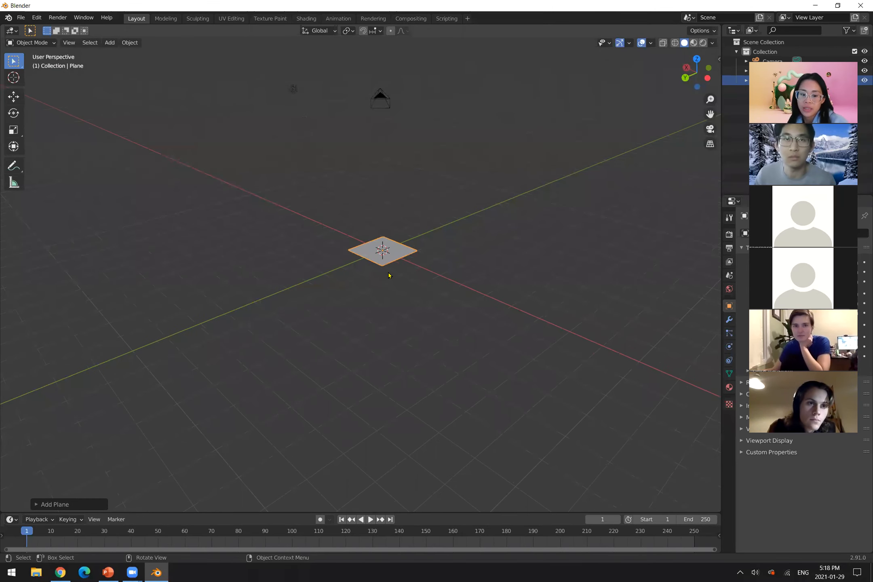
Scale the ground plane uniformly by a factor of 20
type("s")
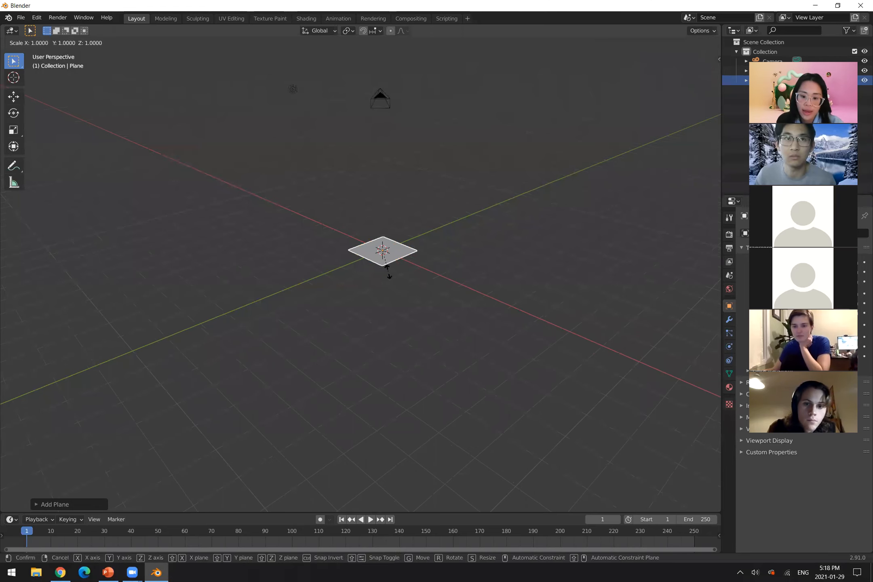
type("20")
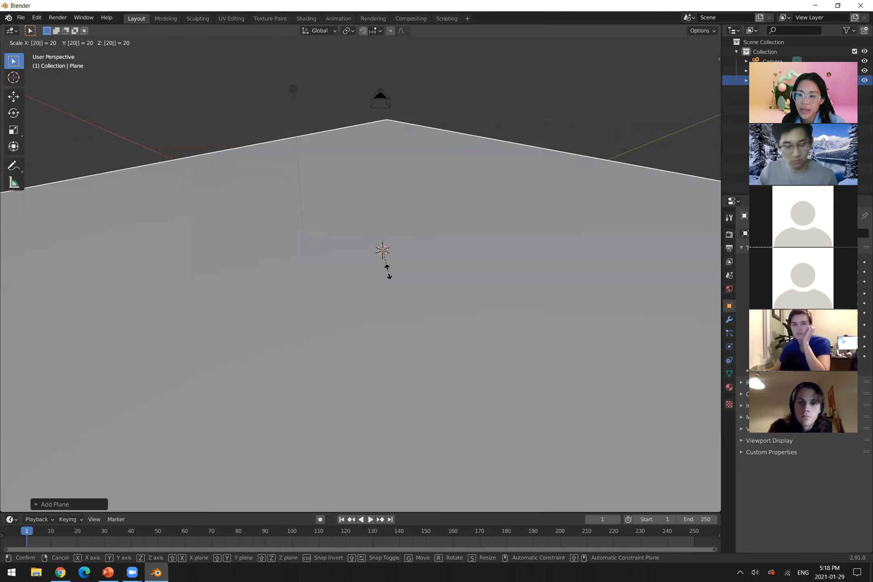
key("Return")
middle_click_drag(423, 170, 395, 273)
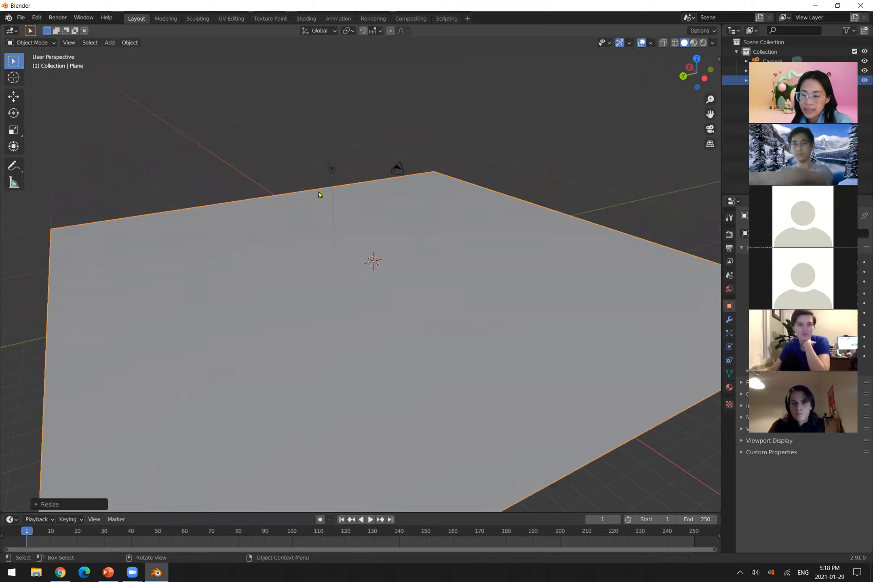
Add a cube mesh at the world origin in the middle of the ground plane
scroll(320, 204, "up", 2)
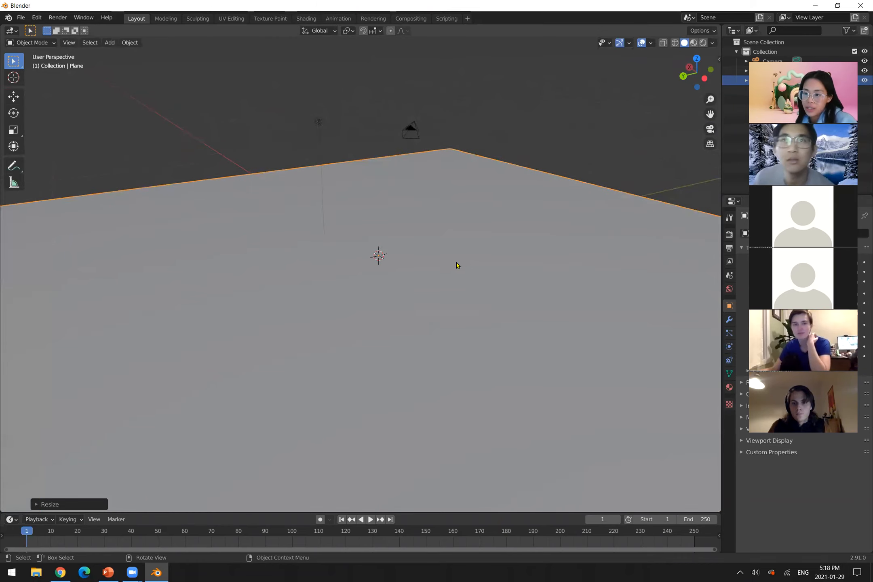
key("shift+a")
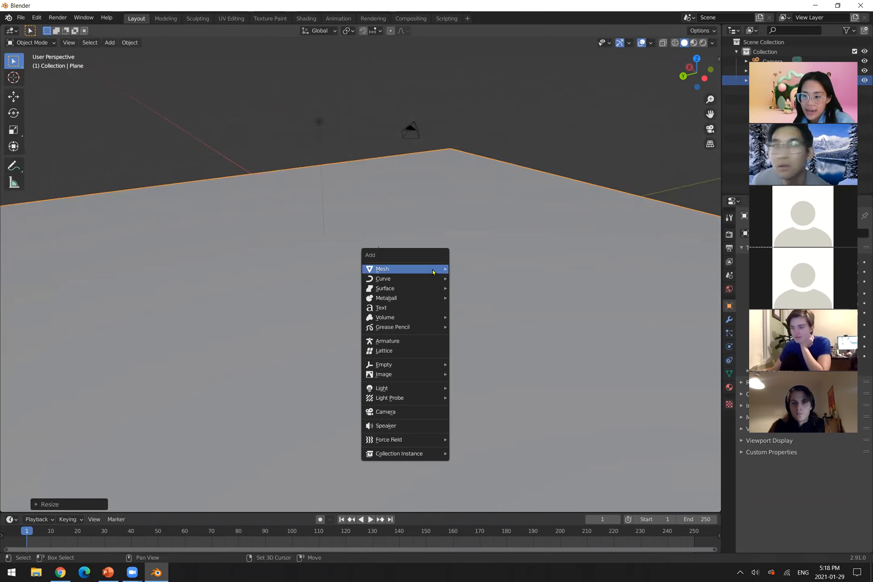
mouse_move(399, 273)
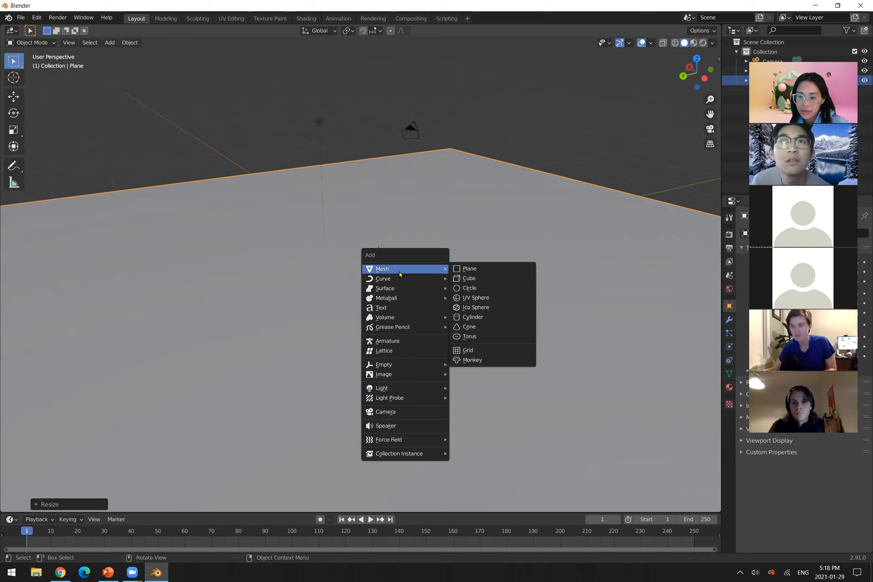
left_click(483, 280)
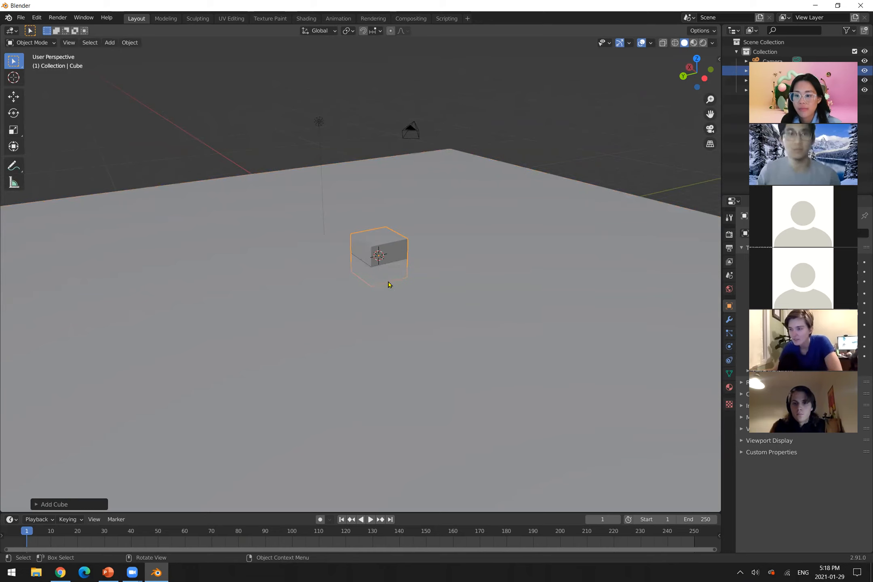
Flatten the cube along Z into a thin slab, to roughly a tenth of its height
middle_click_drag(384, 298, 400, 300)
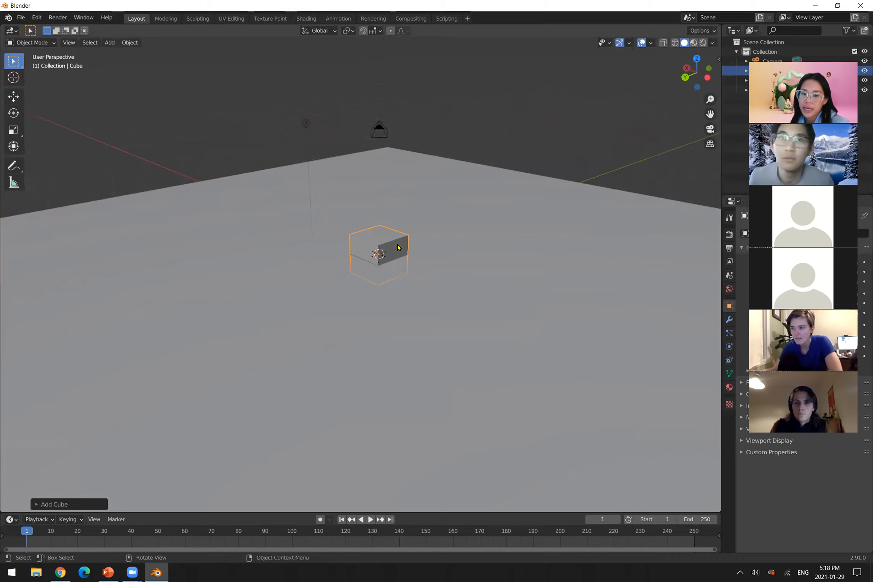
scroll(415, 241, "up", 5)
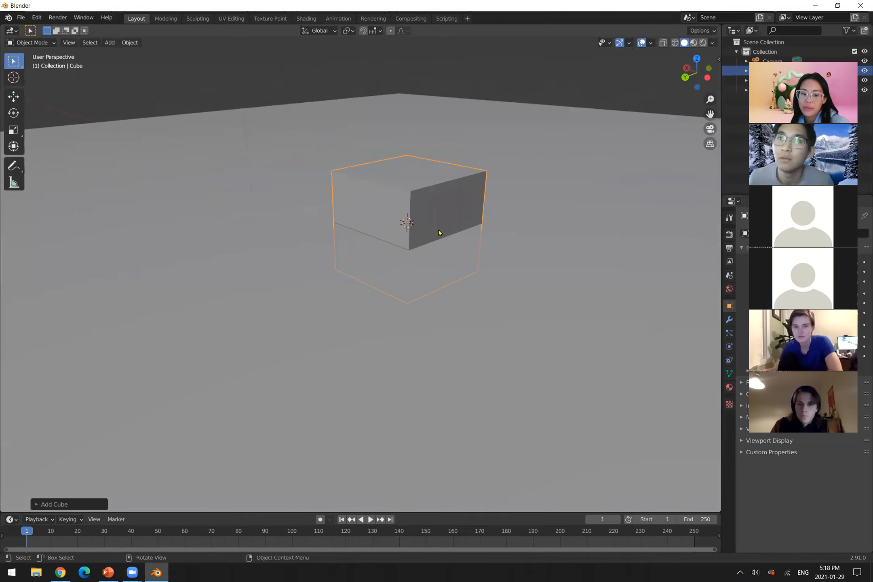
middle_click_drag(430, 274, 407, 306, "shift")
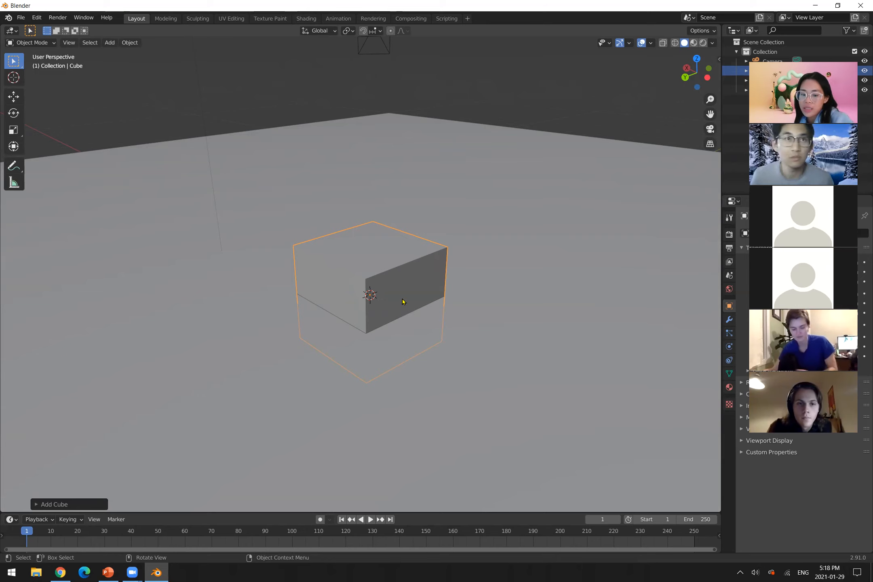
key("s")
key("z")
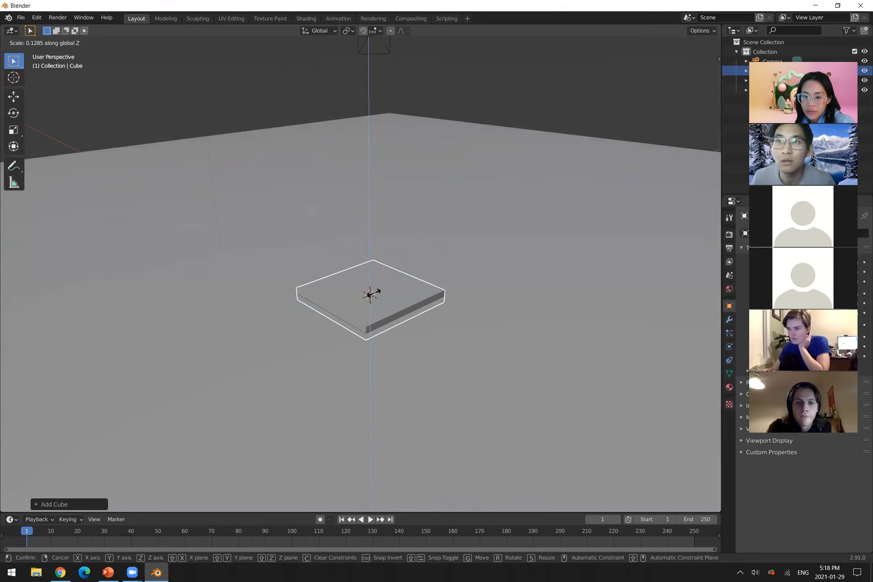
left_click(376, 296)
Thin the slab further along Z by a factor of about 0.82
middle_click_drag(357, 361, 444, 342)
scroll(444, 342, "up", 3)
key("s")
key("z")
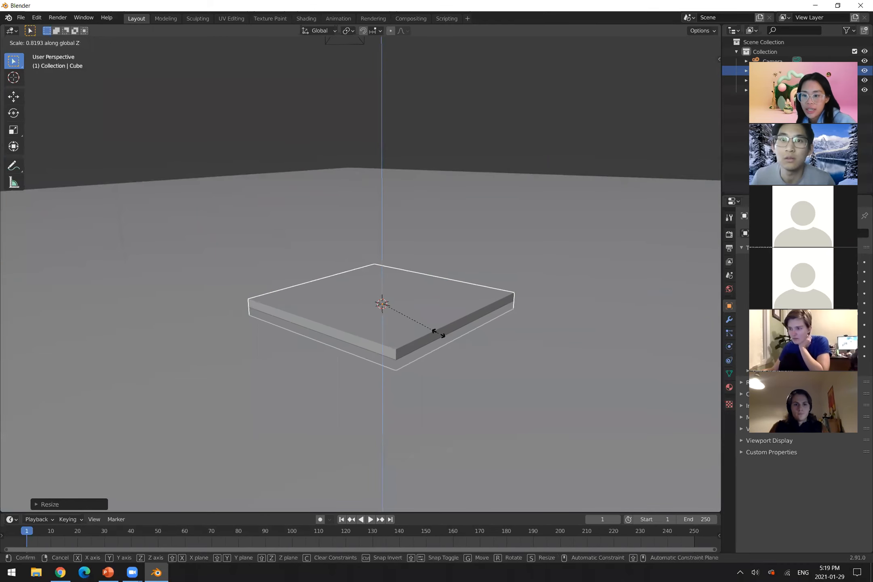
left_click(439, 336)
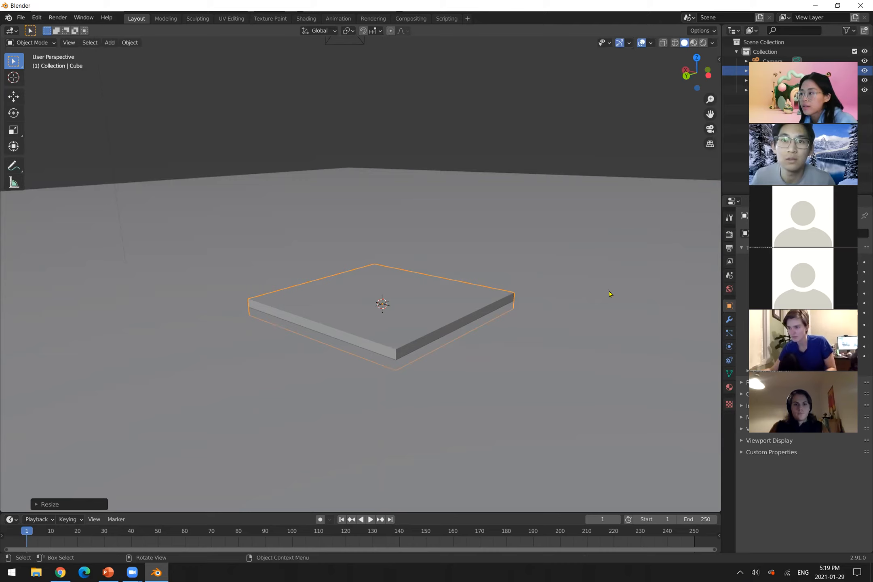
Delete the flattened cube from the scene
key("x")
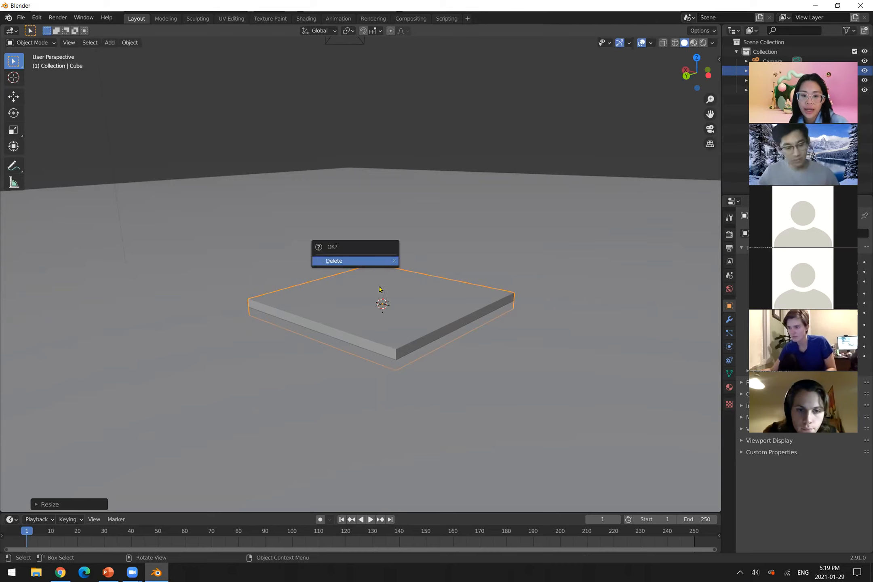
left_click(373, 263)
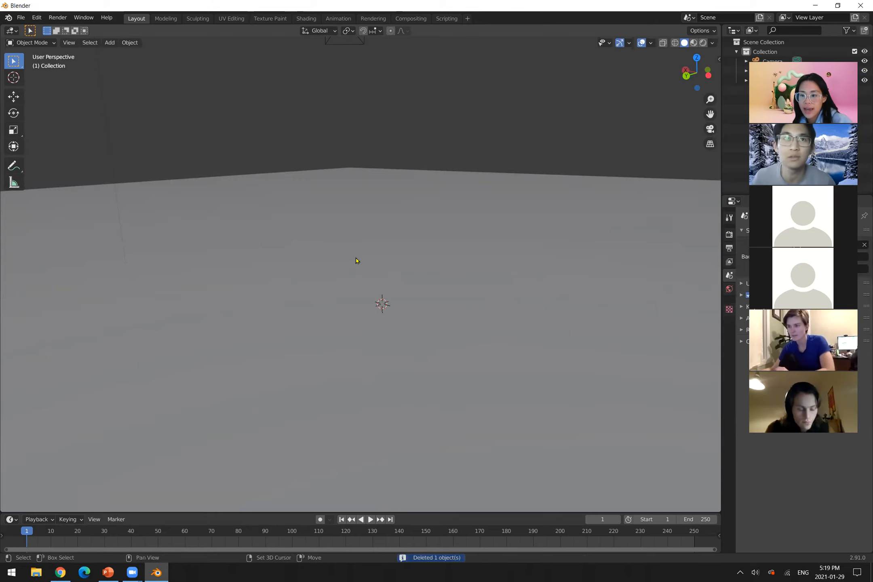
Add a cube mesh at the world origin and flatten it along Z by a factor of about 0.09 to form a base slab
key("shift+a")
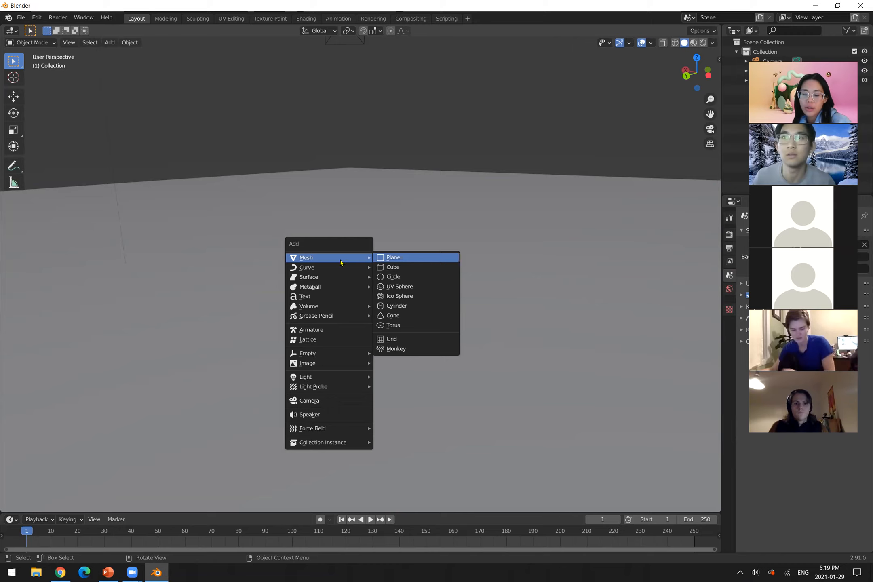
left_click(418, 269)
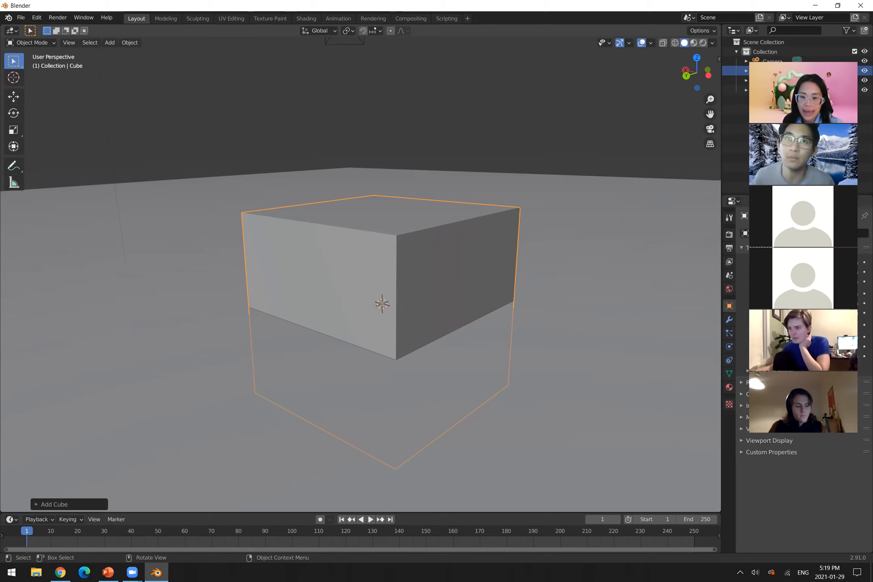
key("s")
key("z")
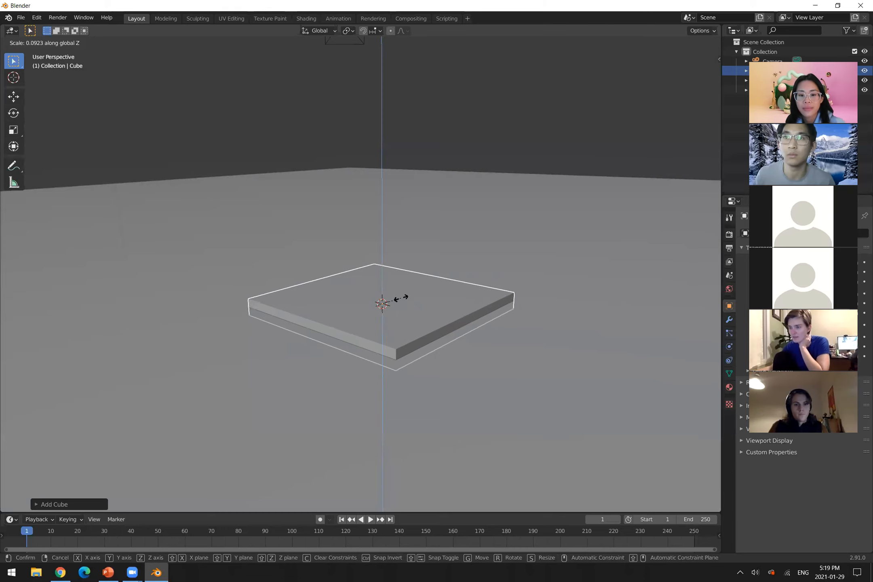
left_click(401, 298)
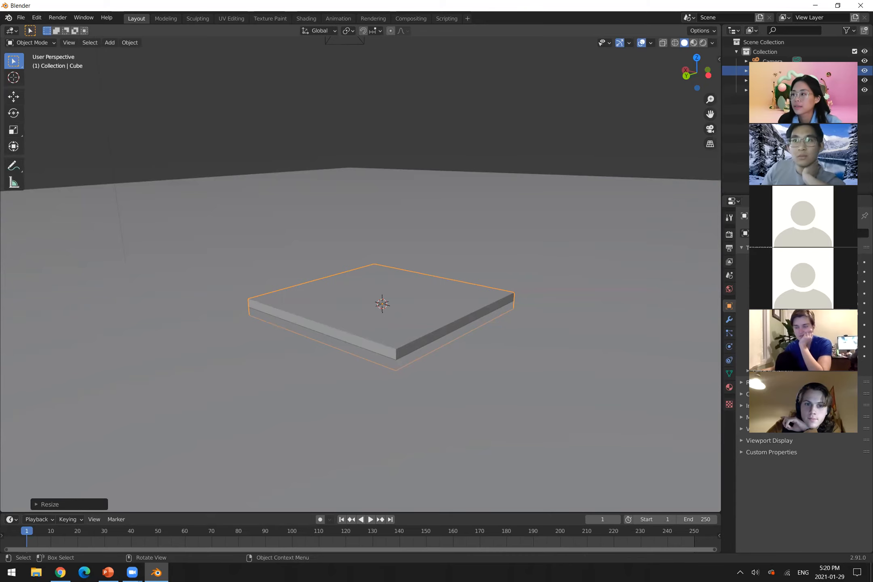
Examine the flattened slab on the ground plane from different distances and angles
scroll(445, 293, "down", 5)
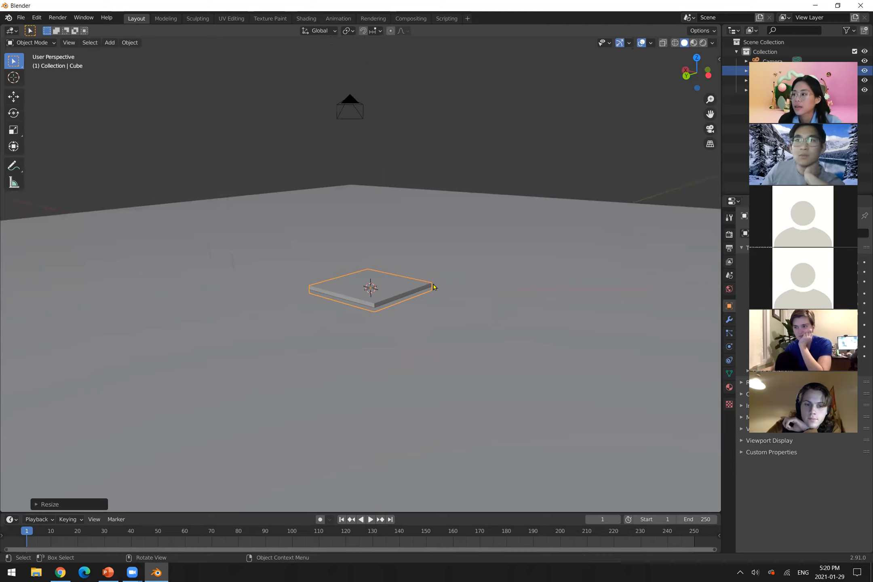
scroll(435, 287, "up", 6)
scroll(434, 286, "down", 6)
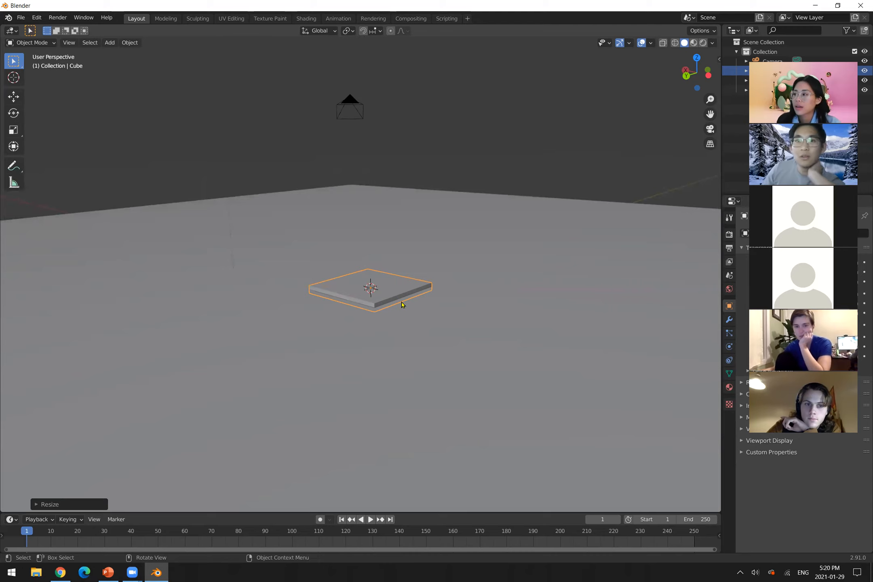
scroll(403, 304, "up", 5)
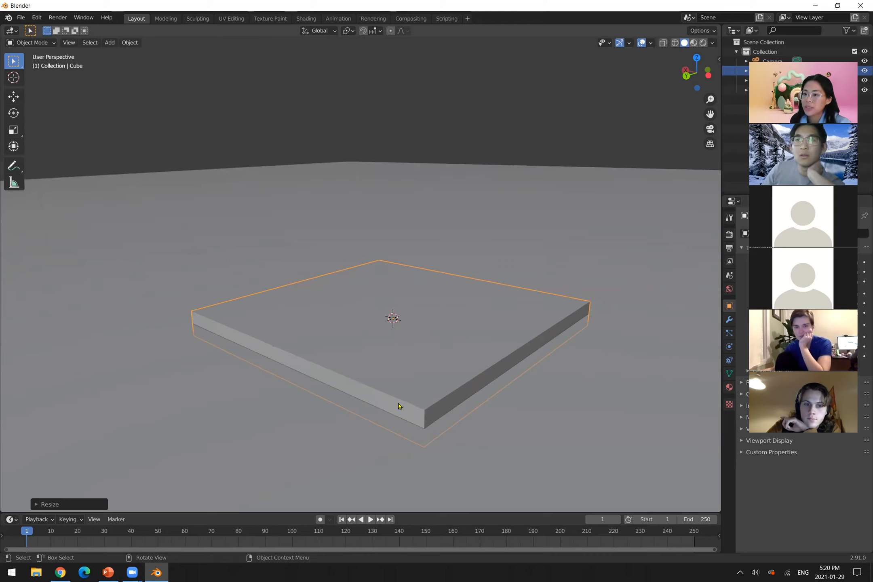
key("s")
key("Escape")
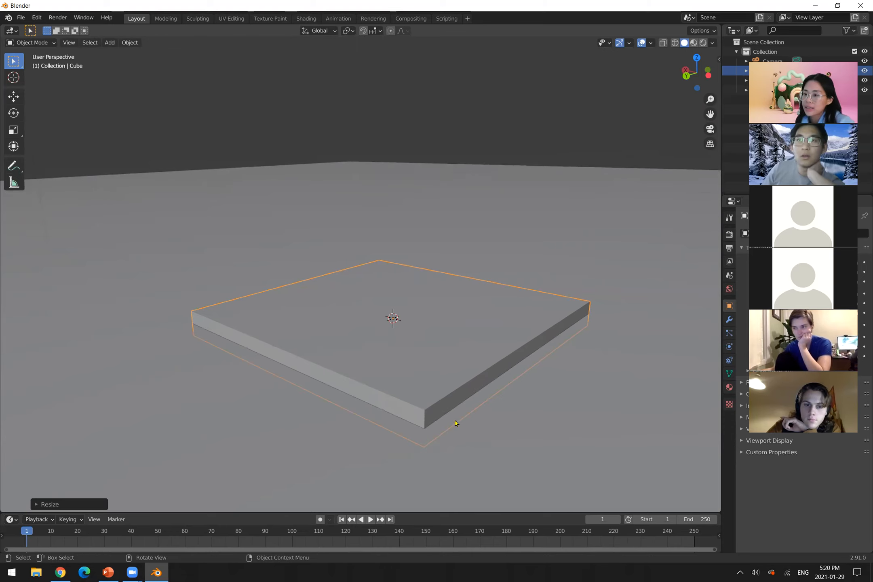
middle_click_drag(428, 357, 407, 349)
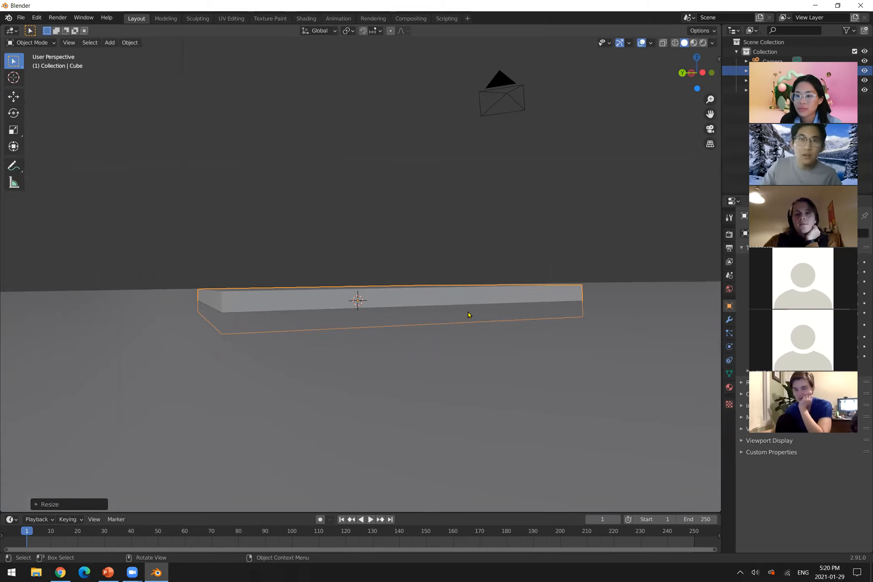
middle_click_drag(356, 356, 367, 364)
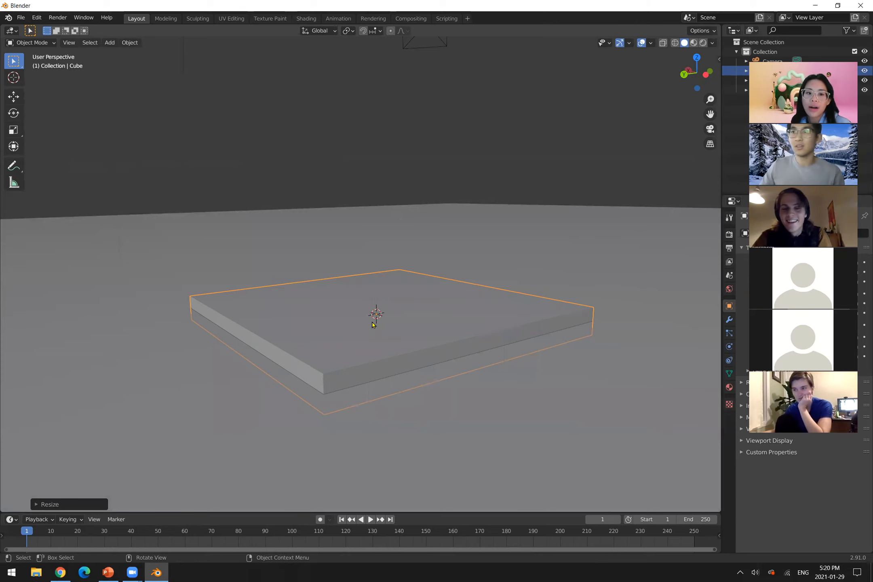
left_click(77, 43)
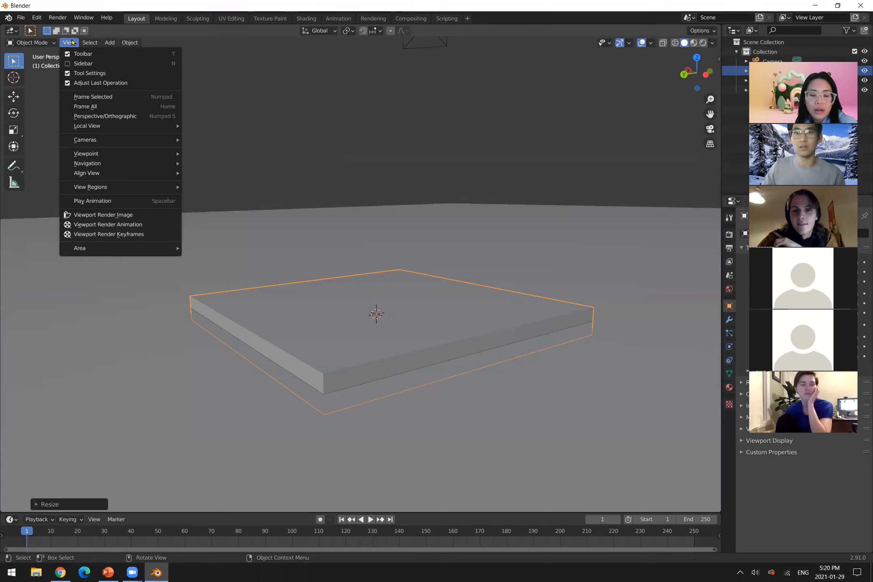
mouse_move(88, 42)
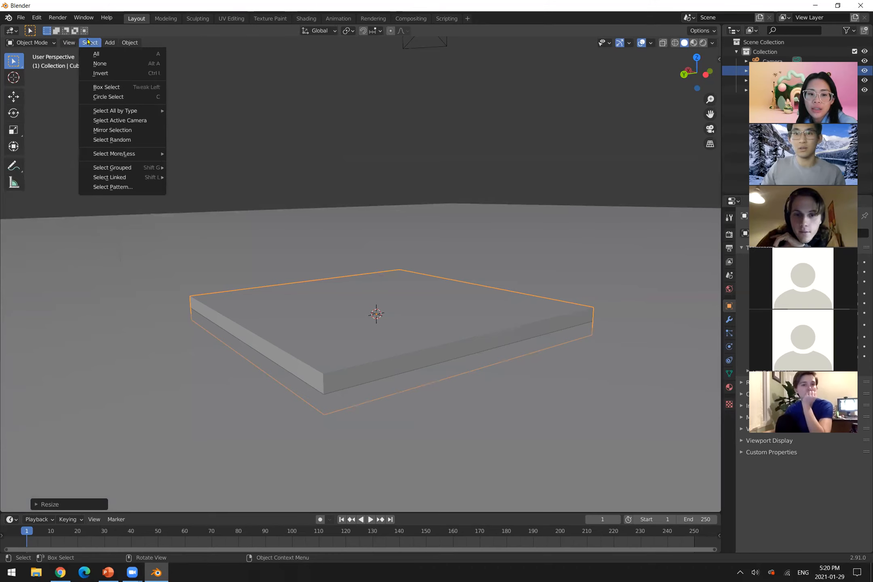
left_click(420, 235)
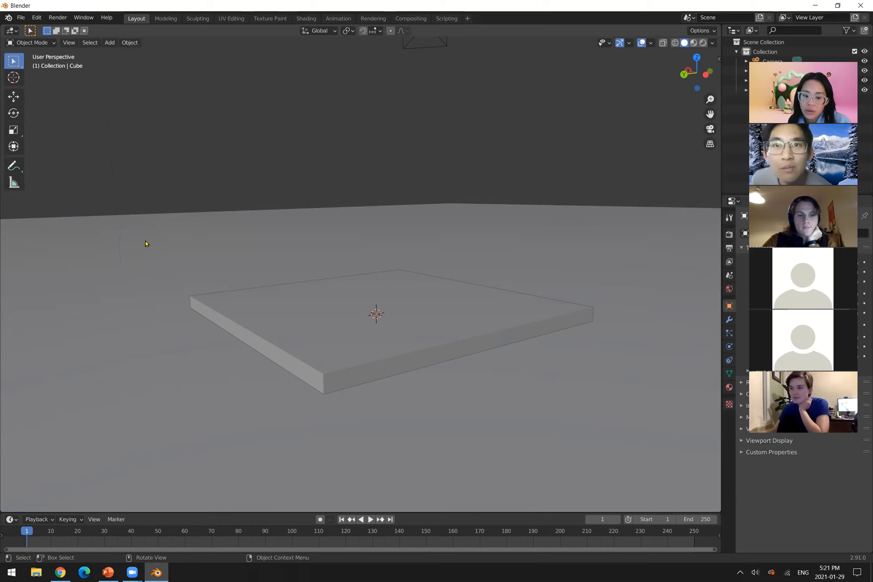
Add an ico sphere at the world origin and scale it down uniformly to fit well within the slab's edges
key("shift+a")
mouse_move(147, 241)
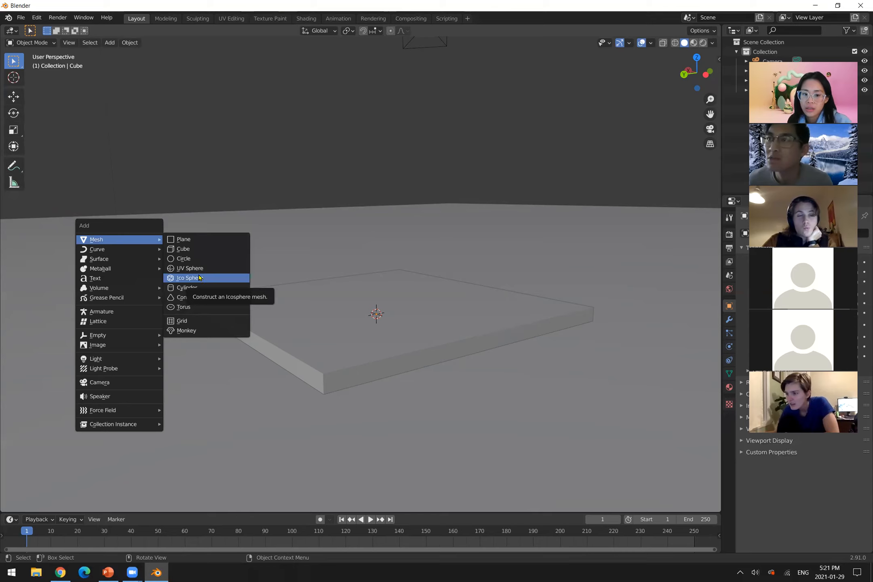
left_click(200, 278)
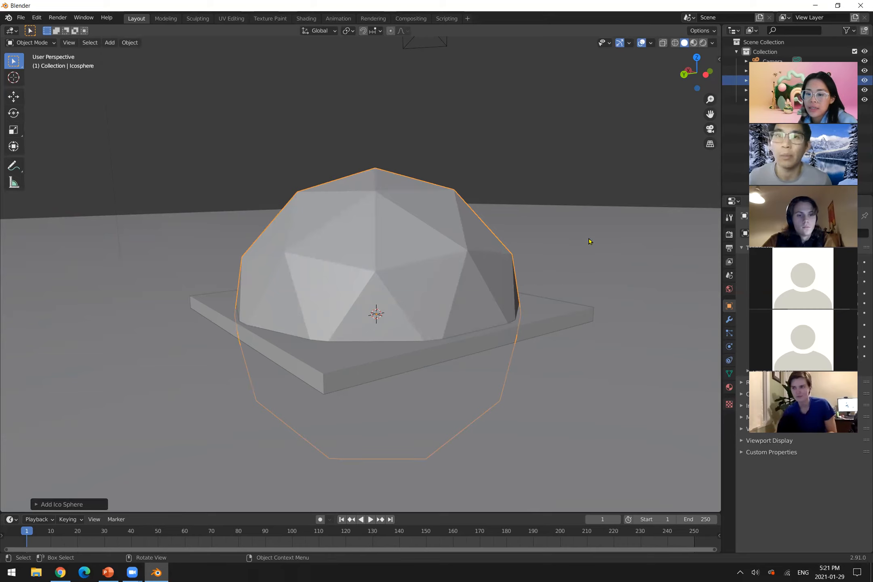
key("s")
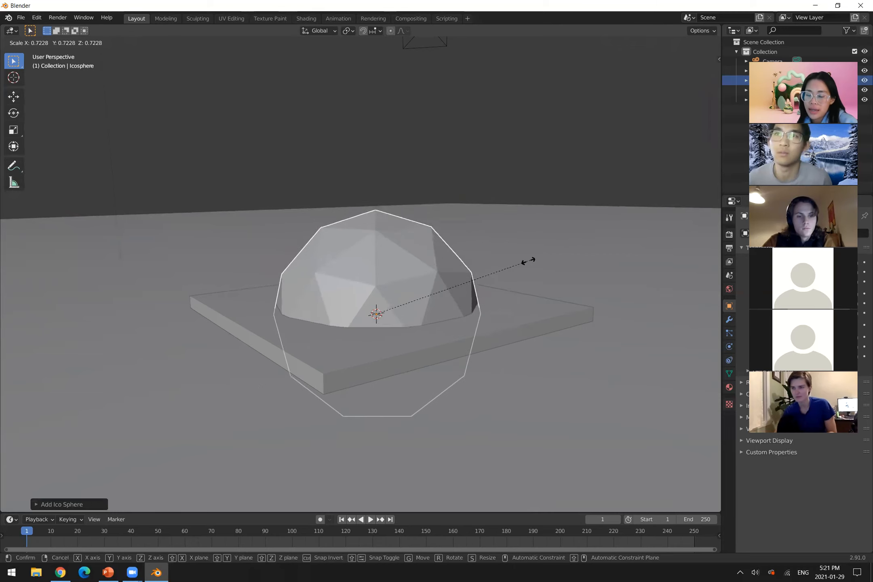
left_click(507, 282)
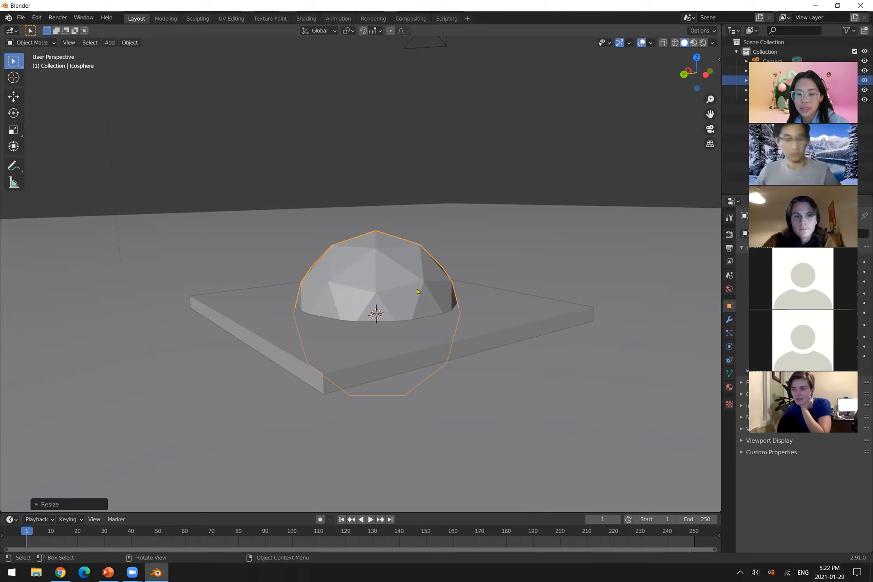
Move the ico sphere straight up along Z until it floats clear above the slab
key("g")
key("z")
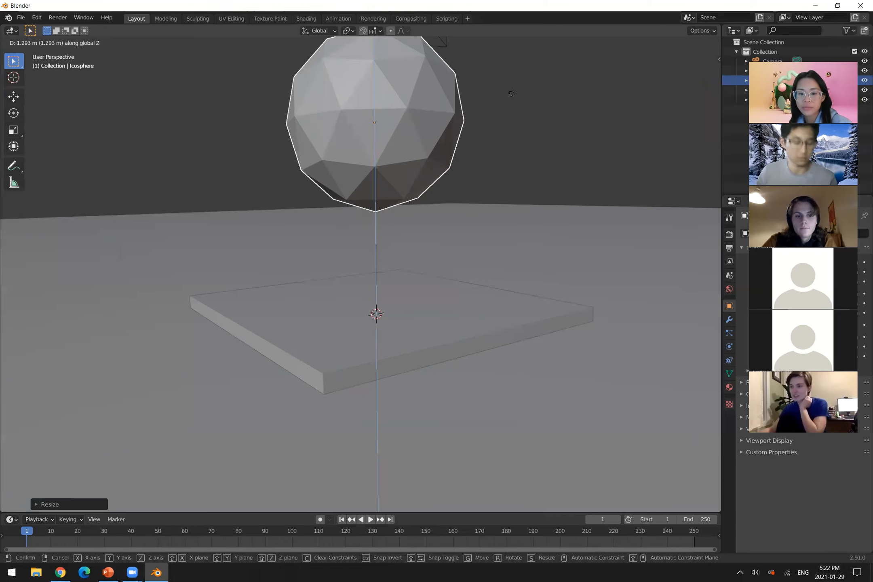
left_click(486, 139)
Scale the raised ico sphere down slightly and uniformly
middle_click_drag(463, 189, 447, 215)
key("s")
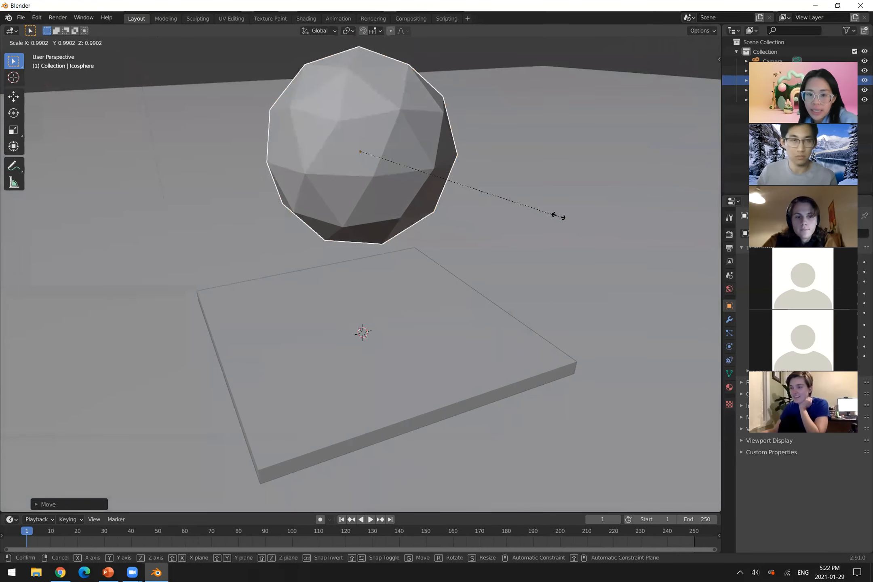
left_click(550, 217)
middle_click_drag(441, 315, 464, 305)
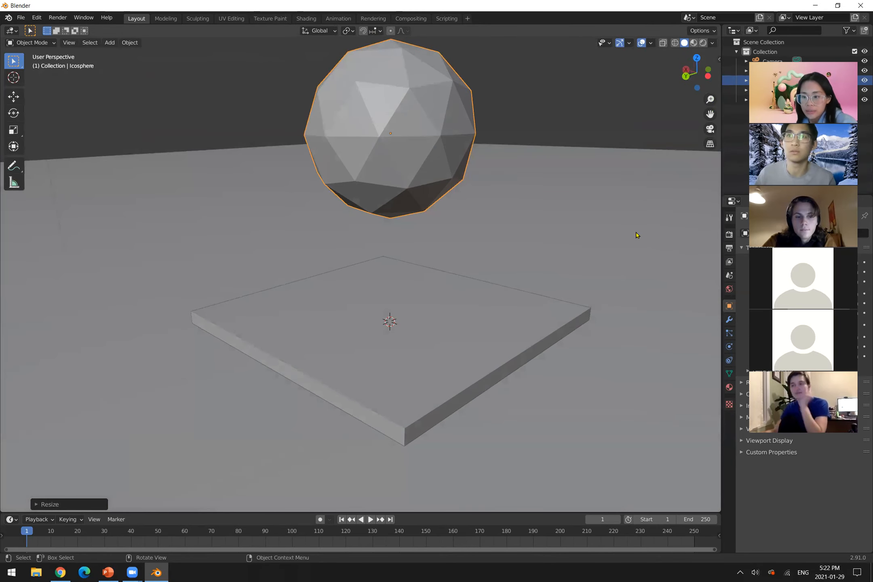
Switch to the presentation slide to check the apple tree reference, and return to Blender
key("alt+Tab")
key("alt+Tab")
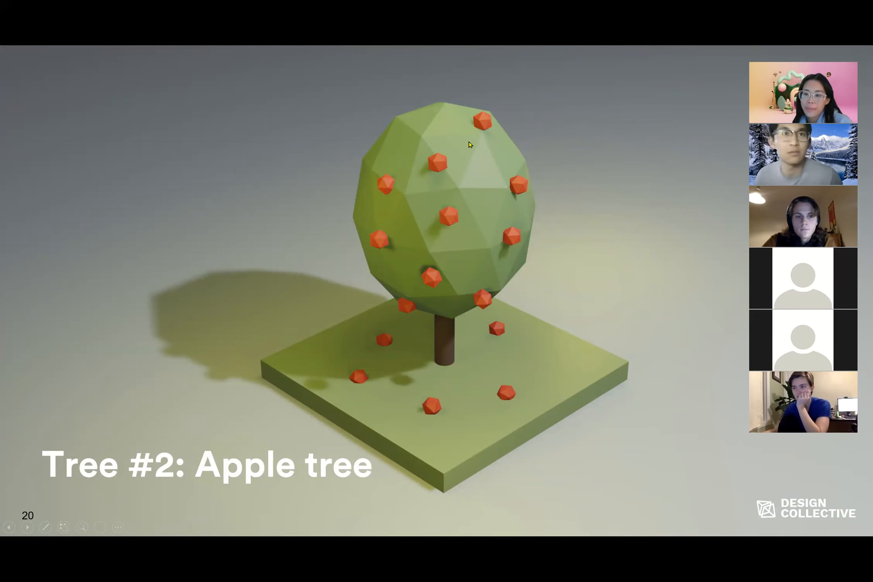
key("alt+Tab")
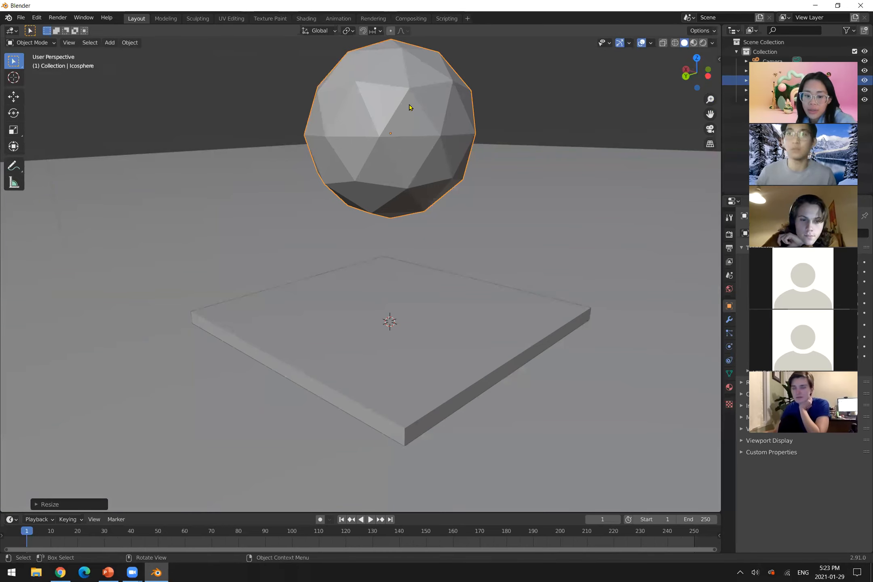
Stretch the ico sphere along Z by about 1.17 times and lower it slightly along Z towards the slab
key("s")
key("z")
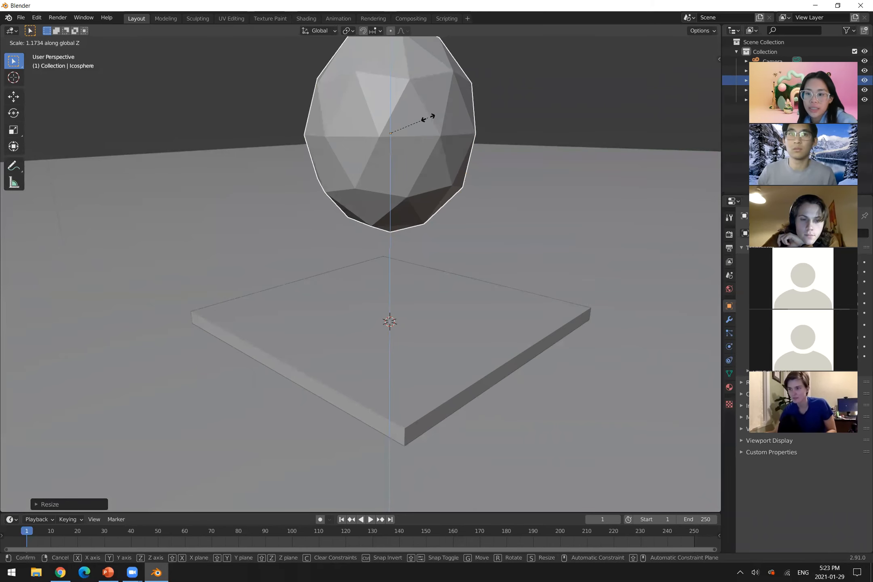
left_click(432, 118)
mouse_move(532, 224)
middle_mouse_down()
mouse_move(554, 230)
mouse_move(564, 198)
mouse_move(551, 223)
mouse_move(531, 225)
middle_mouse_up()
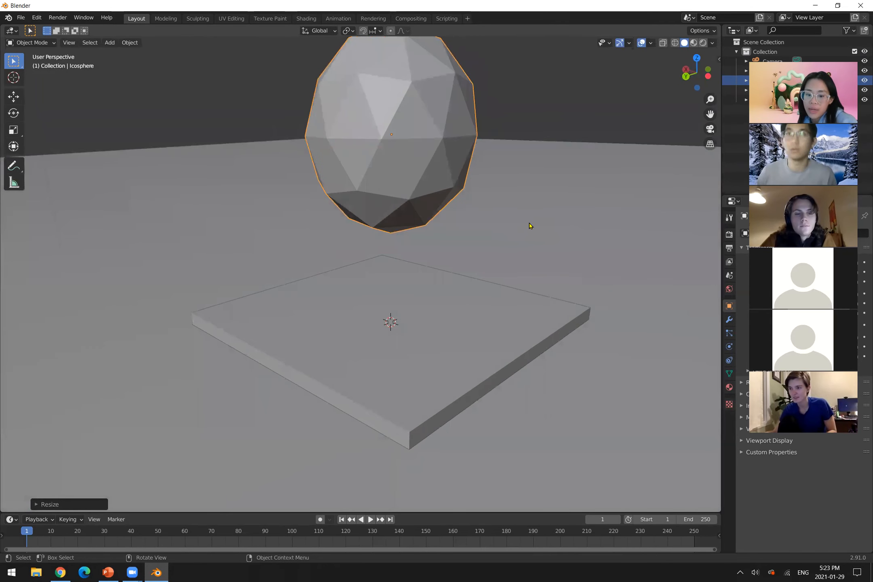
key("g")
key("z")
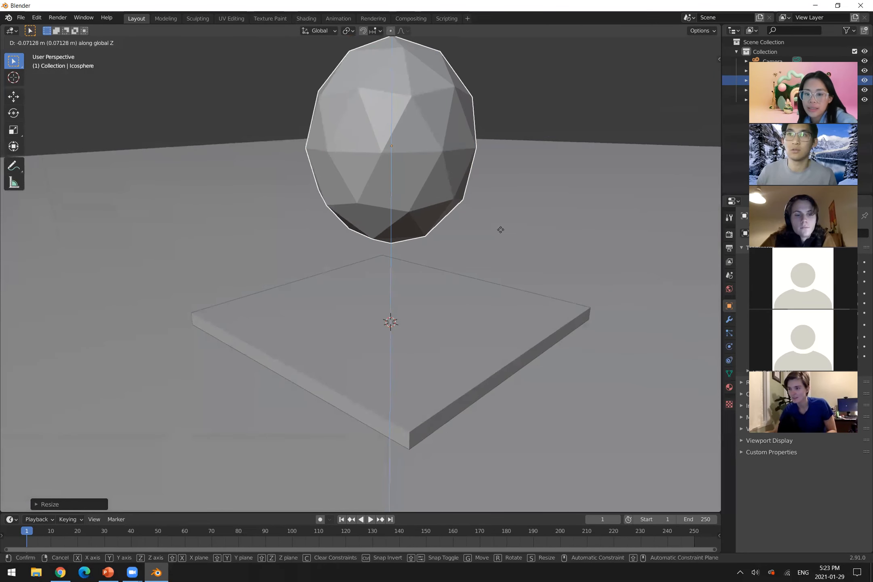
left_click(501, 229)
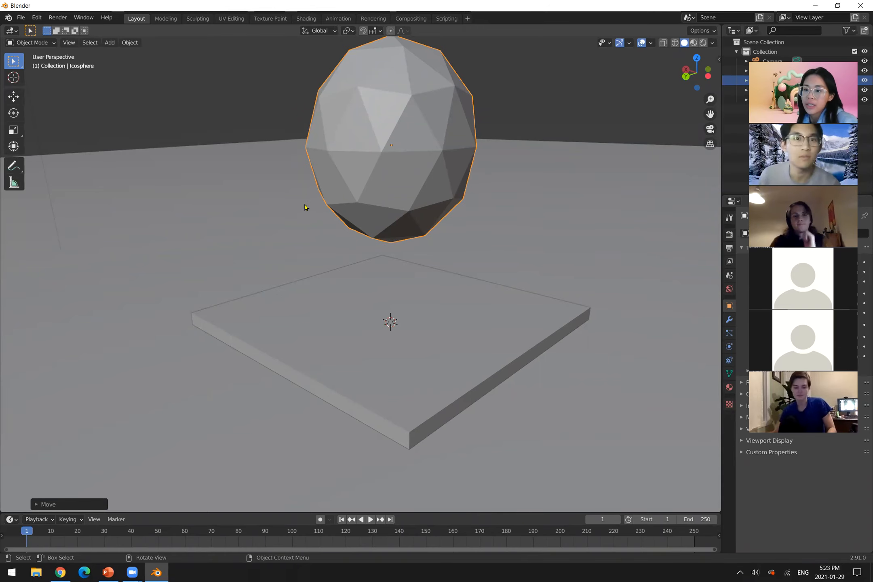
key("shift+a")
mouse_move(304, 205)
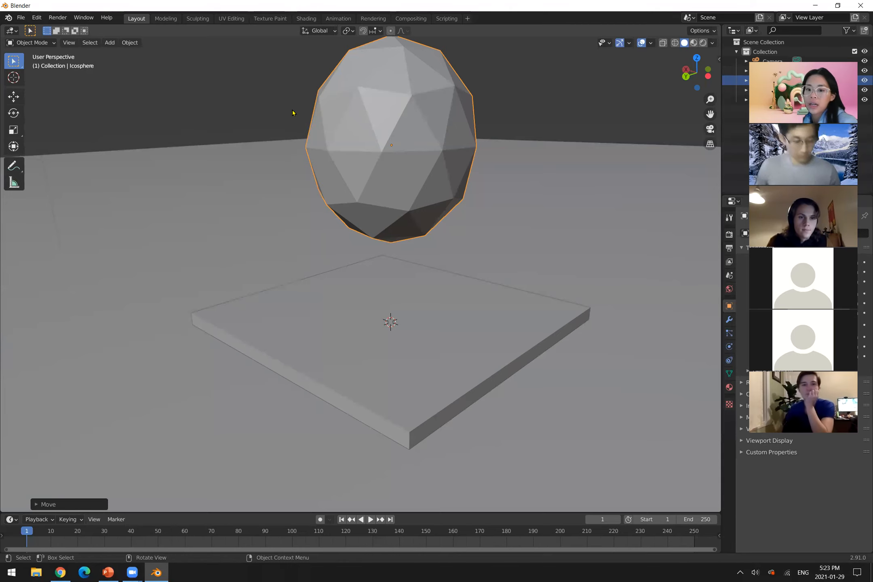
left_click(416, 329)
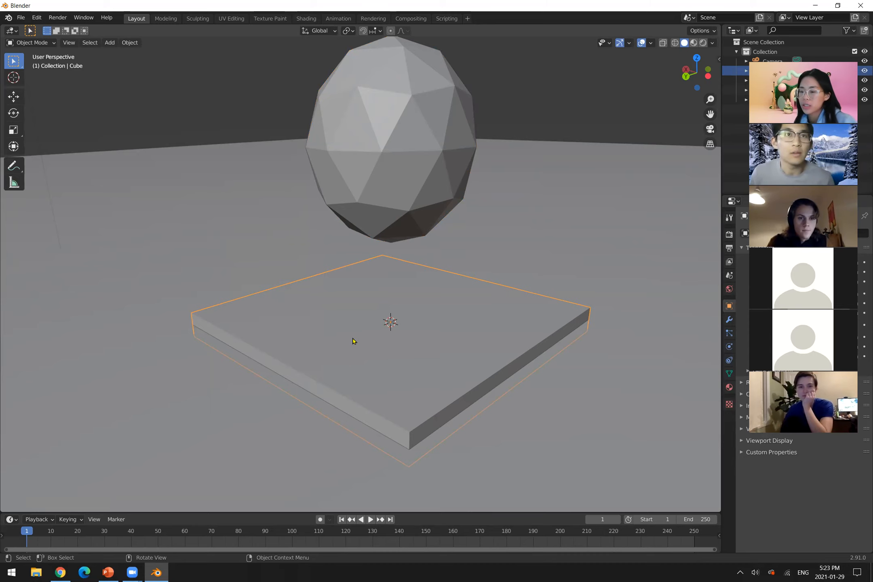
key("s")
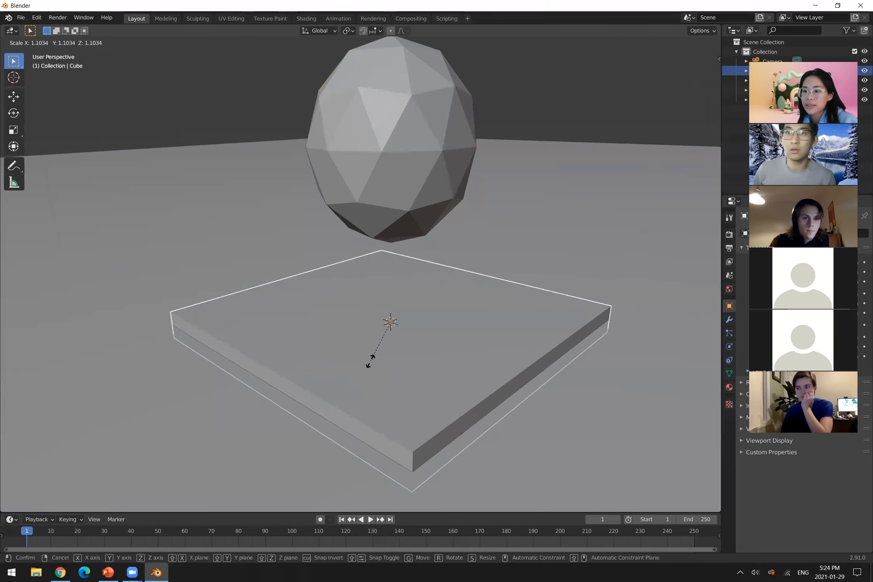
left_click(370, 364)
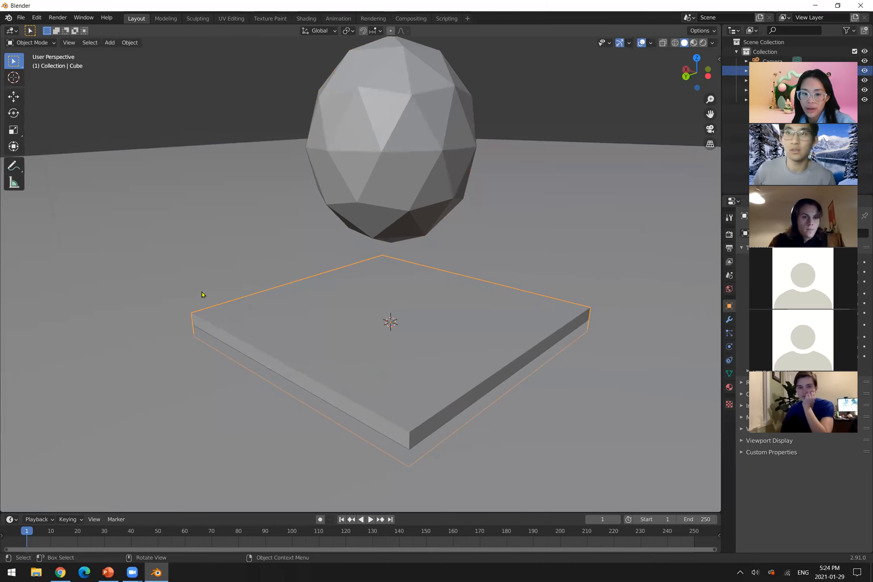
left_click(213, 135)
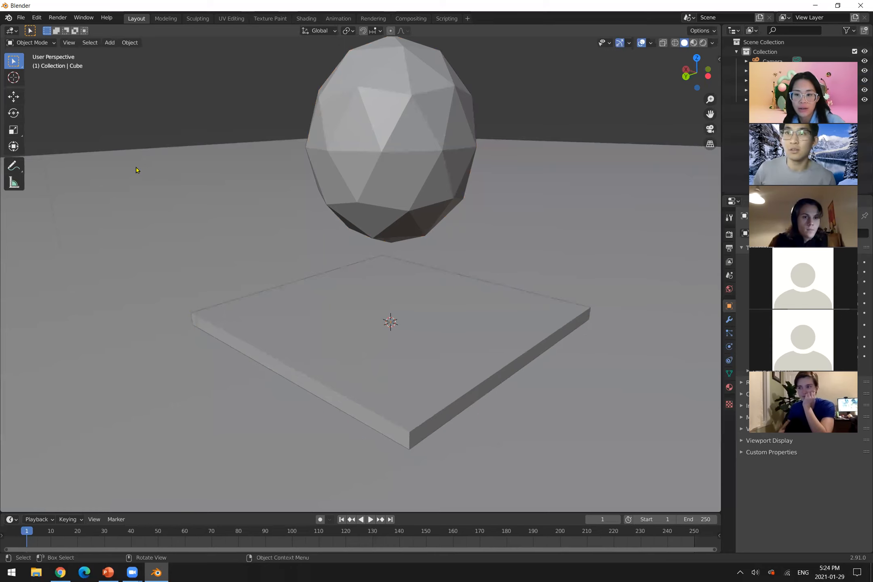
Add a cylinder at the world origin and scale it down uniformly to a narrow trunk width
key("shift+a")
mouse_move(137, 167)
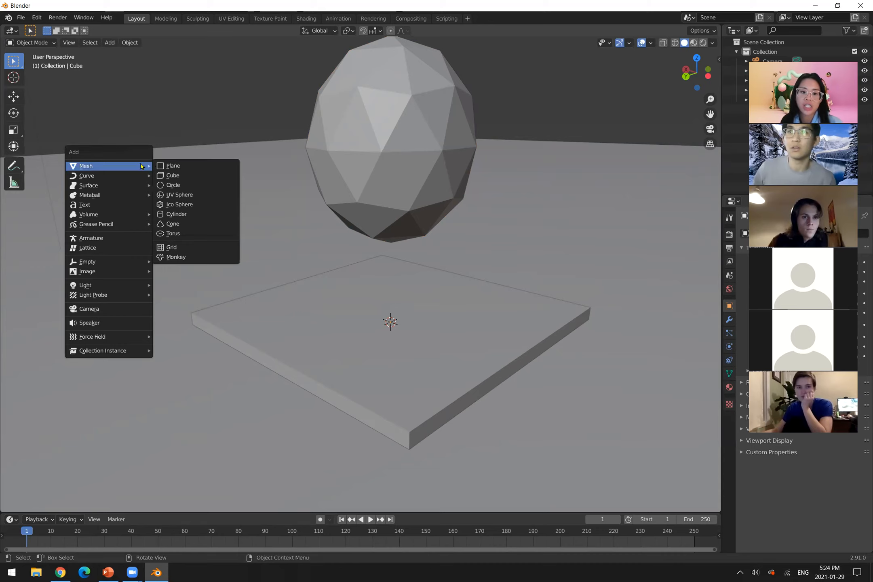
left_click(187, 214)
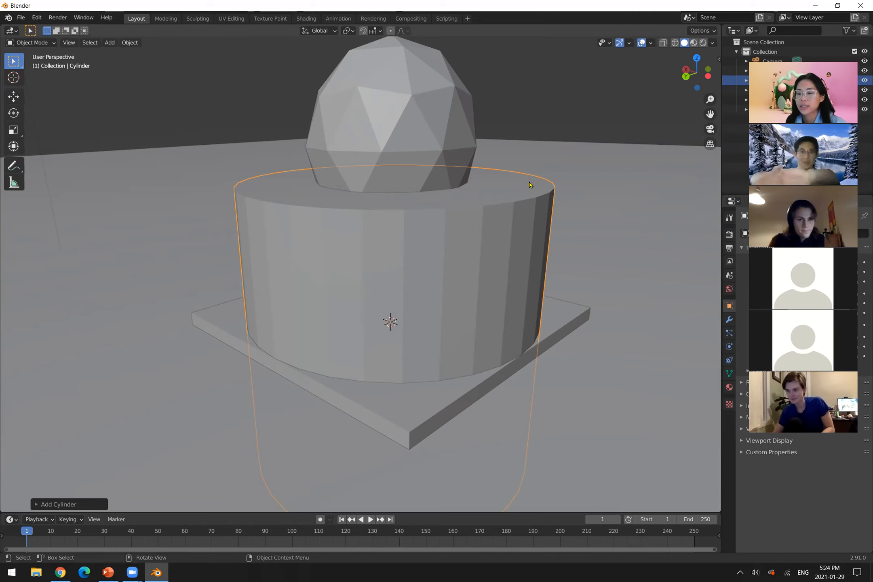
key("s")
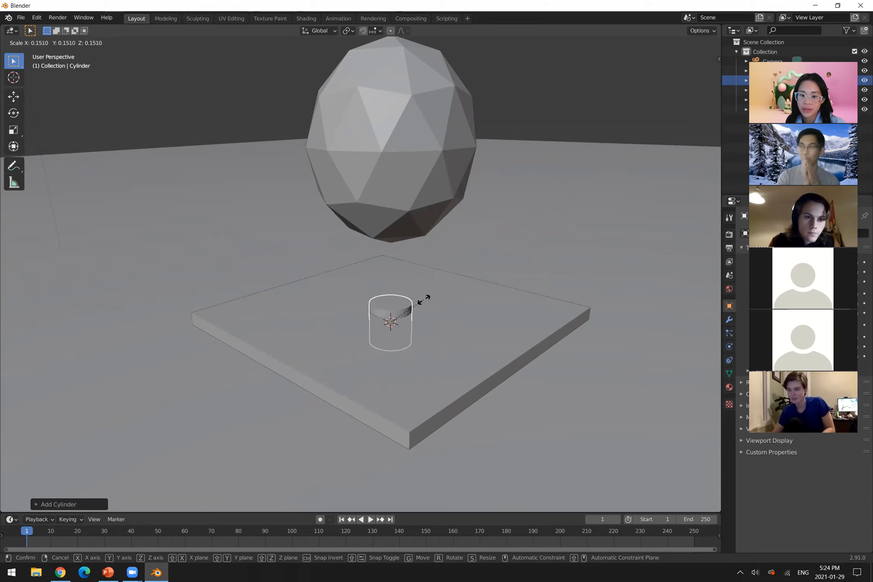
left_click(413, 319)
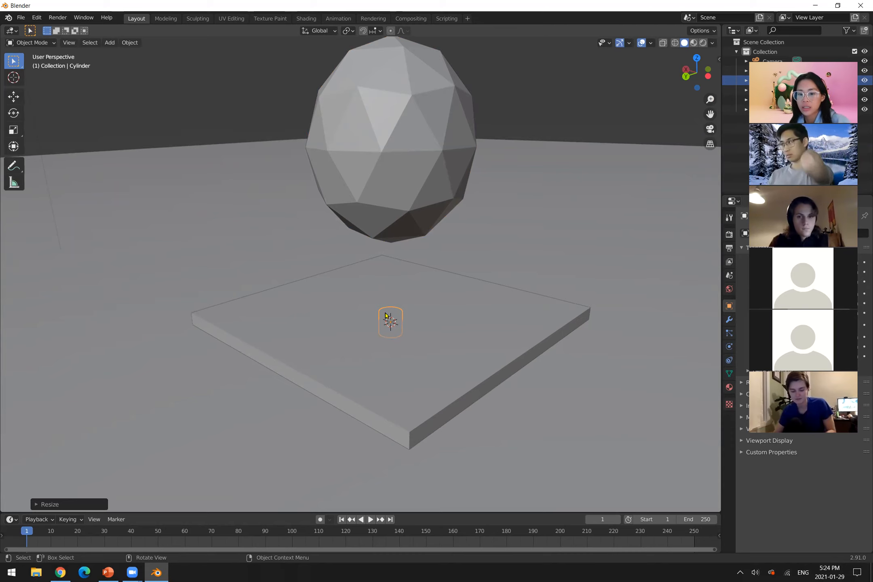
Stretch the small cylinder along Z until it reaches into the ico sphere, and scale it down slightly and uniformly
key("s")
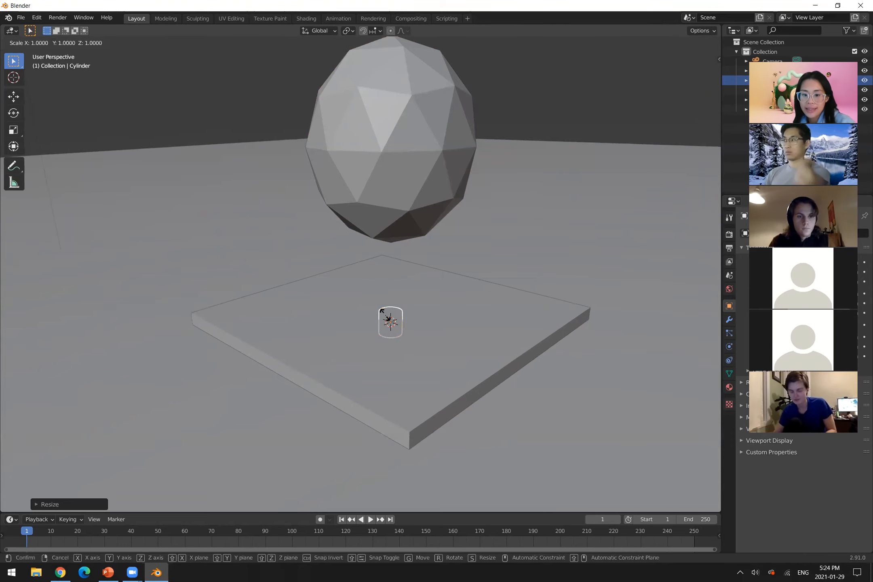
key("z")
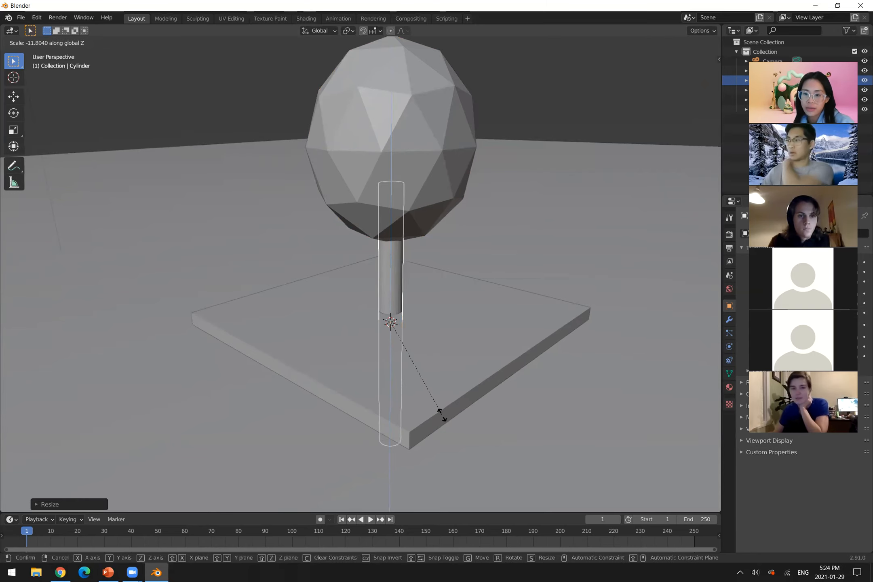
left_click(442, 416)
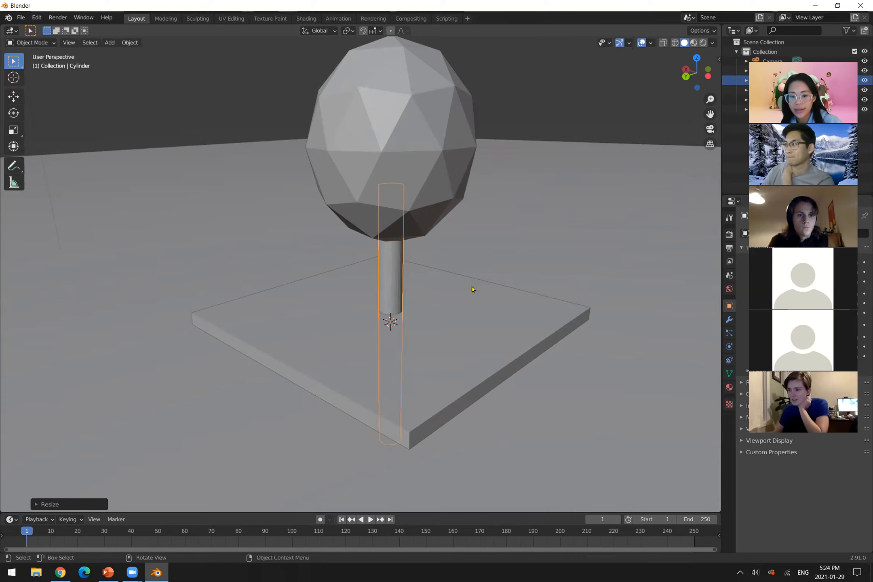
key("s")
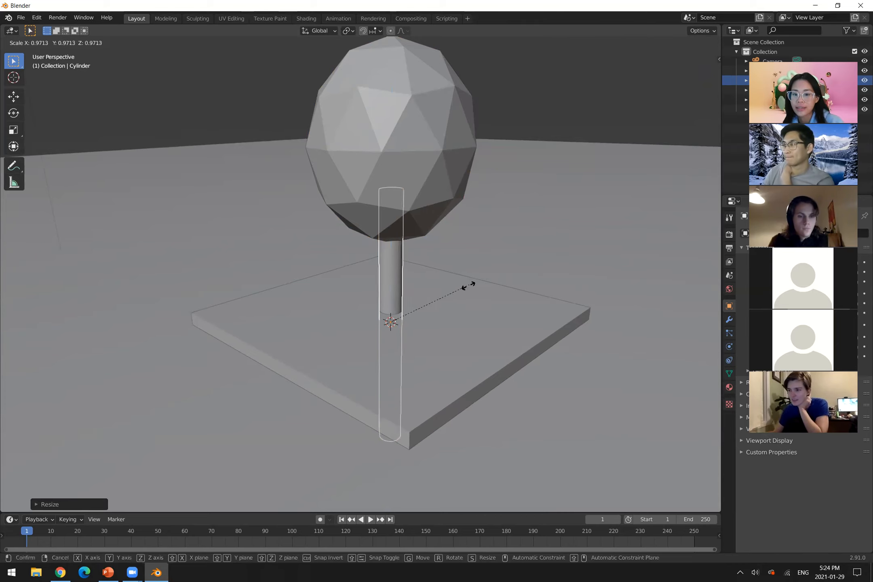
left_click(460, 293)
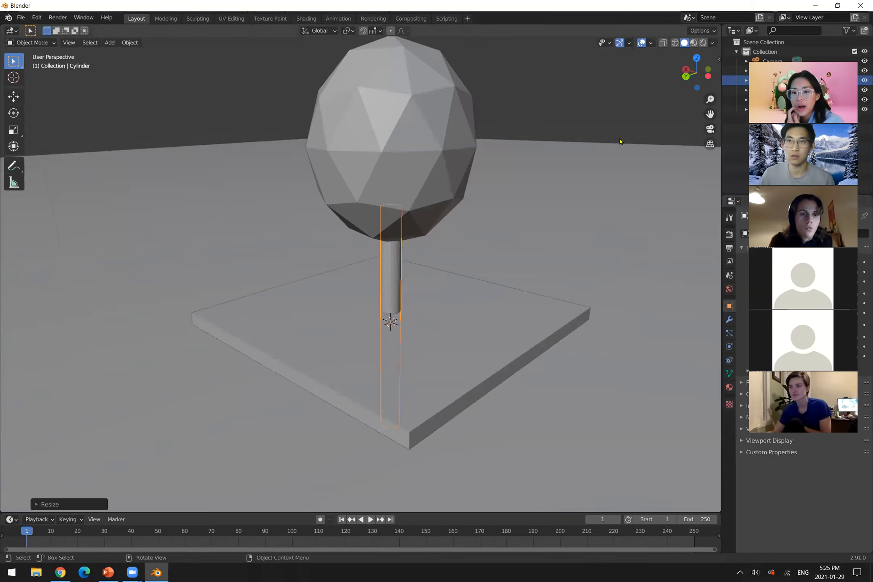
left_click(618, 121)
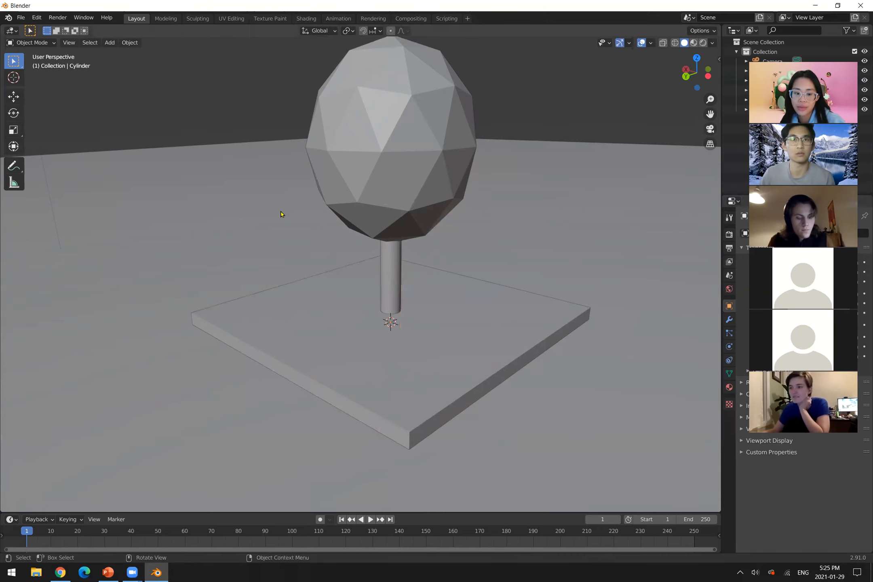
Add another ico sphere at the world origin and delete it
key("shift+a")
mouse_move(279, 218)
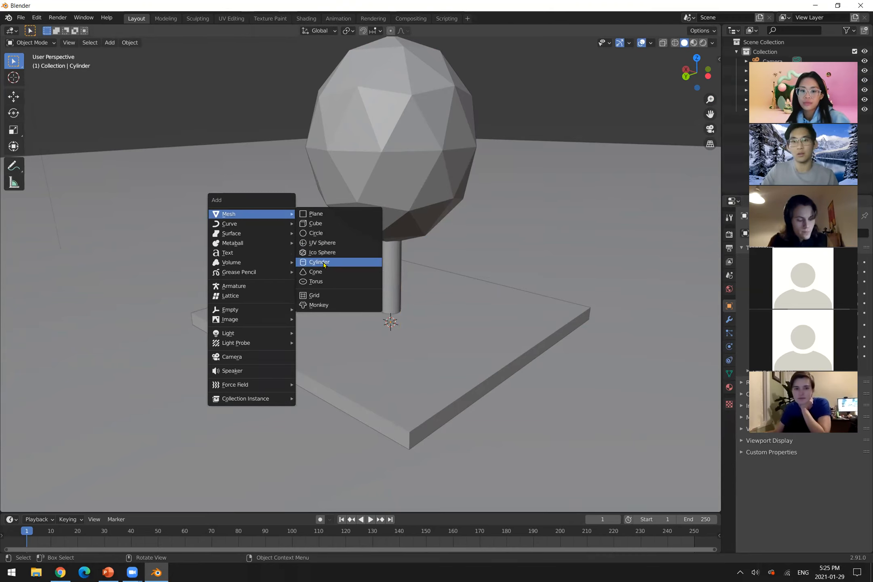
left_click(337, 253)
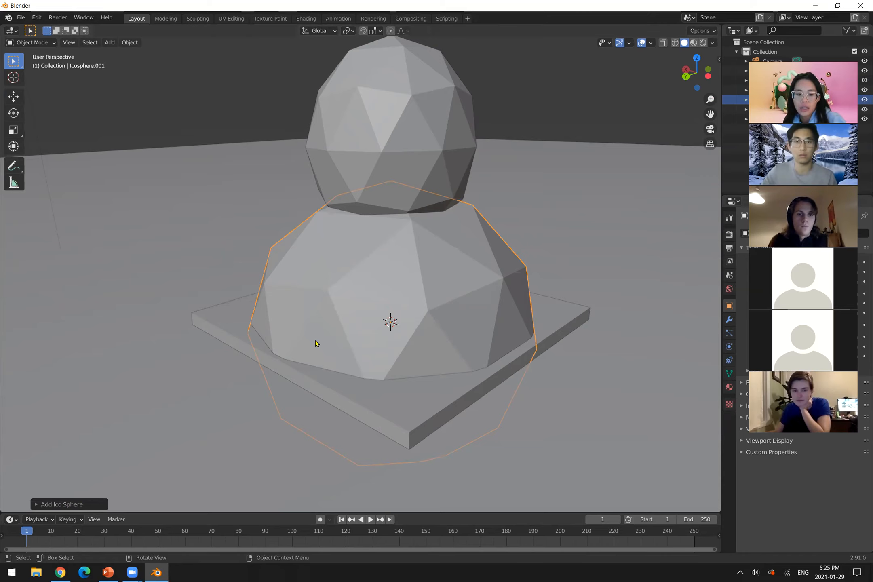
key("x")
left_click(299, 321)
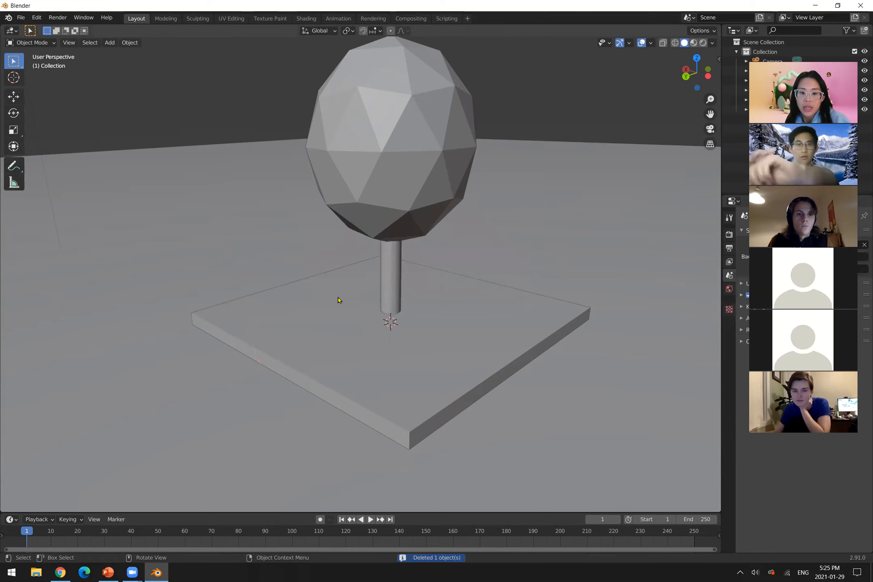
Scale the trunk cylinder up very slightly and uniformly
left_click(386, 283)
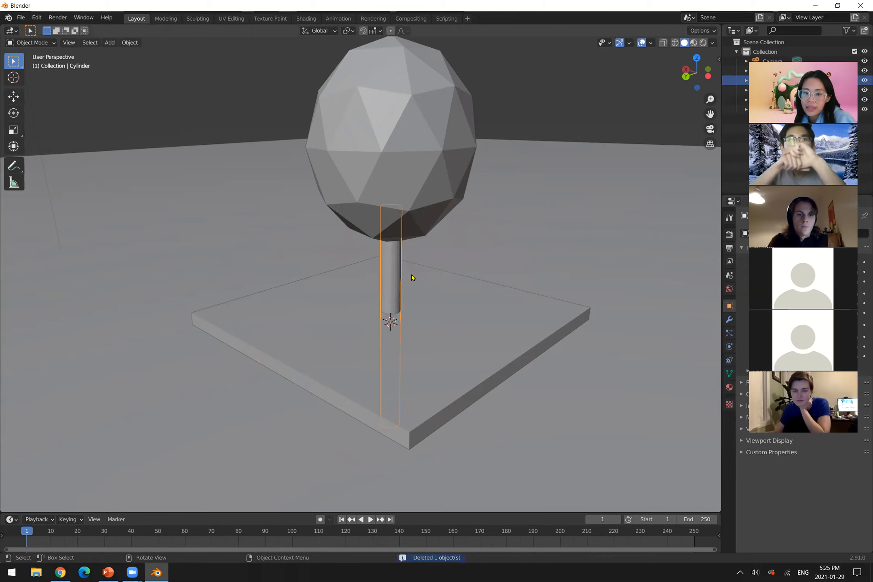
key("s")
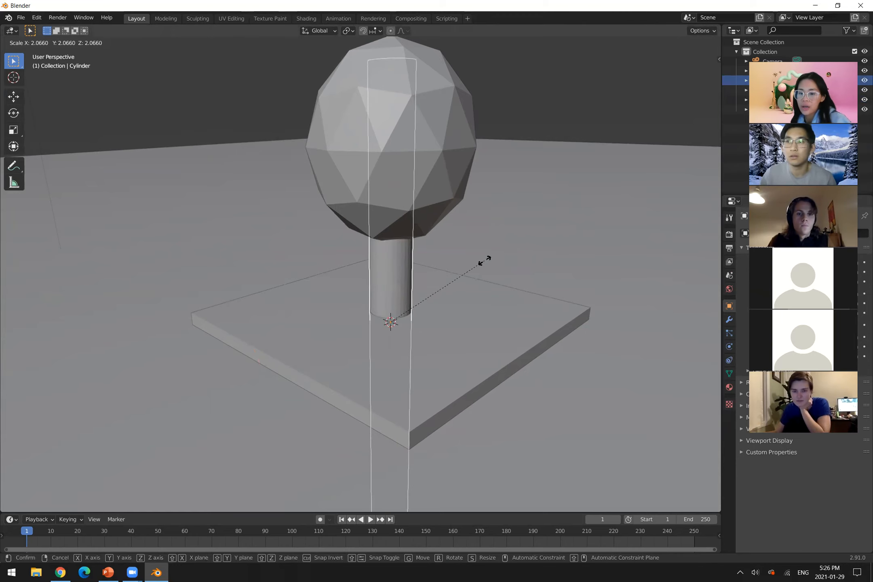
left_click(435, 288)
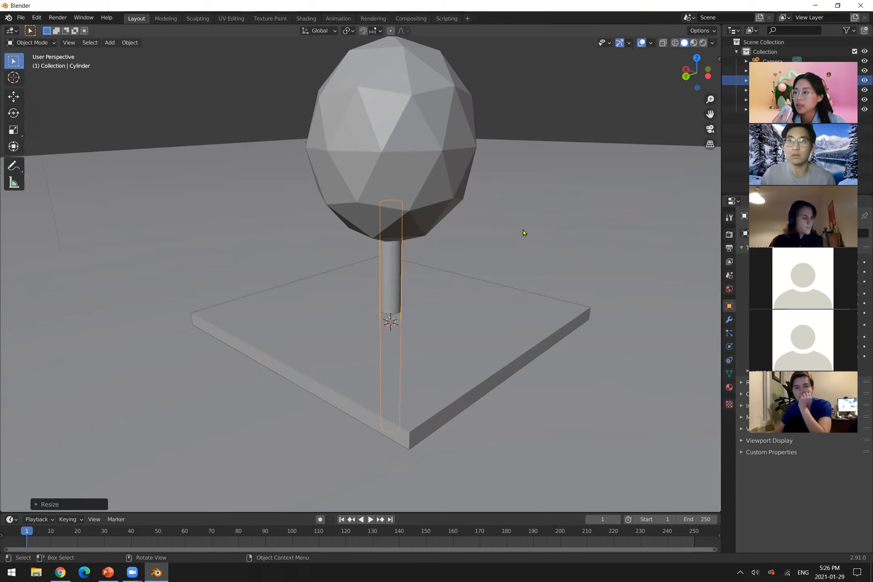
Stretch the trunk cylinder along Z only, until its upper end reaches about the middle of the ico sphere
middle_click_drag(561, 241, 643, 208)
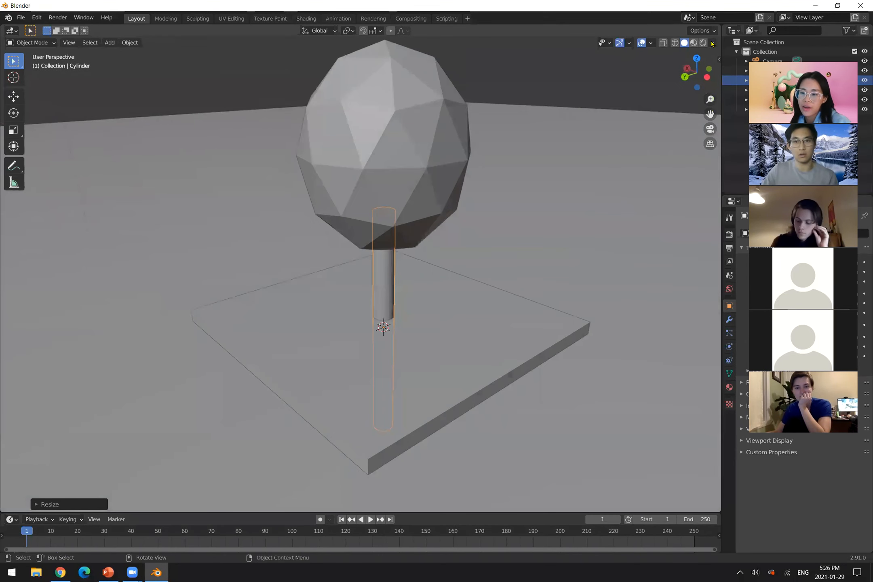
left_click_drag(696, 73, 657, 77)
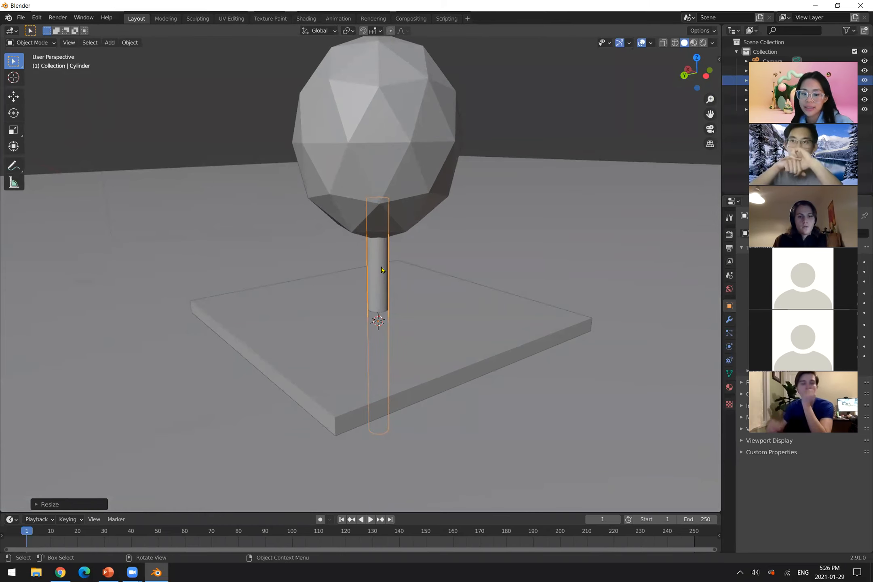
key("s")
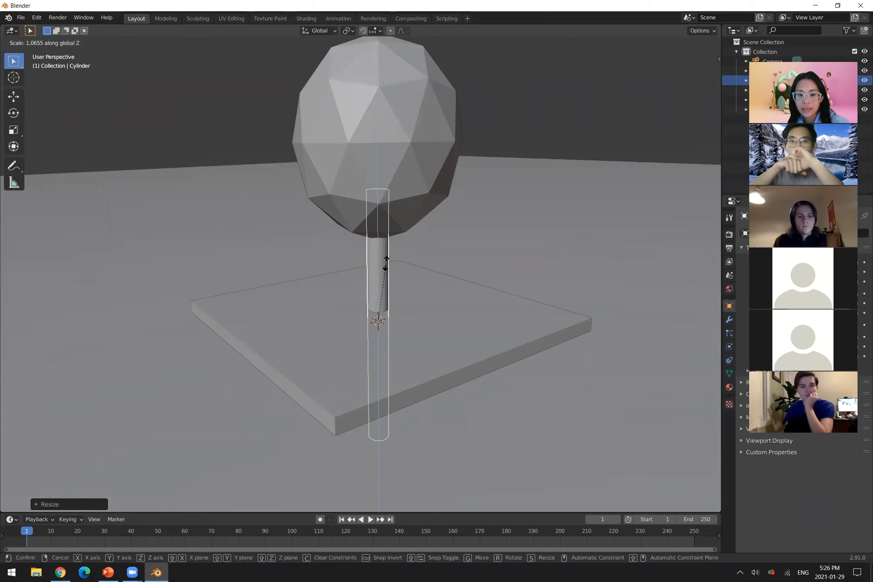
left_click(391, 247)
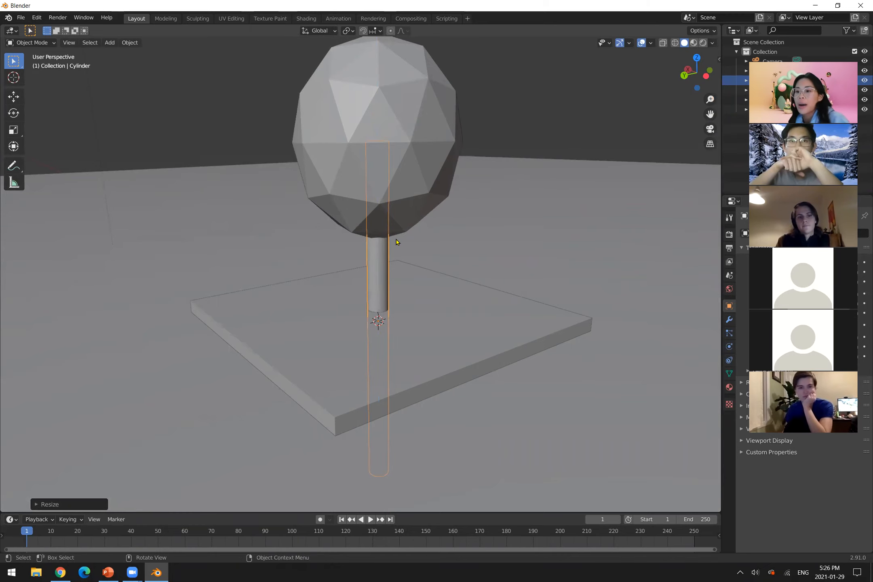
Make the trunk cylinder thinner by scaling it in X and Y only, with Z locked
middle_click_drag(439, 366, 431, 323)
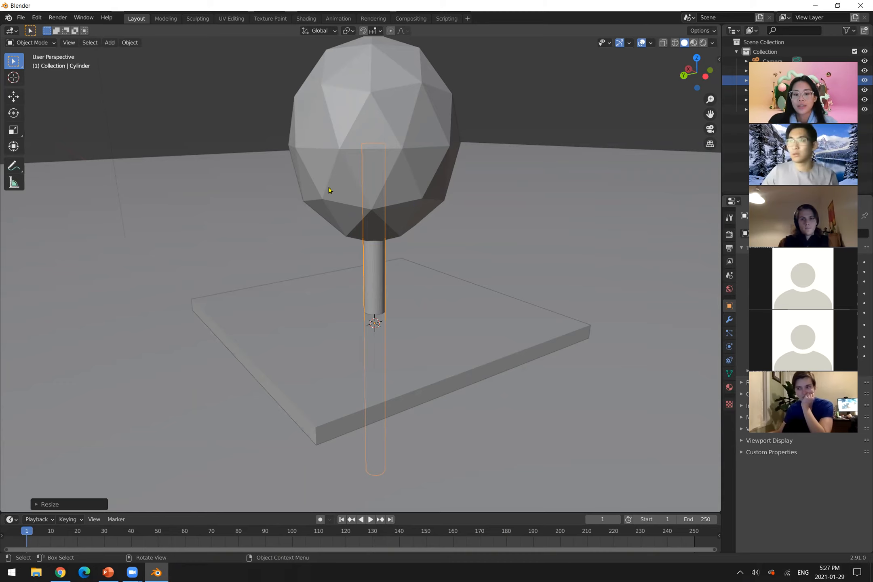
key("s")
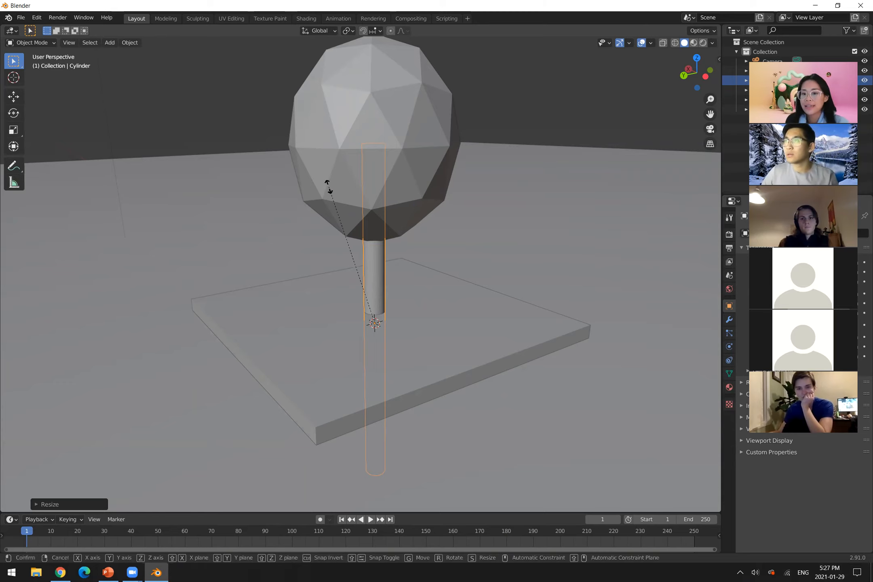
key("shift+z")
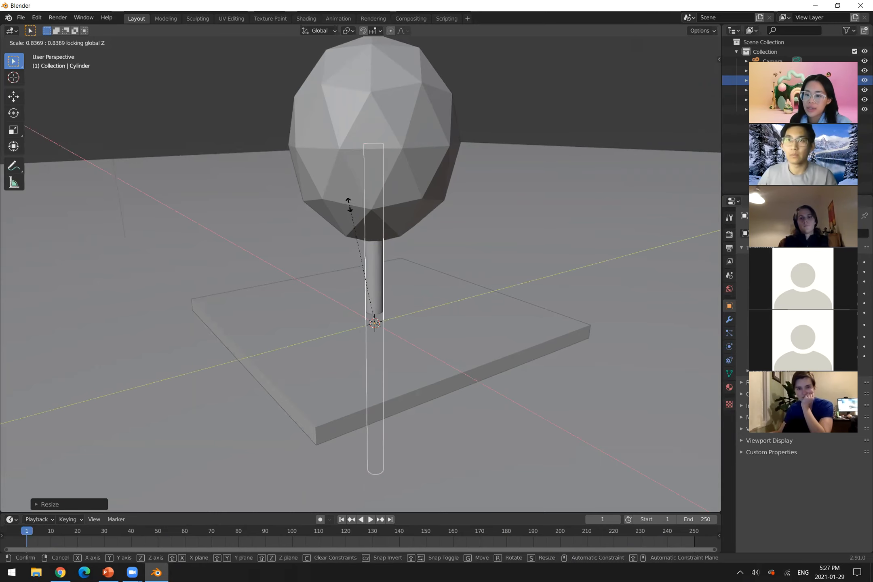
left_click(350, 218)
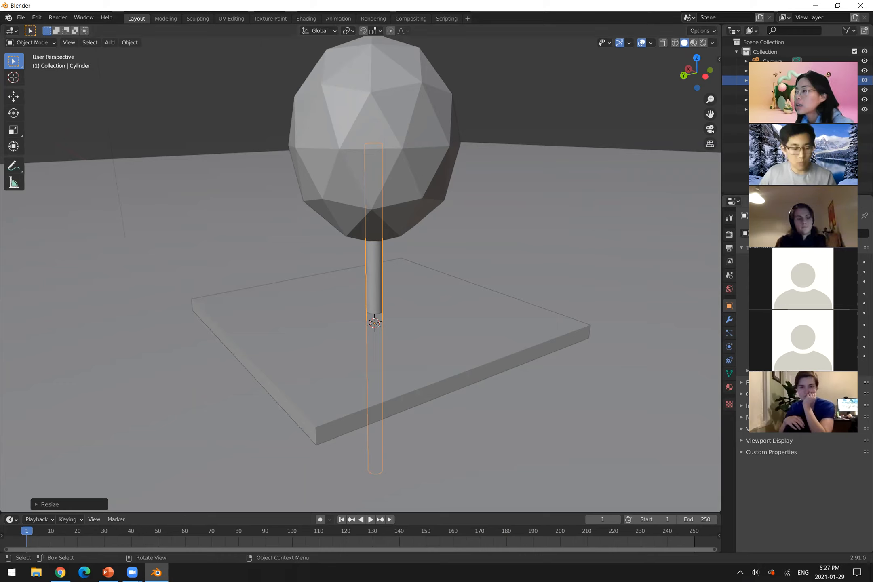
Delete the egg-shaped ico sphere above the trunk
left_click(397, 168)
key("x")
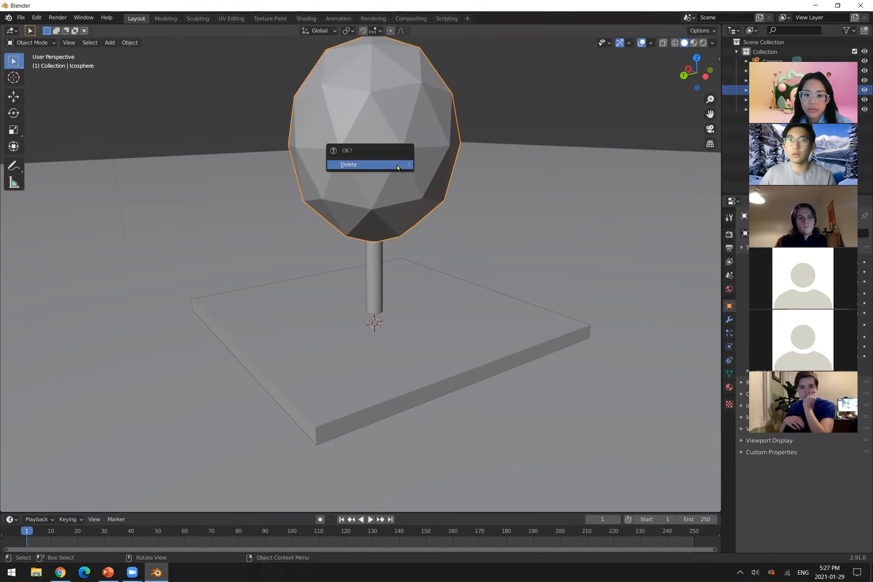
left_click(397, 166)
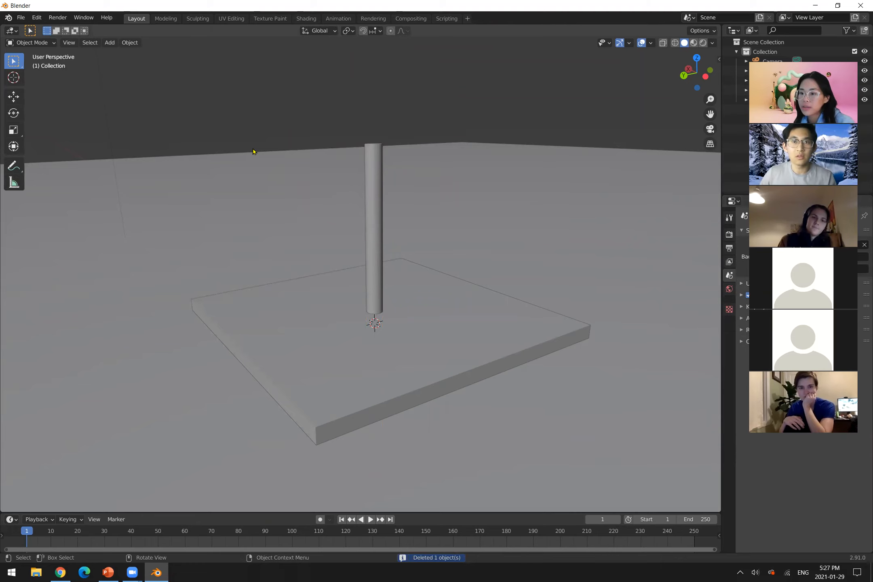
Add an ico sphere at the world origin and scale it down uniformly to about half its size
key("shift+a")
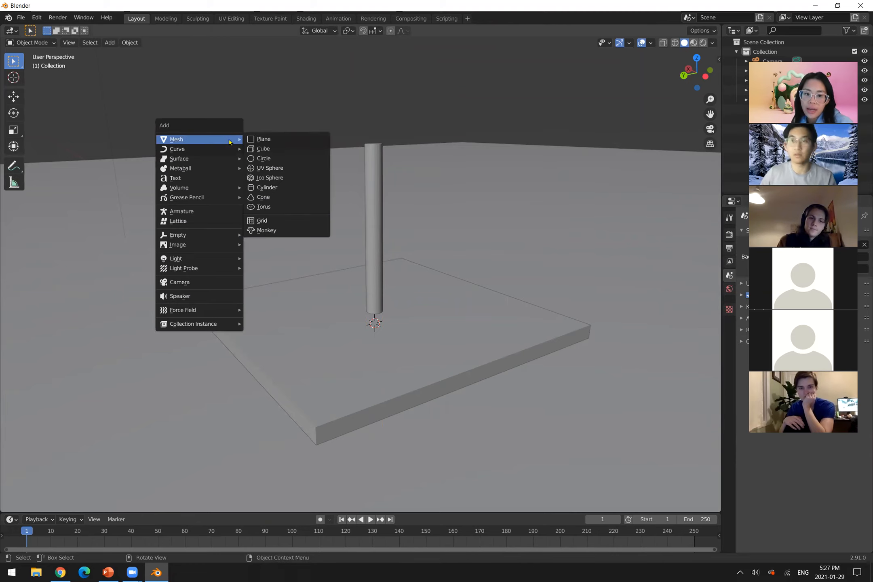
left_click(282, 178)
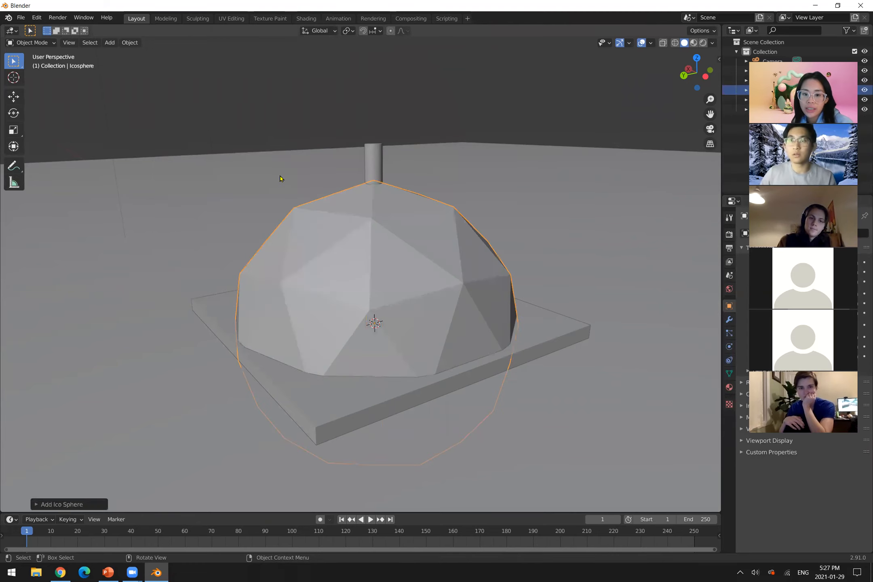
key("s")
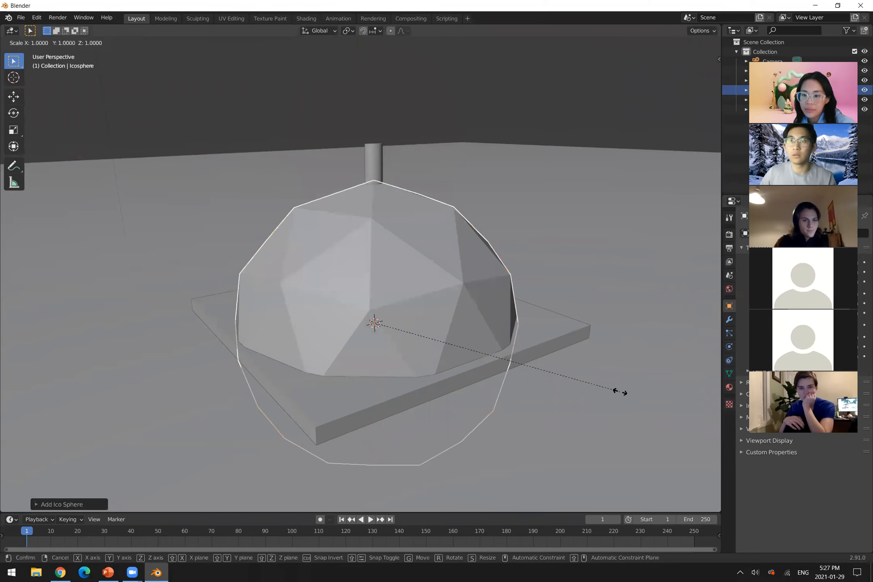
left_click(501, 374)
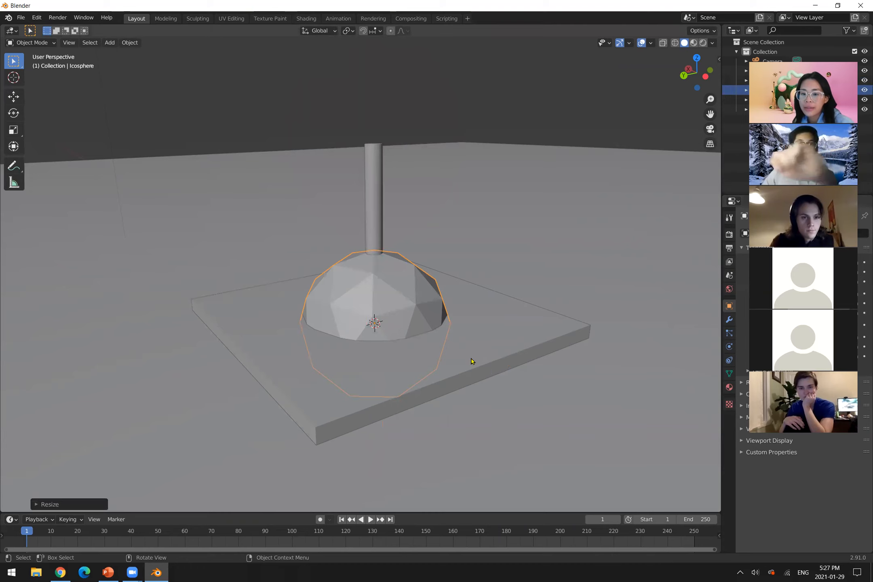
Move the new ico sphere straight up along Z until it covers the upper end of the trunk cylinder
key("g")
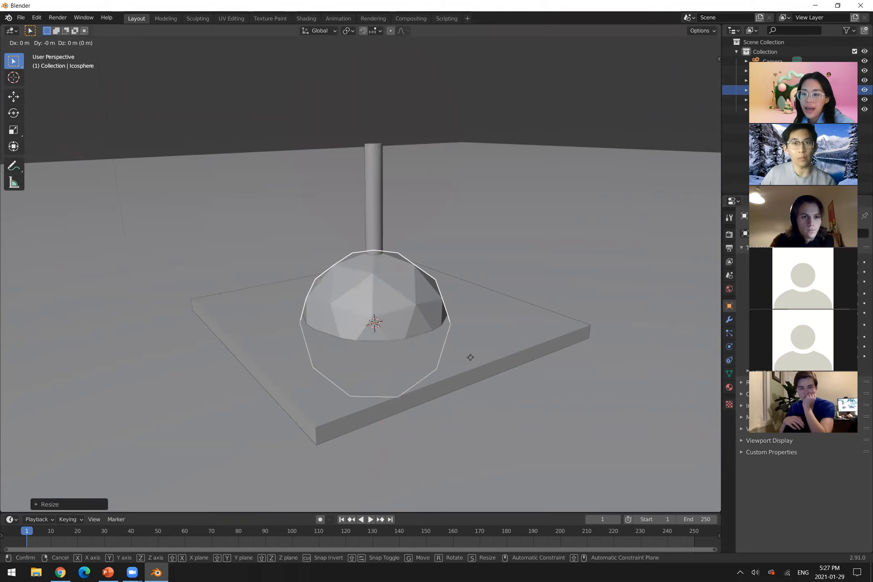
key("z")
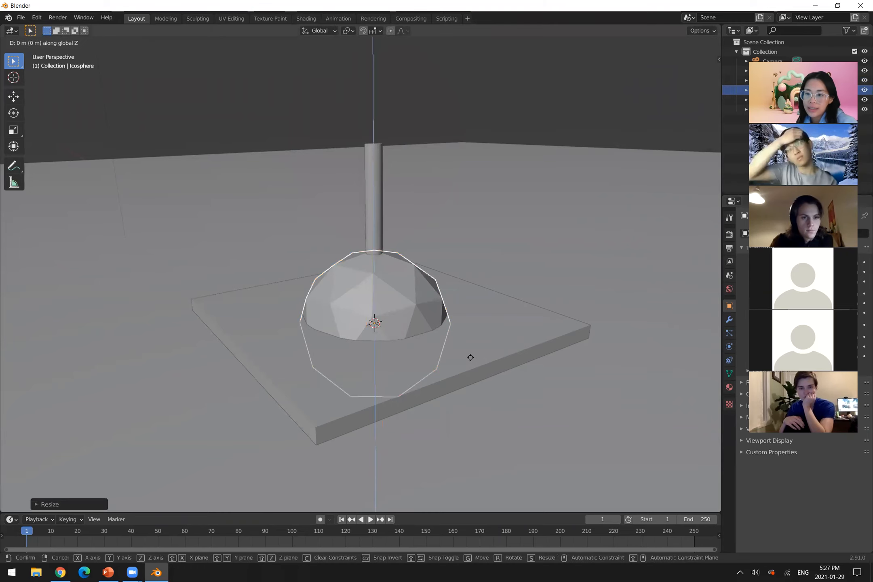
left_click(544, 164)
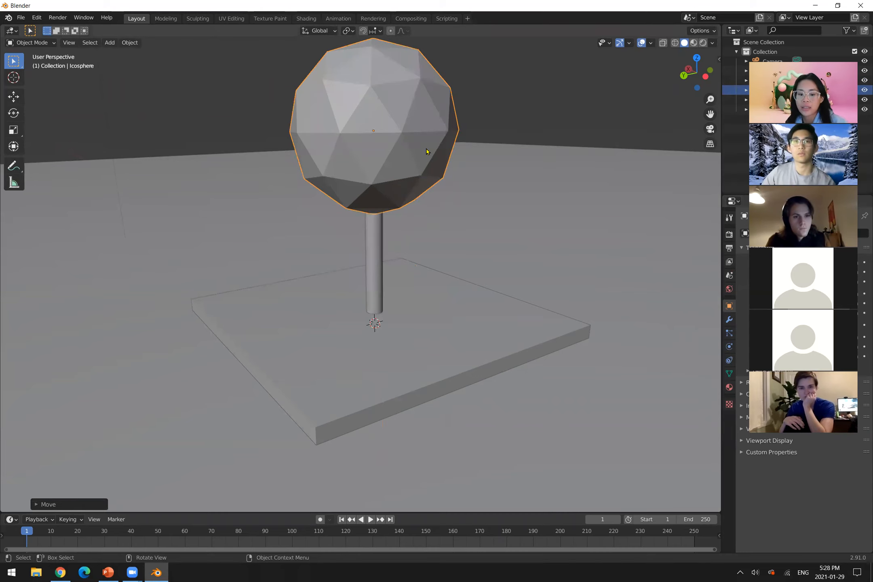
Stretch the ico sphere crown slightly along Z and lower it a little along Z over the trunk
key("s")
key("z")
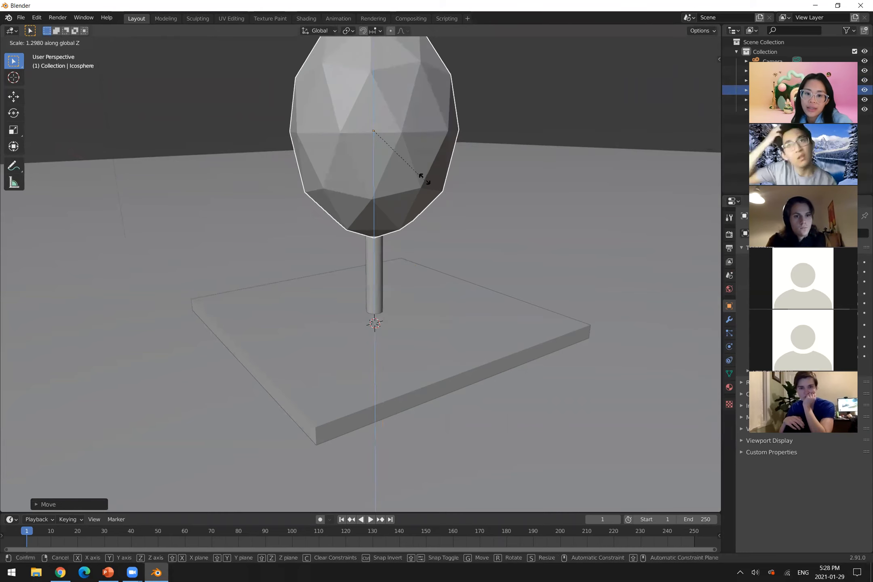
left_click(420, 173)
key("g")
key("z")
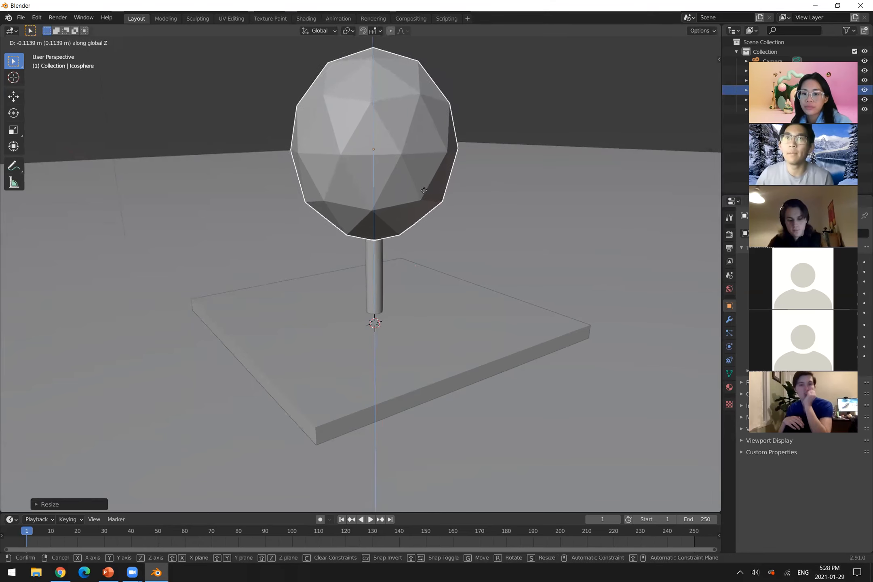
left_click(424, 192)
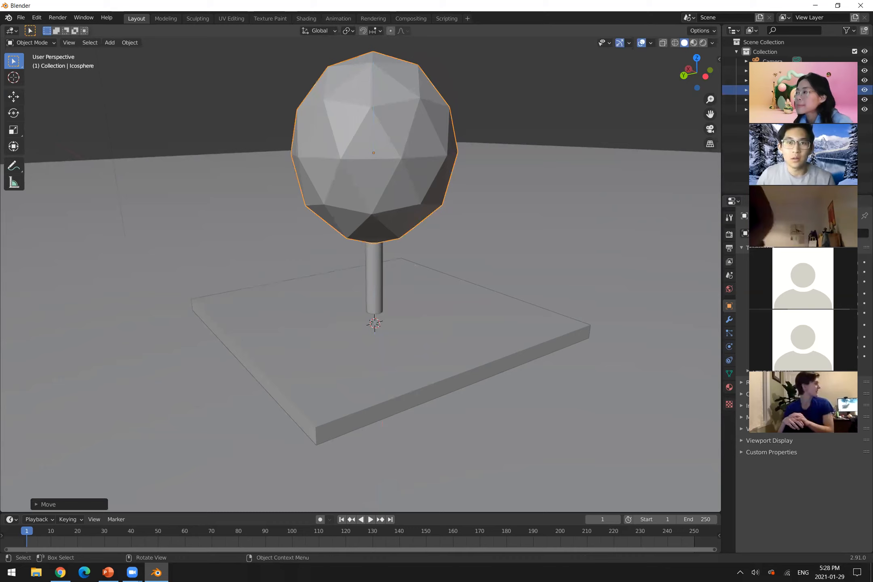
key("alt+Tab")
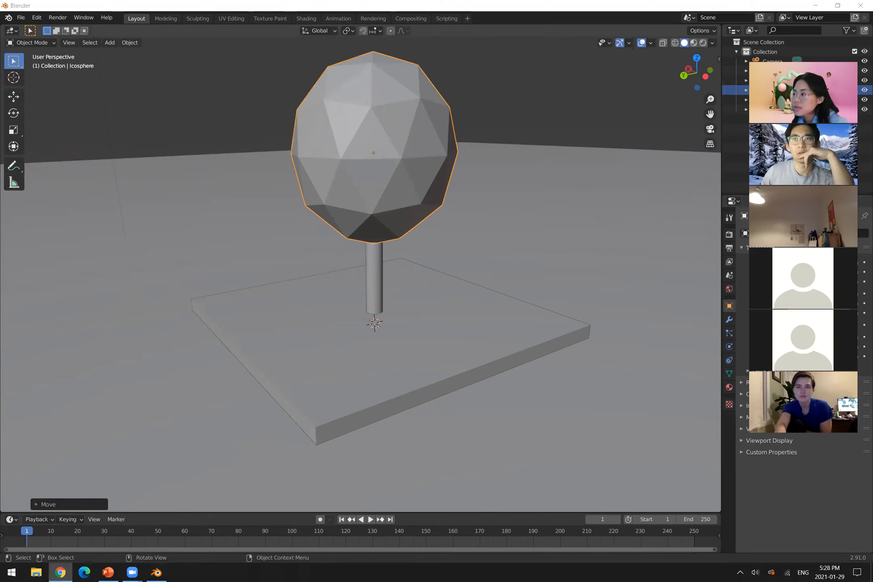
right_click(371, 270)
left_click(538, 231)
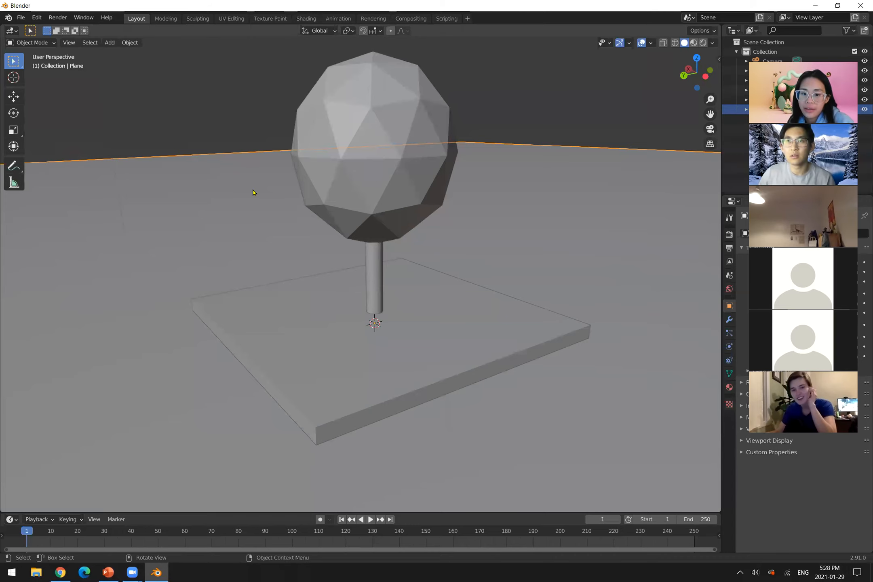
left_click(224, 139)
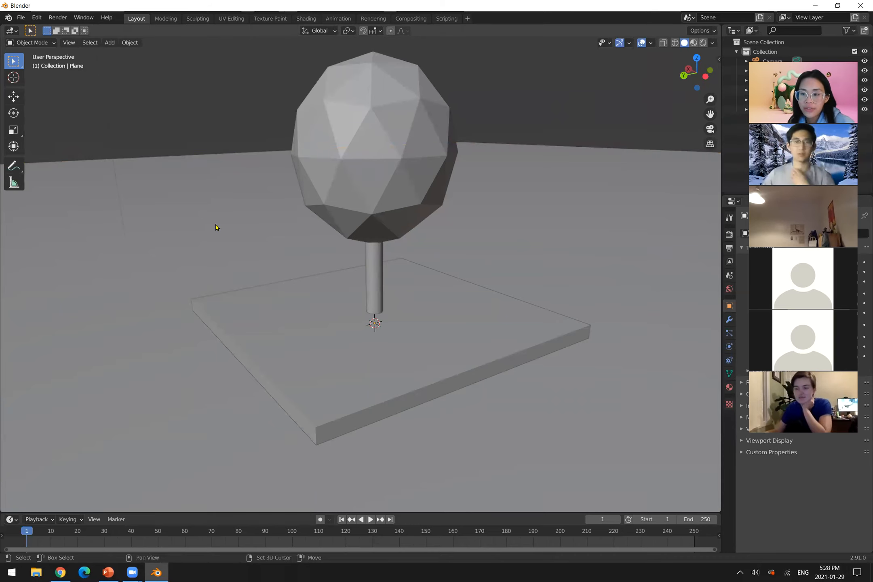
Add a second ico sphere at the world origin and set its Subdivisions to 1
key("shift+a")
mouse_move(216, 227)
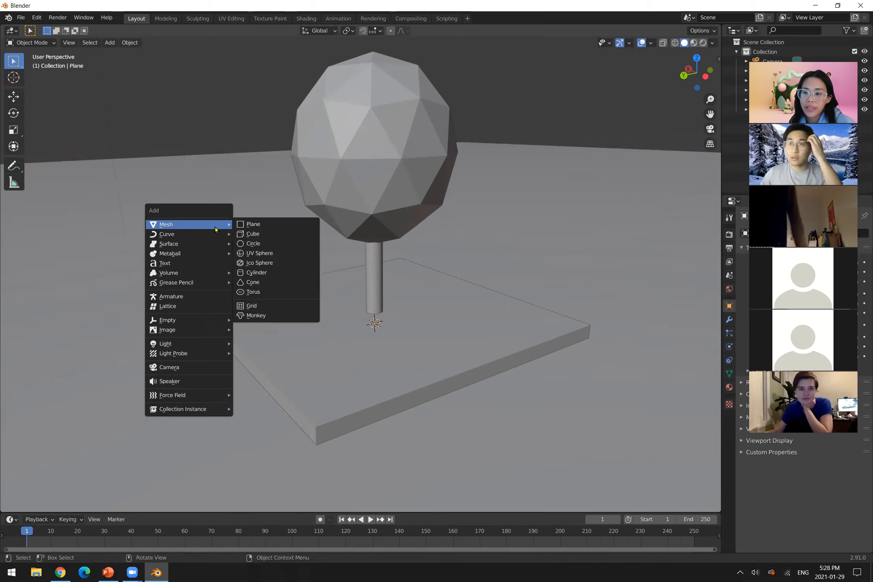
left_click(270, 262)
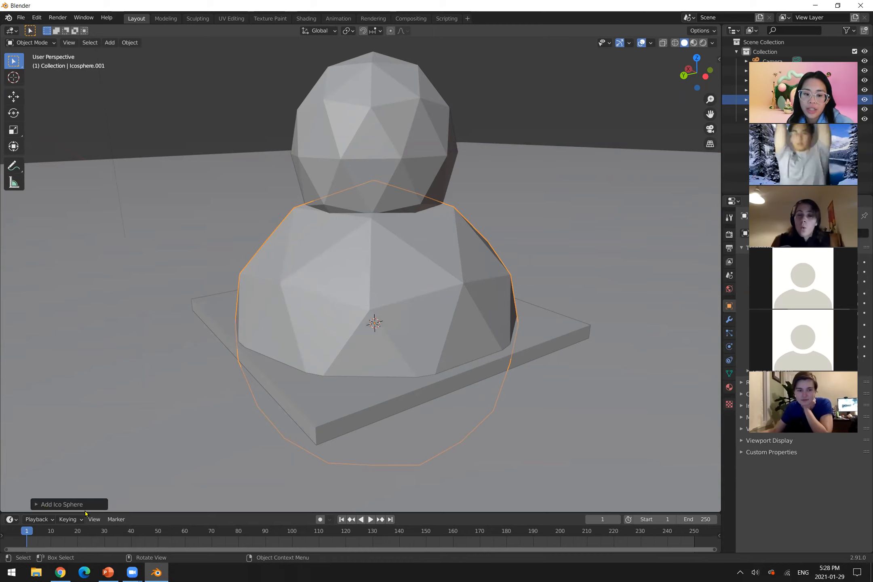
left_click(63, 504)
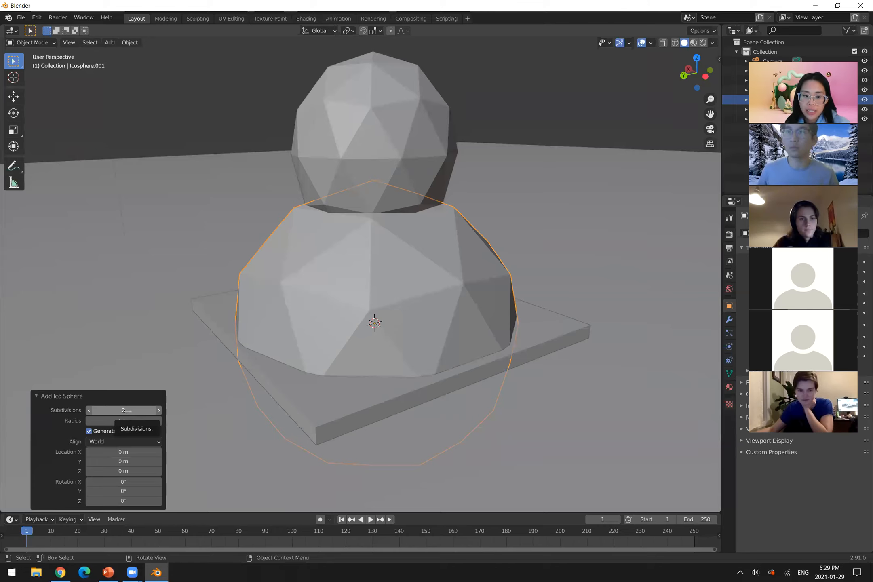
left_click_drag(127, 411, 148, 424)
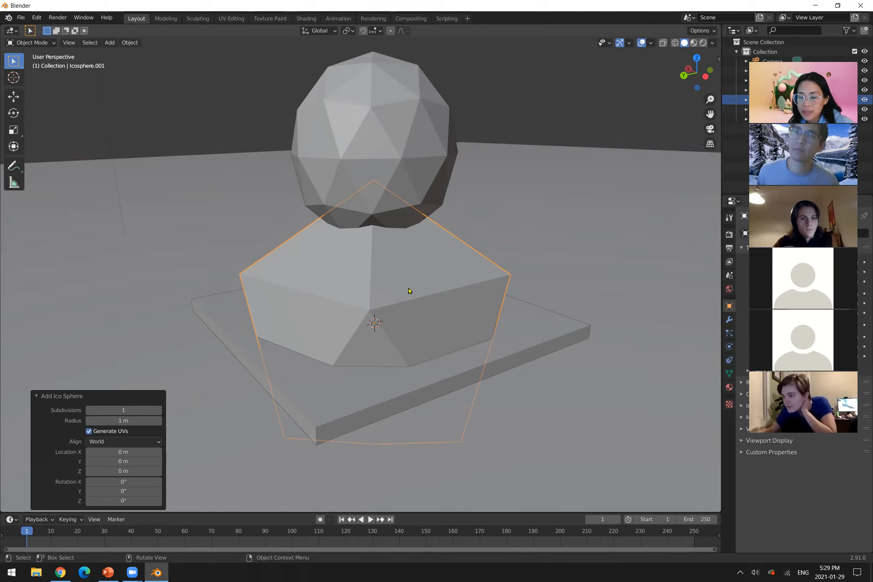
Replace the one-subdivision ico sphere with a newly added one and set its Subdivisions to 2
key("x")
left_click(378, 295)
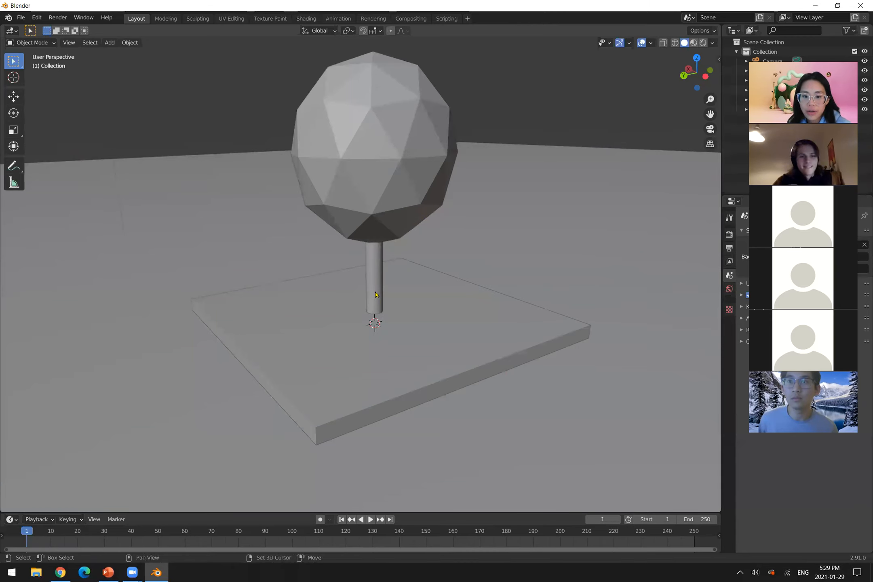
key("shift+a")
mouse_move(376, 292)
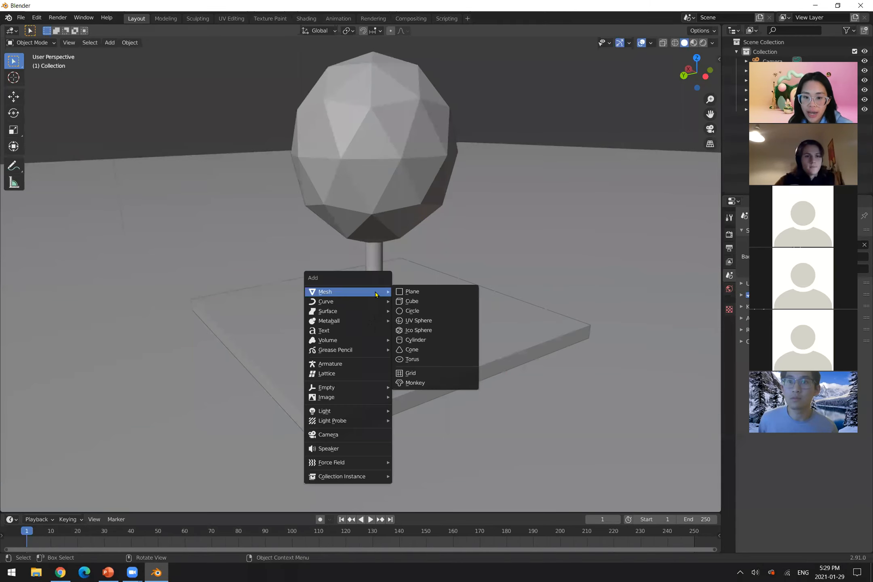
left_click(427, 331)
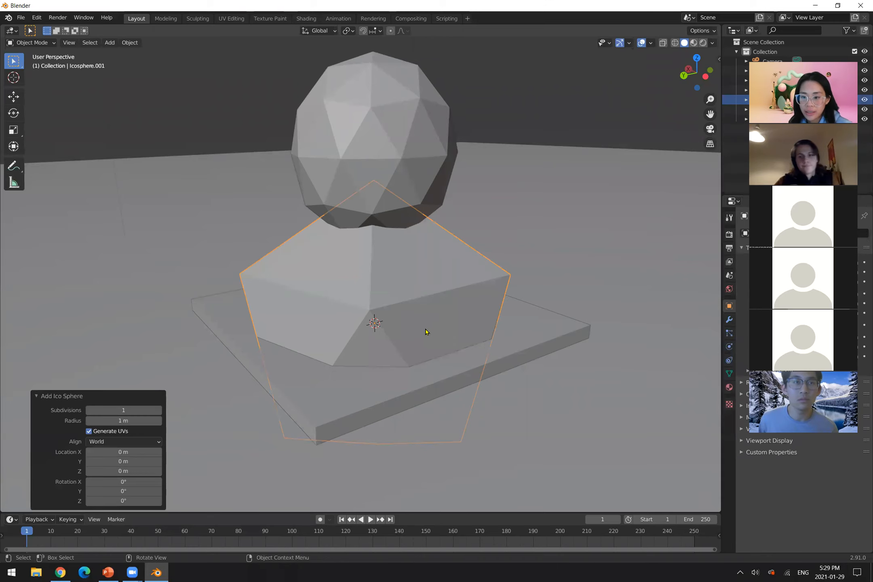
left_click(158, 410)
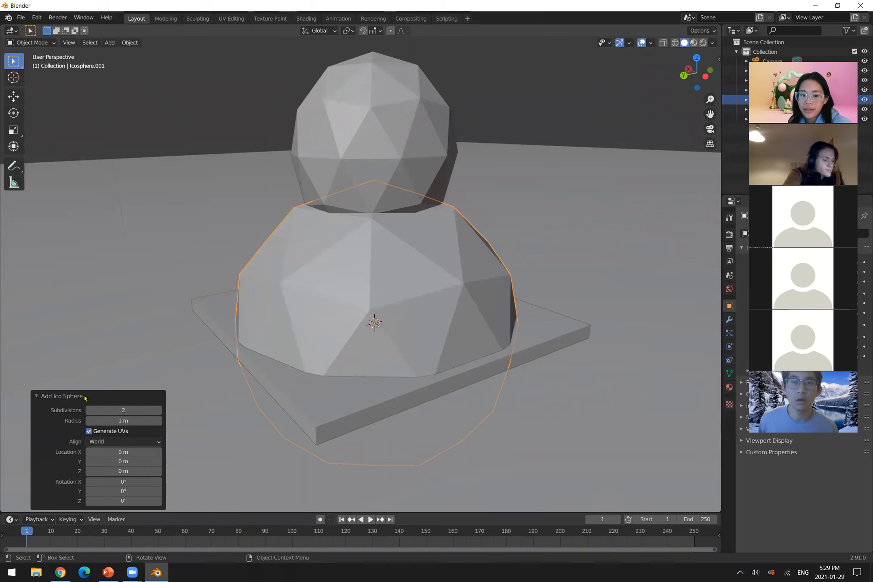
Collapse and reopen the Add Ico Sphere settings of the second ico sphere
left_click(84, 397)
left_click(53, 506)
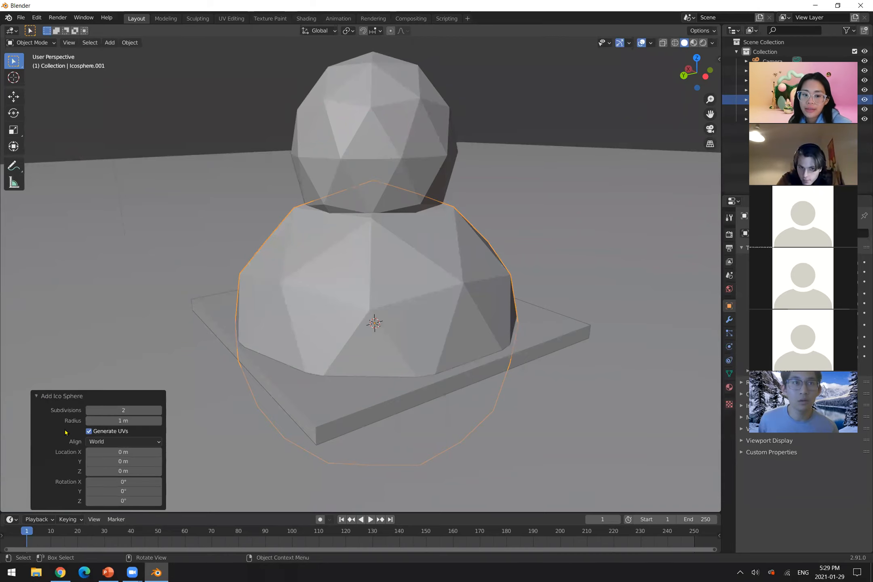
left_click(67, 397)
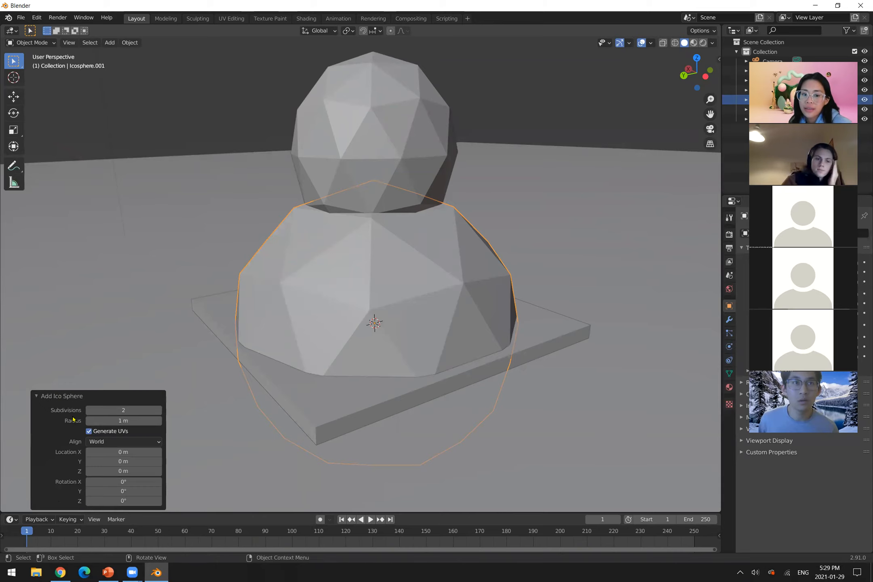
left_click(65, 396)
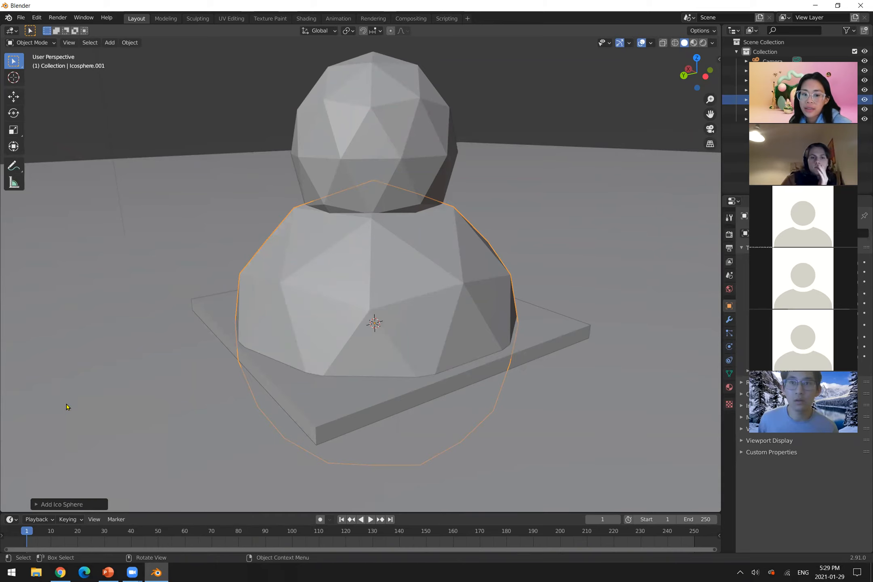
left_click(68, 504)
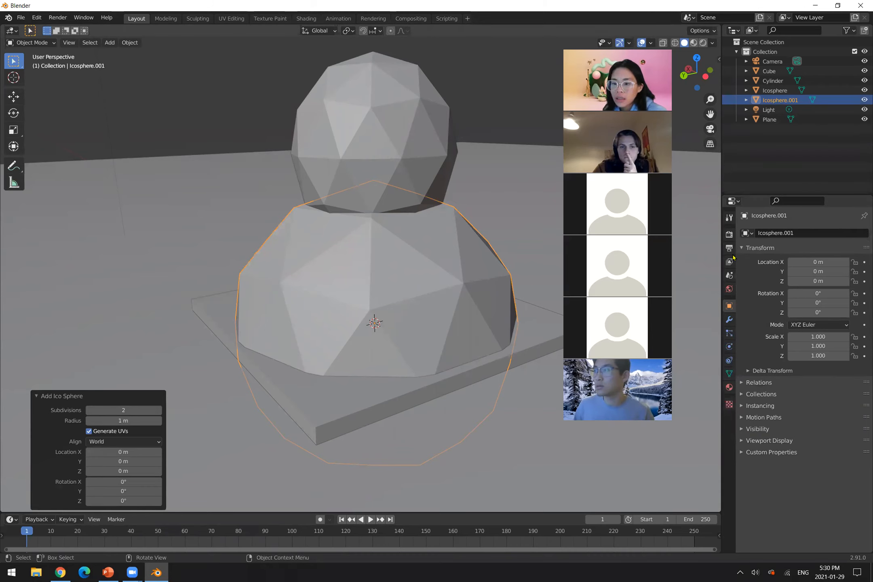
Look through the constraint, texture, output, view layer, scene, world and object properties, and recheck the second sphere's Add Ico Sphere settings
left_click(729, 361)
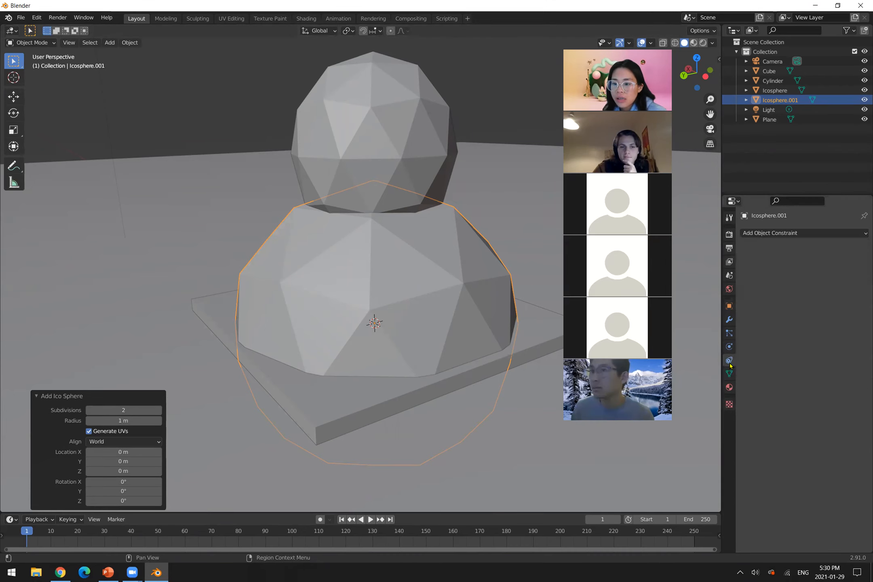
left_click(729, 404)
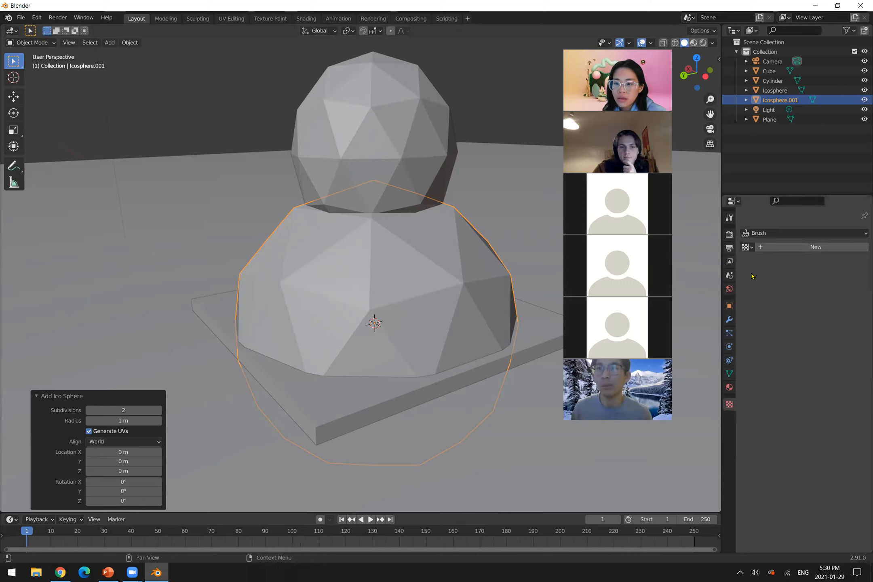
left_click(730, 248)
left_click(730, 261)
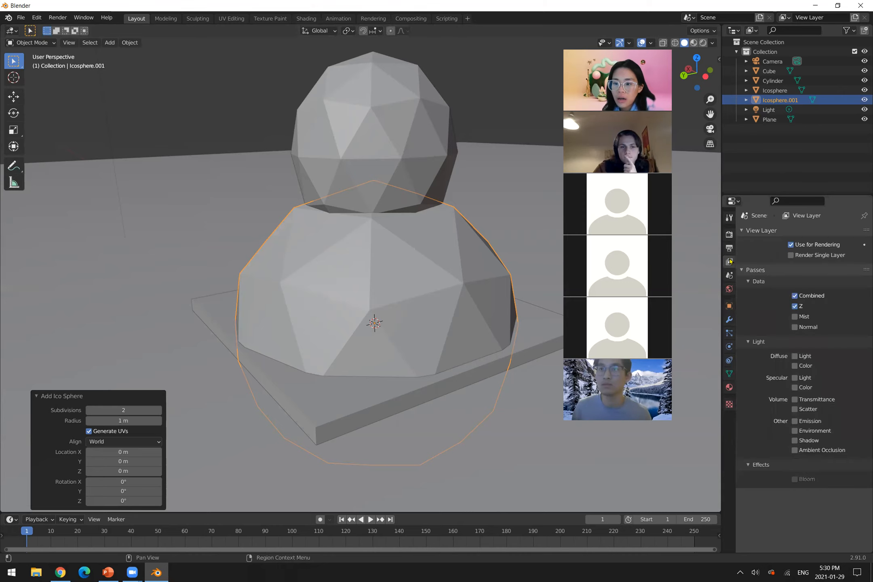
left_click(729, 275)
left_click(729, 289)
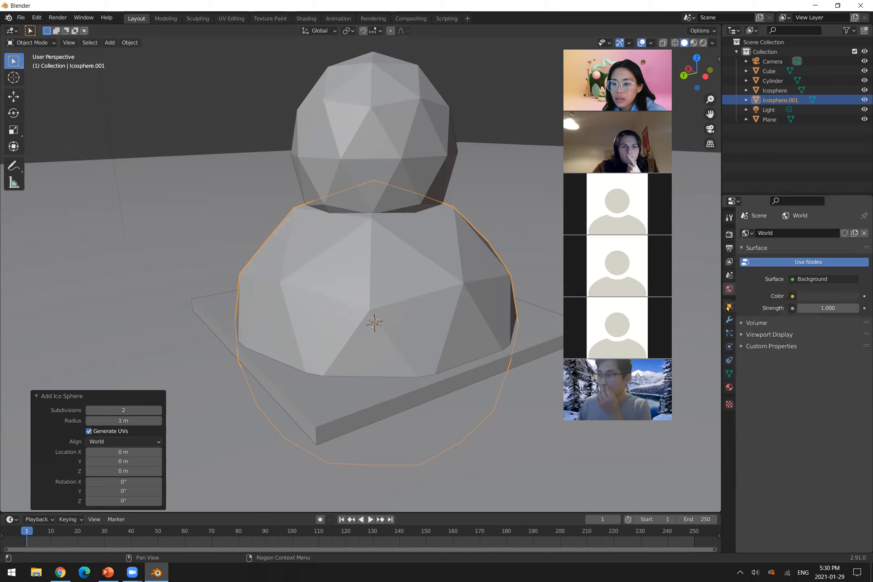
left_click(729, 306)
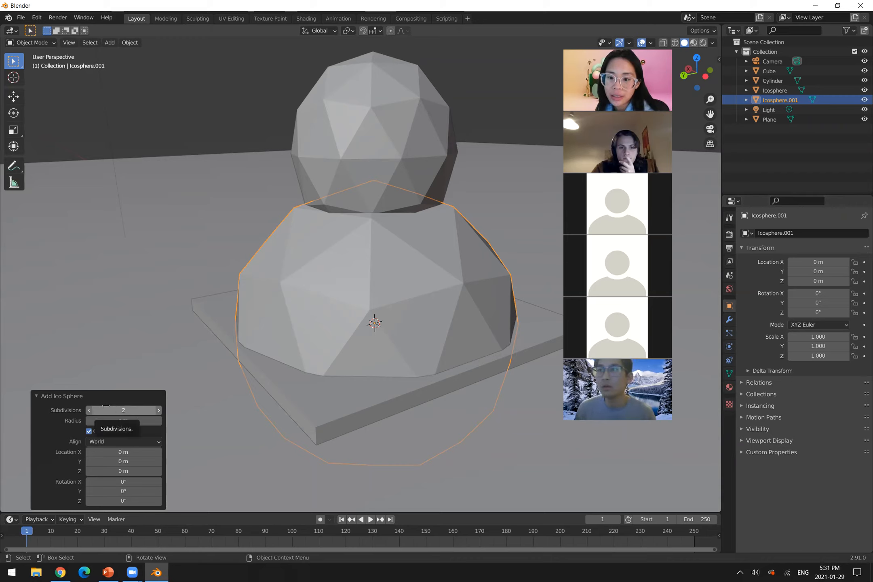
left_click(62, 399)
left_click(64, 504)
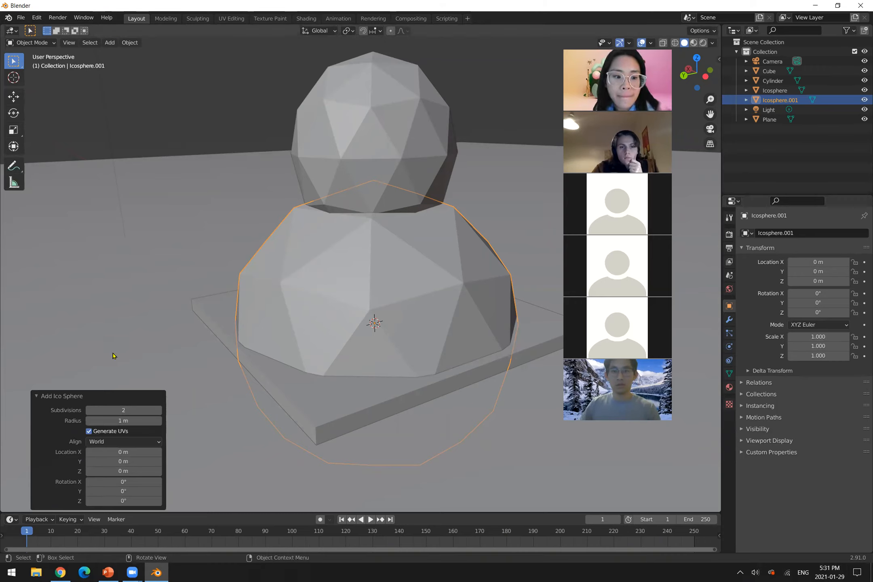
Undo the accidental selection of the slab and delete the second ico sphere at the world origin
right_click(380, 323)
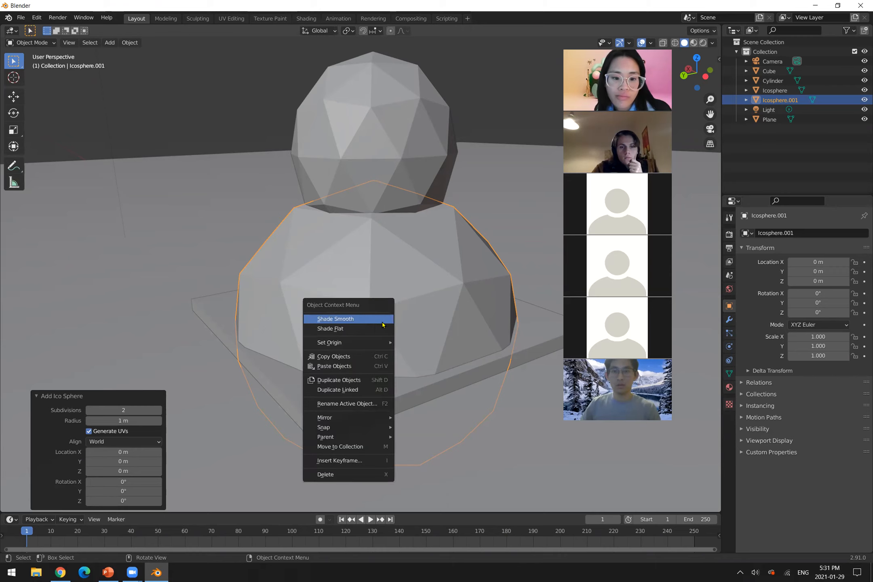
left_click(407, 282)
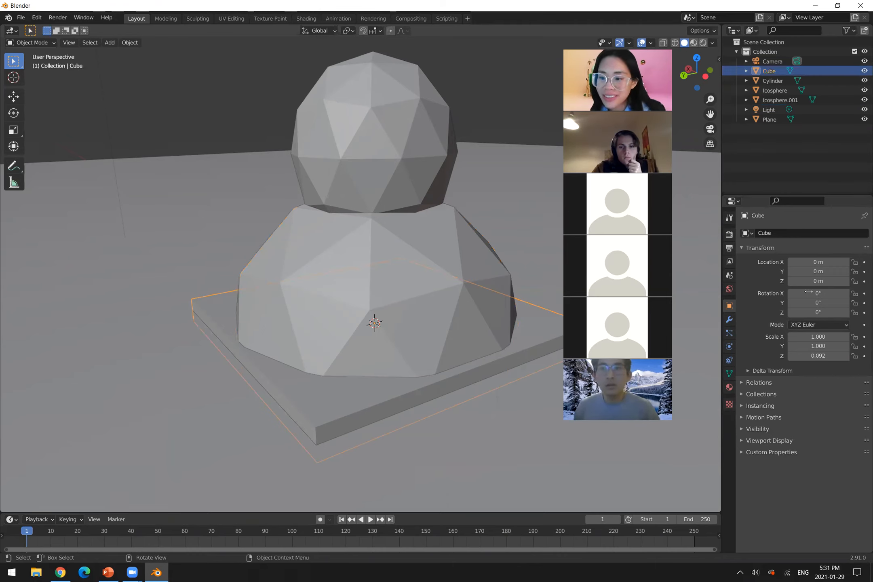
key("ctrl+z")
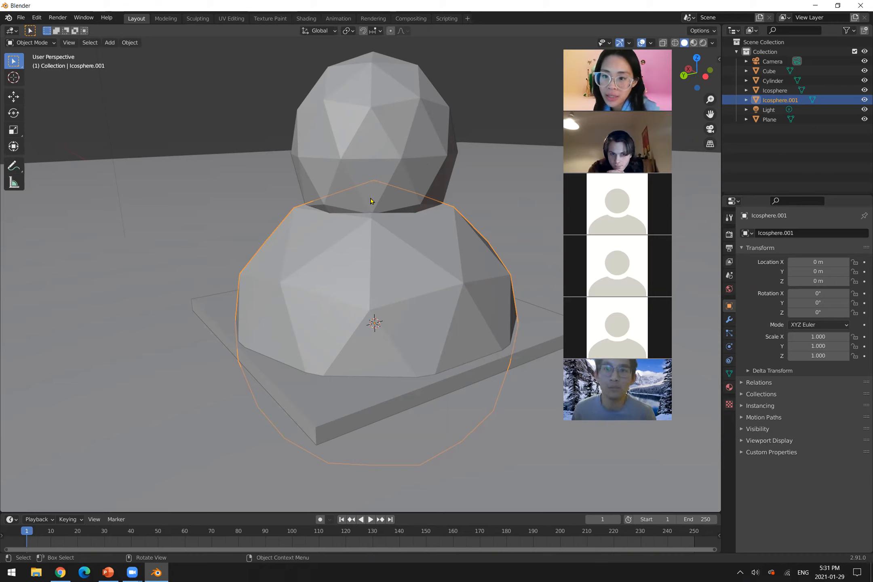
key("x")
left_click(352, 215)
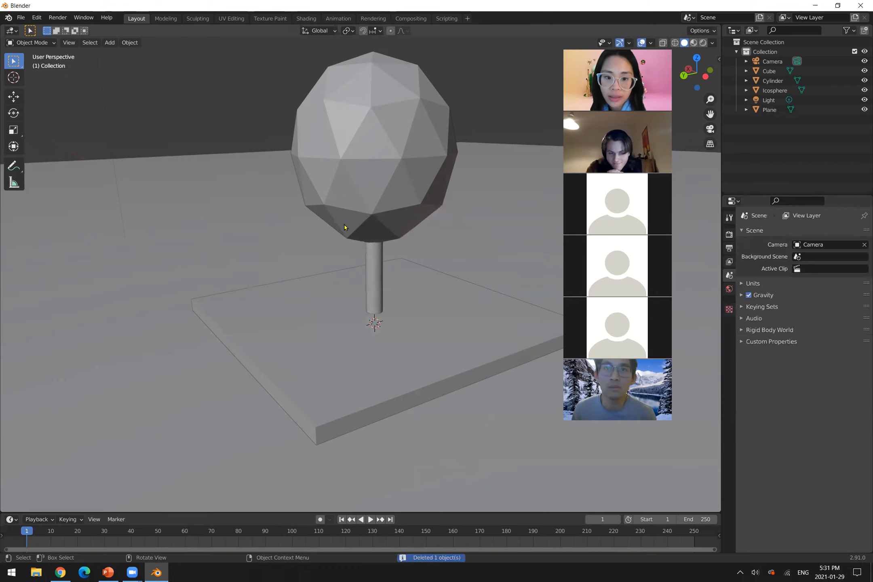
Add an ico sphere at the world origin and set its Subdivisions to 1
key("shift+a")
mouse_move(338, 215)
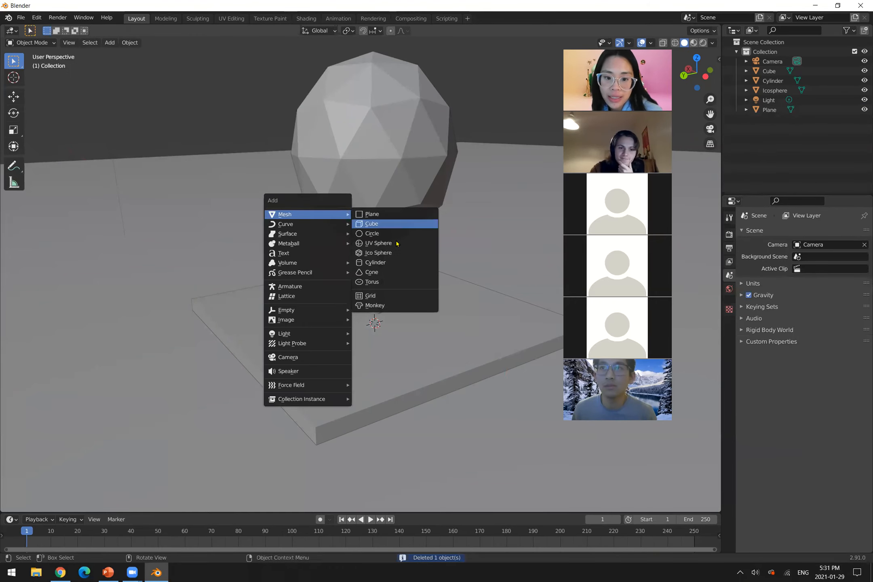
left_click(399, 256)
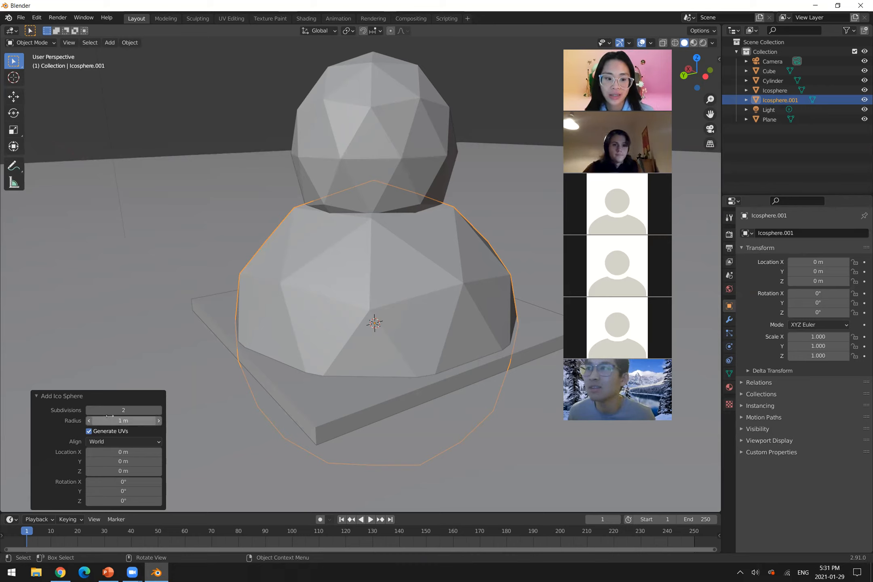
left_click_drag(122, 413, 115, 413)
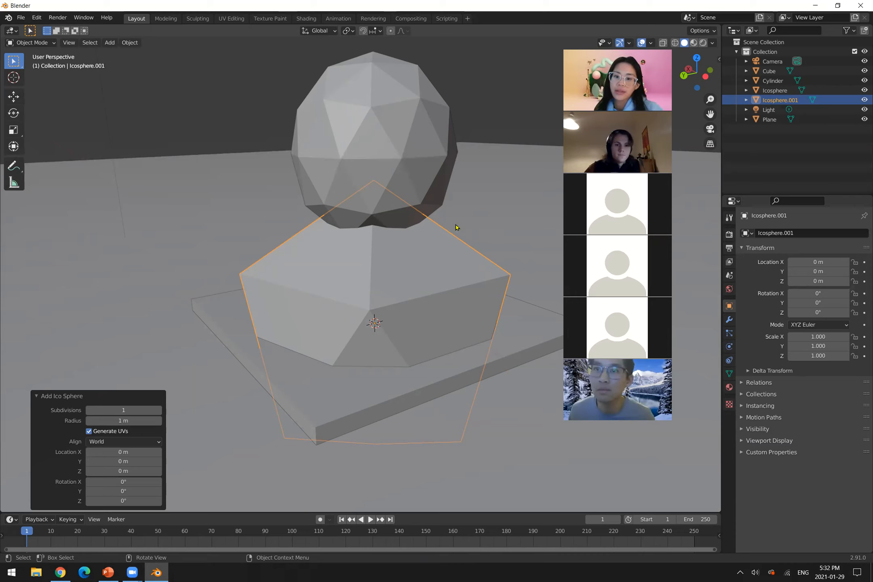
Scale the new ico sphere to about 0.058 and move it up beside the upper part of the tree crown
left_click(482, 186)
left_click(409, 294)
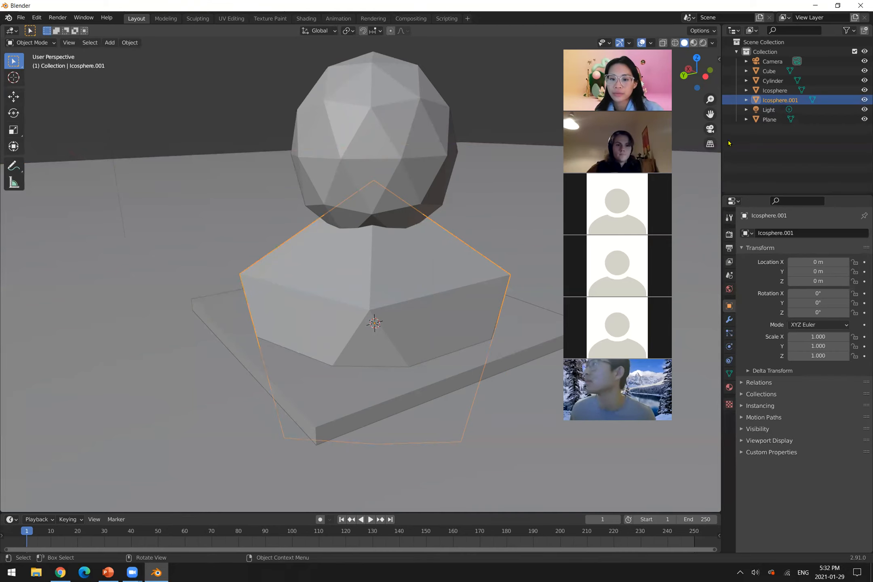
key("s")
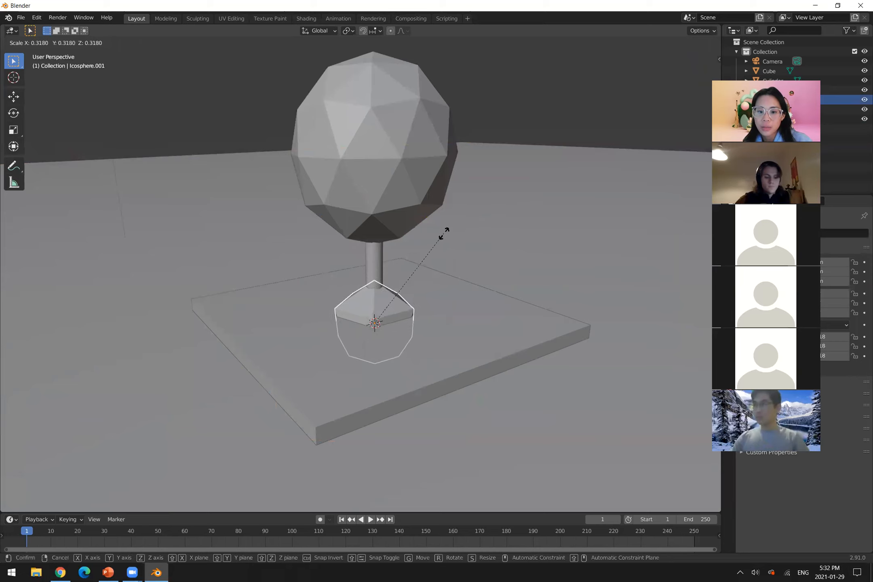
left_click(392, 317)
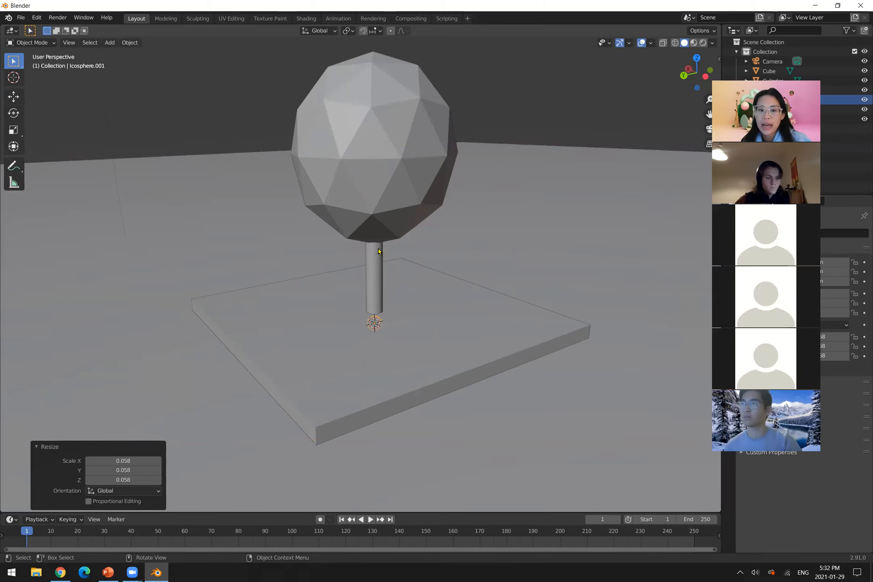
key("g")
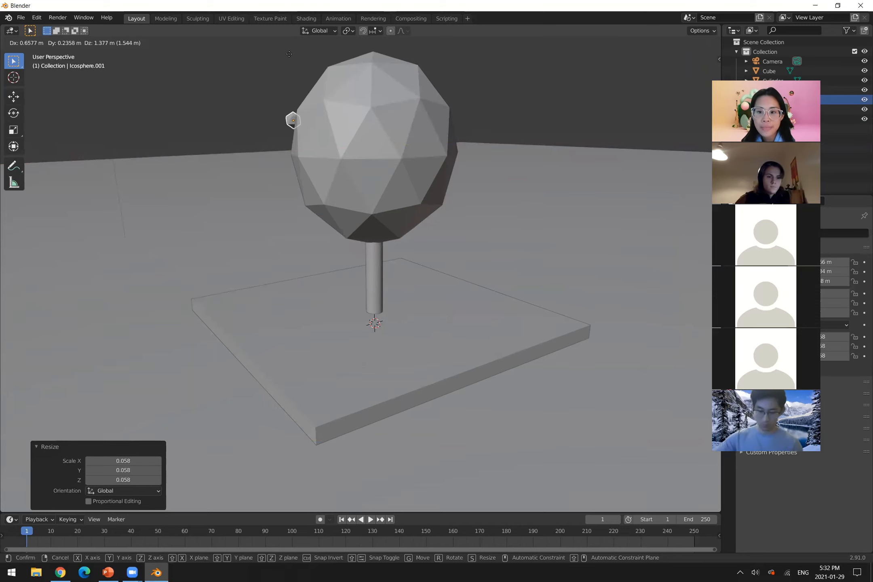
left_click(290, 57)
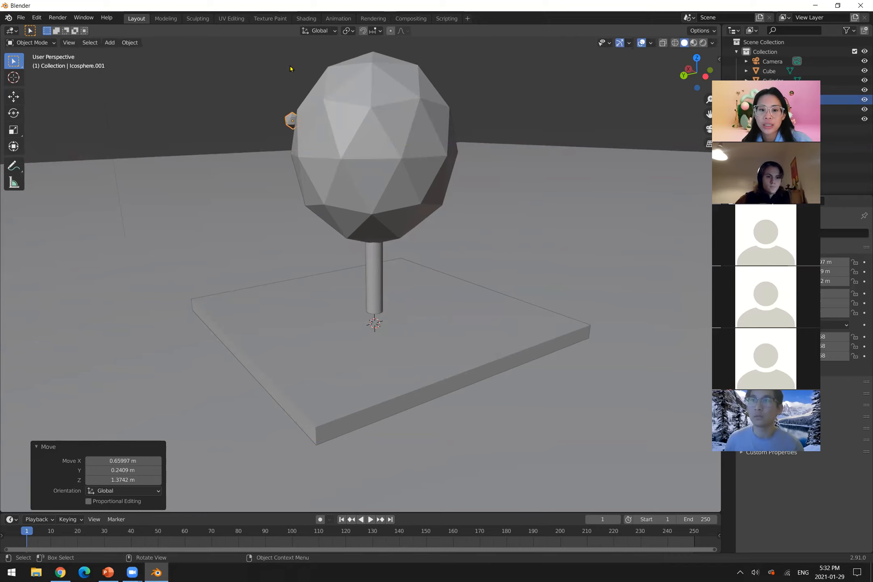
Examine from several angles where the small apple sphere sits relative to the tree crown
middle_click_drag(344, 134, 443, 154)
middle_click_drag(413, 192, 404, 186)
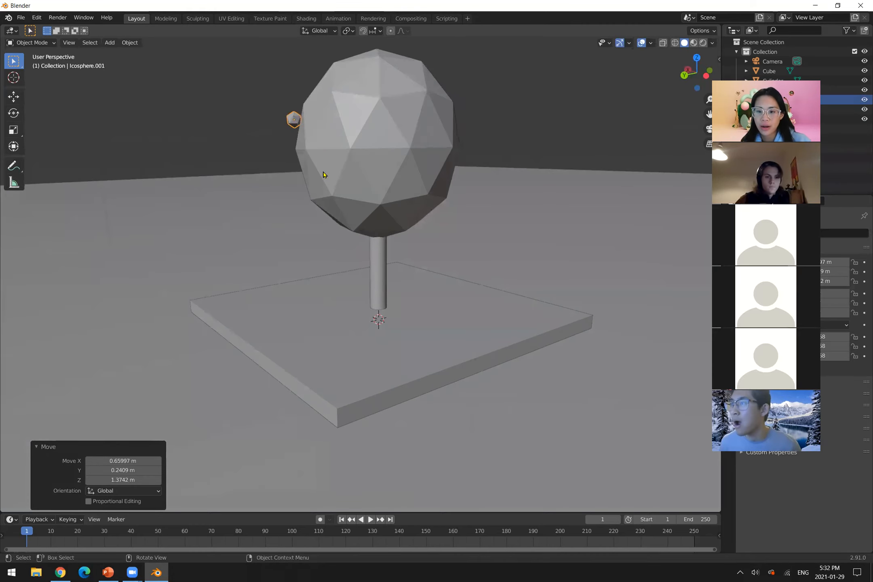
middle_click_drag(319, 137, 312, 125)
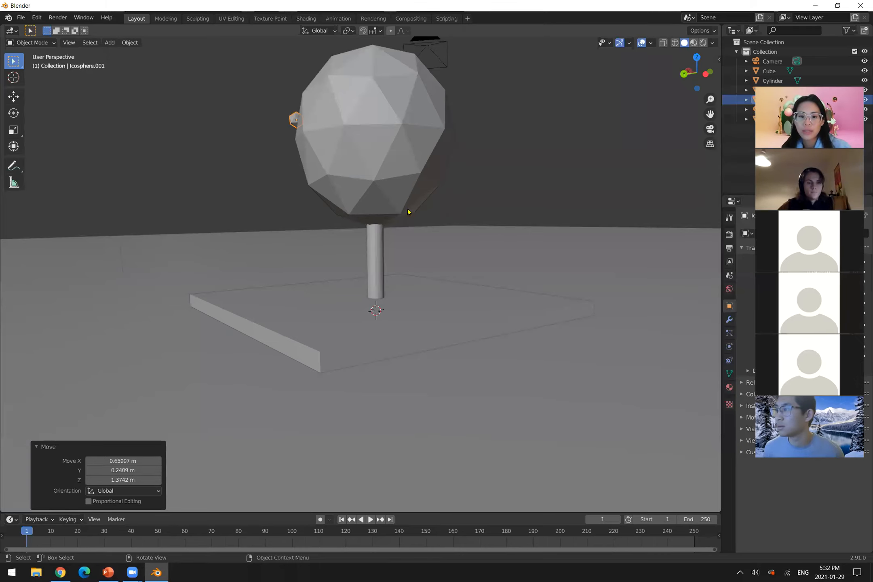
middle_click_drag(356, 206, 362, 202)
scroll(439, 185, "down", 6)
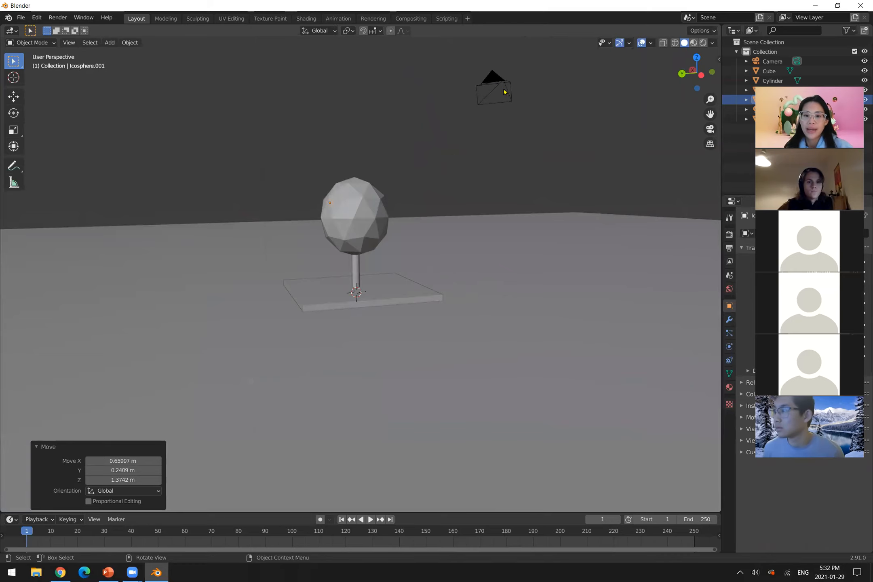
middle_click_drag(502, 79, 390, 210)
scroll(390, 210, "down", 6)
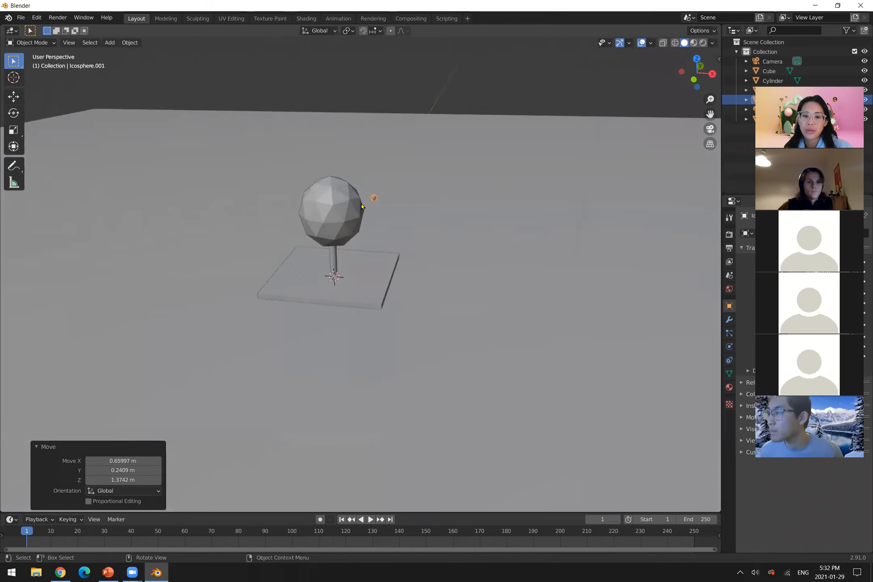
scroll(364, 269, "up", 4)
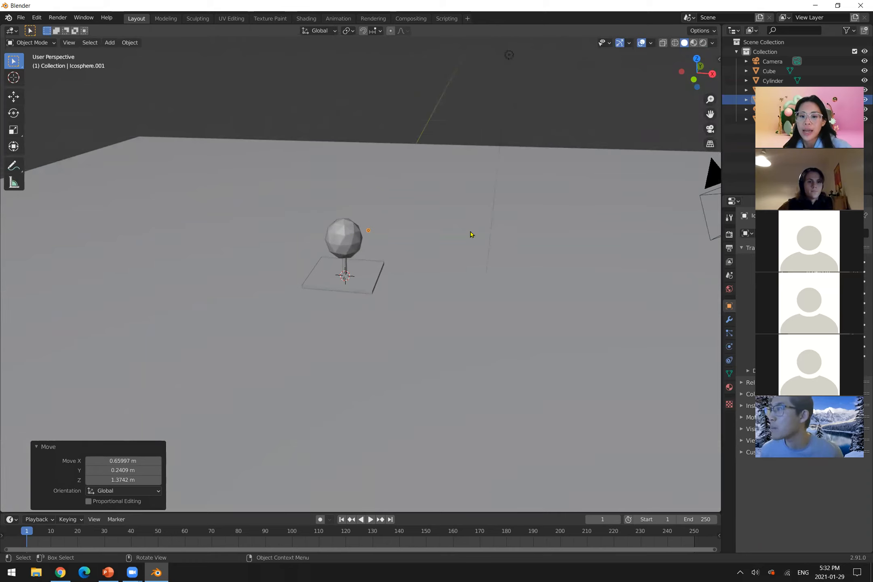
middle_click_drag(454, 243, 735, 226)
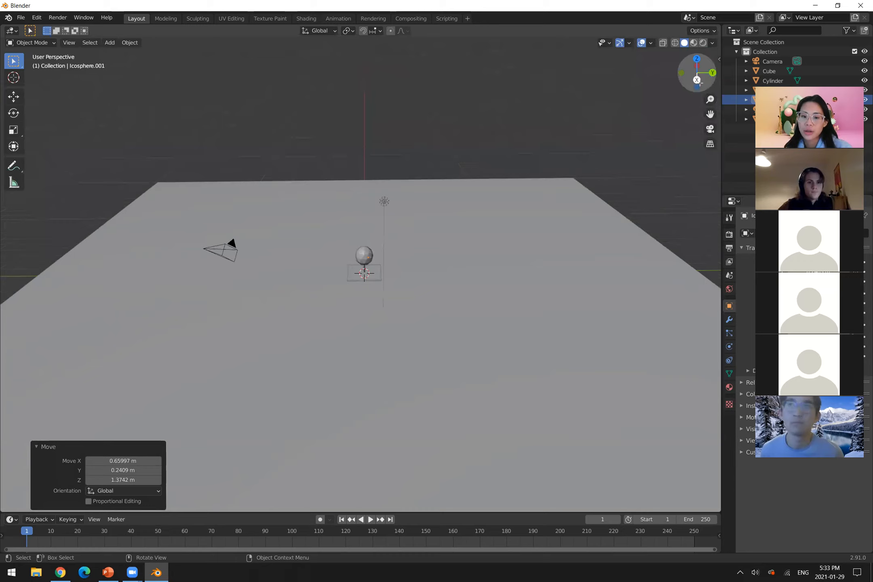
middle_click_drag(416, 231, 422, 204)
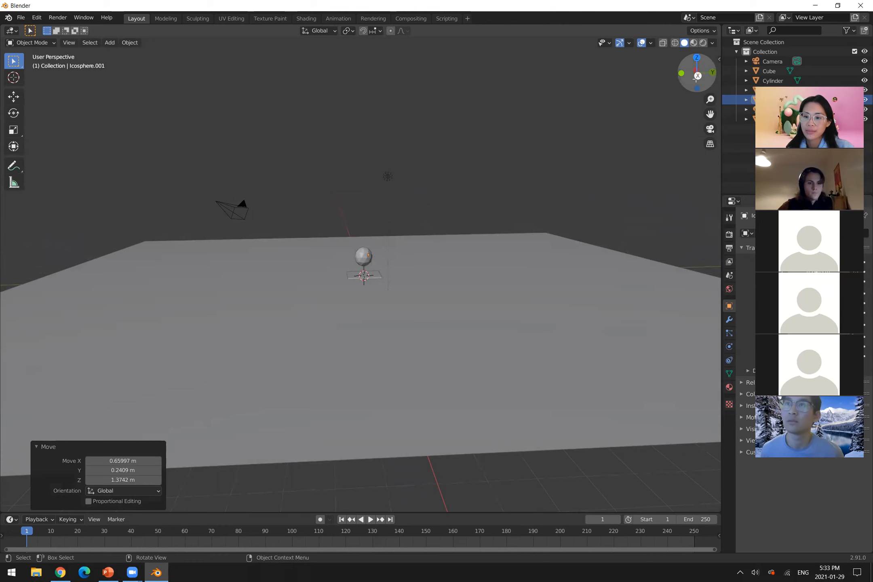
In the right orthographic view, move the apple sphere about -0.38 m in Y and 0.06 m in Z across the crown
left_click(698, 75)
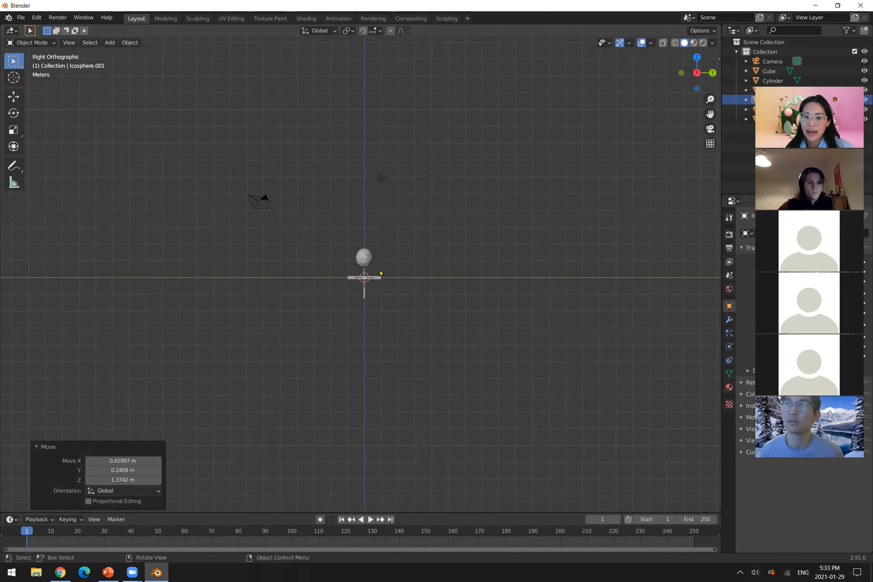
scroll(380, 273, "up", 6)
scroll(371, 238, "up", 4)
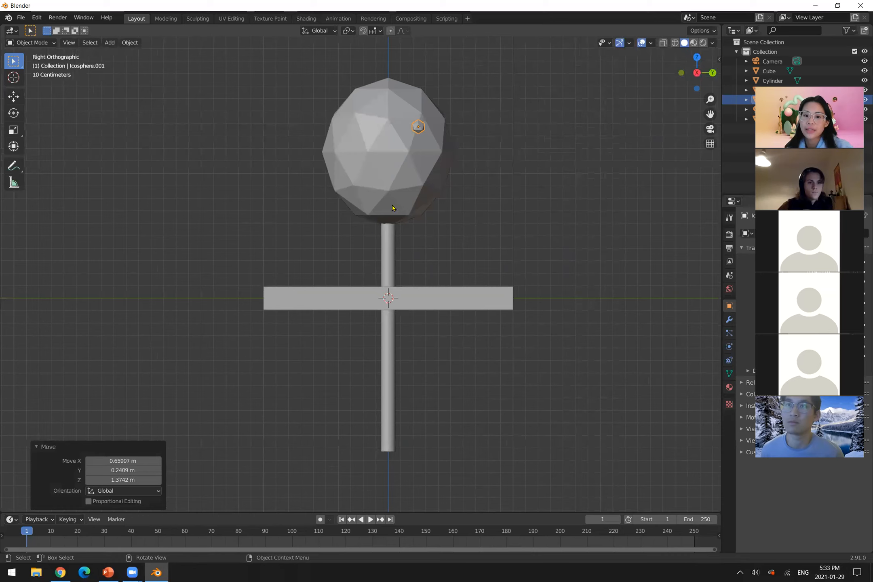
middle_click_drag(409, 179, 384, 292, "shift")
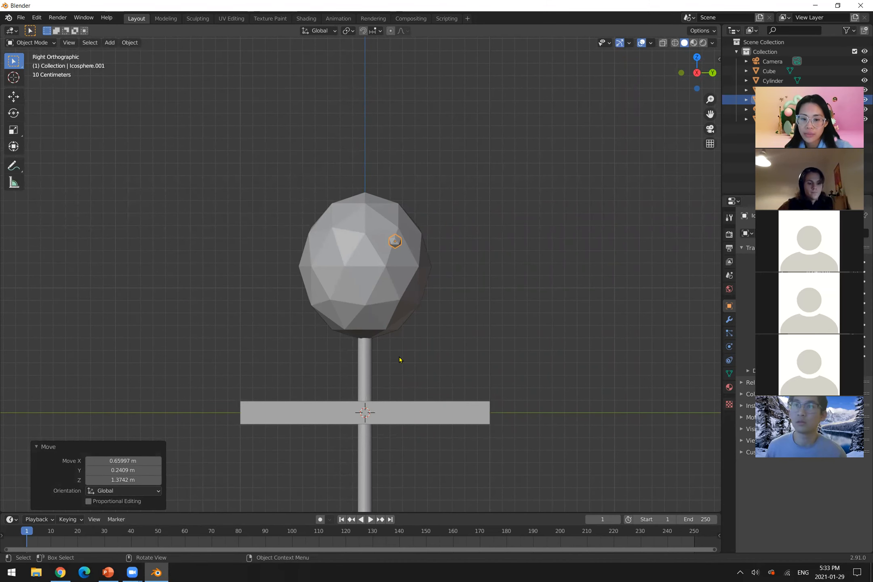
key("g")
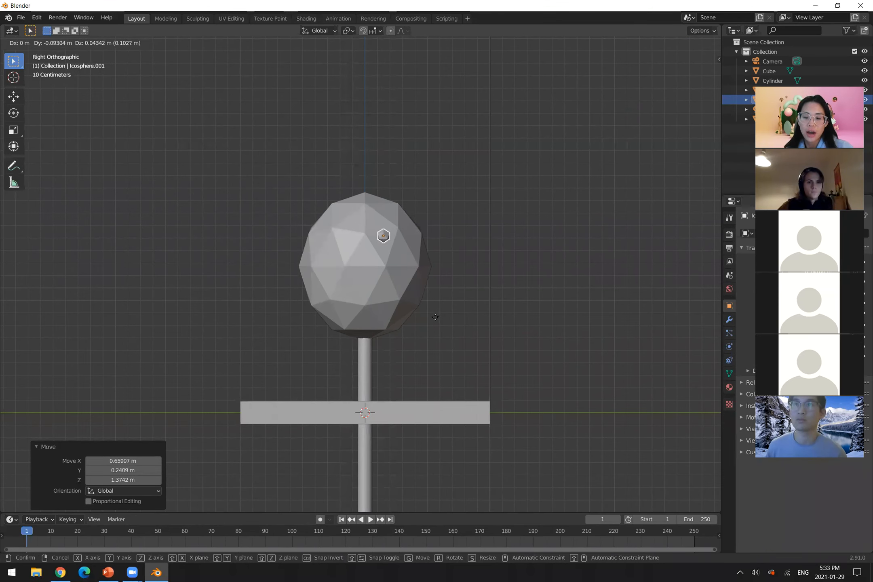
left_click(401, 317)
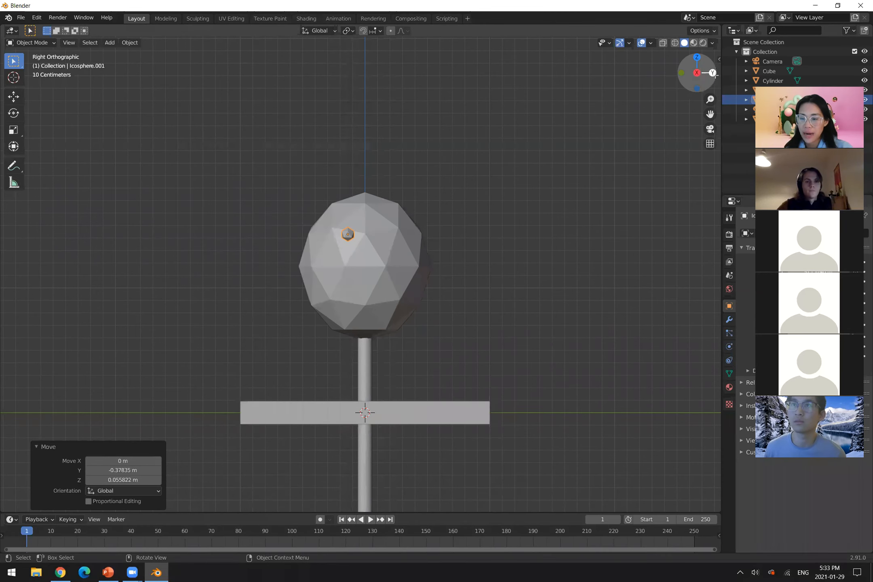
In the back orthographic view, move the apple sphere about -0.18 m in X and 0.01 m in Z against the crown's edge
left_click(712, 73)
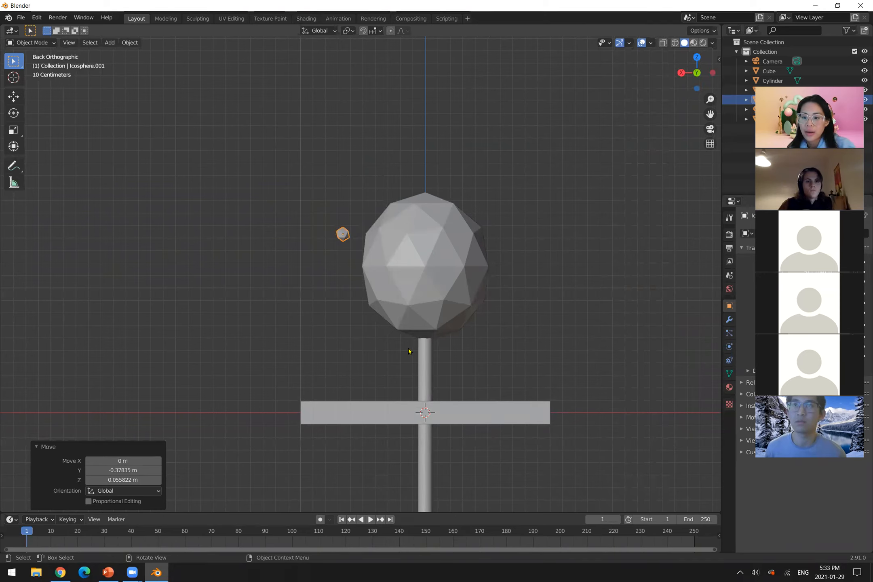
key("g")
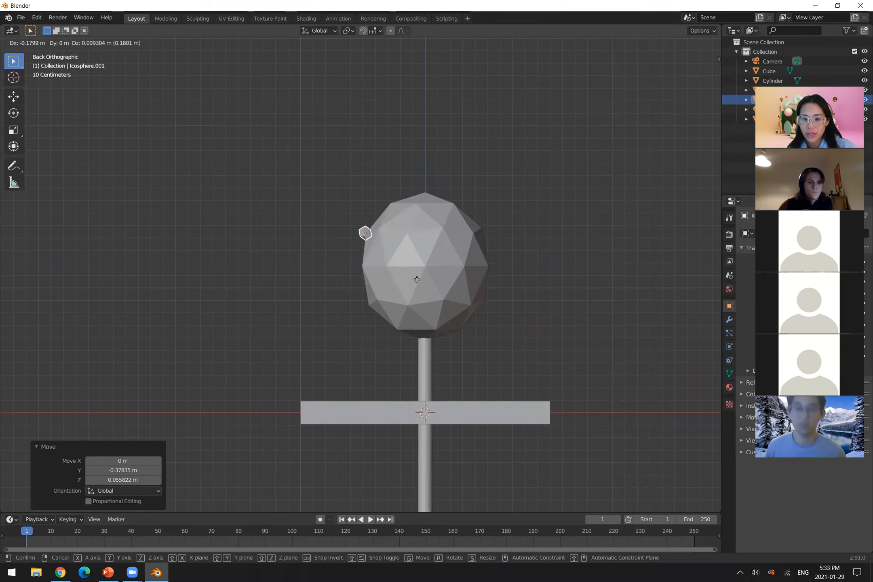
left_click(419, 282)
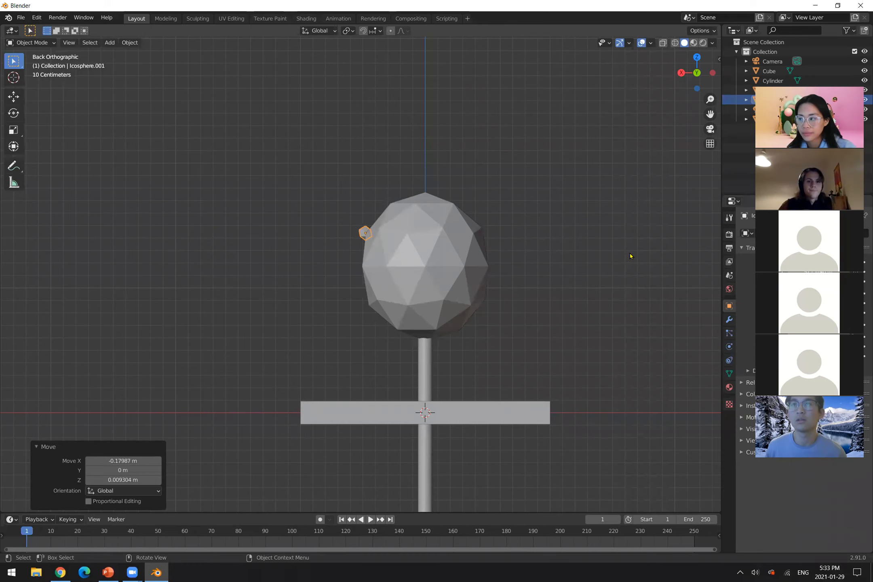
In the top orthographic view, nudge the apple sphere into the crown by about -0.005 m in Z, -0.034 m in X and 0.012 m in Y
middle_click_drag(370, 247, 379, 272)
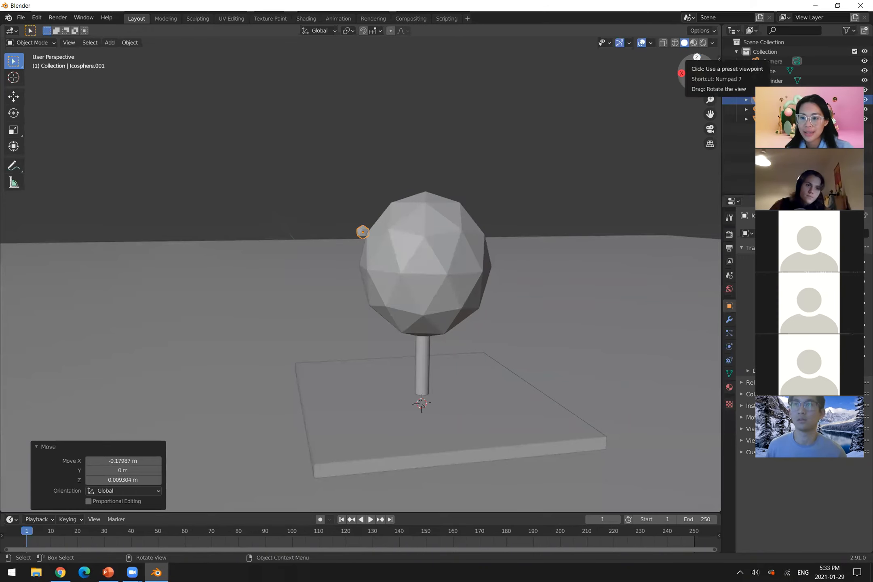
left_click(697, 57)
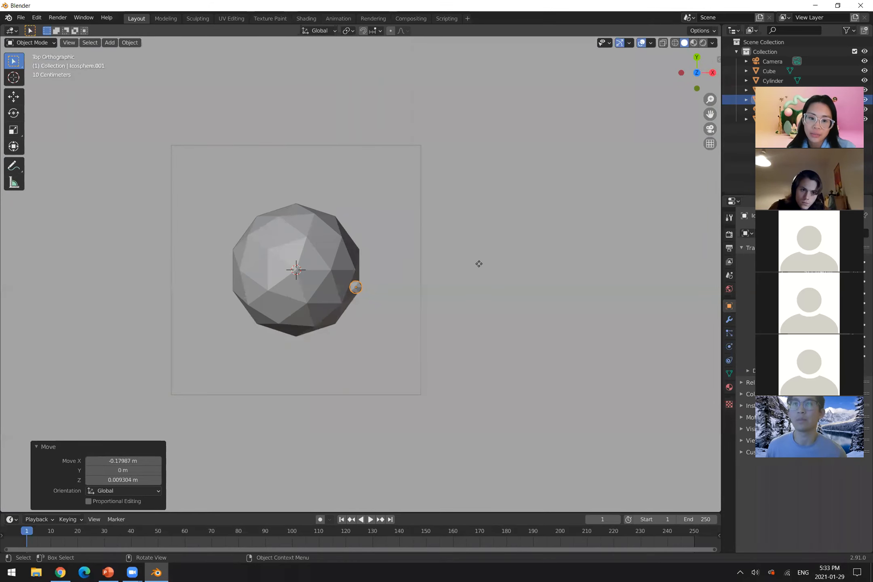
key("g")
key("z")
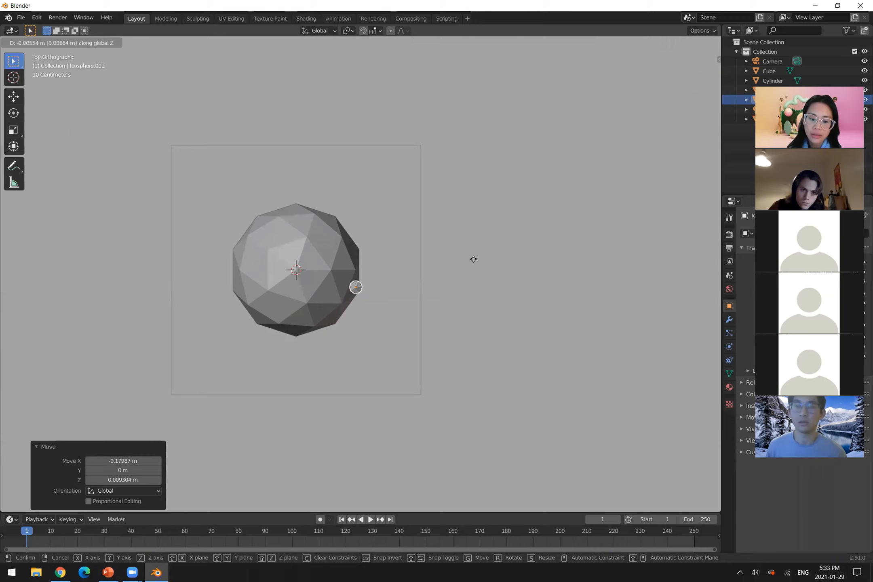
left_click(469, 260)
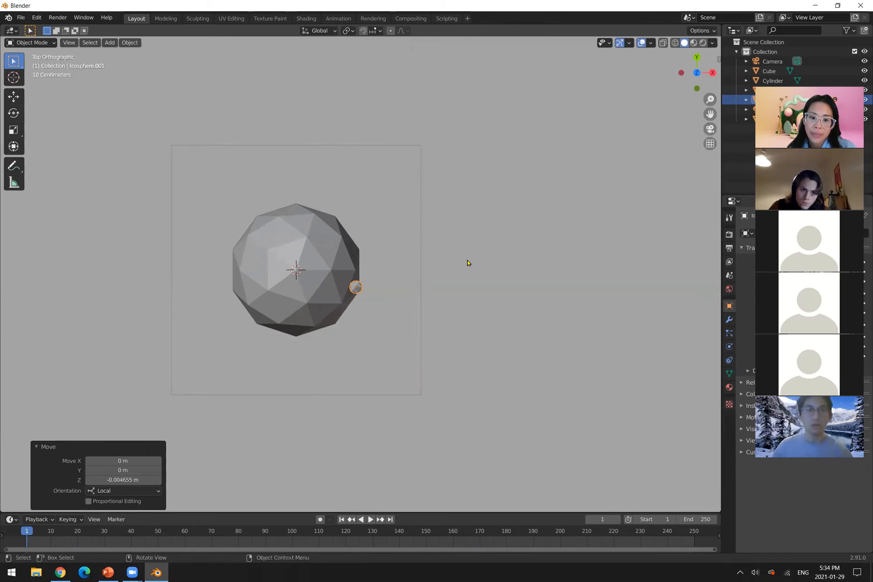
key("g")
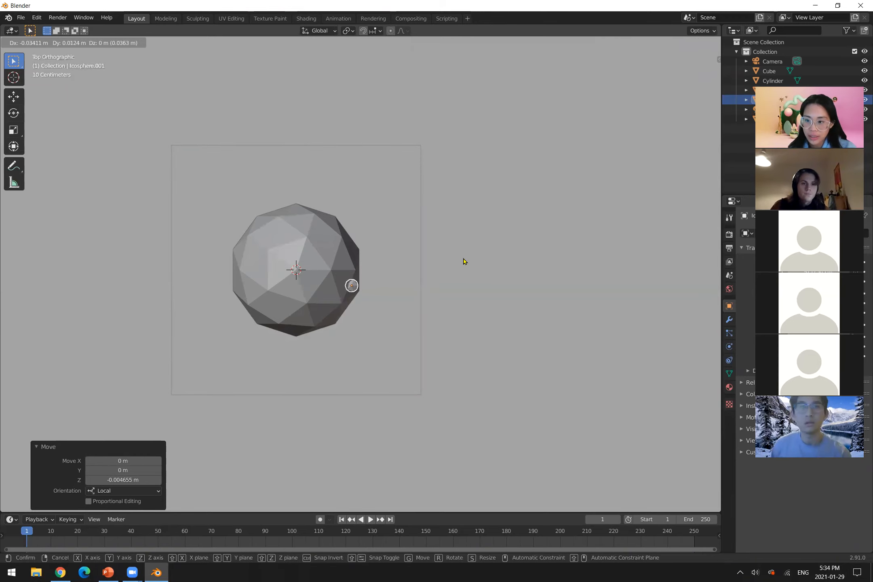
left_click(465, 261)
Duplicate the apple sphere and place the copy on another crown face, offset about -0.32 m in X, -0.36 m in Y and -0.16 m in Z
middle_click_drag(341, 261, 317, 214)
scroll(301, 212, "down", 2)
scroll(308, 211, "down", 2)
mouse_move(370, 245)
middle_mouse_down()
mouse_move(417, 257)
mouse_move(388, 258)
mouse_move(357, 287)
mouse_move(351, 316)
mouse_move(358, 236)
middle_mouse_up()
scroll(347, 273, "up", 5)
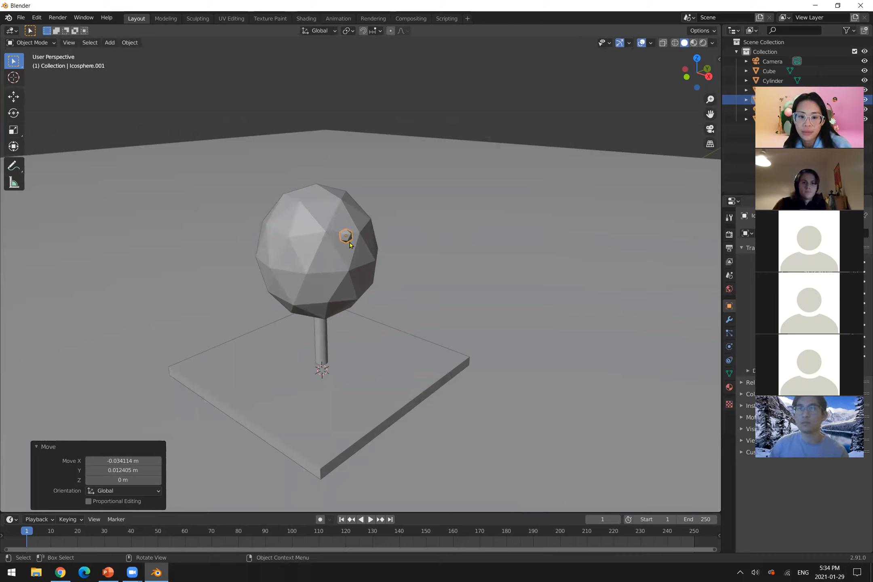
key("shift+d")
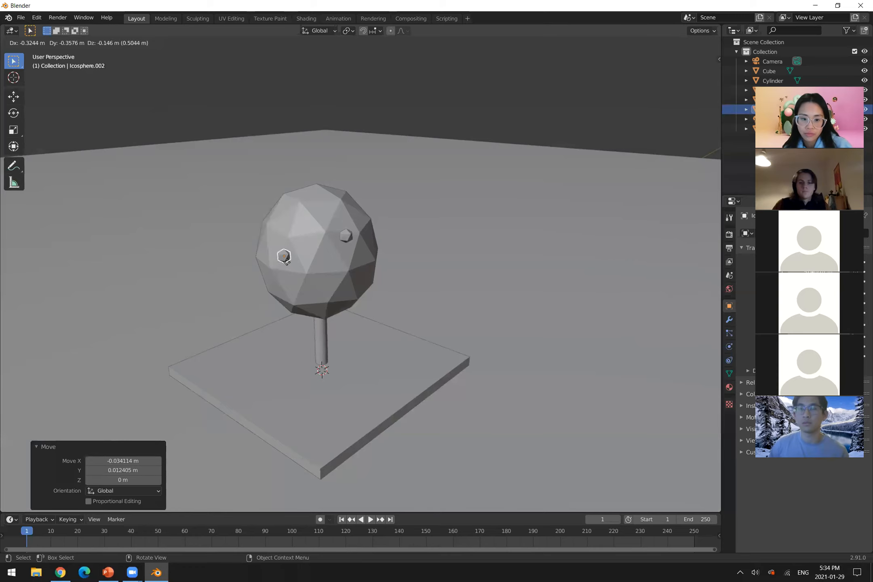
left_click(288, 266)
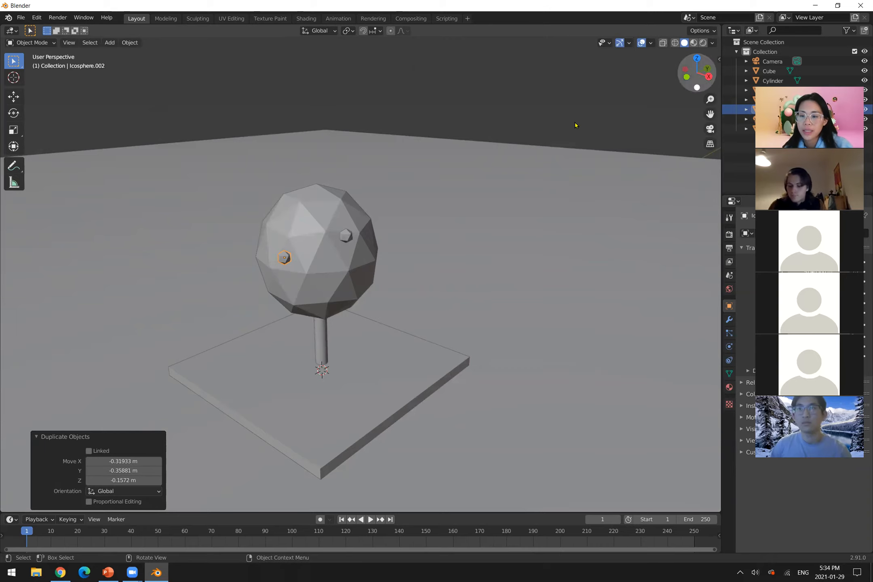
In the right orthographic view, move the duplicated apple about -0.022 m in Y and 0.011 m in Z at the crown's edge
left_click_drag(697, 72, 708, 60)
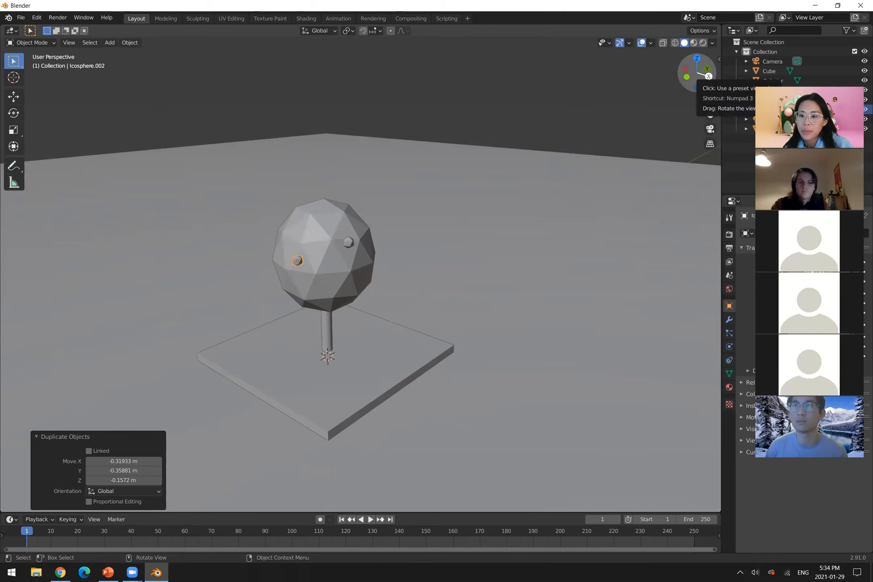
left_click(708, 76)
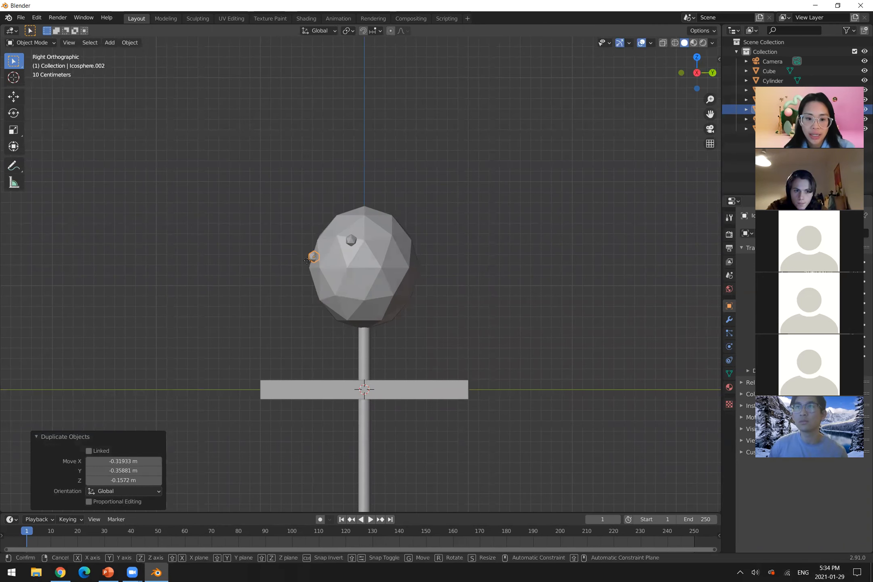
key("shift+d")
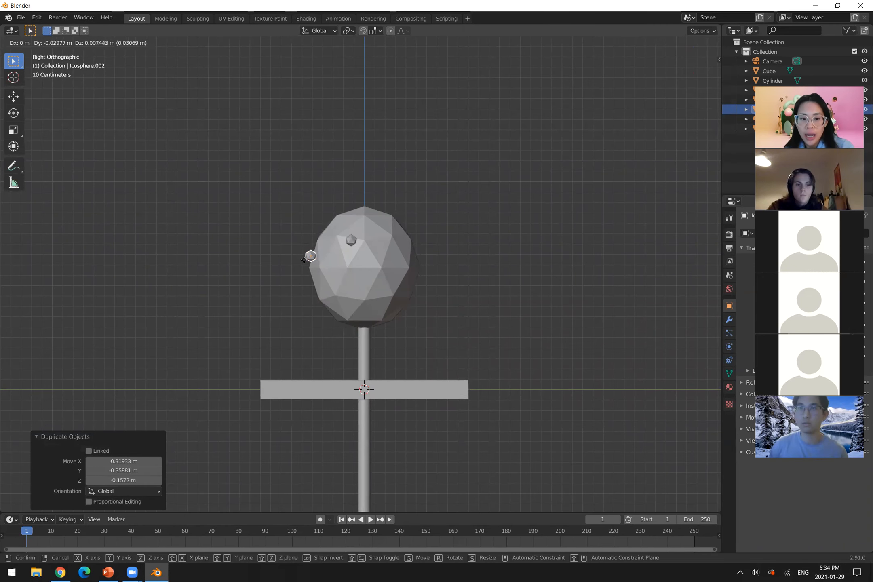
left_click(307, 263)
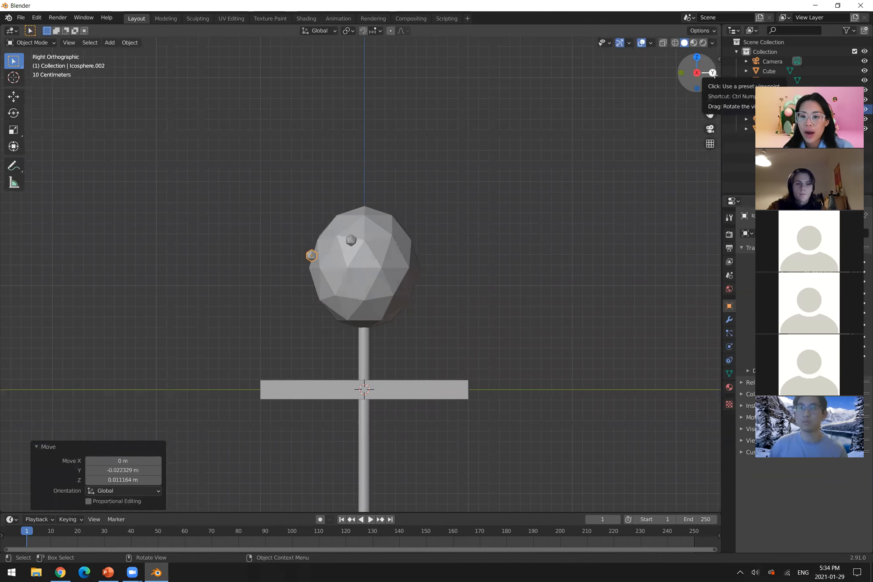
Duplicate the selected apple sphere and place the copy low on the crown, offset about 0.38 m in X, 0.31 m in Y and -0.30 m in Z
left_click(713, 73)
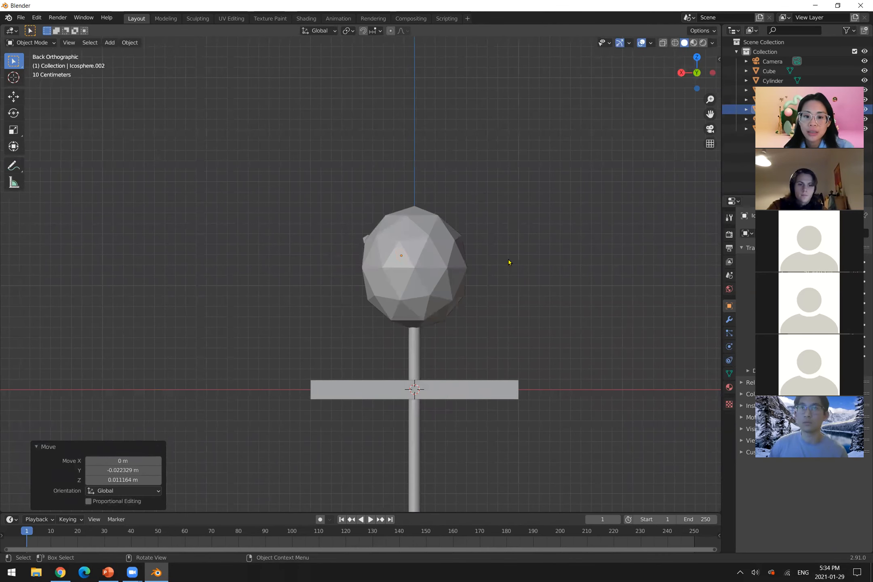
left_click(697, 73)
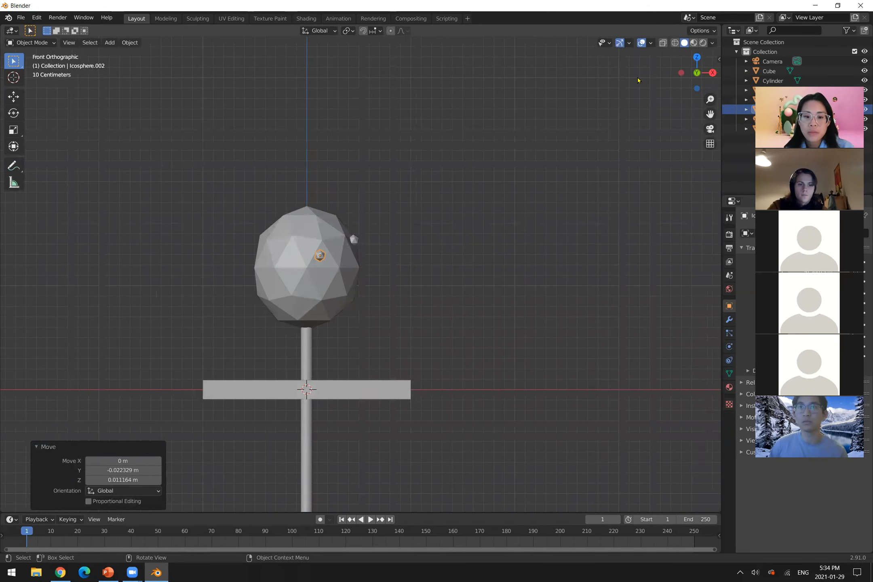
left_click(697, 57)
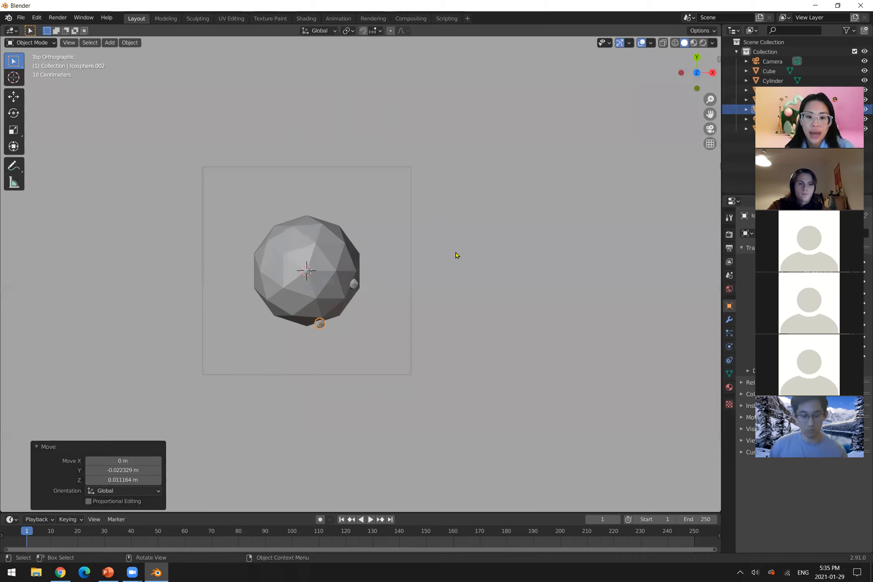
middle_click_drag(377, 316, 332, 302)
scroll(333, 302, "up", 4)
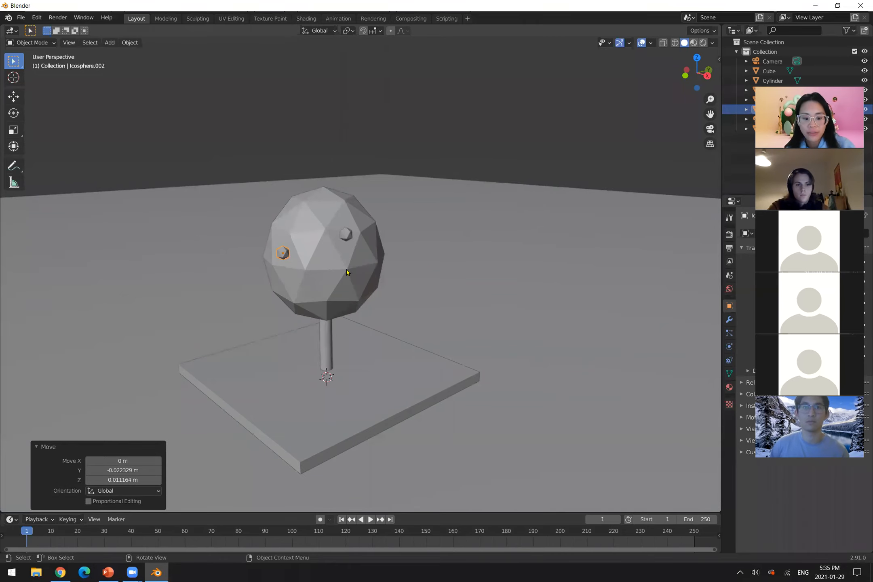
key("shift+d")
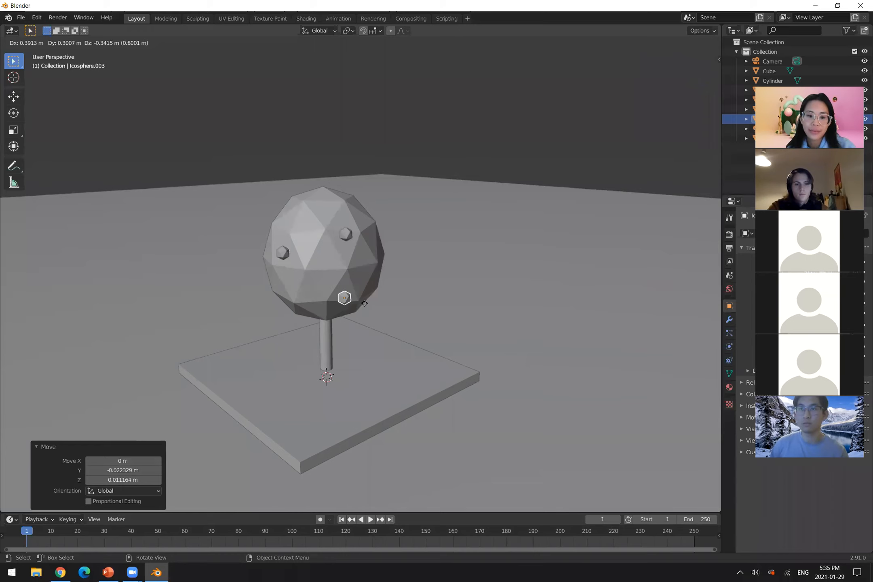
left_click(377, 313)
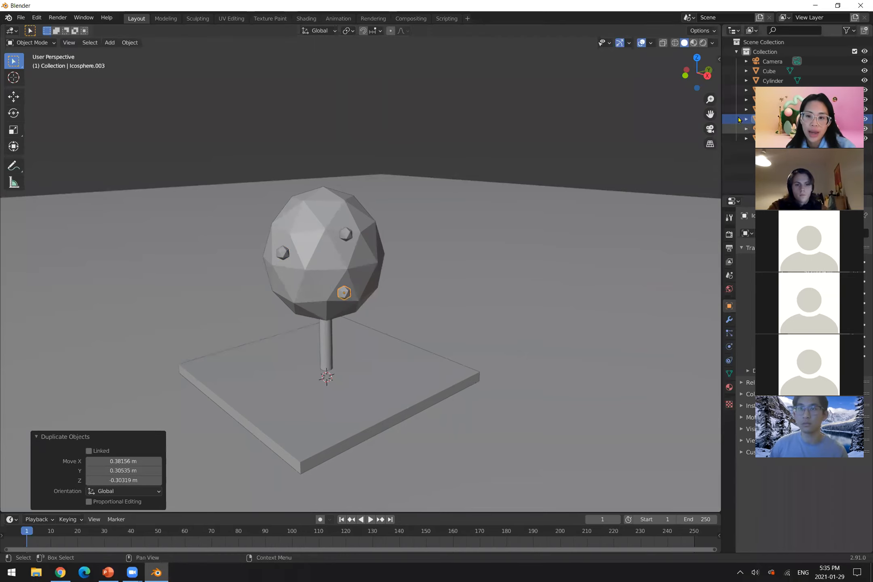
In the top orthographic view, nudge the new apple copy by about -0.003 m in X and 0.009 m in Y
left_click(707, 76)
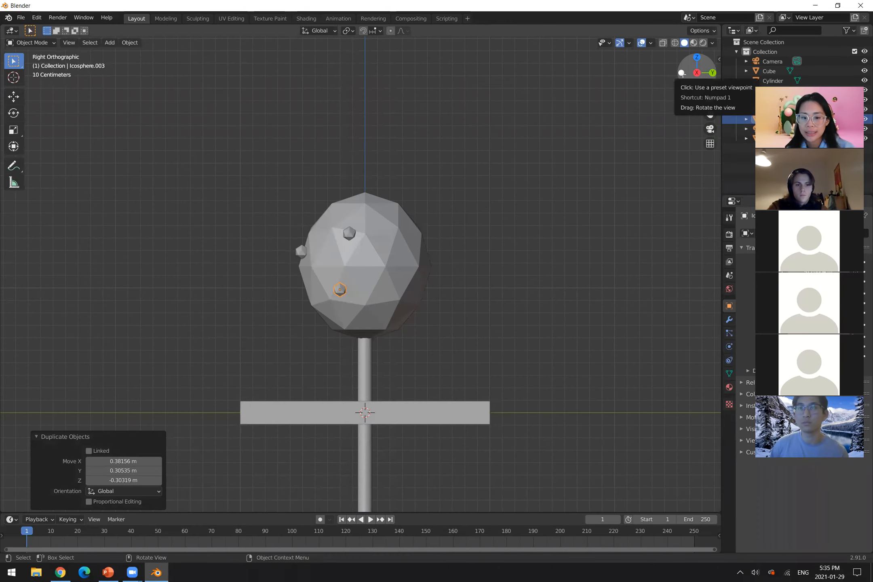
left_click_drag(682, 73, 684, 68)
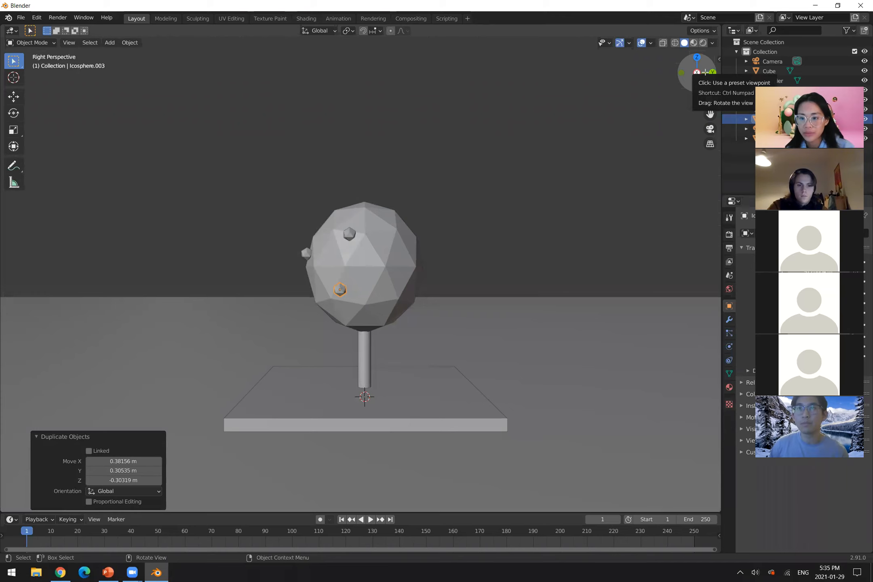
left_click(697, 73)
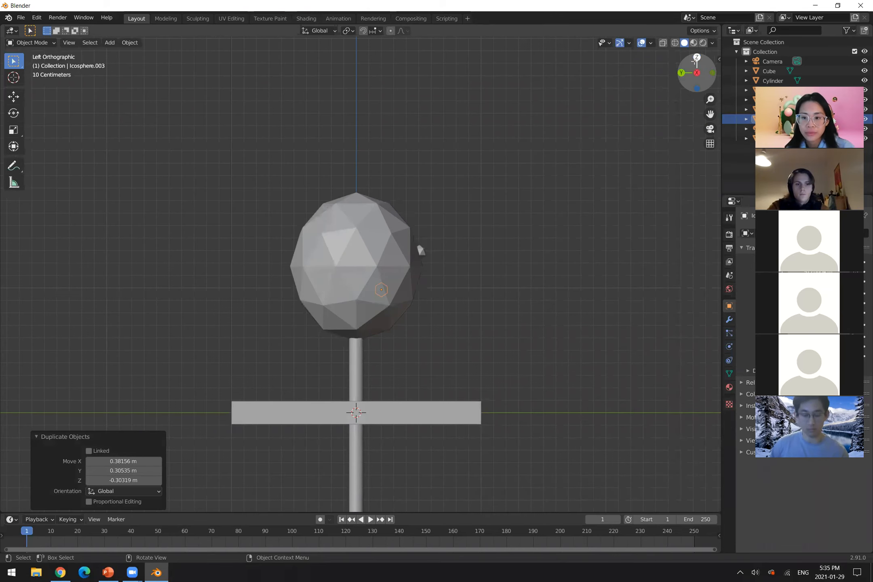
left_click(696, 58)
key("g")
left_click(583, 146)
middle_click_drag(474, 214, 487, 115)
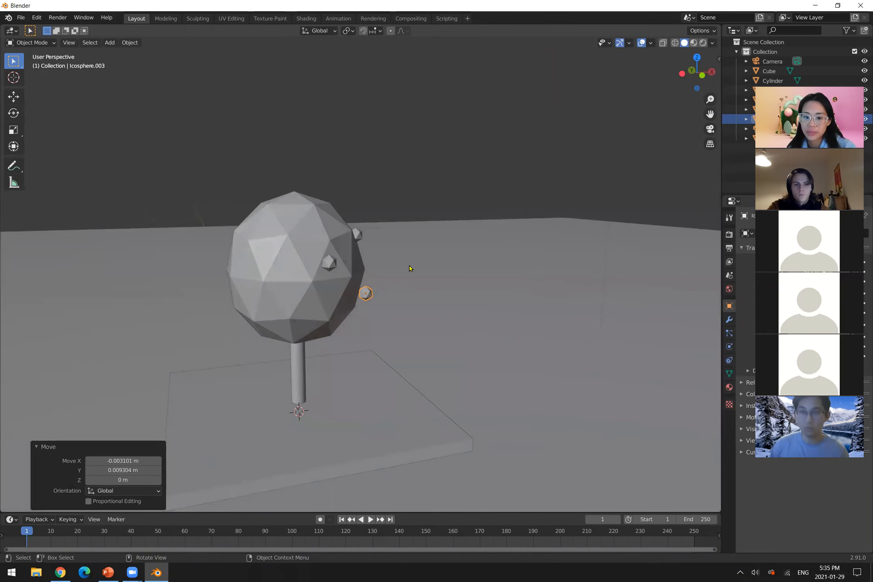
Move the selected small icosphere against the tree crown by about -0.025 m in X, 0.01 m in Y and 0.006 m in Z
key("g")
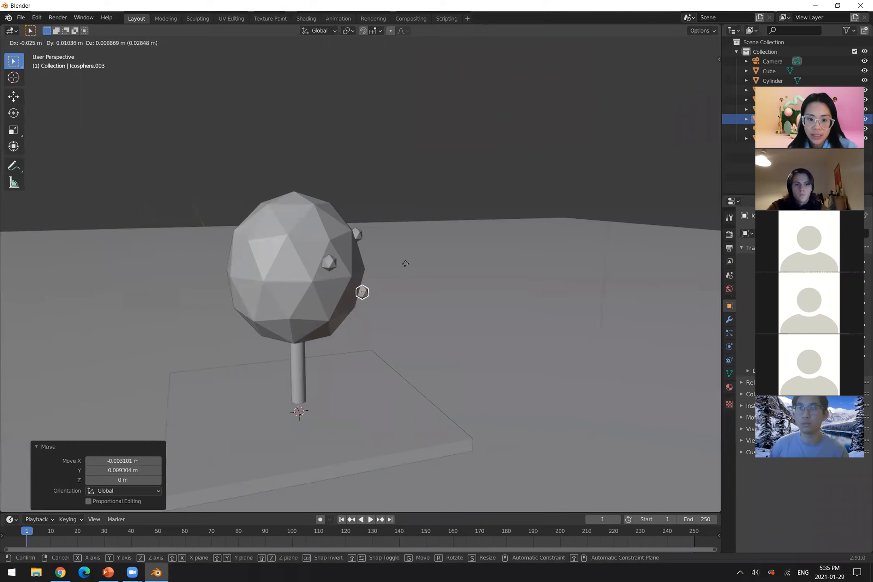
left_click(407, 267)
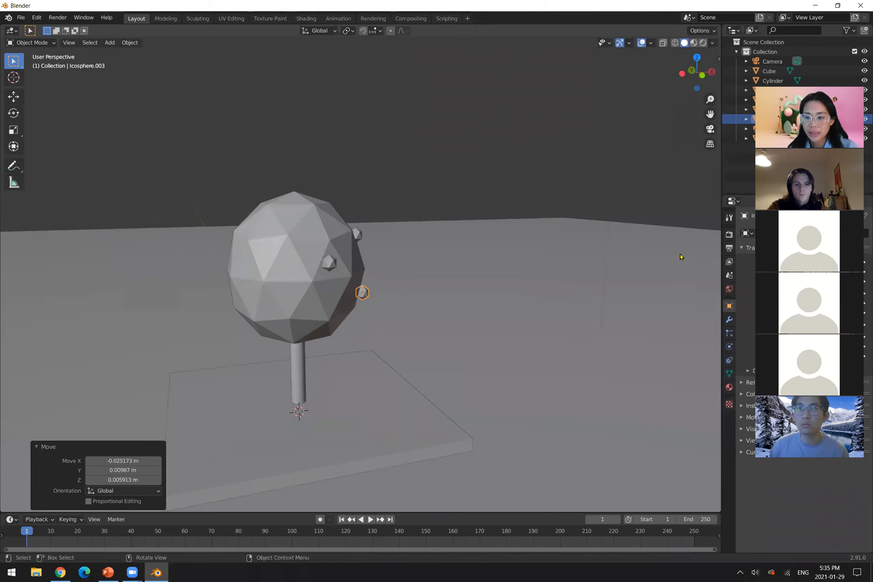
middle_click_drag(486, 327, 384, 335)
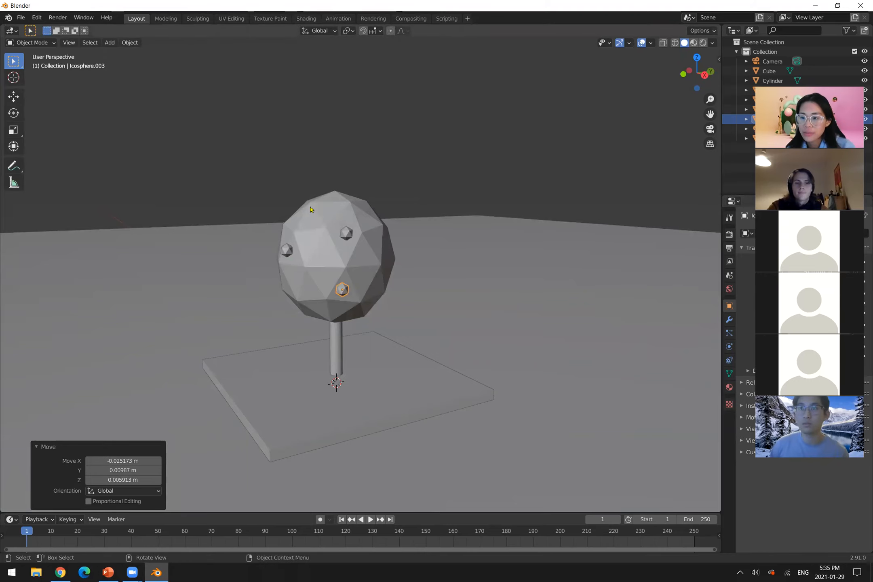
Duplicate the upper-left fruit on the crown and place the copy near the crown's middle, about 0.19, 0.14, -0.15 m away
scroll(316, 227, "up", 4)
middle_click_drag(318, 253, 290, 266)
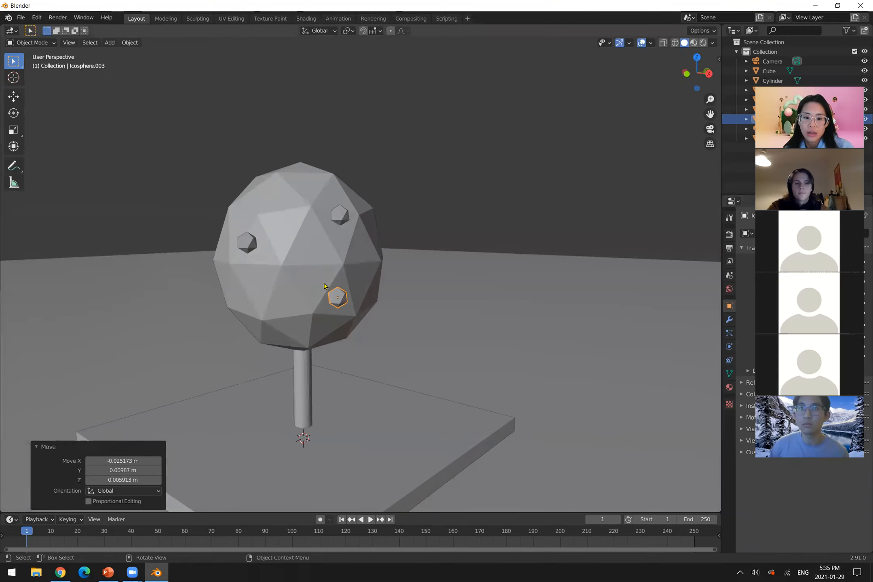
left_click(253, 247)
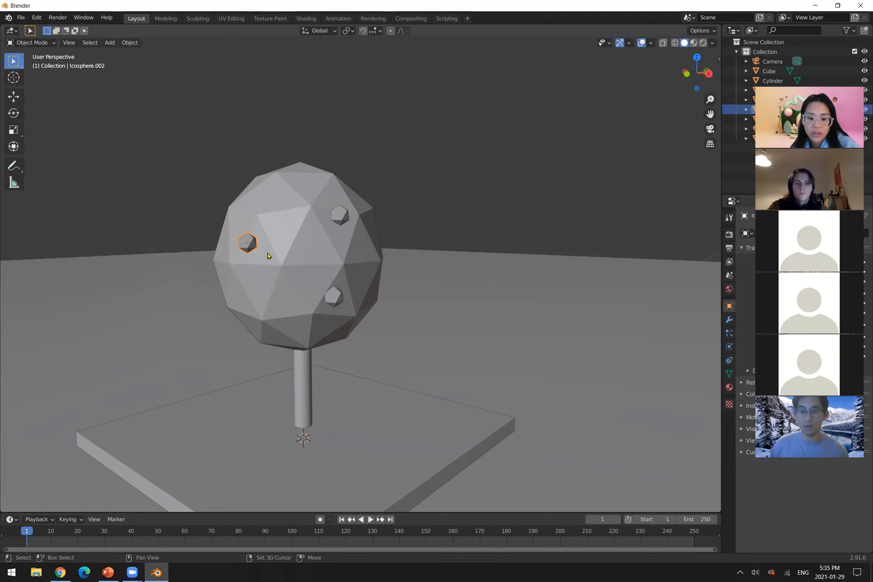
key("shift+d")
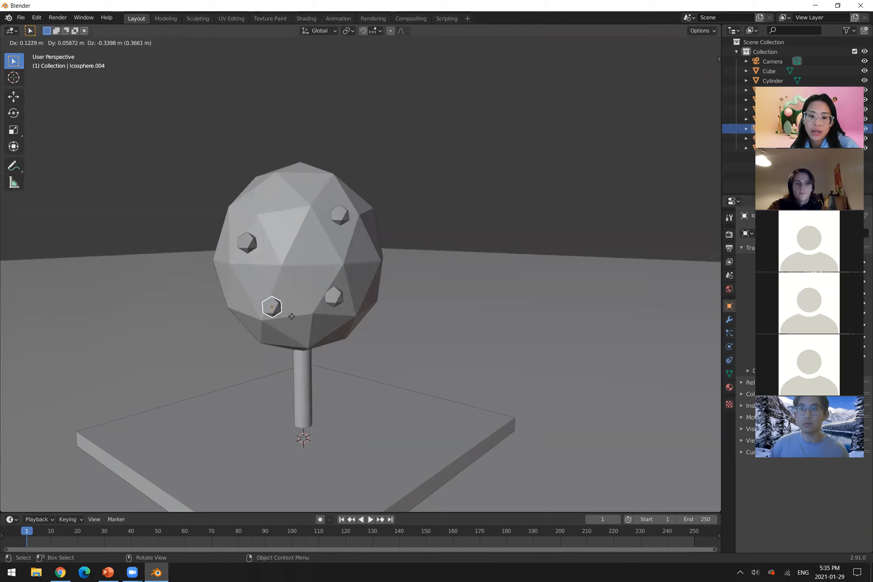
left_click(311, 284)
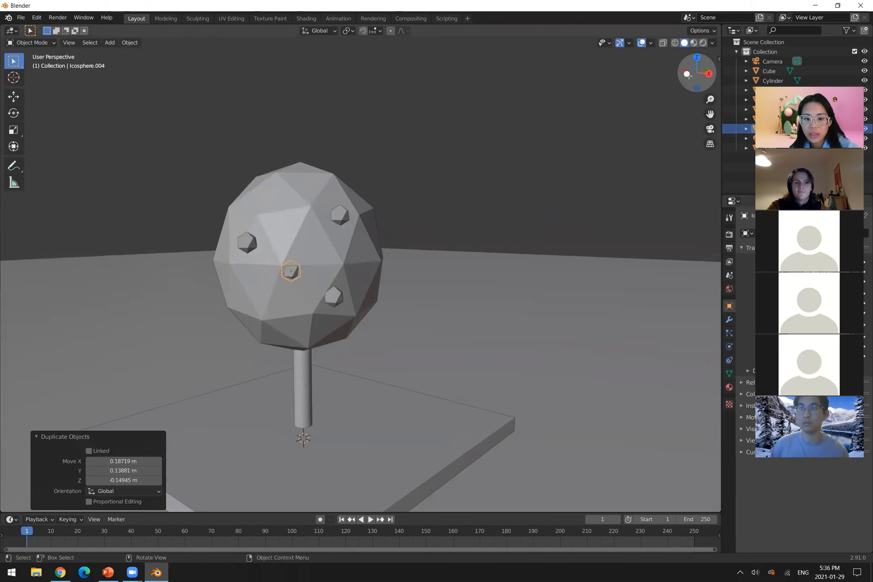
In the front view, move the new middle fruit about 0.045 m in X and 0.039 m in Z
left_click(688, 74)
key("g")
left_click(430, 263)
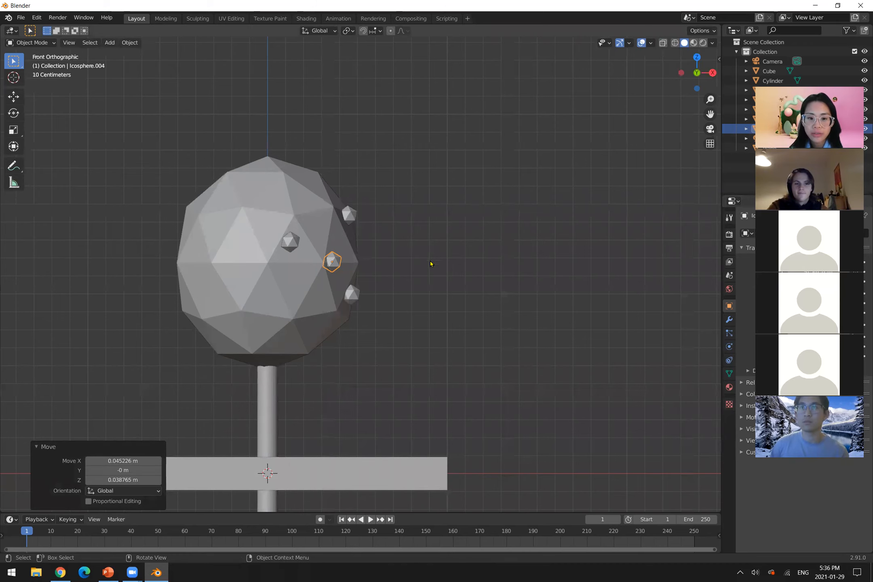
middle_click_drag(430, 263, 419, 297)
middle_click_drag(308, 263, 299, 259)
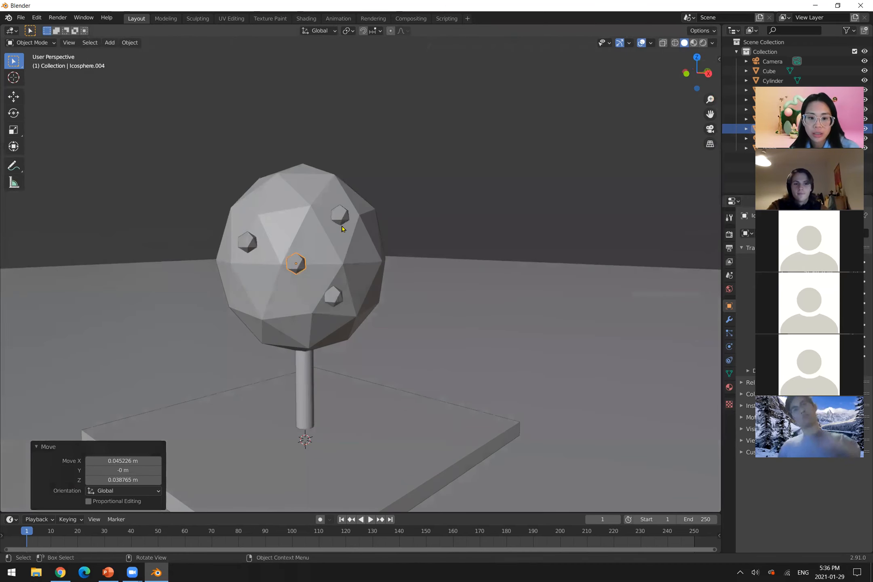
Lower the bottom-right fruit on the crown by about 0.12 m, and shift it about -0.062 m in X against the surface
left_click(334, 297)
key("g")
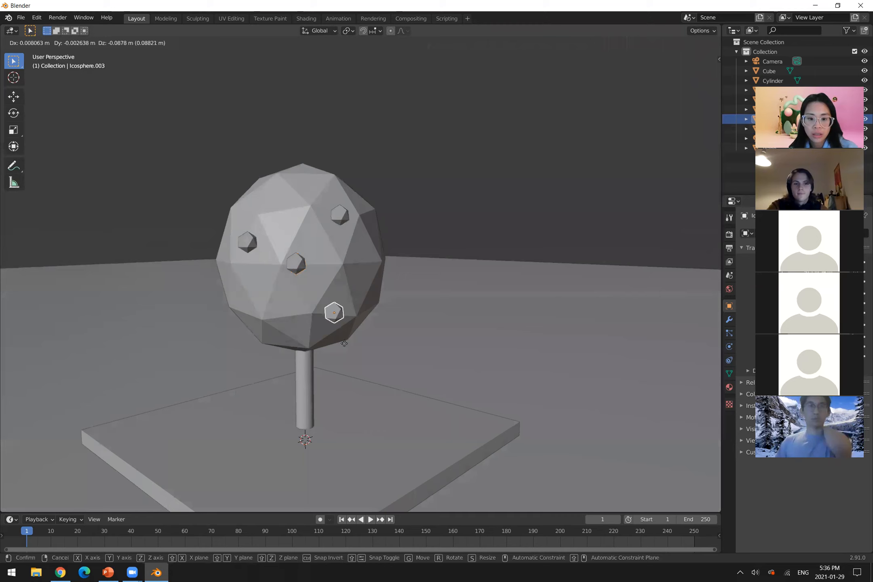
left_click(352, 345)
middle_click_drag(363, 347, 316, 348)
key("g")
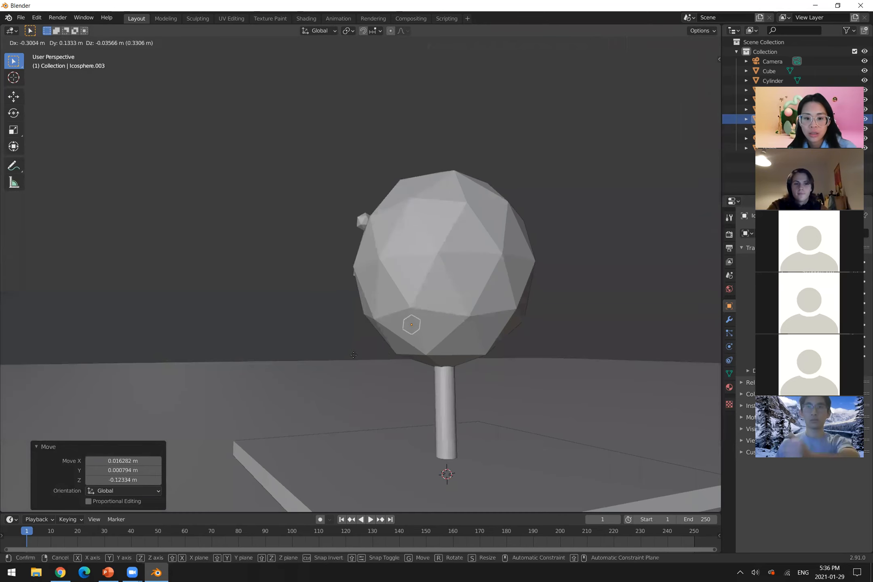
left_click(323, 354)
middle_click_drag(406, 339, 540, 352)
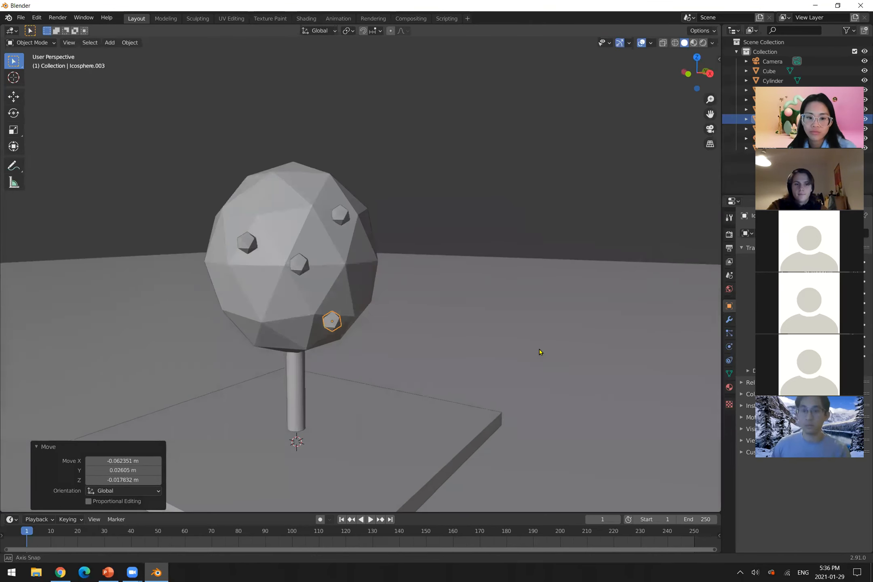
Duplicate the upper-right fruit and place the copy on the lower-left part of the crown
left_click(344, 225)
key("shift+d")
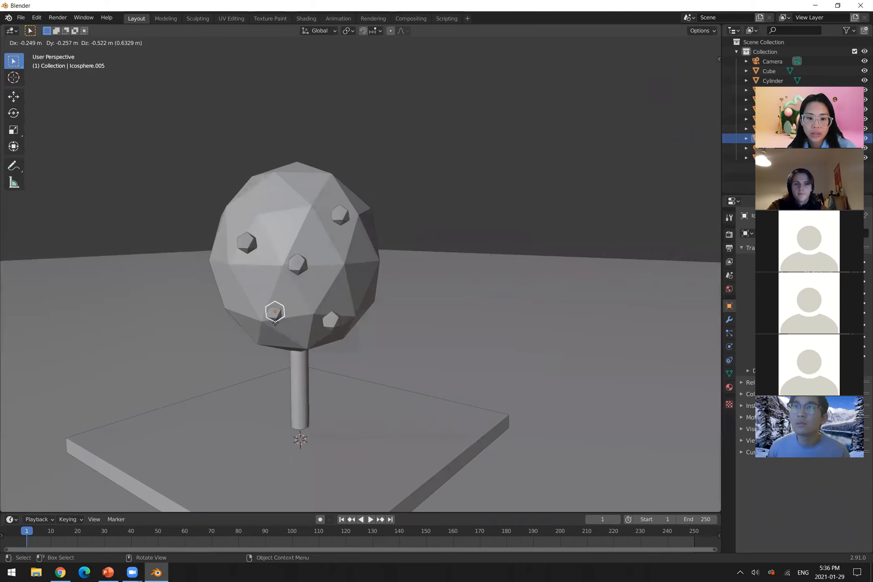
left_click(262, 328)
middle_click_drag(234, 336, 341, 258)
Duplicate the upper-right fruit again, place the copy below it at the crown's right edge, and shift it about -0.074 m in X against the surface
left_click(346, 221)
key("shift+d")
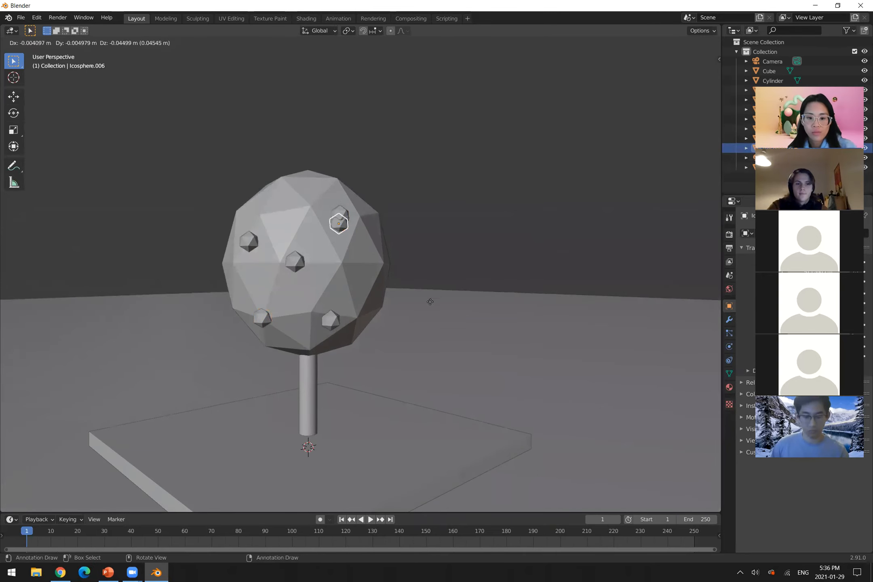
left_click(473, 351)
middle_click_drag(473, 351, 325, 351)
key("g")
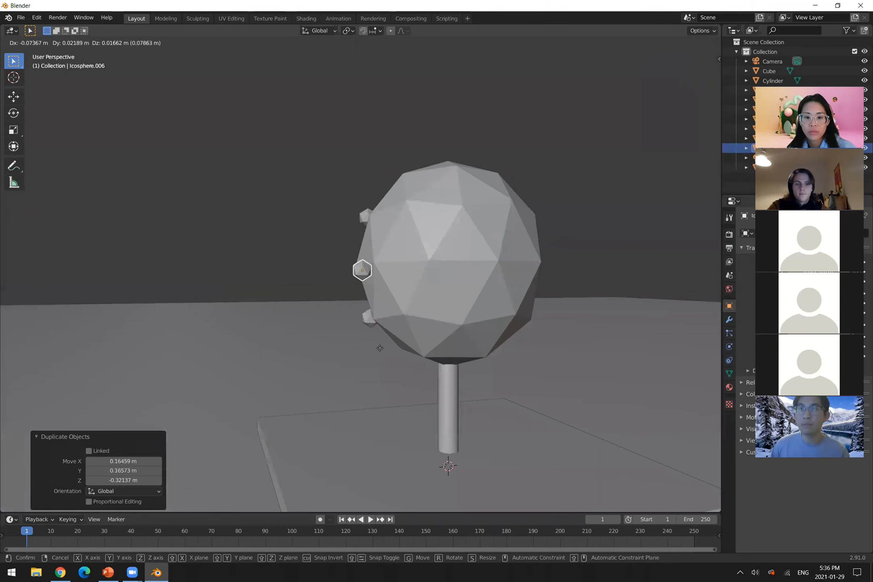
left_click(399, 342)
middle_click_drag(383, 353, 493, 351)
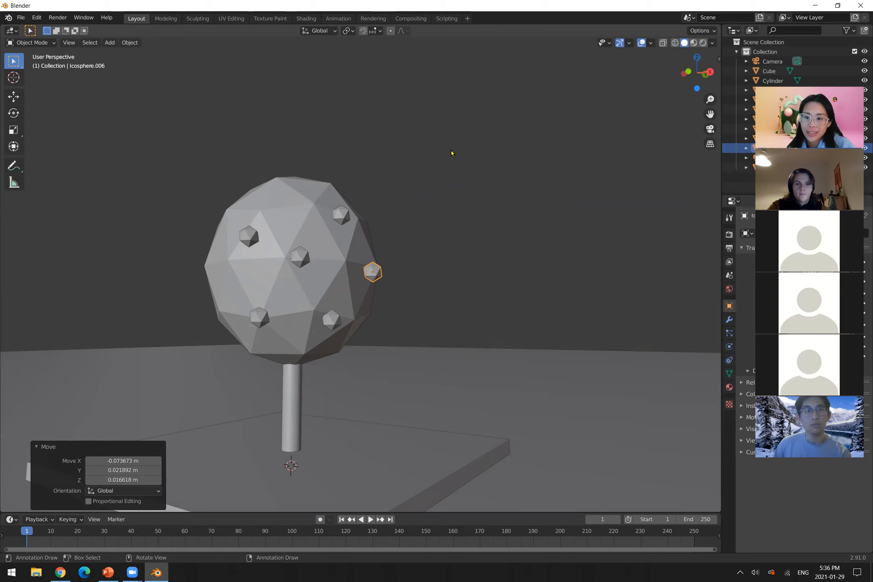
Duplicate the fruit at the crown's right edge and move the copy about 1.02 m straight down along Z onto the base
middle_click_drag(458, 273, 412, 282)
key("shift+d")
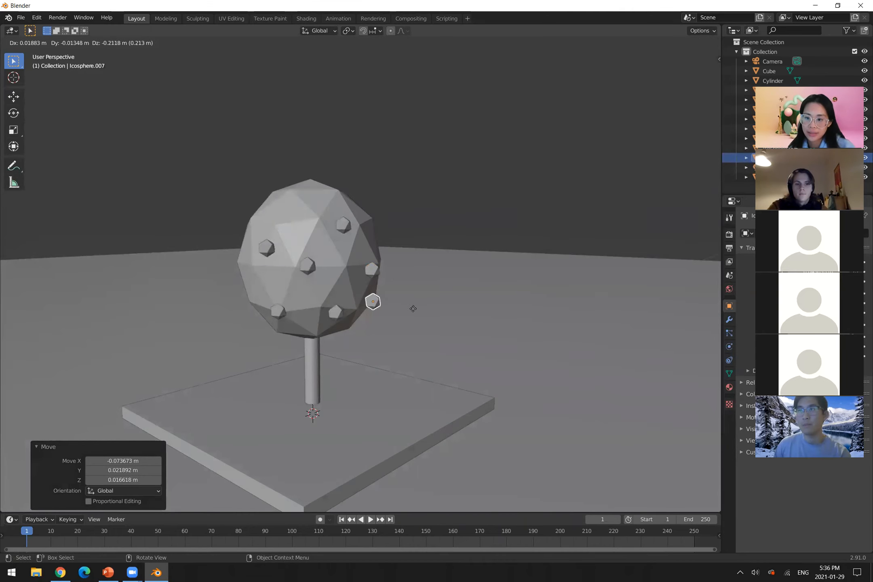
key("z")
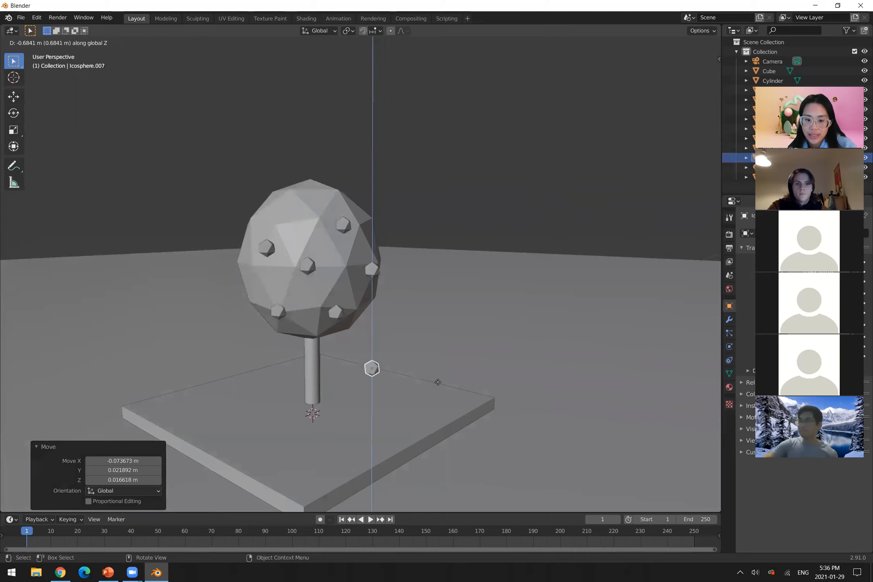
left_click(436, 422)
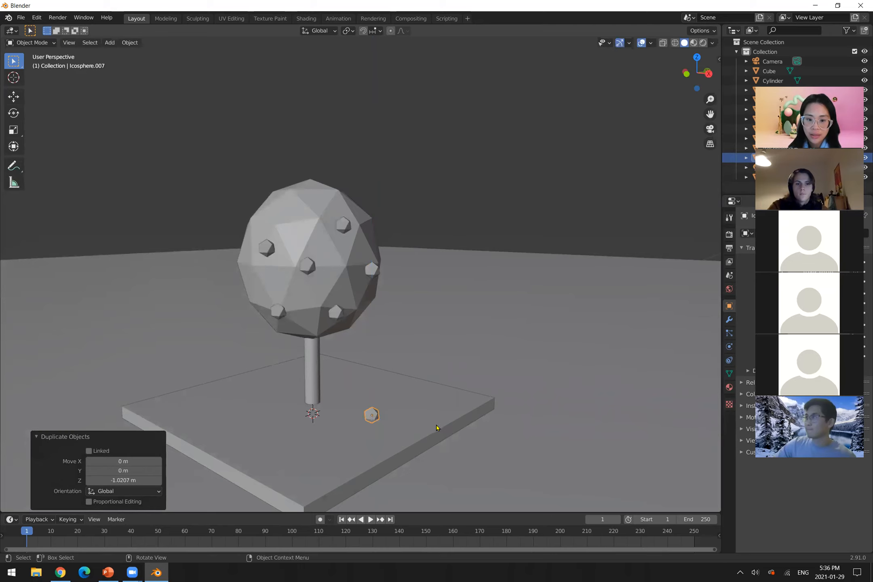
Duplicate the upper-left fruit on the crown and move the copy about 1.19 m straight down along Z onto the base
left_click(275, 252)
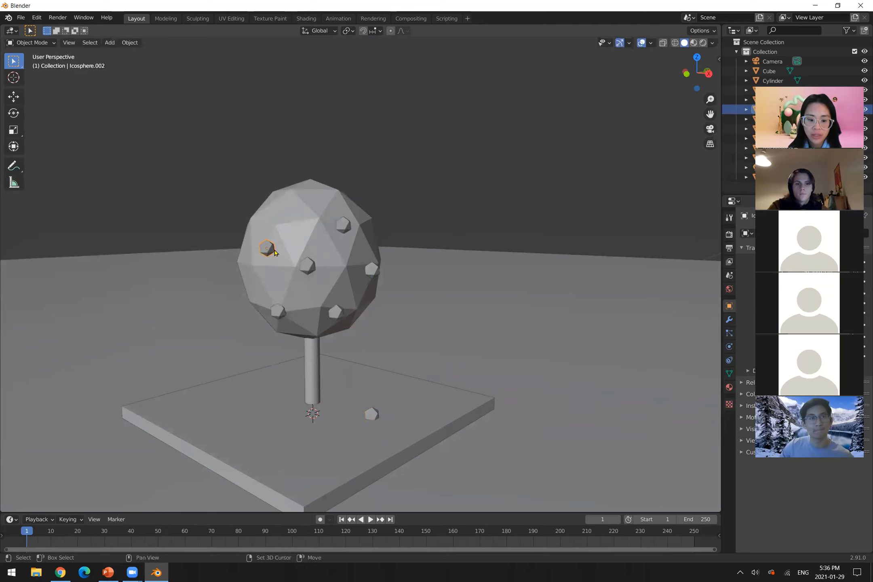
key("shift+d")
key("z")
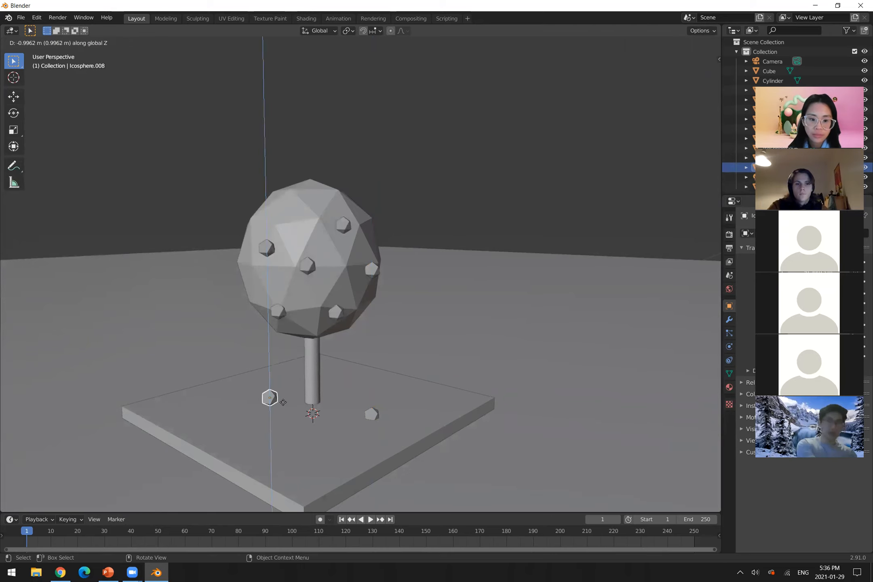
left_click(298, 428)
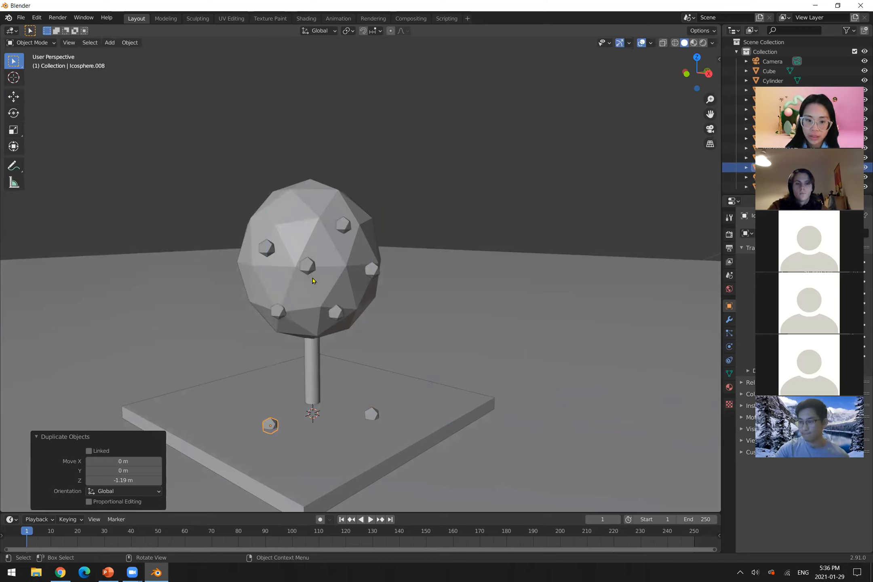
Duplicate the fruit in the middle of the crown and move the copy about 1.08 m straight down along Z
left_click(309, 268)
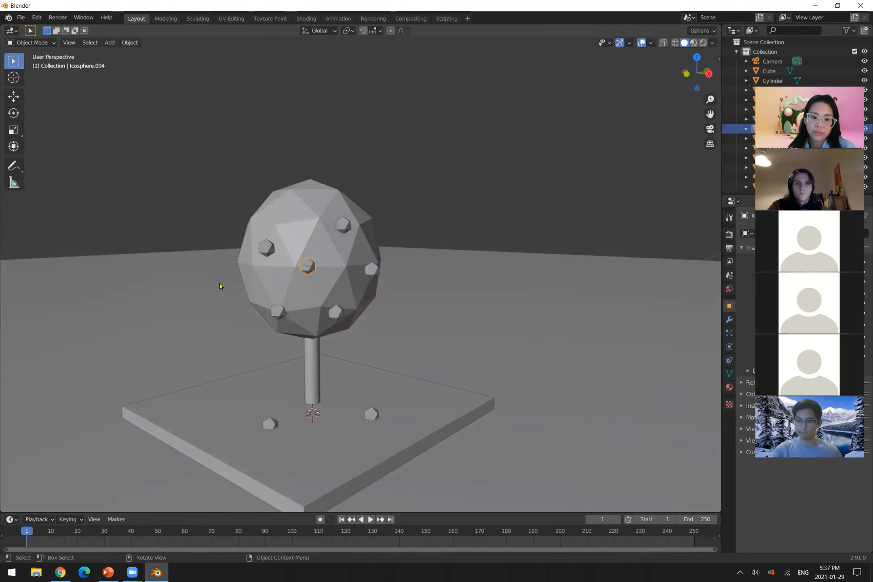
key("shift+d")
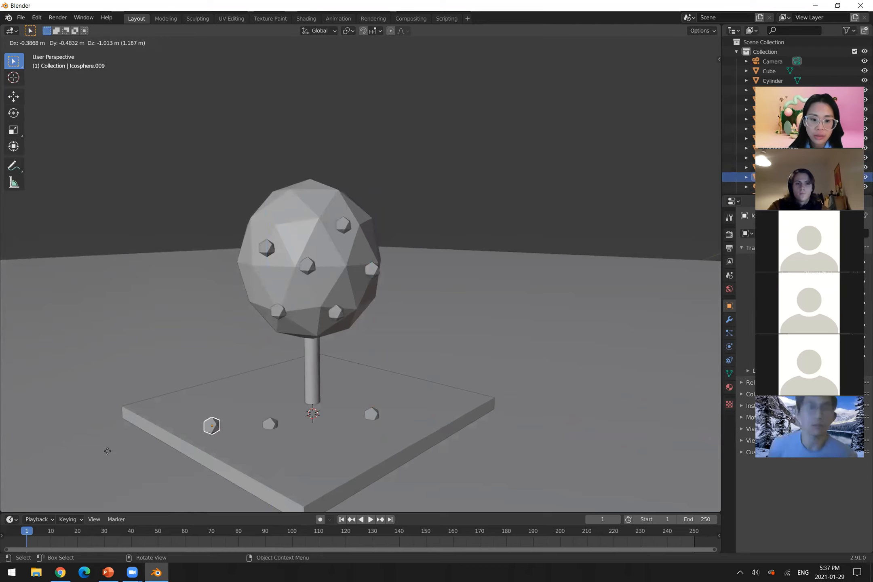
key("z")
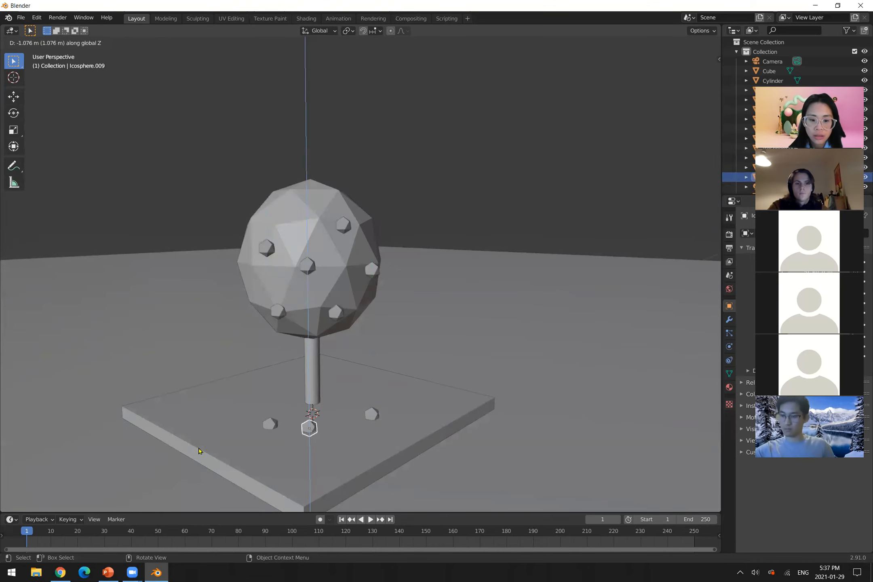
left_click(198, 450)
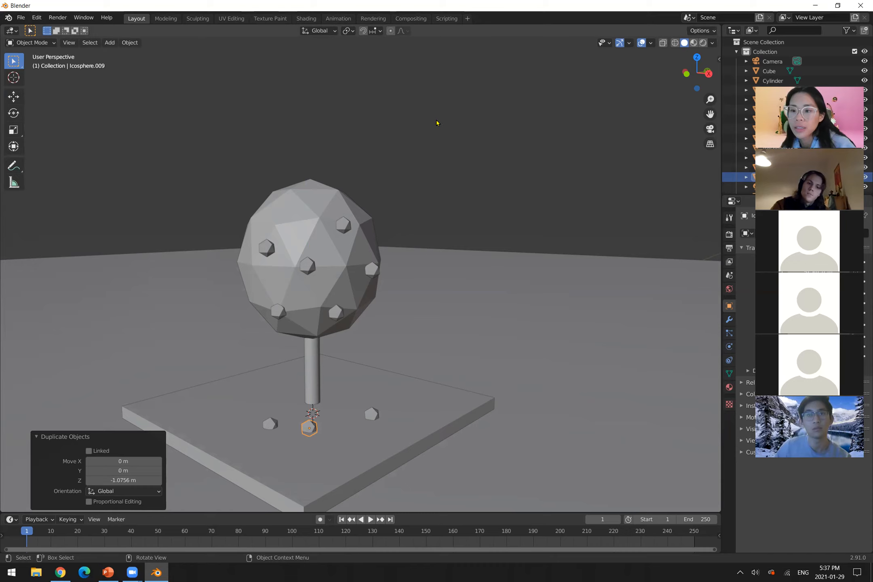
Duplicate the upper-left fruit, place the copy near the crown's top, and adjust it by about -0.061, 0.028, 0.049 m against the surface
left_click(264, 253)
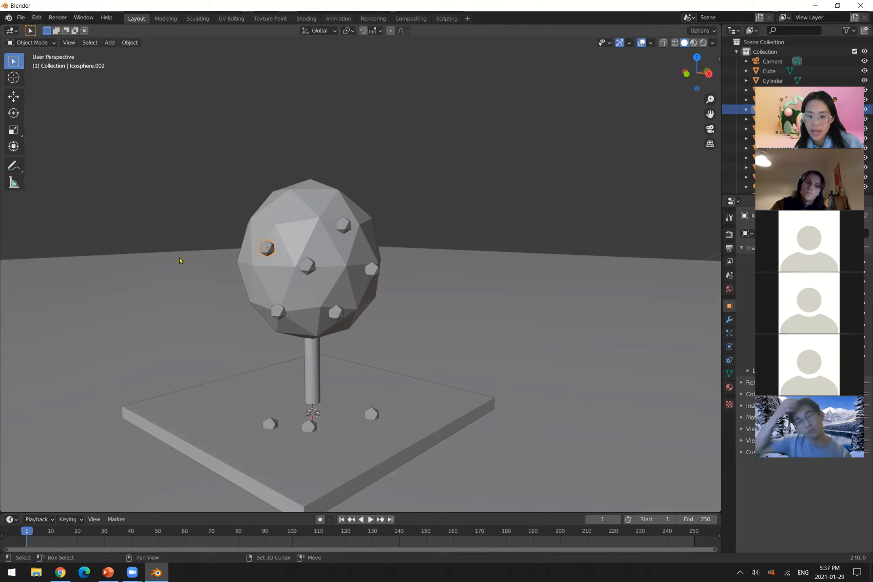
key("shift+d")
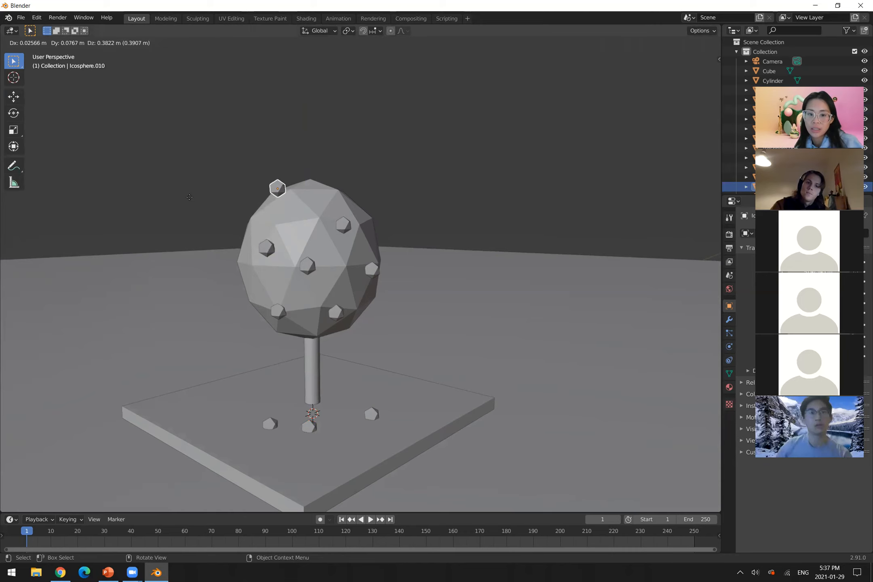
left_click(201, 220)
middle_click_drag(533, 234, 483, 261)
key("g")
left_click(385, 260)
middle_click_drag(376, 298, 289, 295)
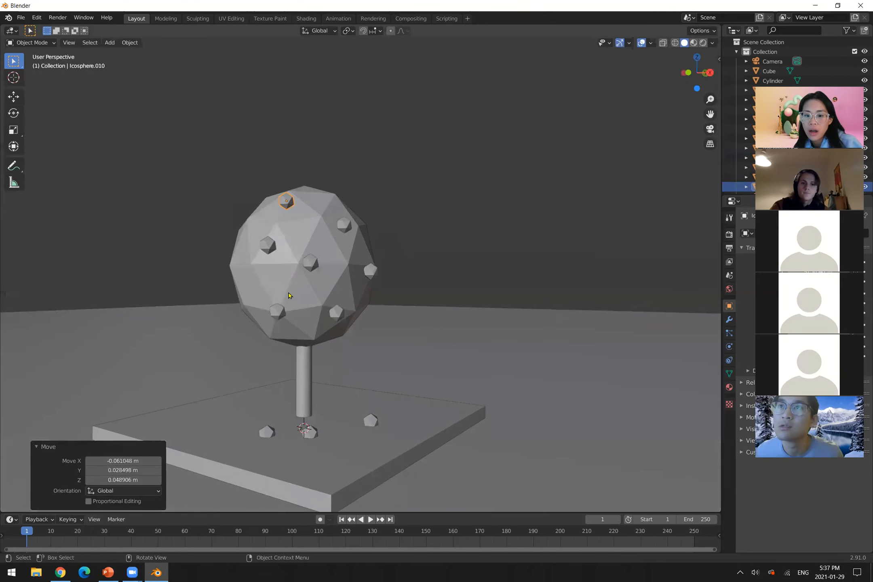
Rotate the fruit in the middle of the crown, and rotate the upper-right fruit by about -76.3° in the view plane
left_click(316, 270)
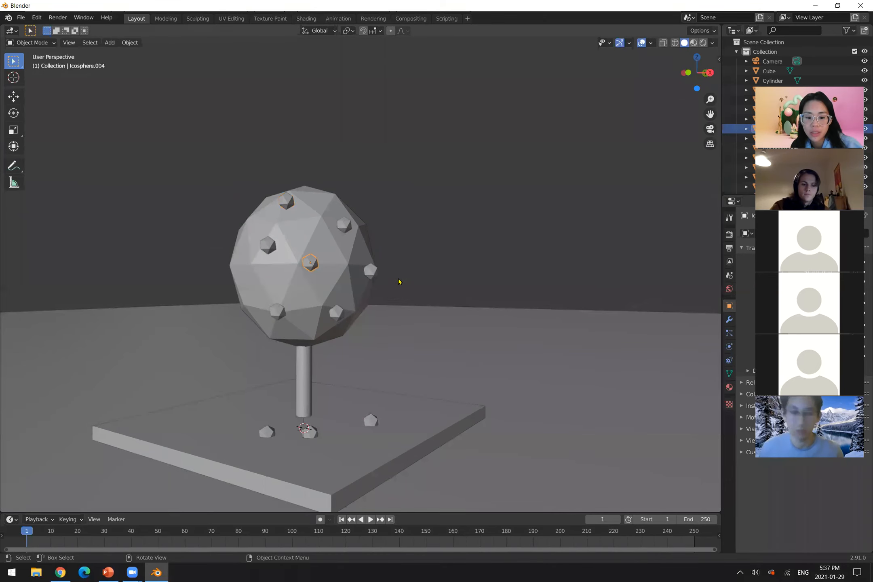
key("r")
left_click(397, 298)
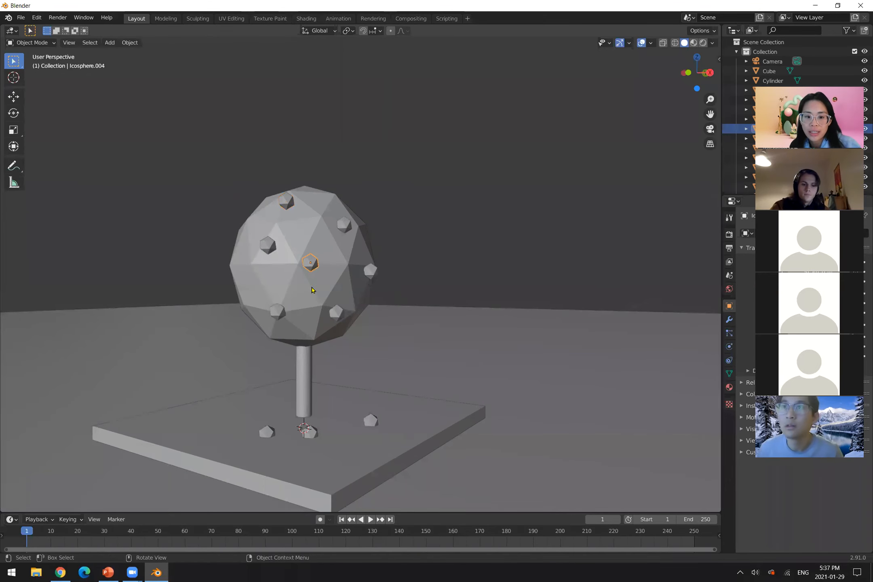
left_click(347, 236)
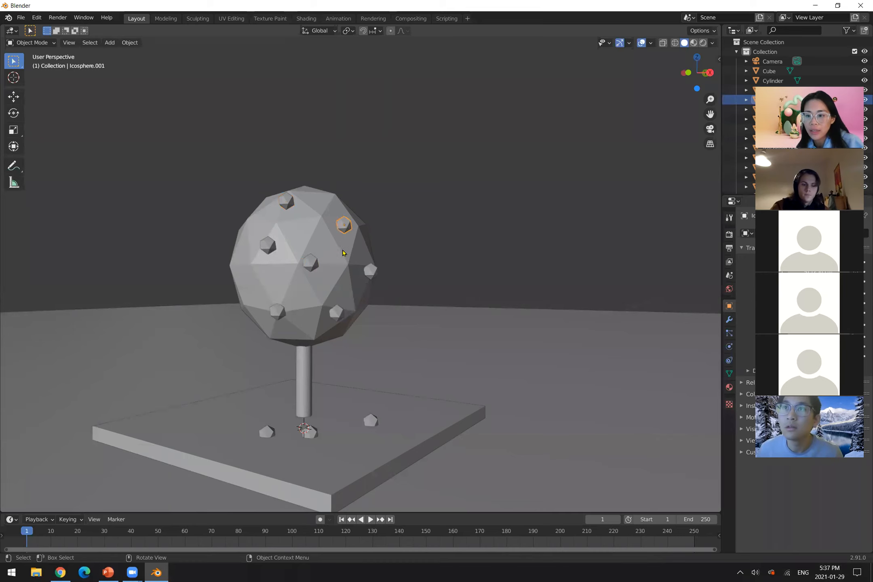
key("r")
left_click(262, 243)
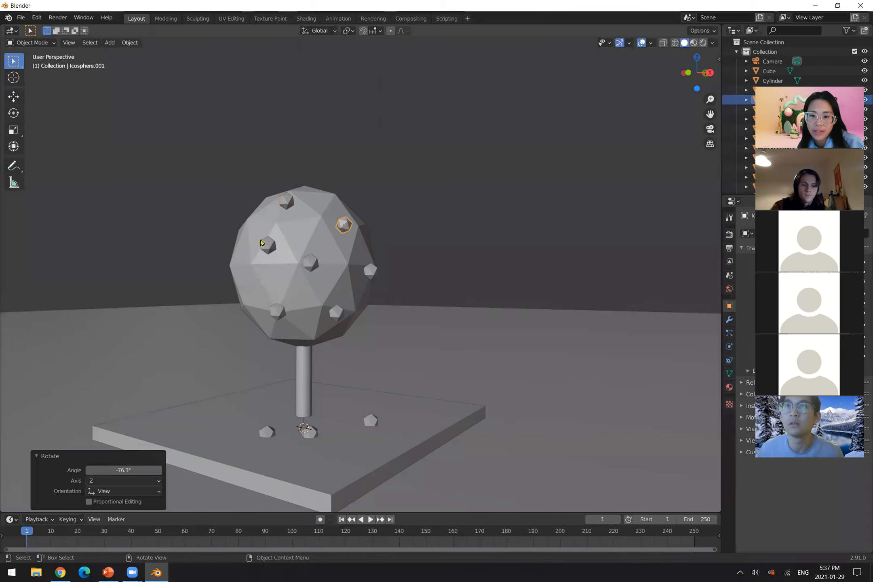
Scale the upper-left fruit on the crown by about 1.149, and rotate the lower-right fruit by about -68.4° in the view plane
left_click(266, 247)
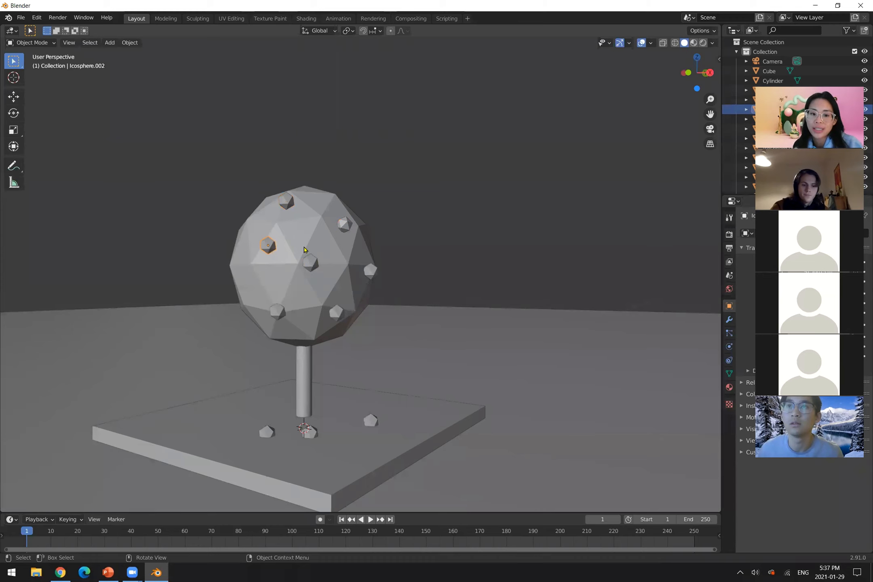
key("s")
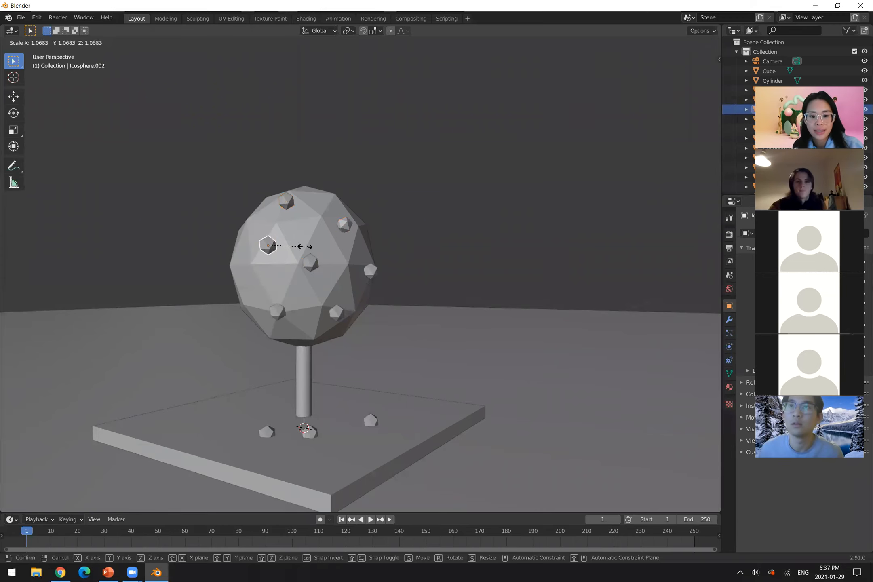
left_click(355, 260)
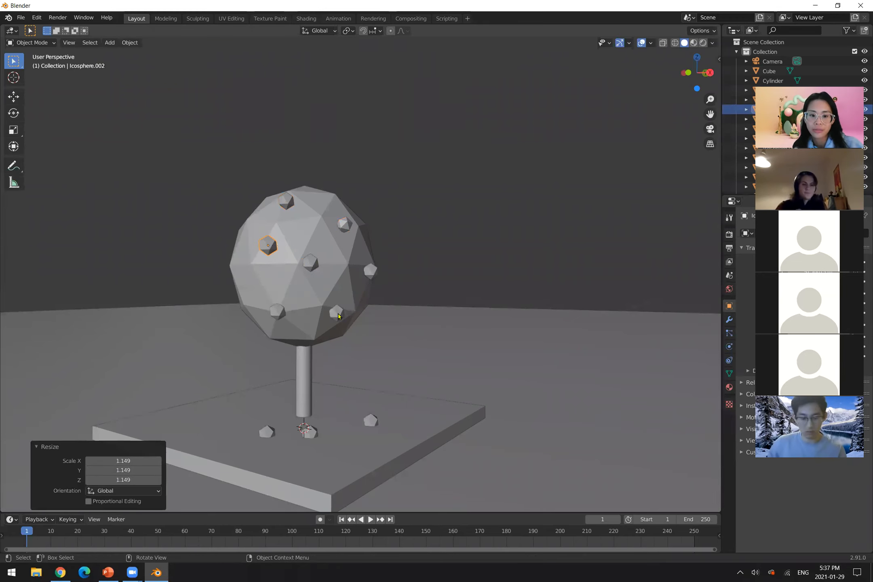
left_click(336, 312)
key("r")
left_click(282, 322)
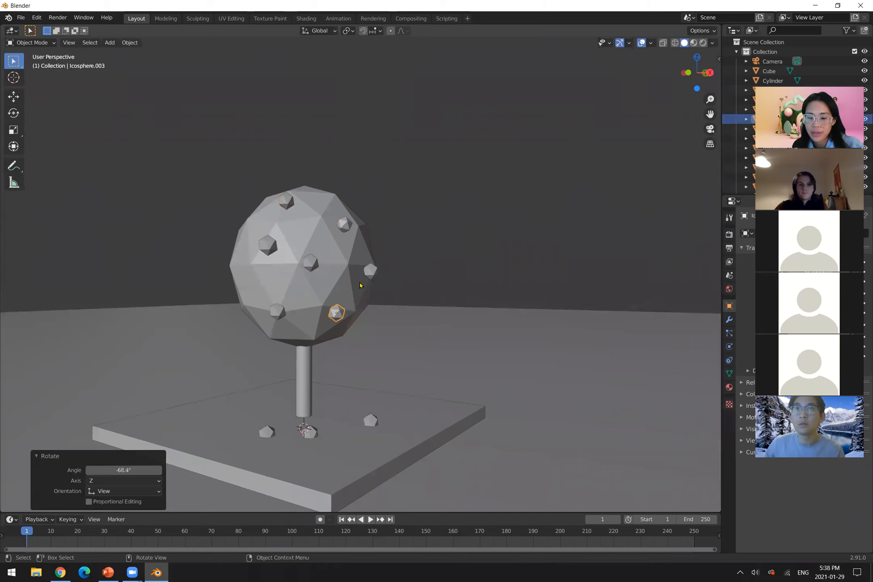
Rotate the left fruit lying on the base, and rotate the right fruit on the base by about 77.9° in the view plane
left_click(270, 430)
key("r")
left_click(272, 470)
left_click(366, 423)
key("r")
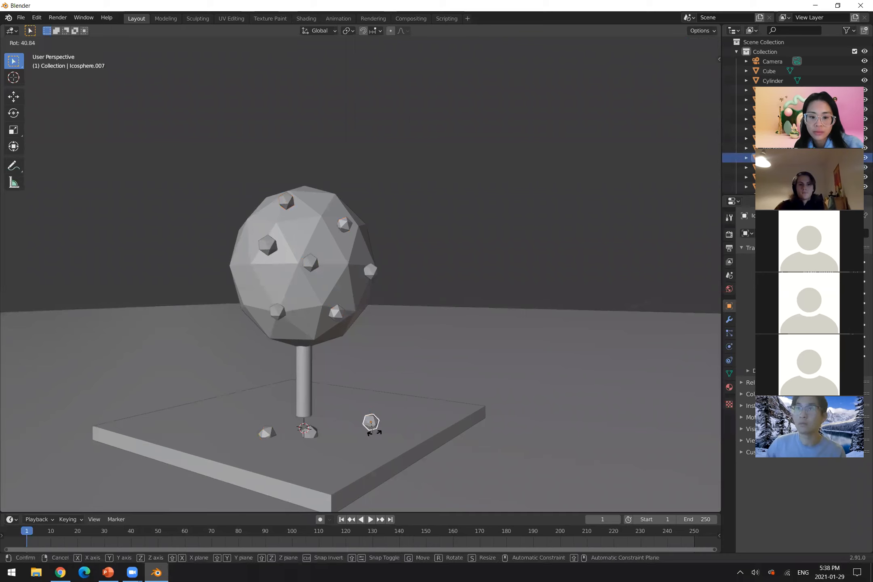
left_click(386, 439)
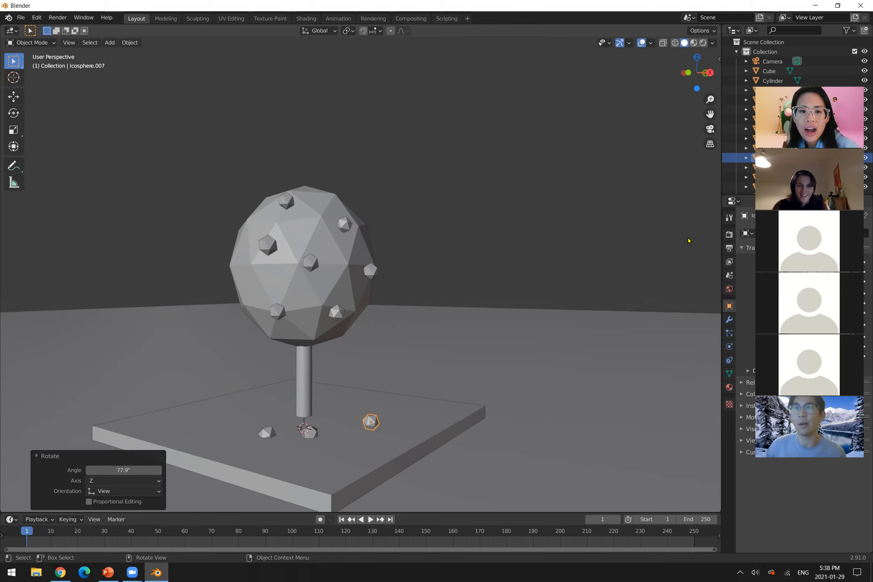
scroll(688, 240, "up", 2)
scroll(369, 218, "down", 3)
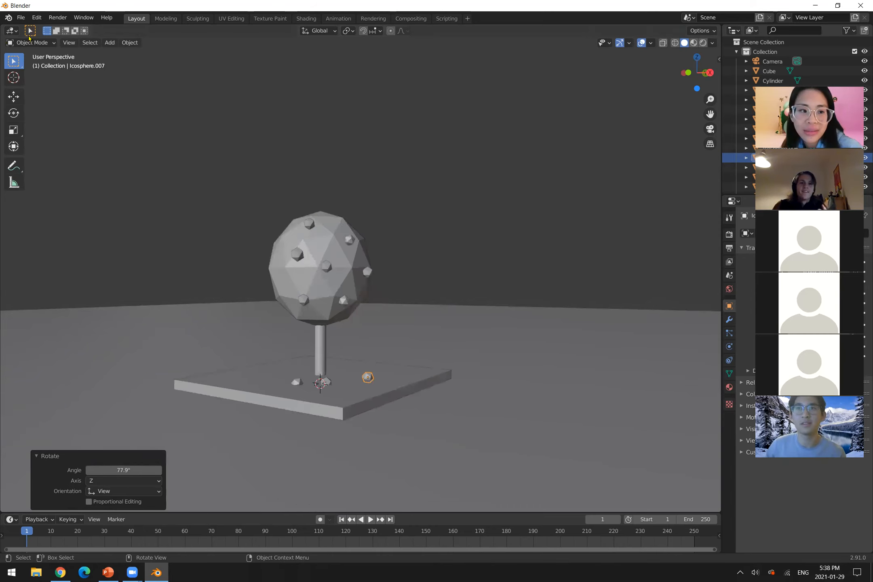
left_click(69, 43)
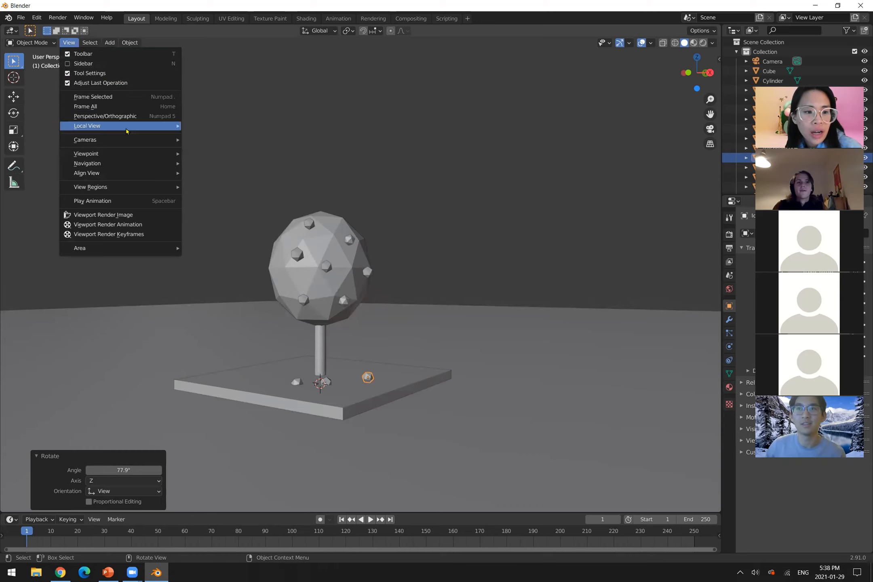
mouse_move(127, 128)
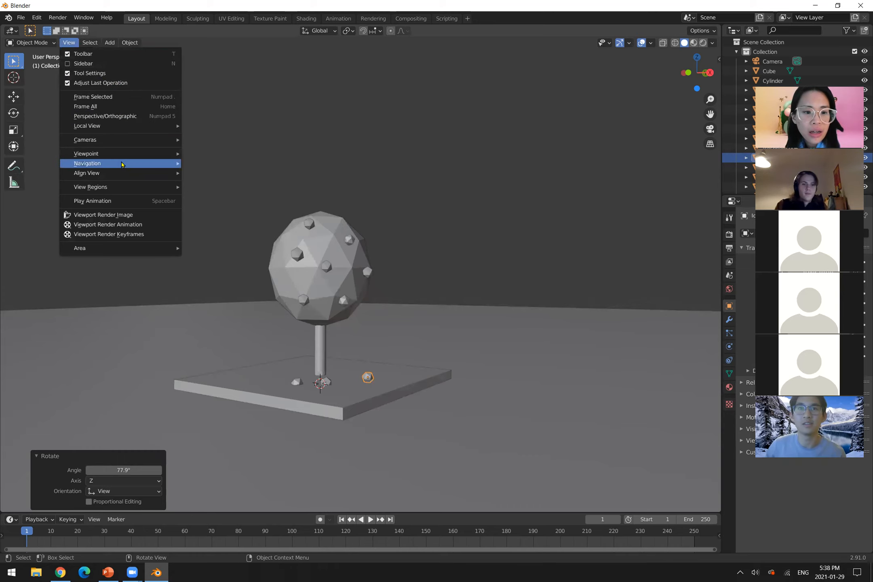
mouse_move(123, 153)
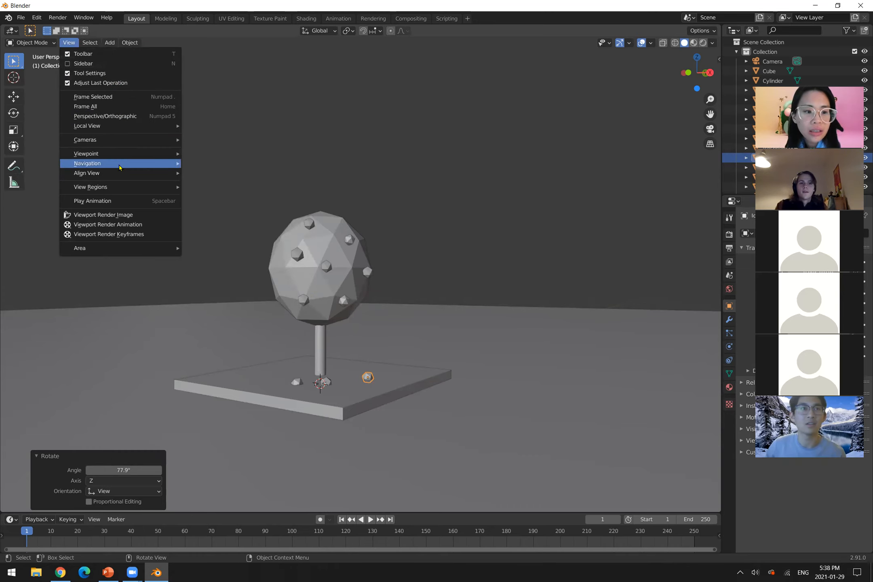
mouse_move(119, 174)
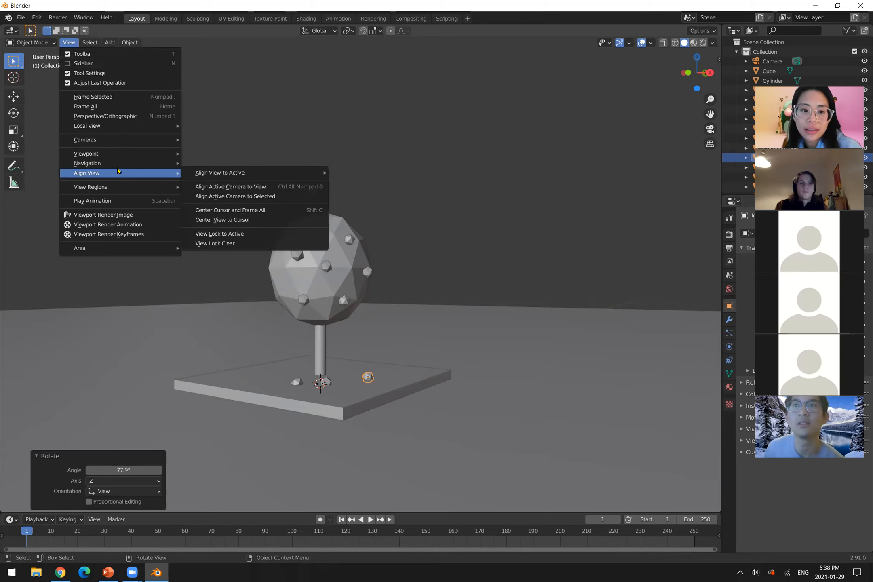
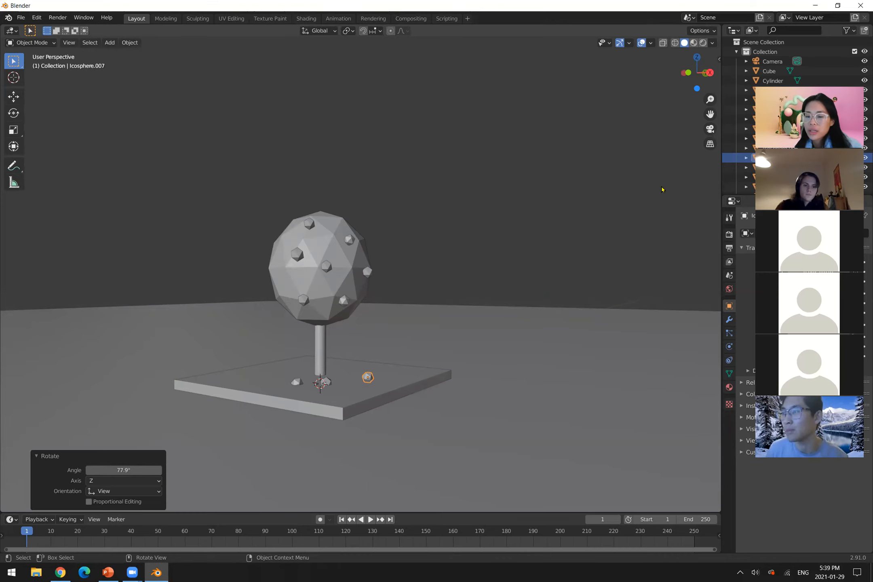
Switch the viewport shading to Rendered and examine the lighting and shadows on the tree
middle_click_drag(354, 285, 315, 317)
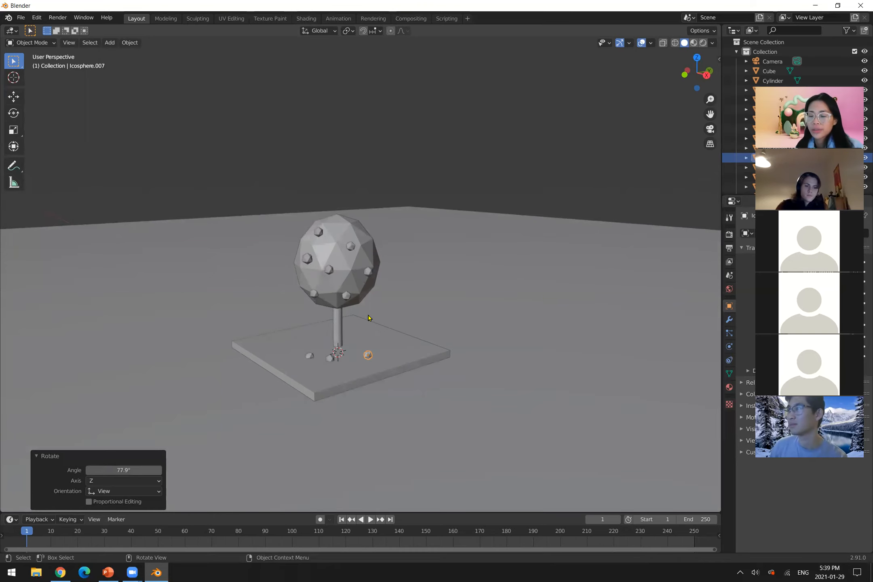
scroll(396, 404, "up", 3)
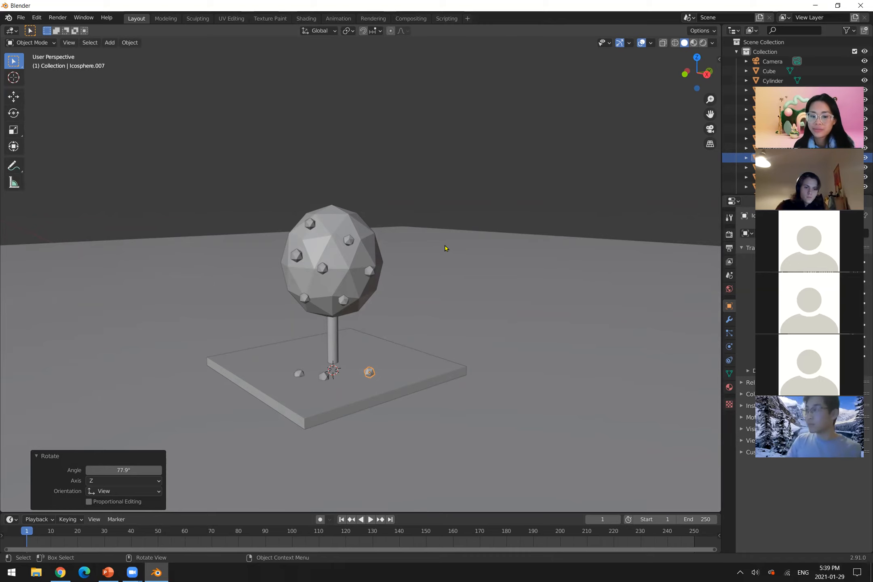
key("z")
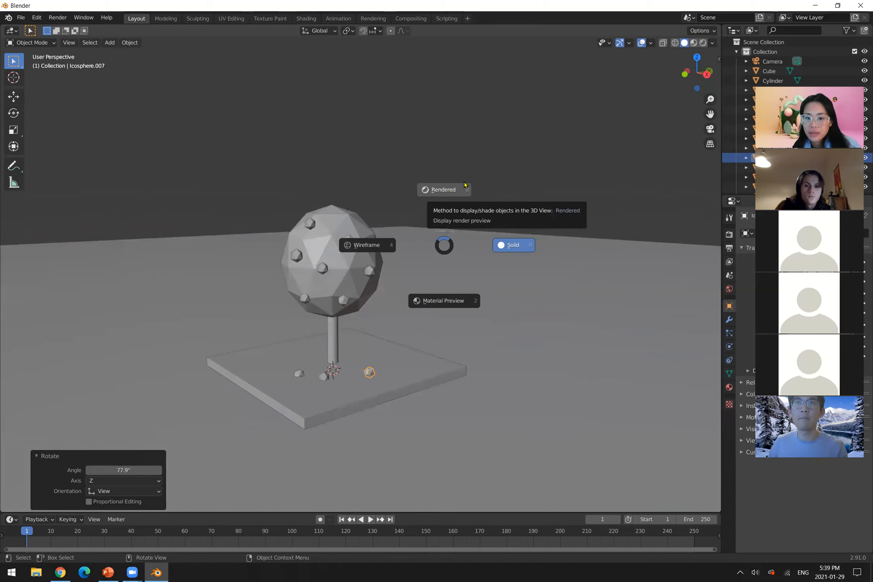
left_click(450, 191)
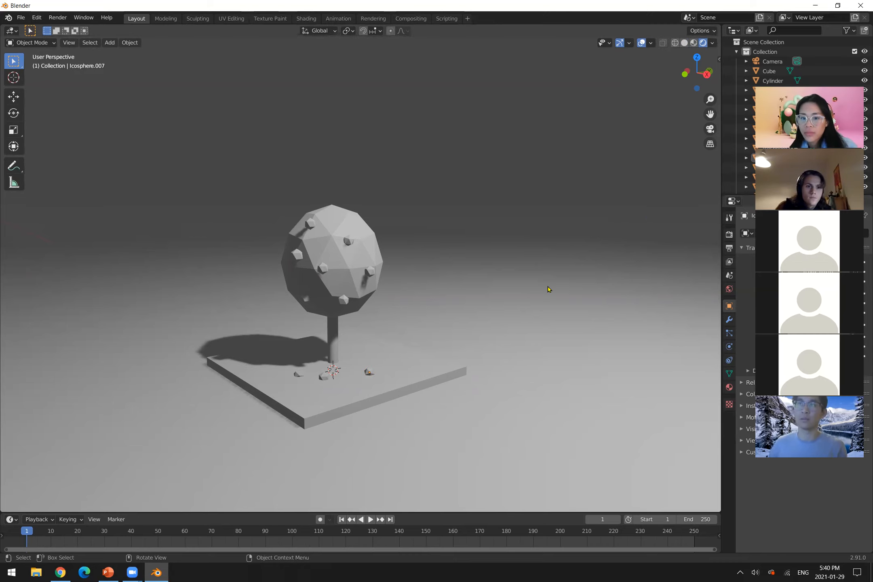
scroll(454, 298, "down", 5)
scroll(402, 319, "up", 4)
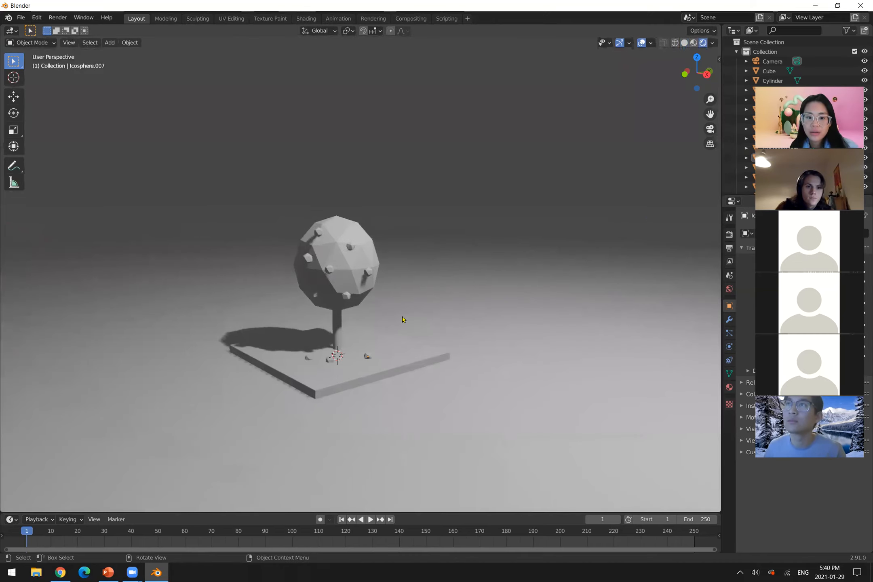
scroll(342, 301, "up", 4)
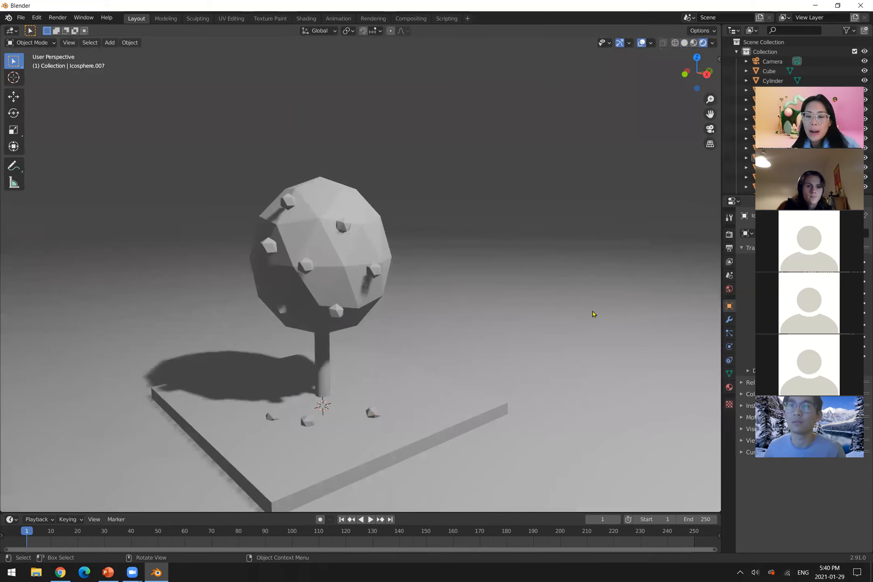
Add a new material to the large ground plane and name it background
scroll(460, 228, "down", 7)
middle_click_drag(399, 260, 400, 283)
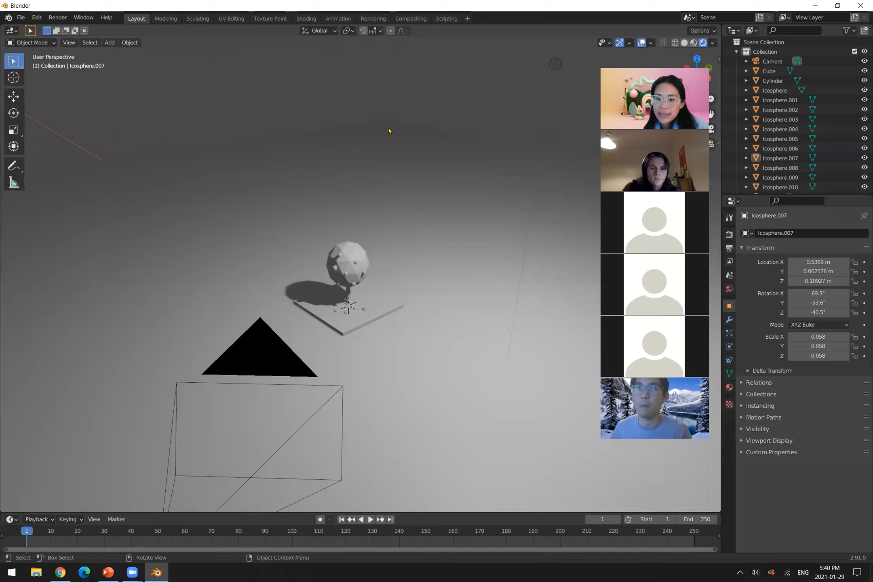
left_click(368, 145)
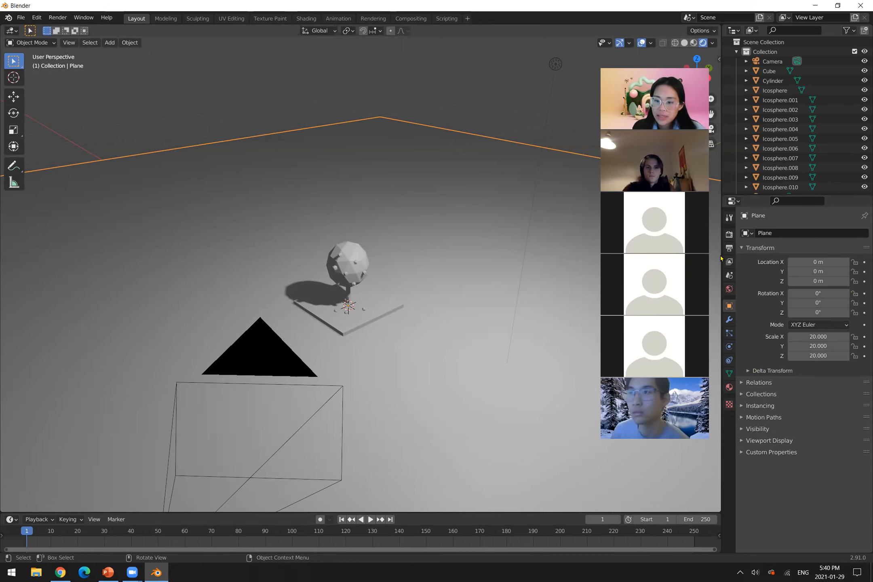
left_click(729, 389)
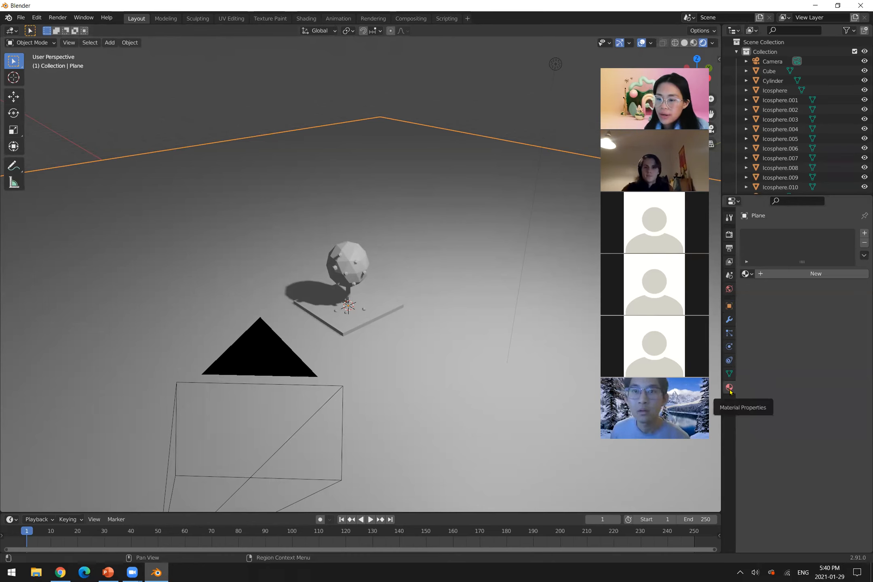
left_click(808, 276)
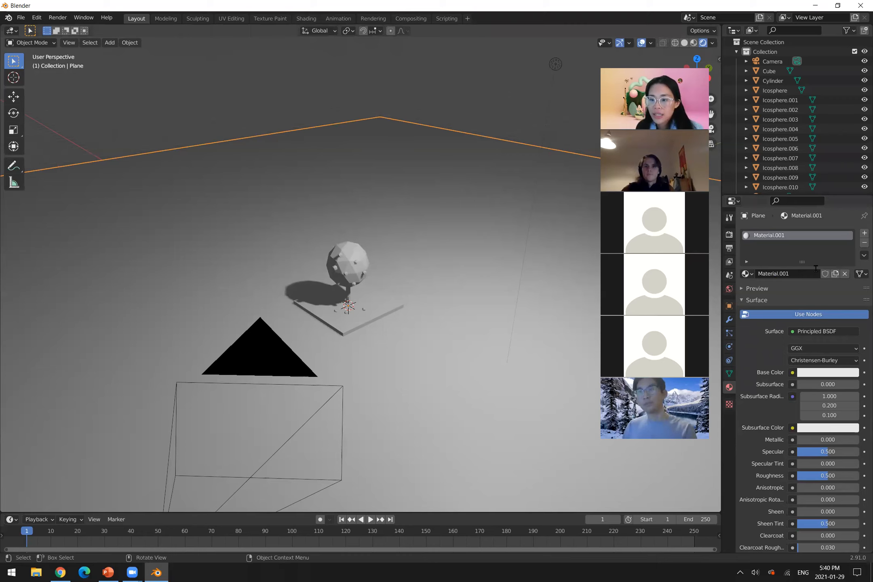
left_click(816, 271)
type("background")
key("Return")
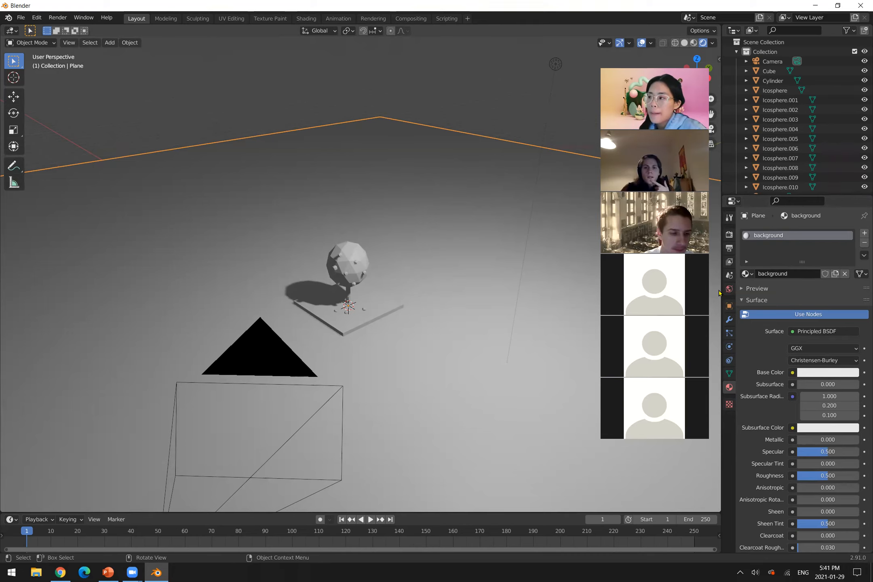
Look through the scene's output and render settings, and return to the plane's background material
scroll(343, 299, "up", 5)
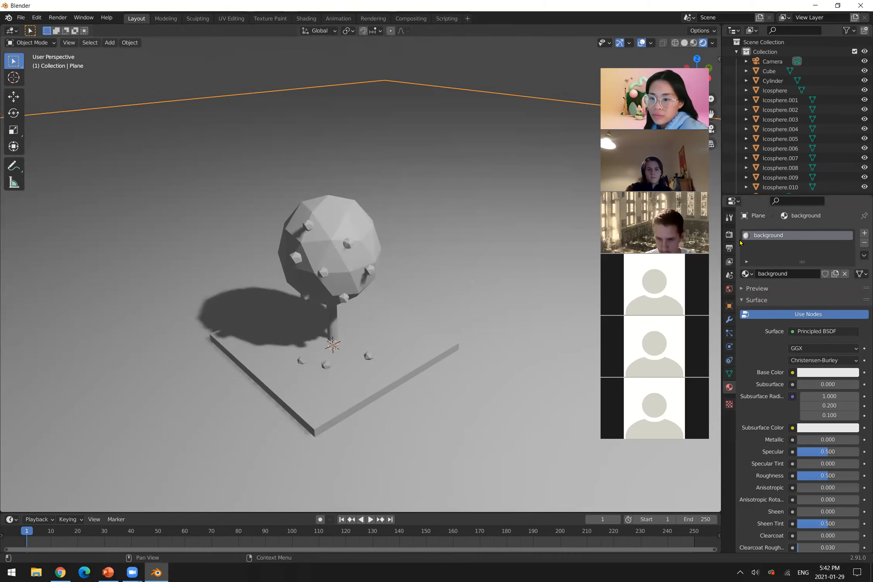
left_click(730, 248)
left_click(730, 236)
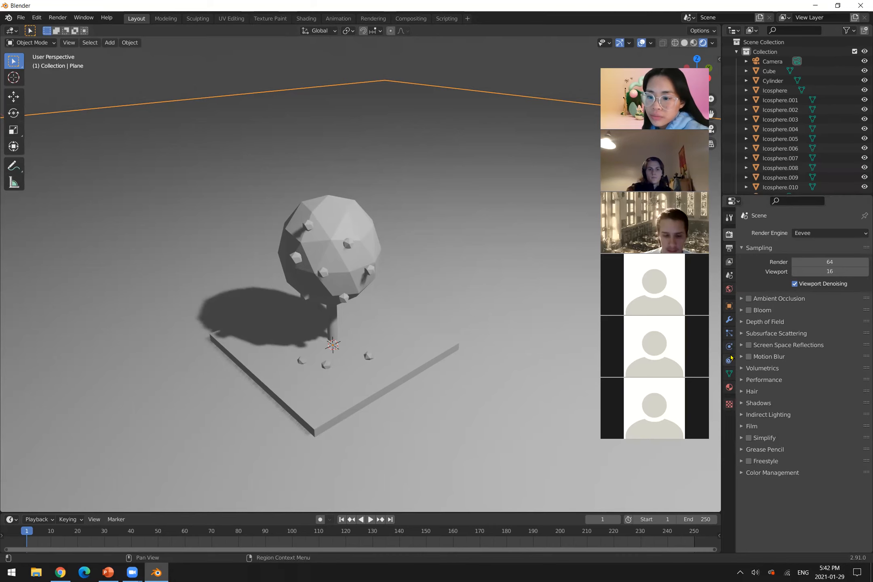
left_click(729, 389)
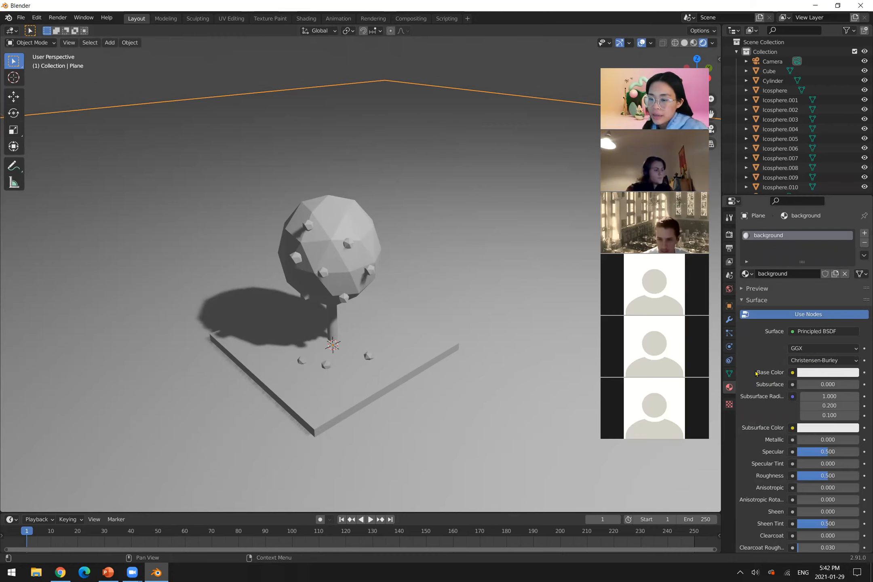
Switch to the PowerPoint slide show to view the apple tree reference colors, and return to Blender
left_click(804, 374)
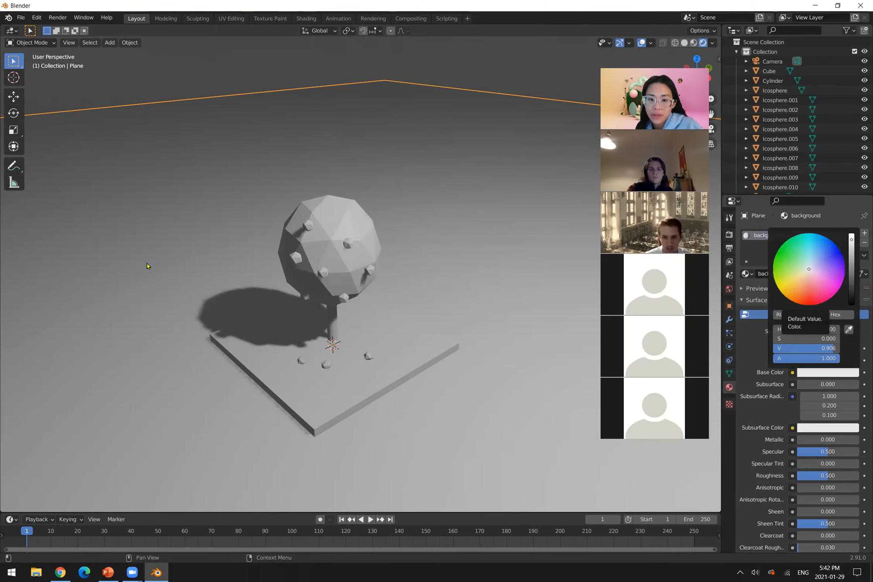
key("alt+Tab")
left_click(471, 276)
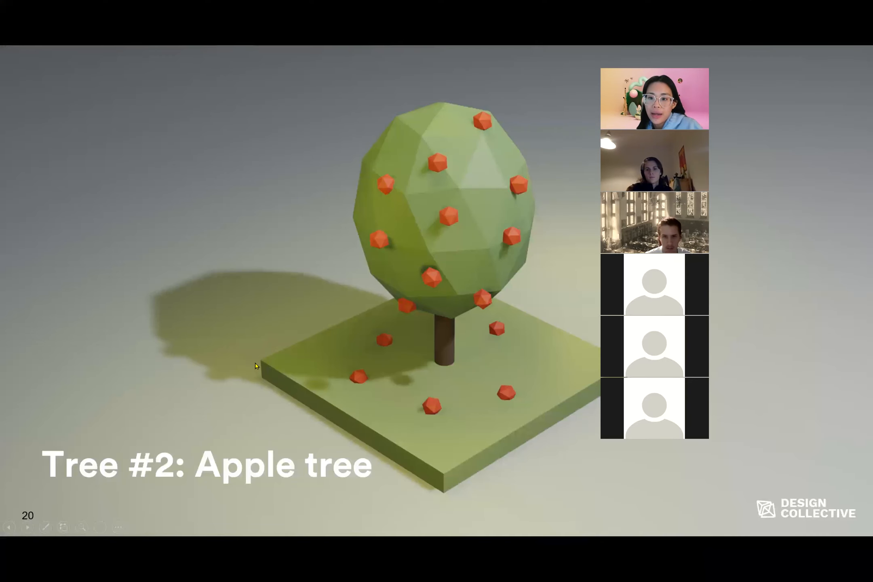
key("alt+Tab")
key("alt+Tab")
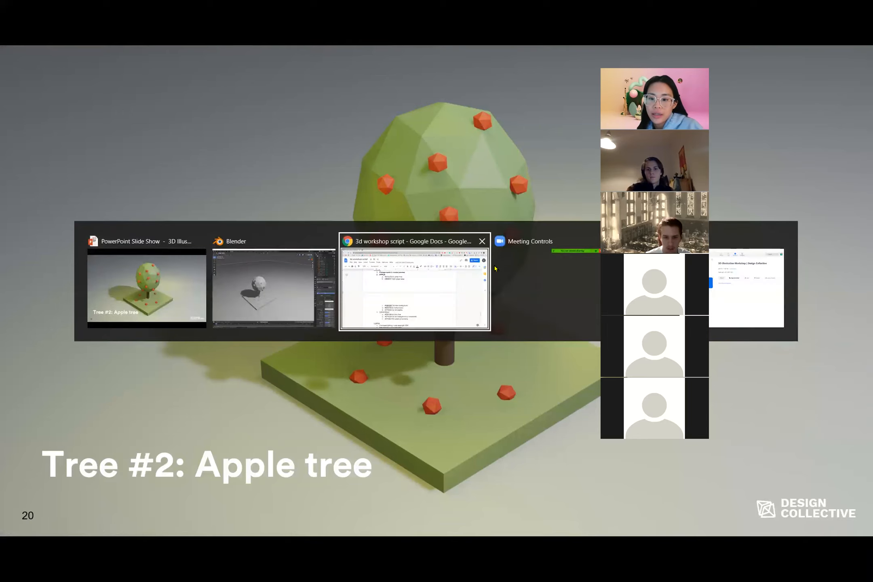
key("Escape")
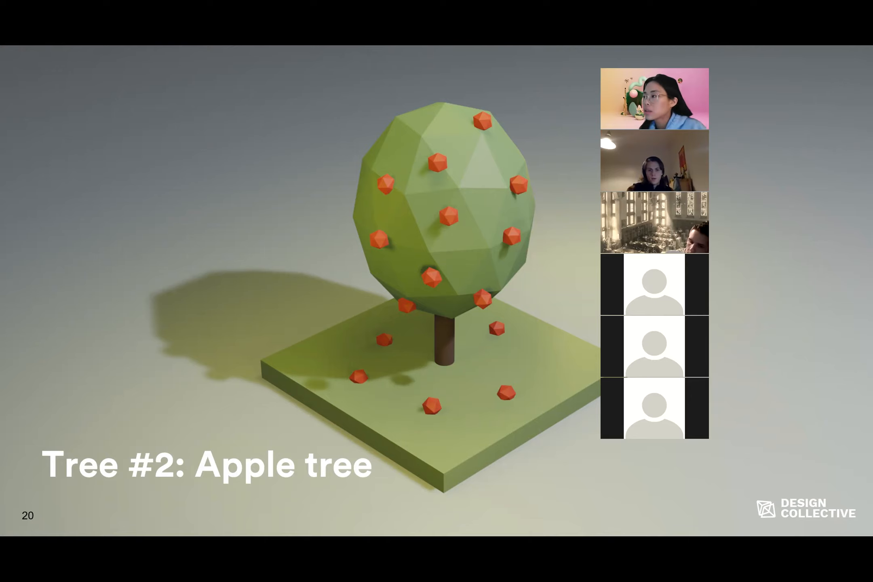
key("alt+Tab")
key("Tab")
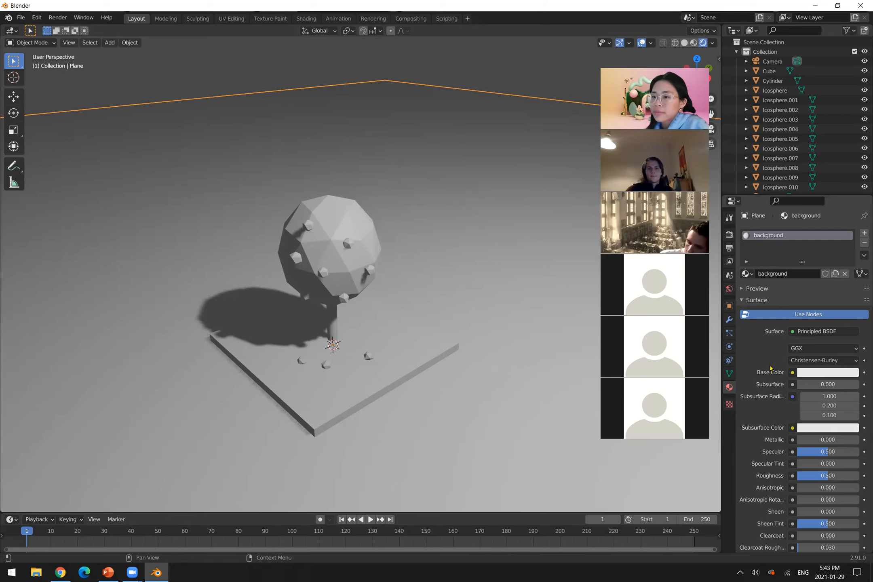
Set the base color of the ground plane's background material to hex DBEBEF
left_click(821, 375)
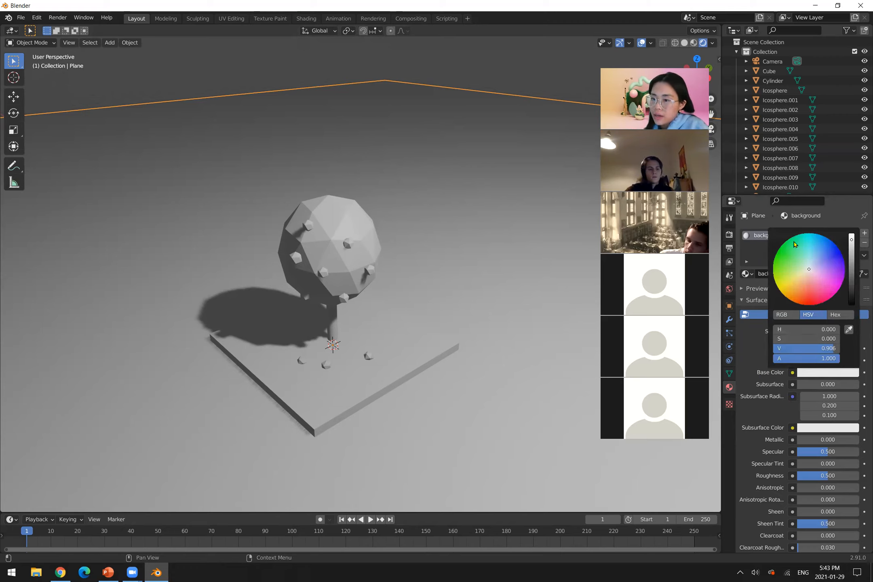
left_click(838, 319)
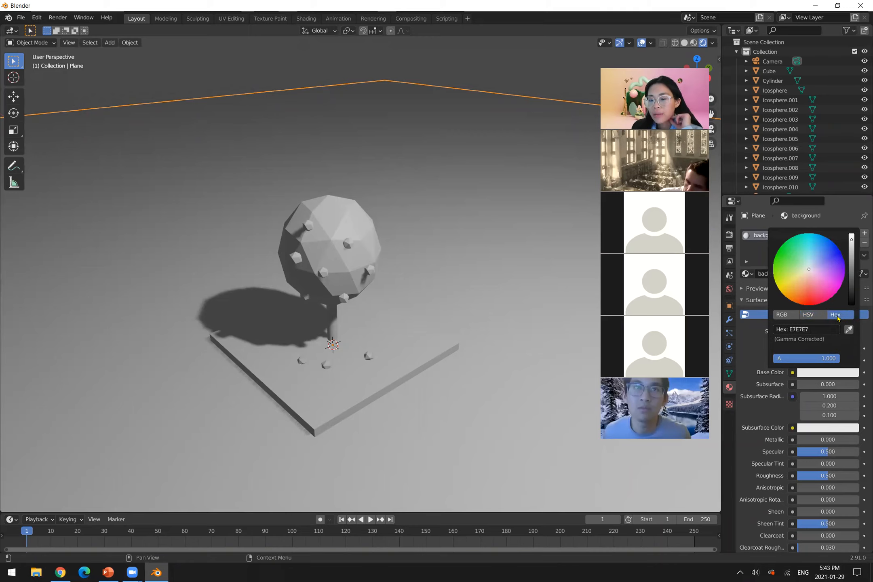
left_click(825, 328)
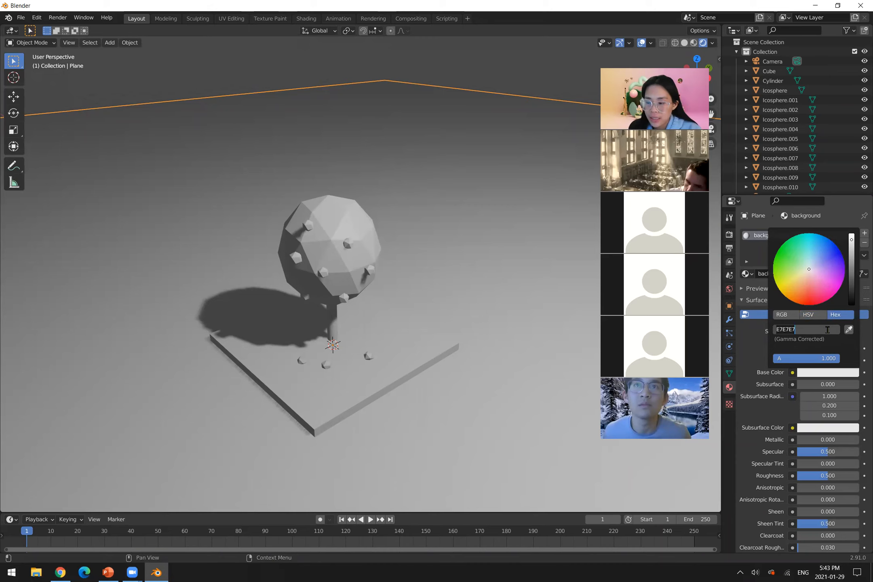
type("dbeb")
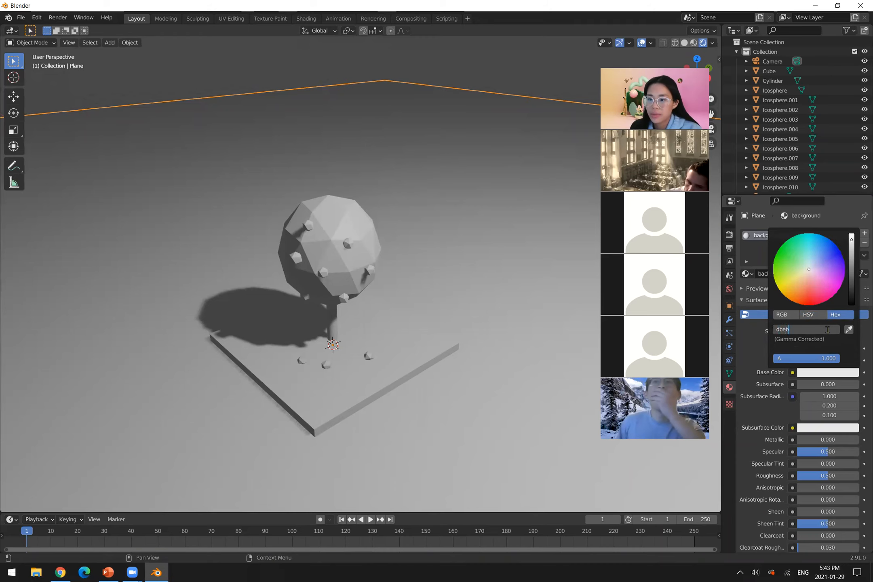
type("ef")
key("Return")
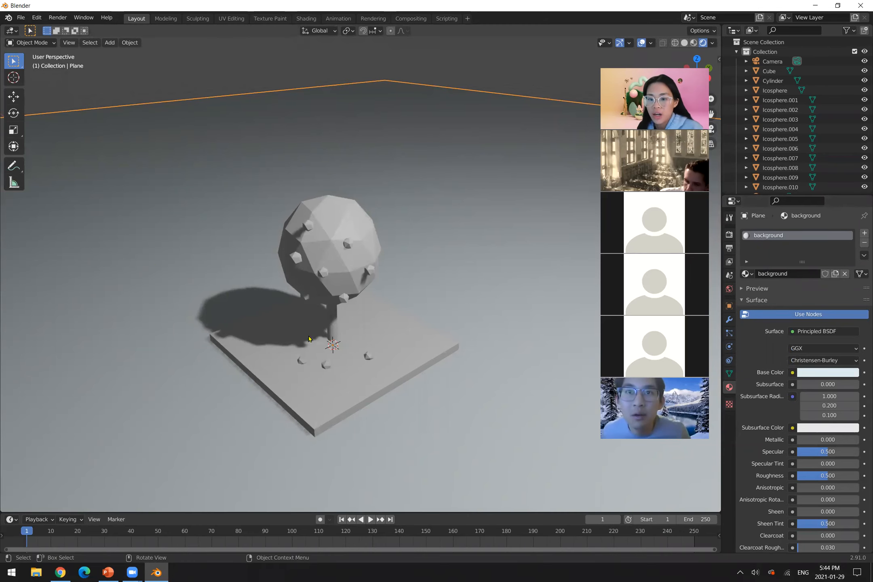
Add a new material to the square base slab under the tree and name it grass
left_click(431, 354)
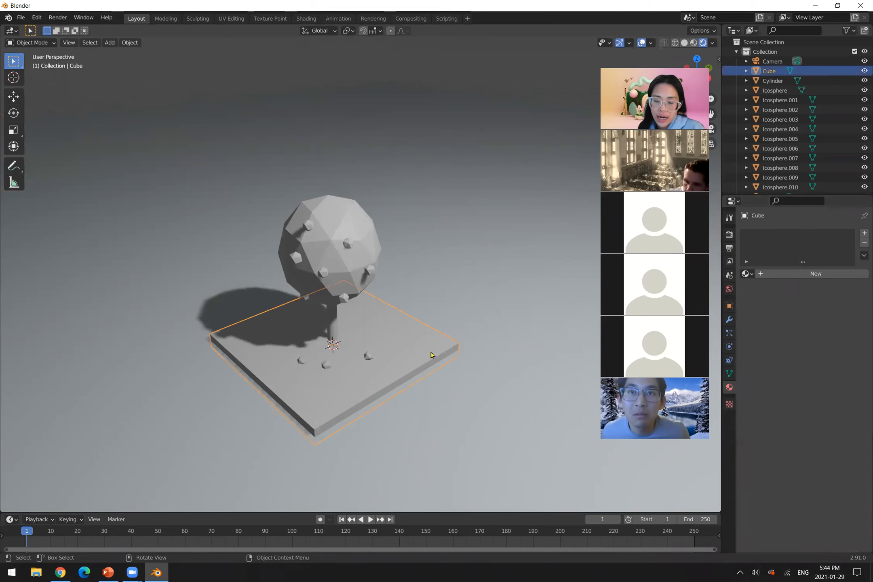
scroll(383, 363, "up", 3)
middle_click_drag(382, 363, 380, 346)
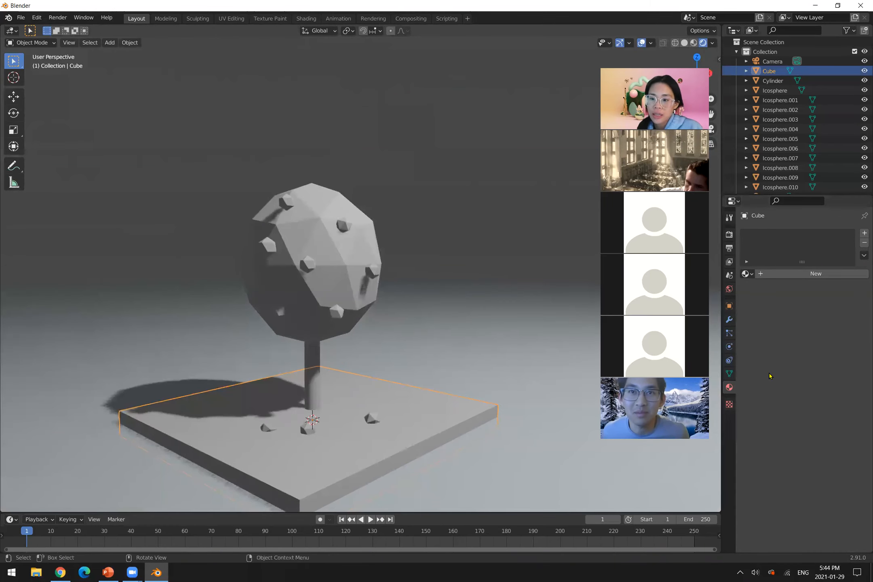
left_click(797, 275)
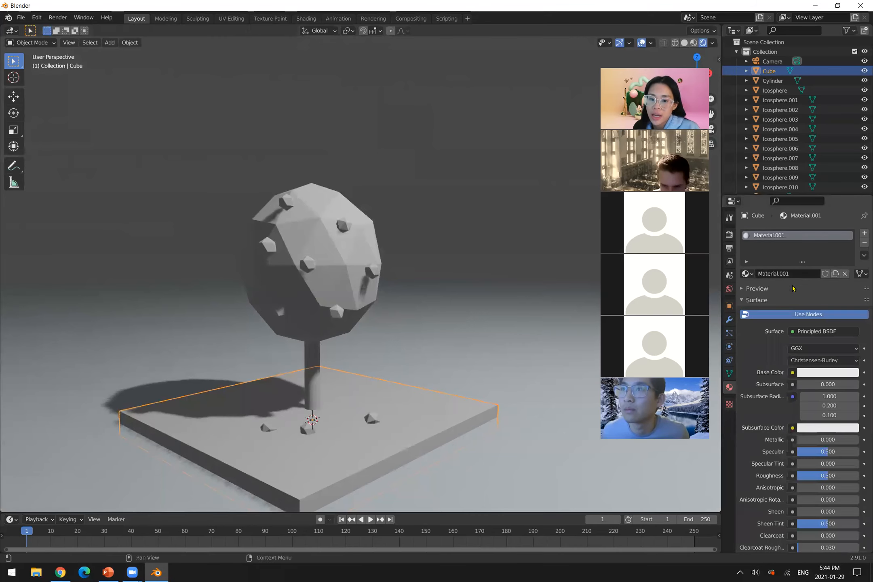
double_click(799, 273)
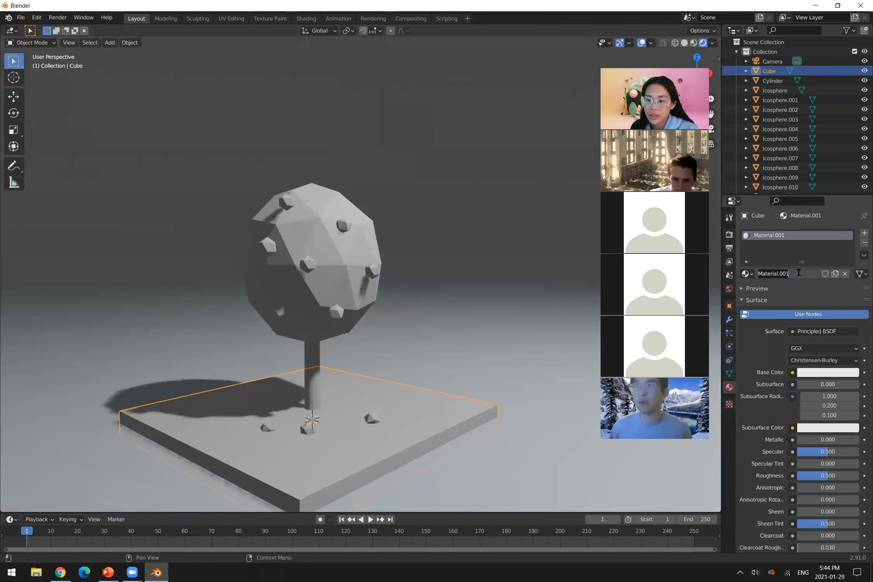
key("ctrl+a")
type("grass")
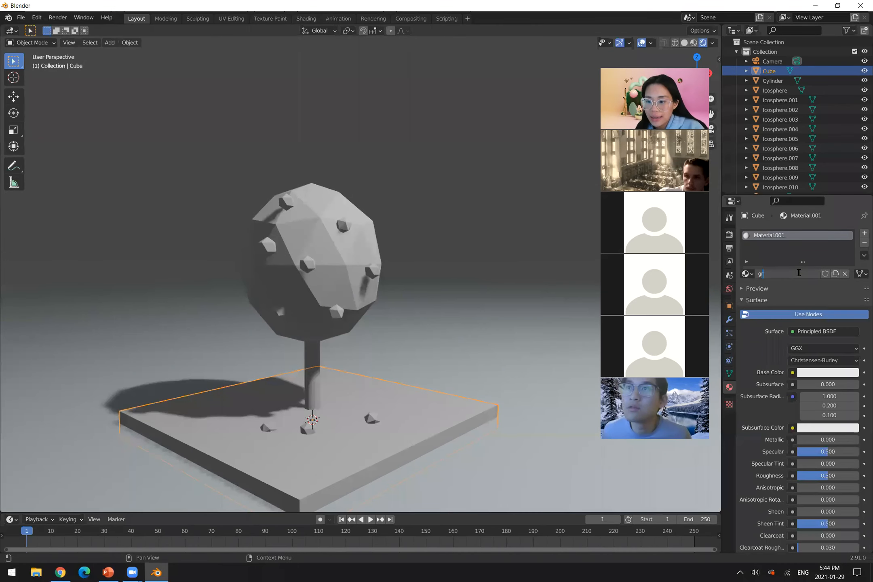
key("Return")
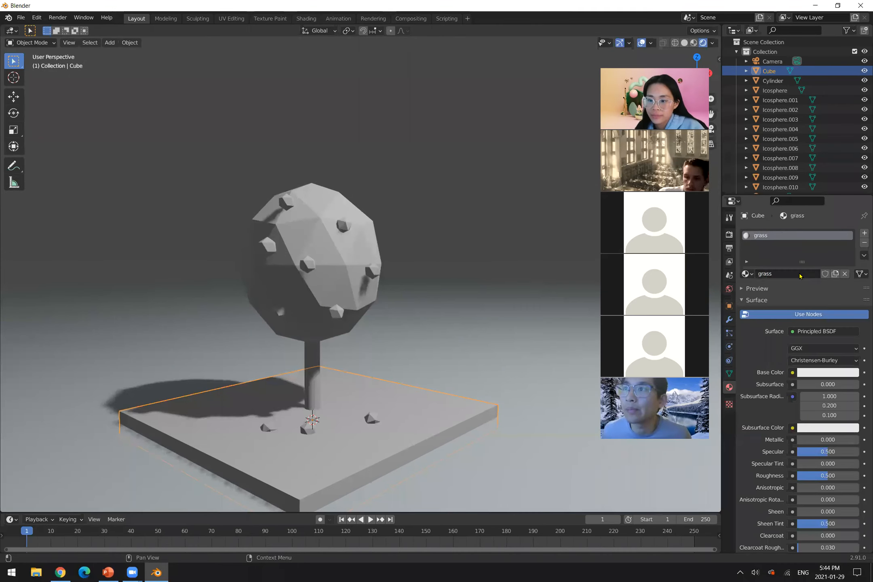
Set the grass material's base color to hex 9DBD81
left_click(810, 373)
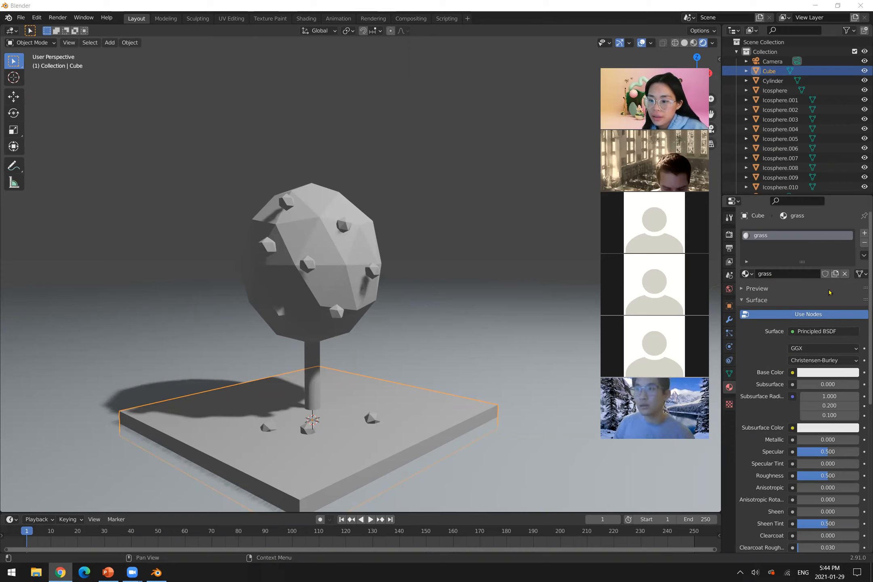
left_click(805, 379)
left_click(813, 331)
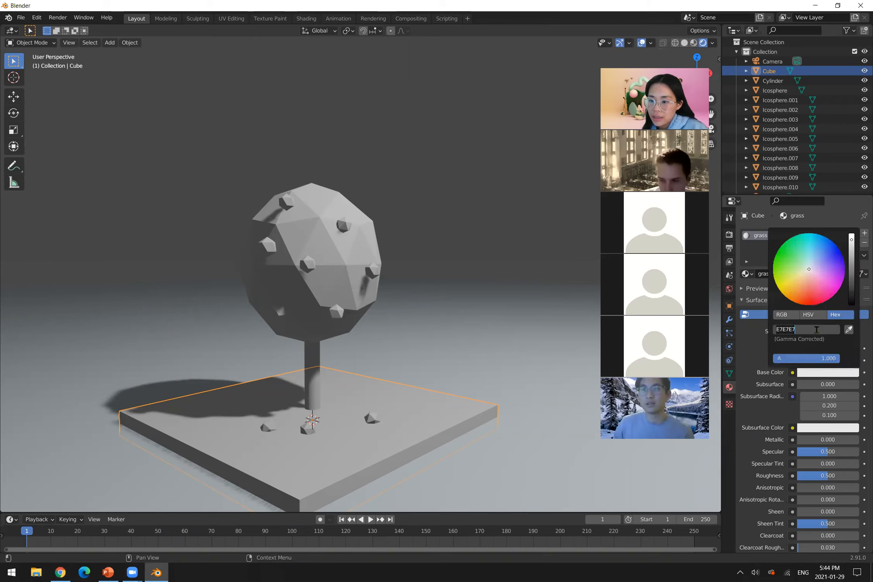
type("9DBD81")
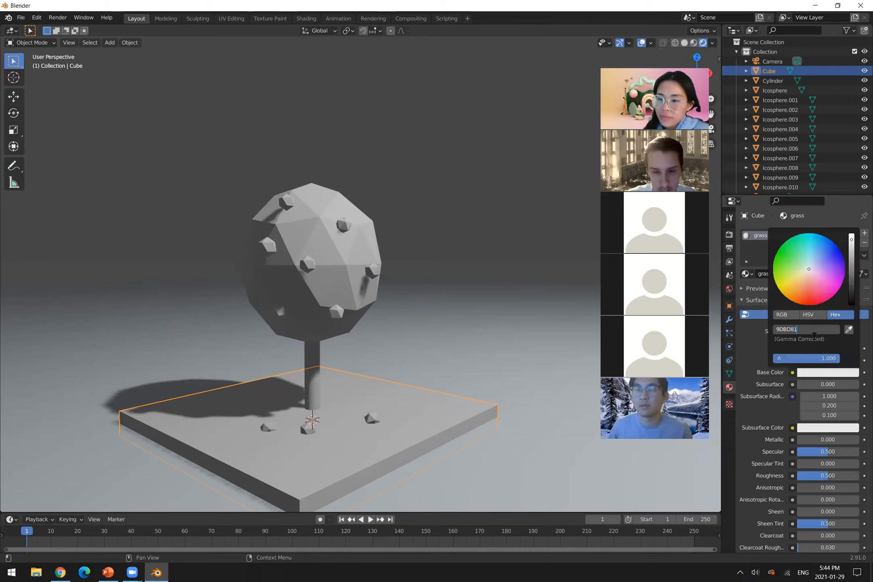
key("Return")
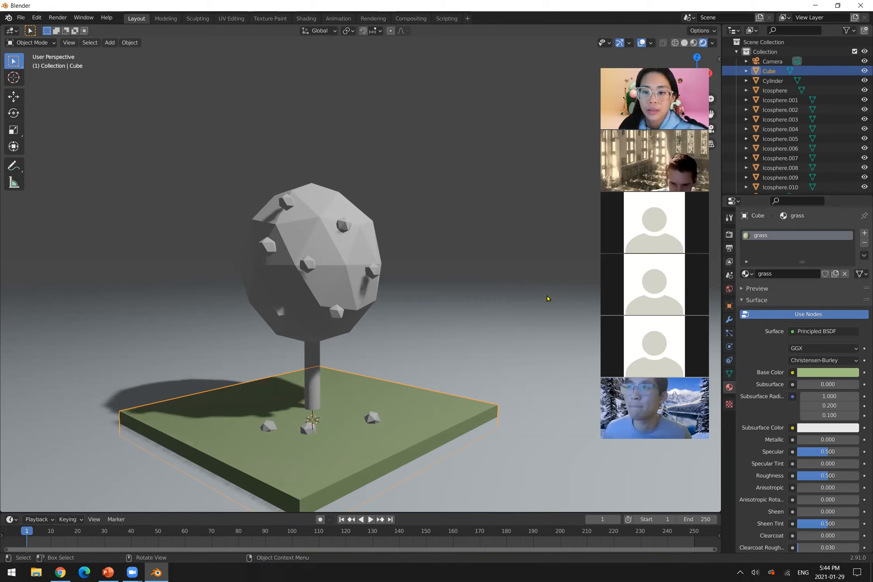
Add a new material to the large foliage icosphere and name it tree
left_click(316, 268)
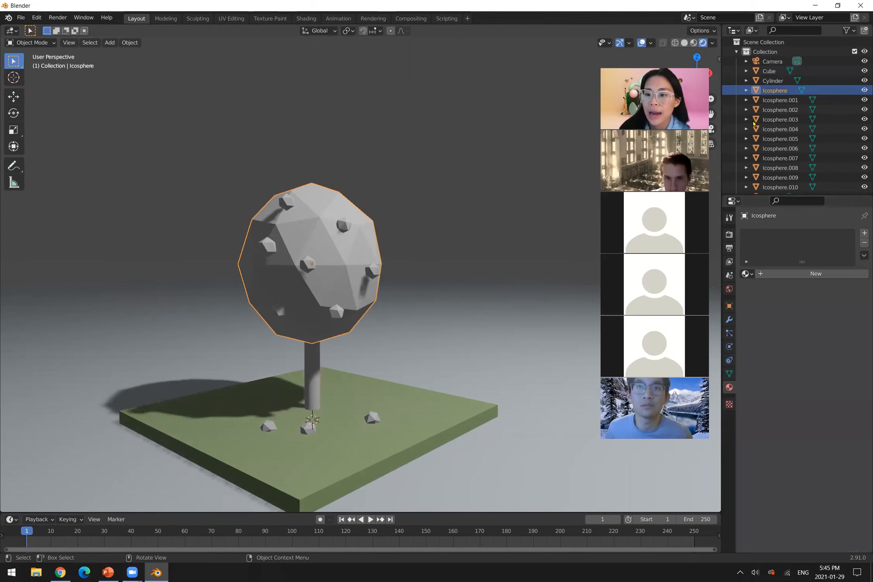
left_click(784, 275)
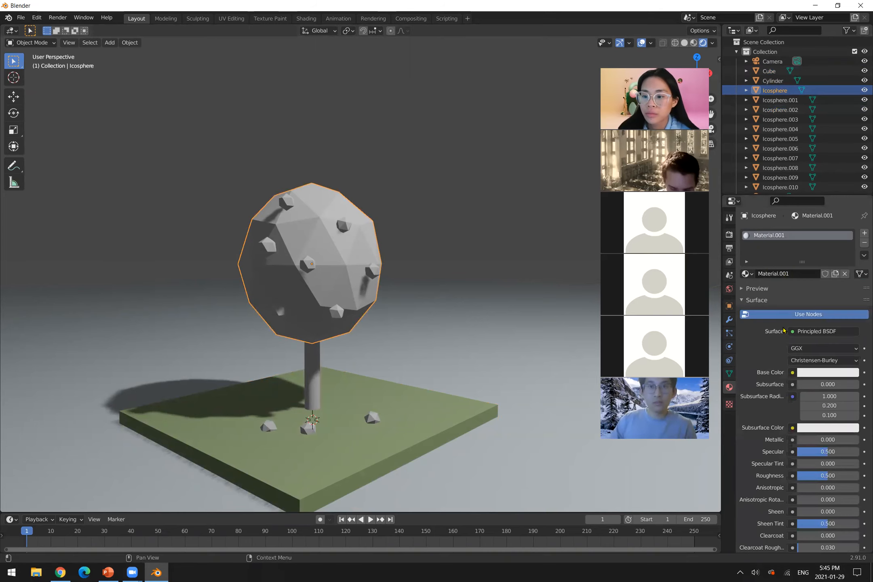
left_click(778, 272)
type("tree")
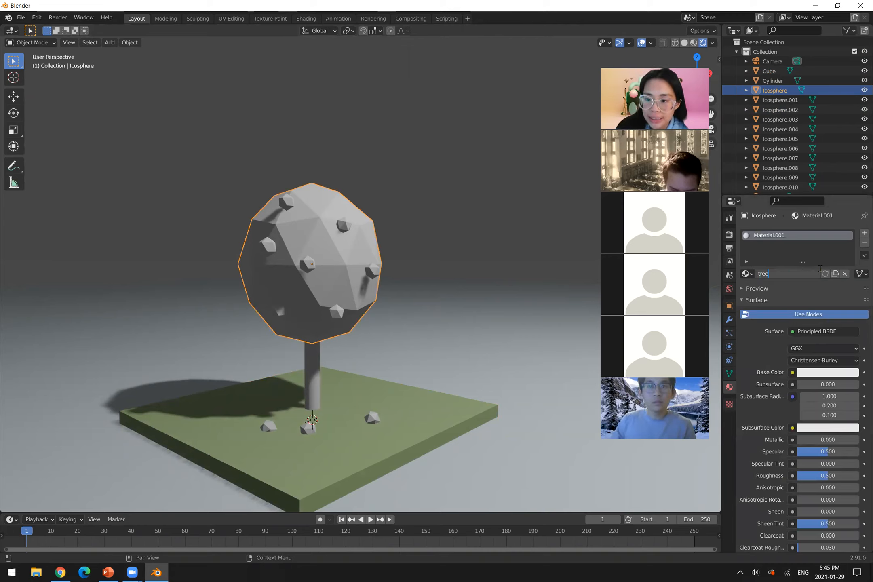
key("Return")
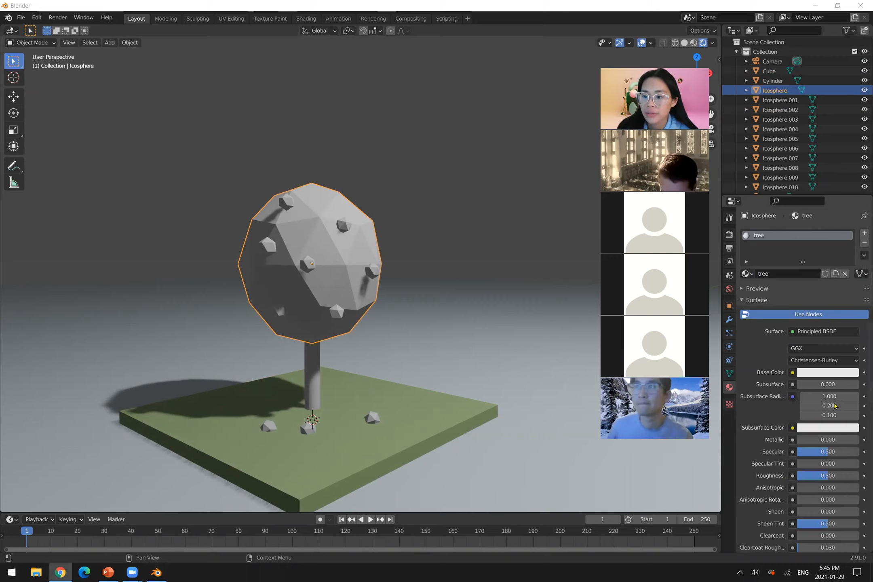
Set the tree material's base color to hex 81AA78
left_click(823, 373)
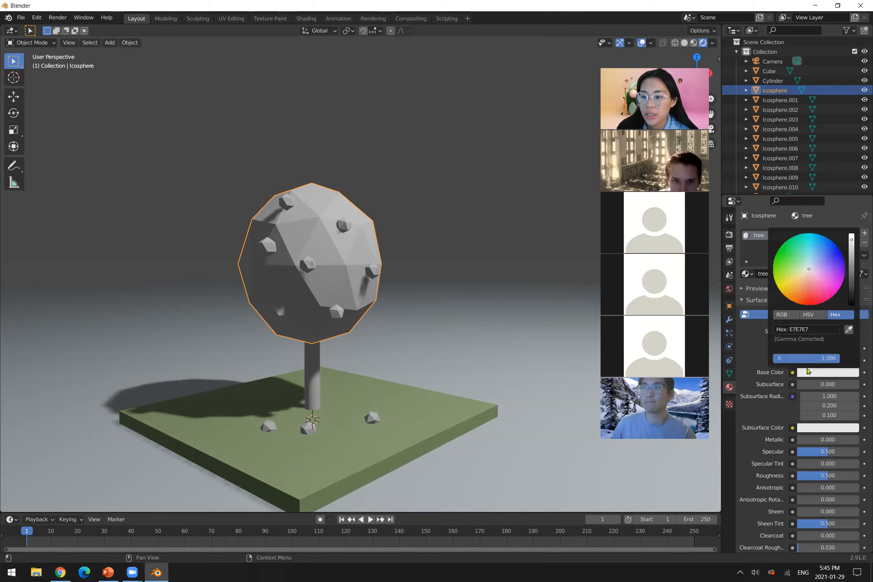
left_click(823, 328)
type("81AA78")
key("Return")
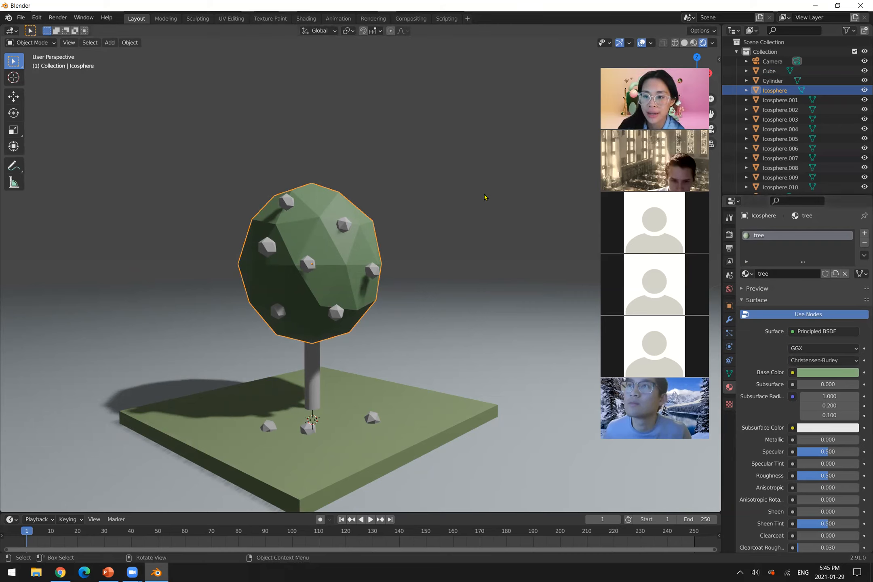
Compare the colored scene in Material Preview and Rendered viewport shading, ending in Rendered
key("z")
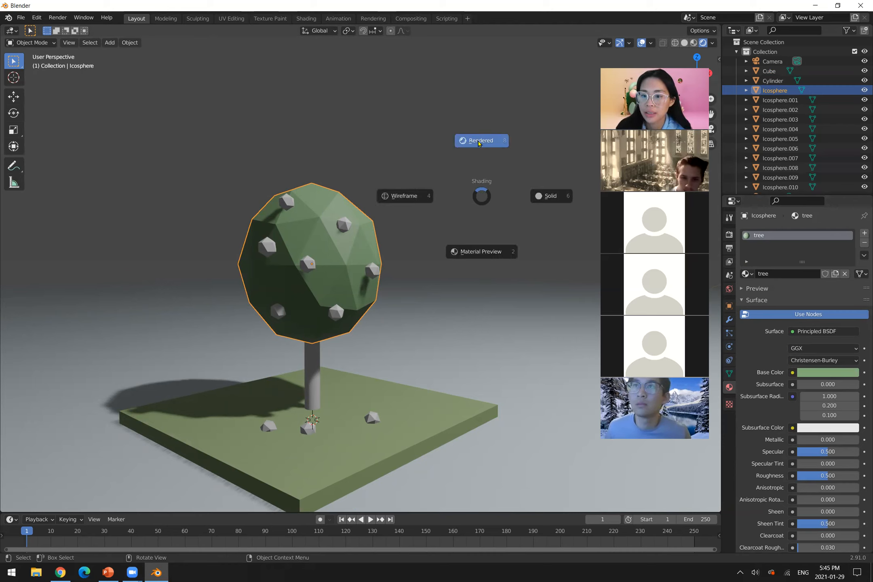
left_click(479, 142)
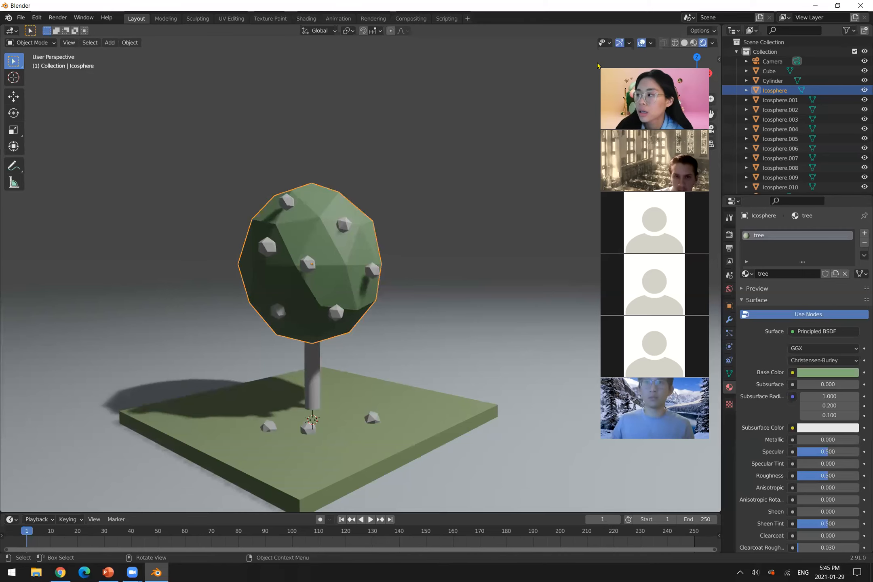
left_click(694, 43)
left_click(703, 43)
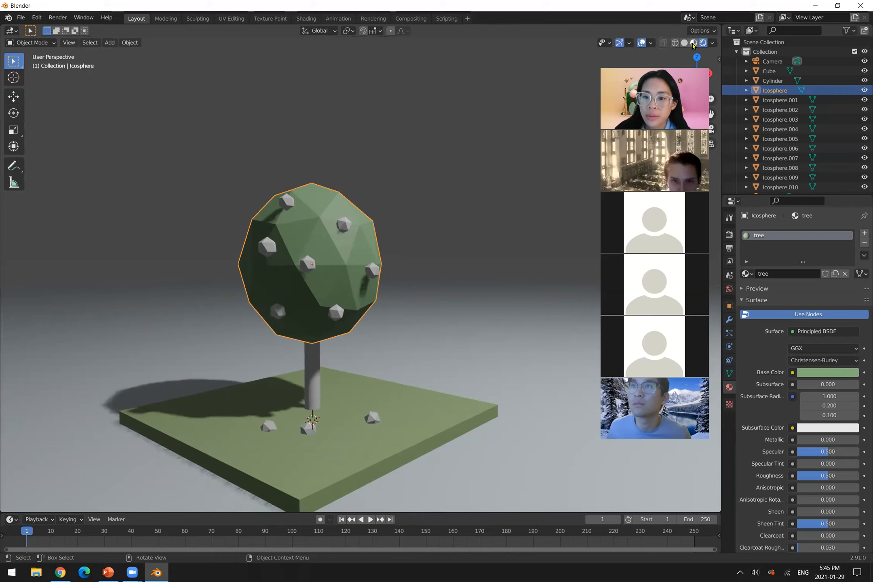
left_click(694, 43)
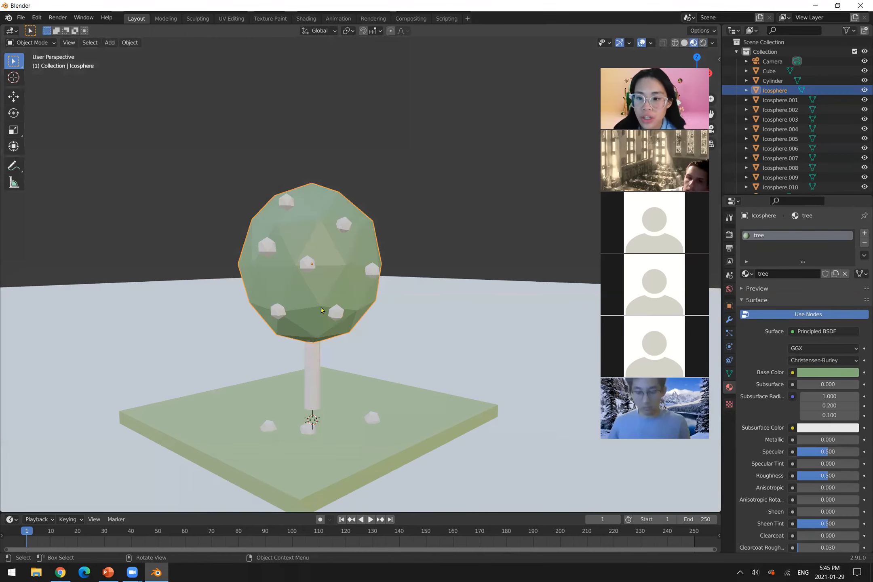
key("z")
mouse_move(331, 347)
middle_mouse_down()
mouse_move(435, 265)
mouse_move(566, 283)
middle_mouse_up()
Lower the apple near the top of the foliage by about 0.015 m along the Z axis
key("shift")
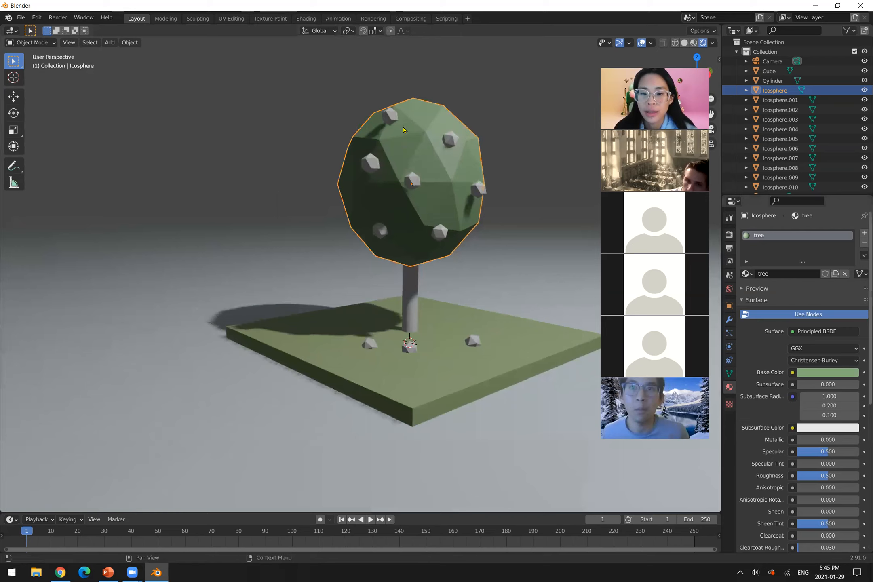
left_click(391, 116)
middle_click_drag(391, 116, 352, 181)
key("g")
key("z")
left_click(358, 184)
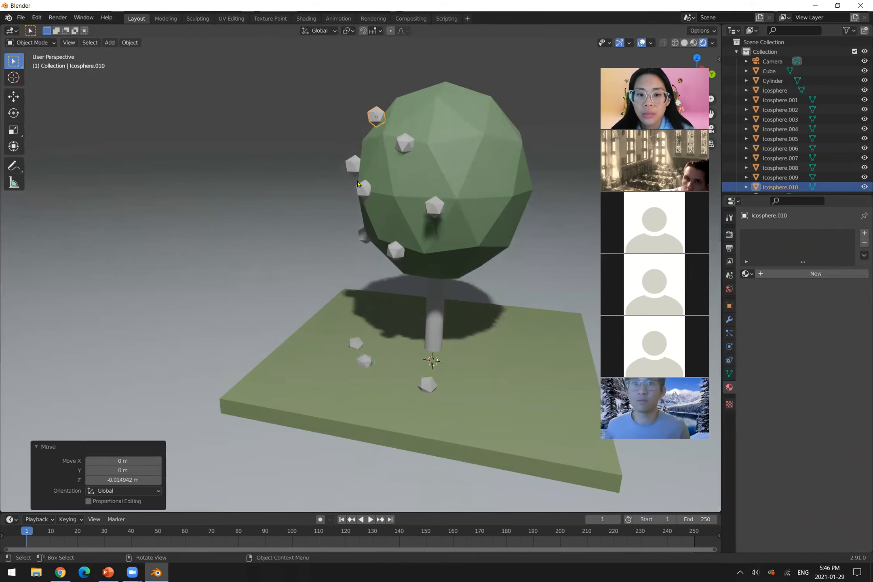
middle_click_drag(437, 168, 530, 195)
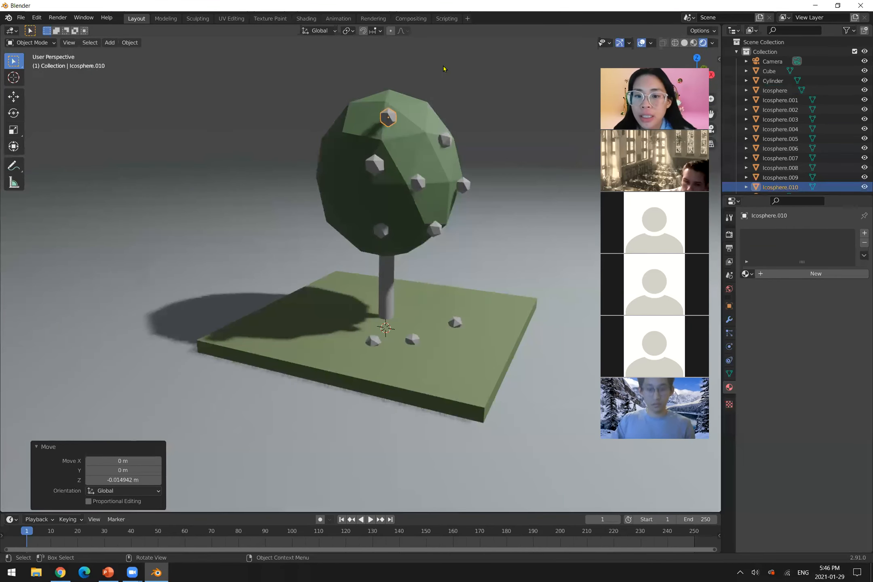
middle_click_drag(413, 163, 536, 111)
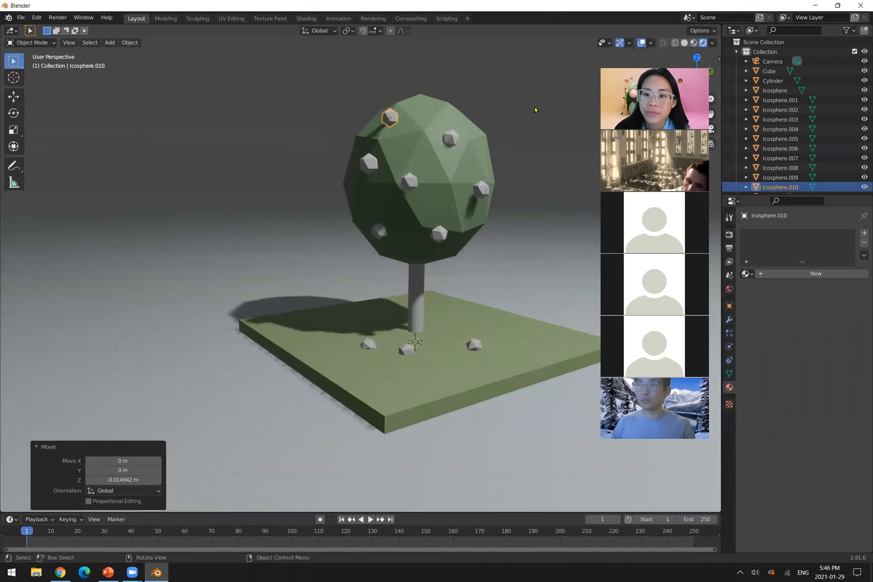
Add a new material to the tree's trunk cylinder and name it trunk
left_click(457, 246)
left_click(415, 287)
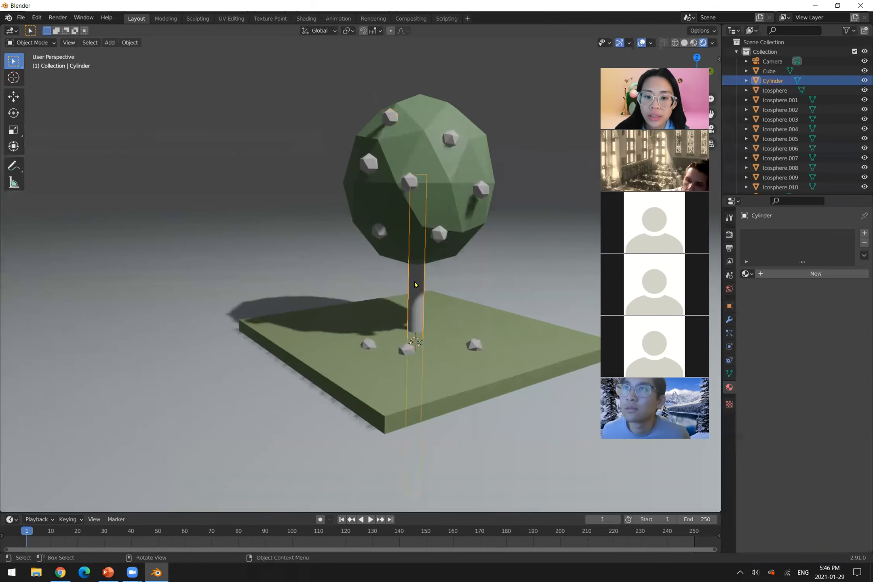
left_click(762, 275)
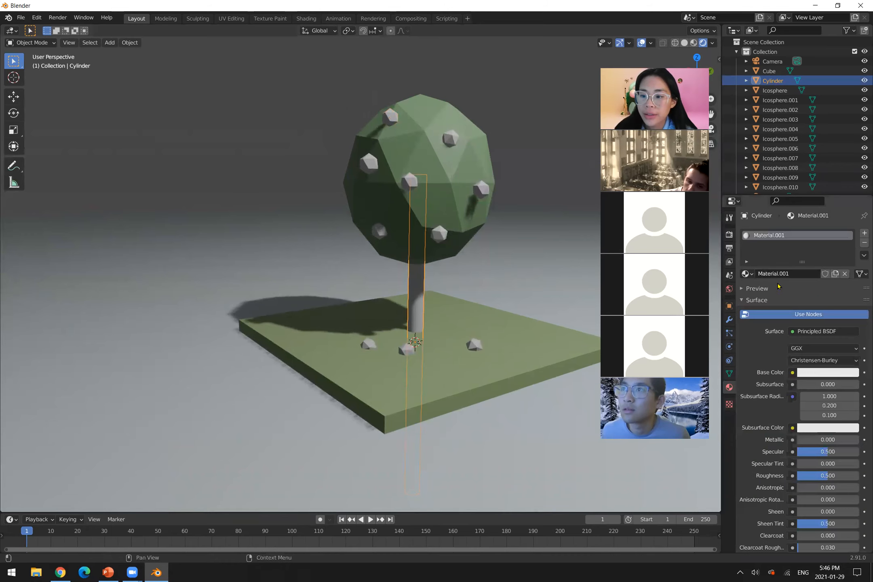
left_click(786, 275)
type("tru")
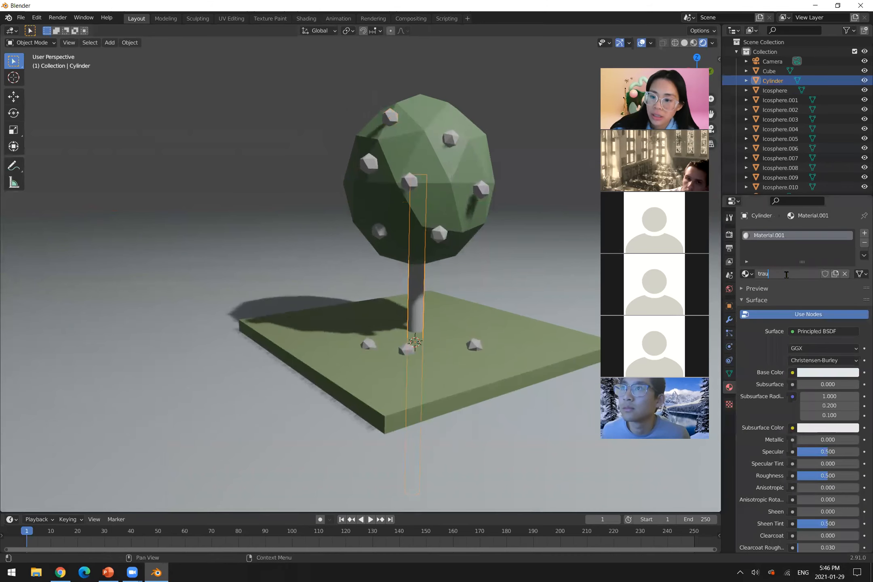
type("nk")
key("Return")
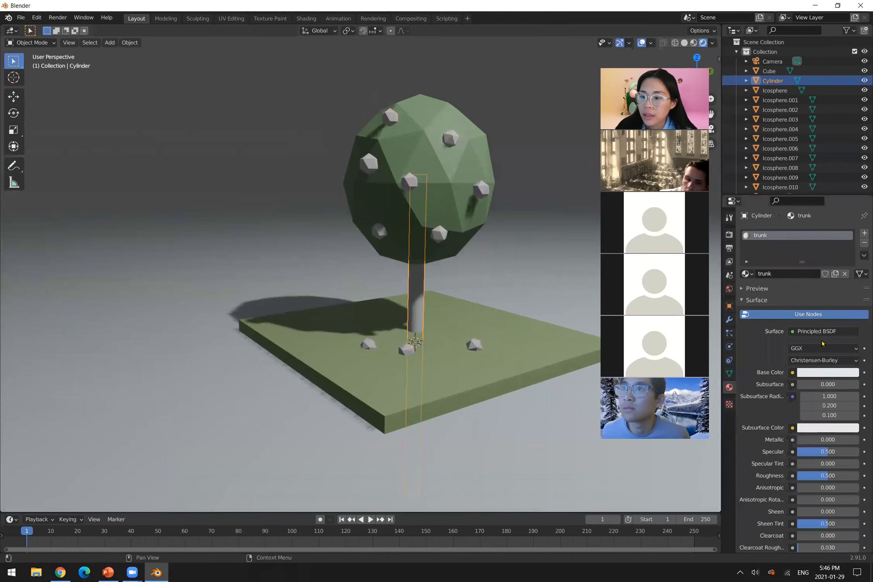
Set the trunk material's base color to hex B08768
left_click(823, 374)
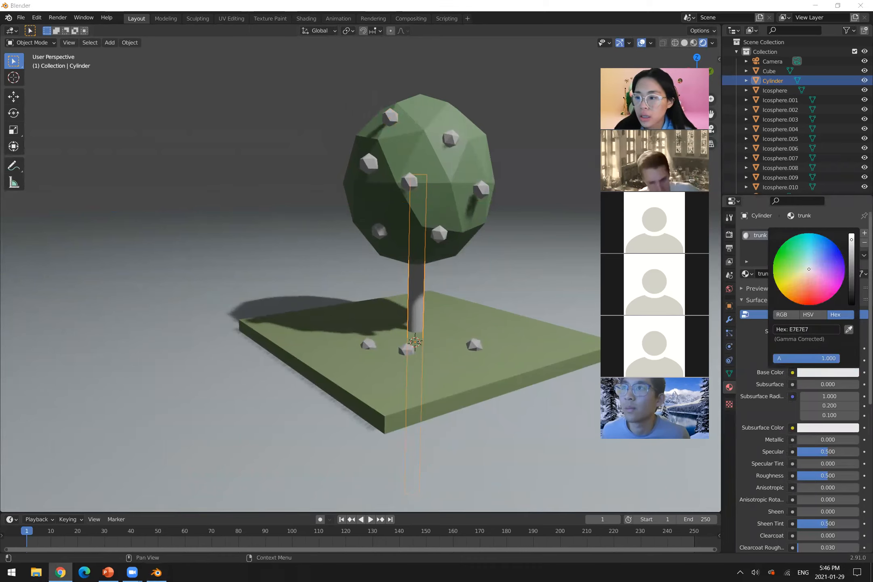
left_click(810, 330)
type("B08768")
key("Return")
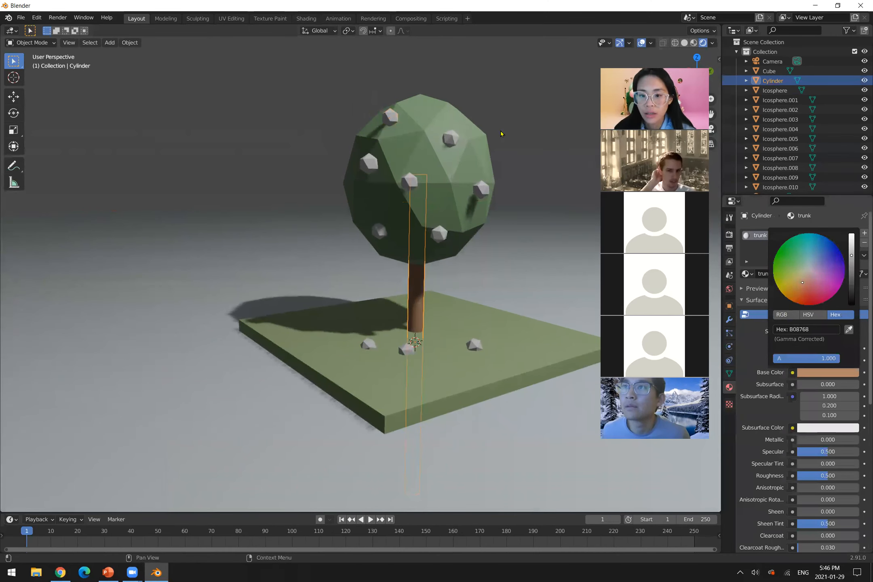
Add a new material to the apple near the top of the foliage and name it apple
left_click(393, 120)
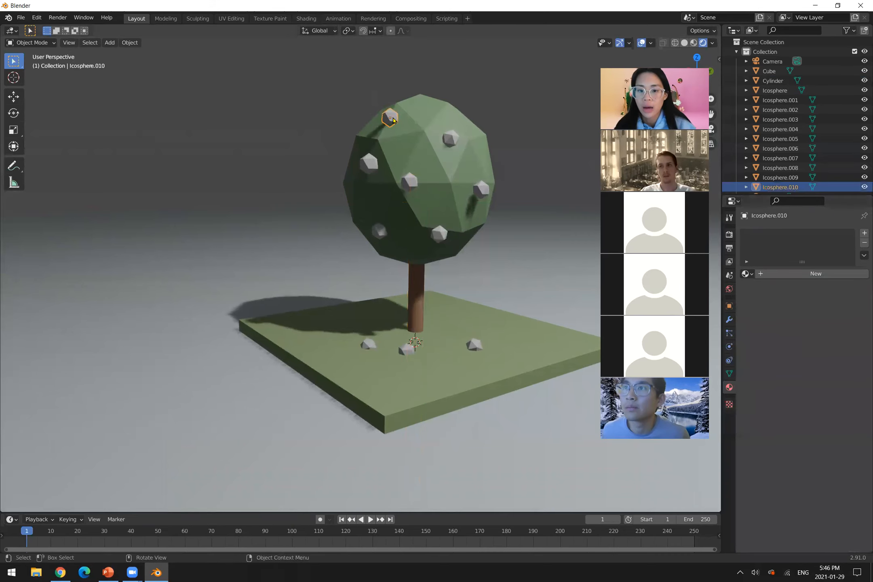
left_click(792, 274)
left_click(800, 271)
type("apple")
key("Return")
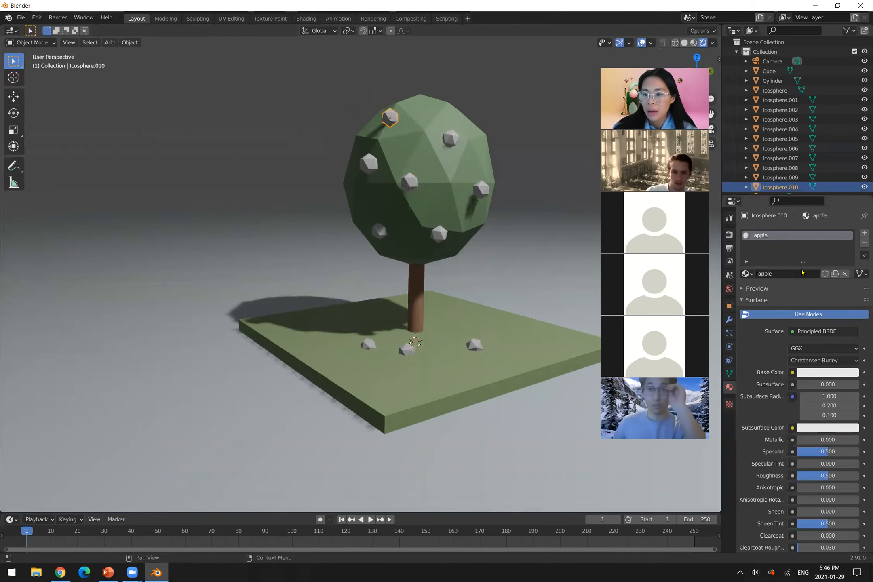
Set the apple material's base color to hex E7463A
key("alt+Tab")
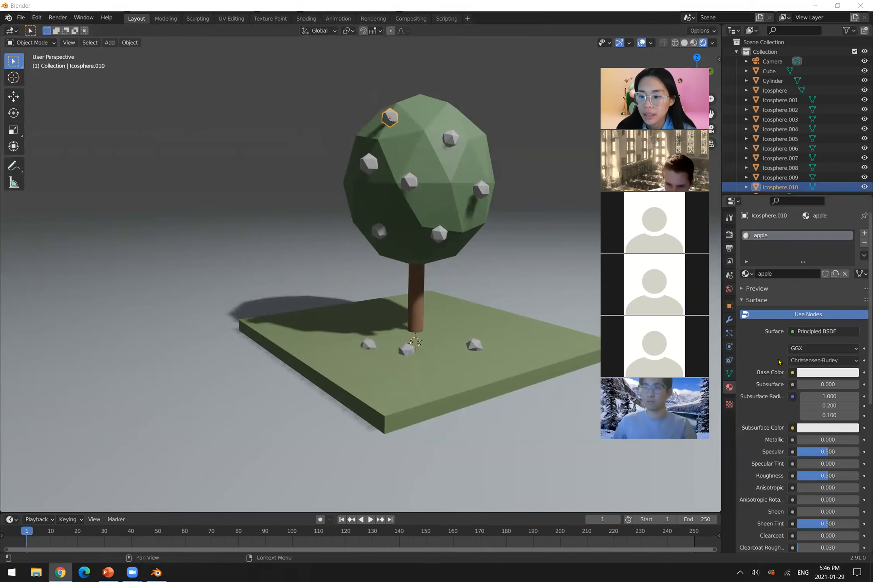
left_click(808, 373)
left_click(822, 329)
type("E7463A")
key("Return")
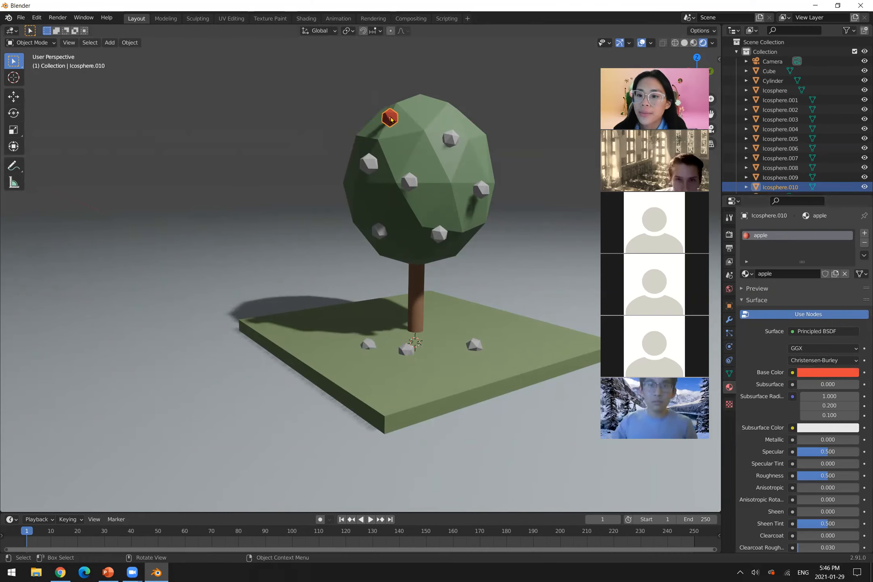
Link the red apple's material to the nine uncolored apples on the foliage and grass
left_click(450, 140)
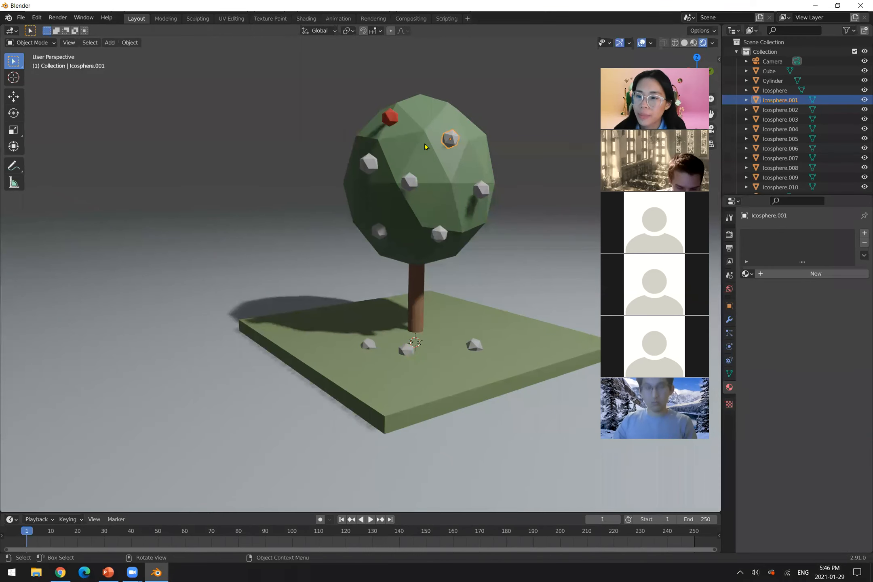
left_click(482, 190, "shift")
left_click(409, 182, "shift")
left_click(369, 164, "shift")
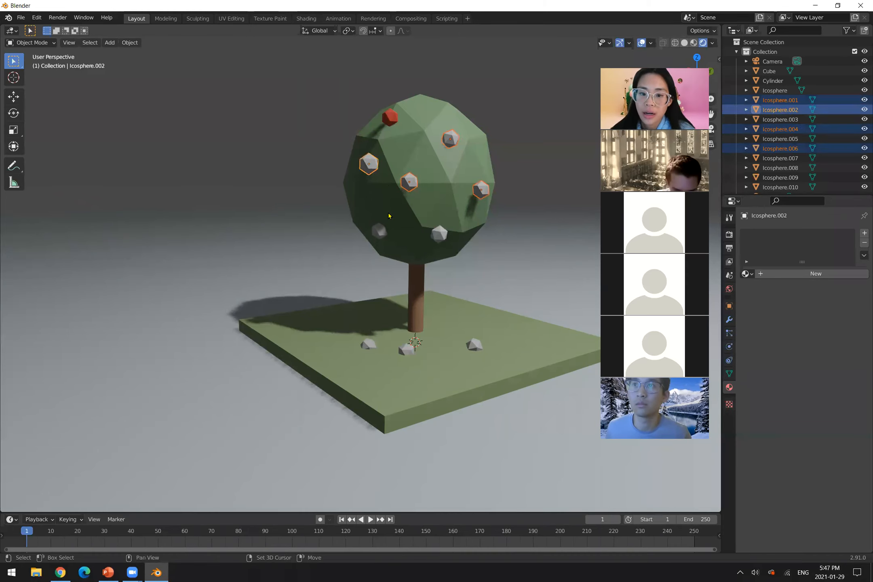
left_click(439, 233, "shift")
left_click(379, 230, "shift")
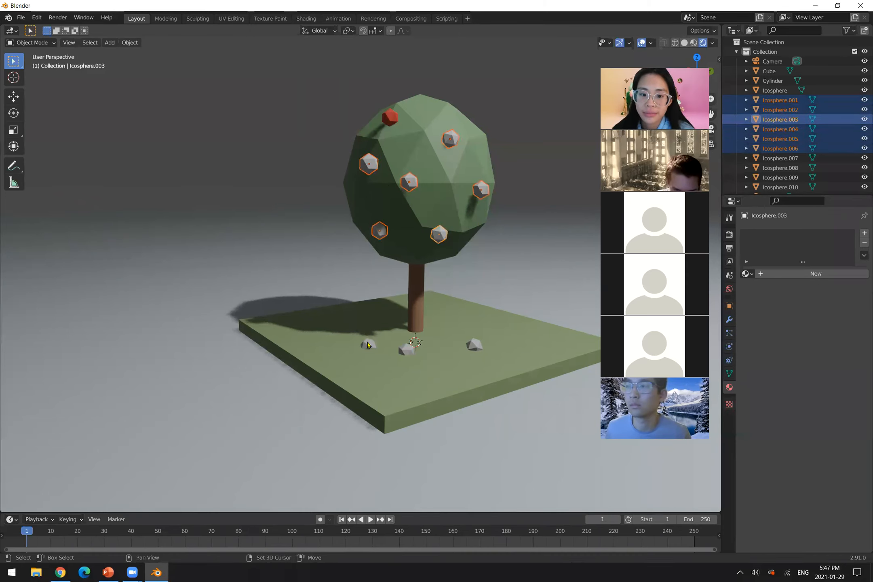
left_click(368, 344, "shift")
left_click(407, 349, "shift")
left_click(477, 347, "shift")
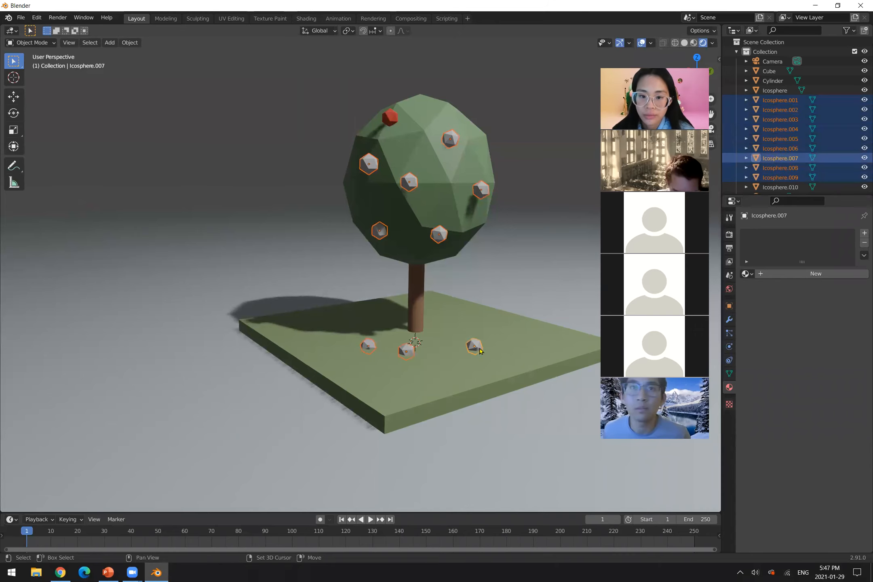
left_click(389, 118, "shift")
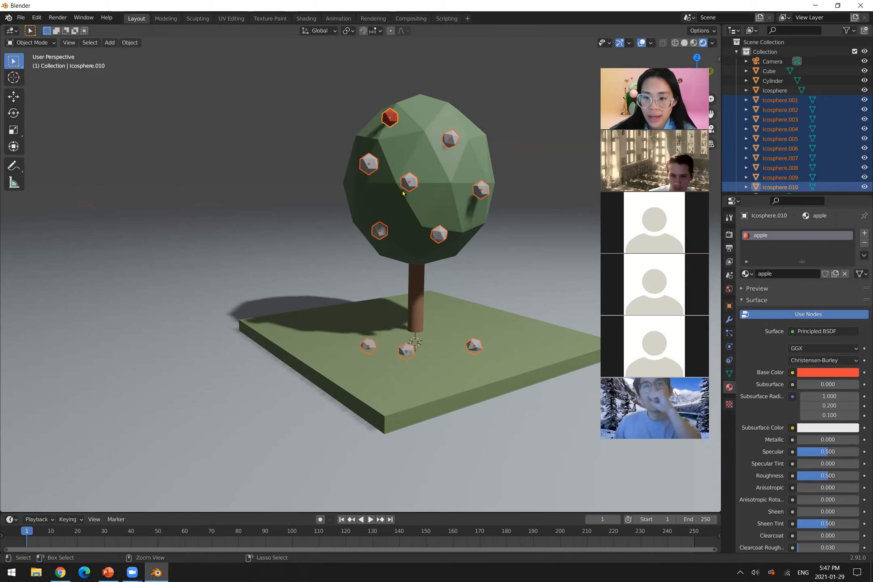
key("ctrl+l")
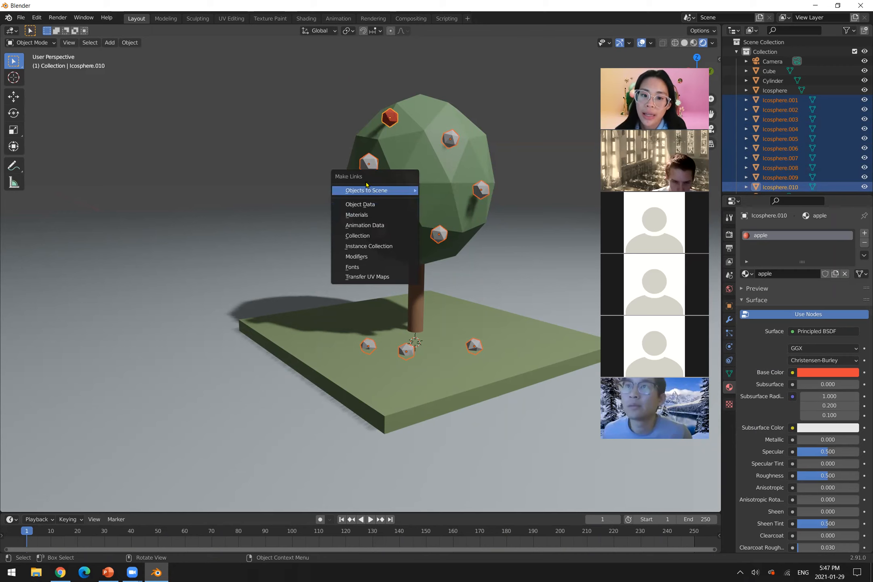
left_click(363, 219)
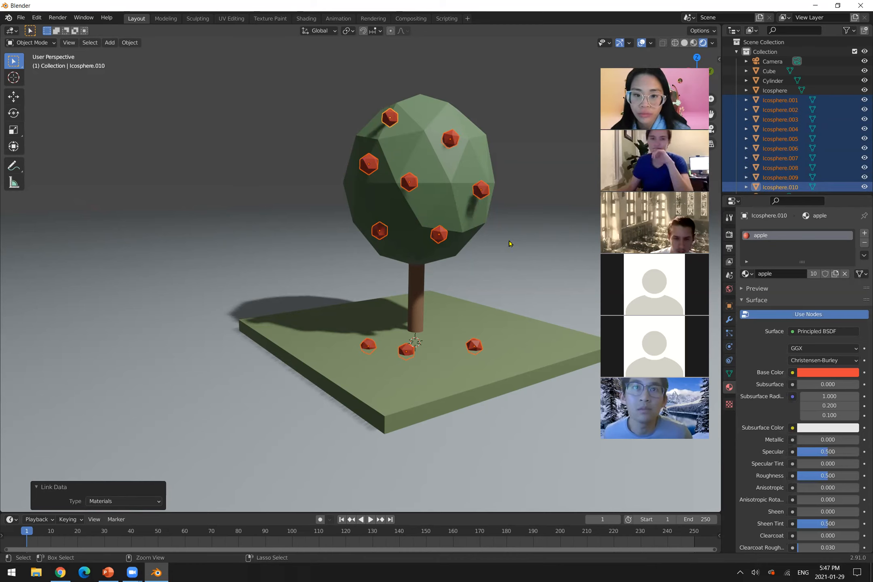
Undo the material link and the selection of the apples
key("ctrl+z")
key("ctrl+z")
key("ctrl+z")
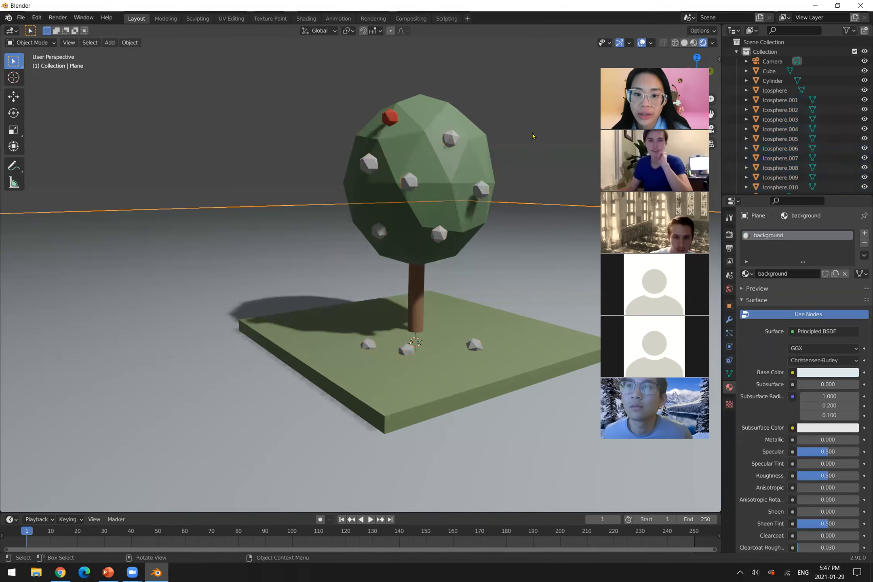
Select the nine gray apples with the red one as the active object, link its material to them, and deselect everything
left_click(450, 140)
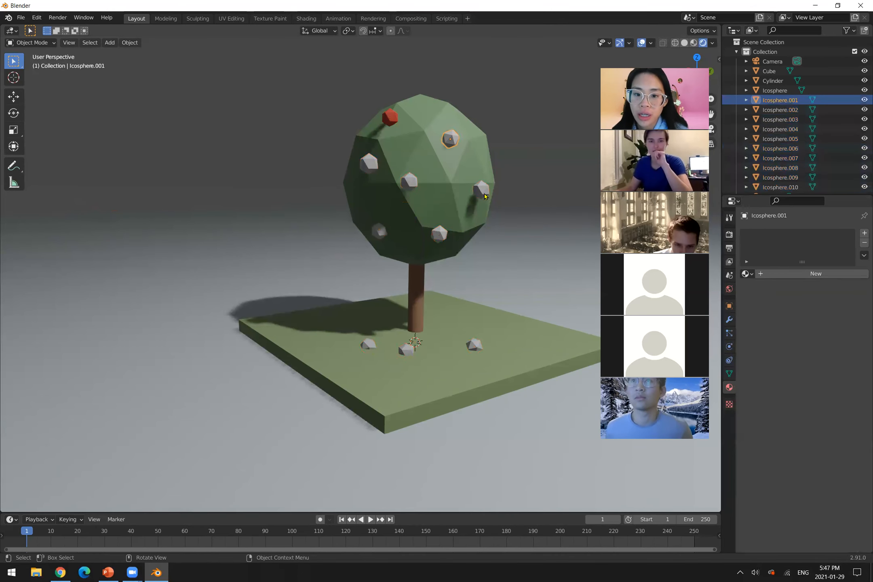
left_click(482, 191, "shift")
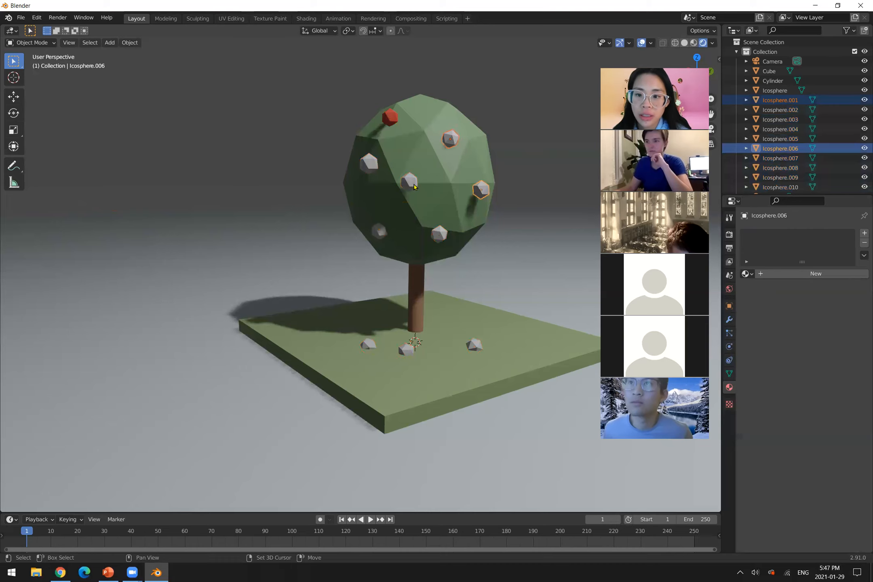
left_click(409, 182, "shift")
left_click(379, 231, "shift")
left_click(439, 237, "shift")
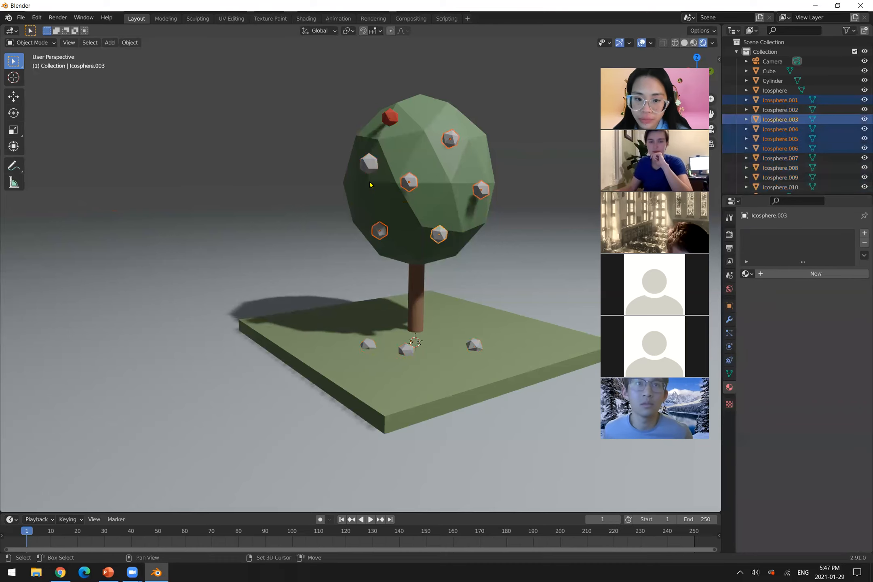
left_click(366, 170, "shift")
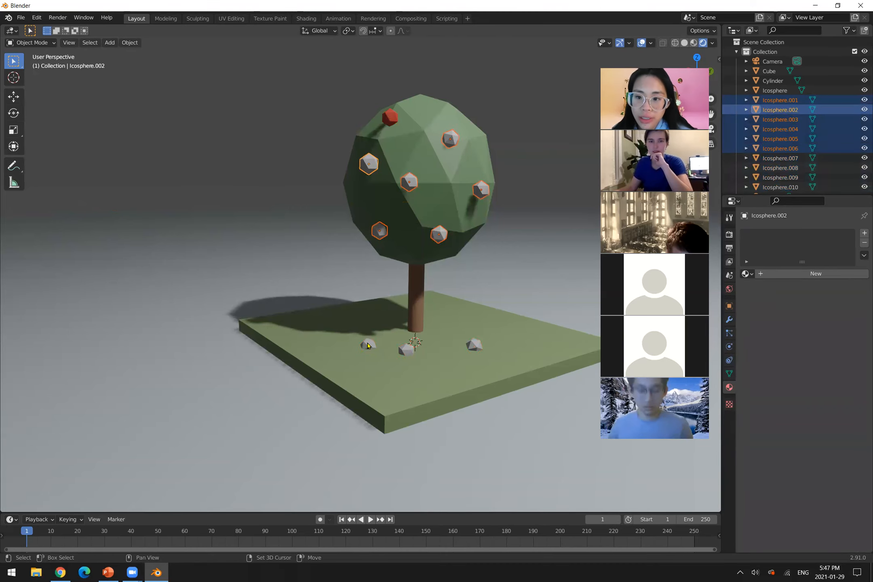
left_click(368, 345, "shift")
left_click(407, 350, "shift")
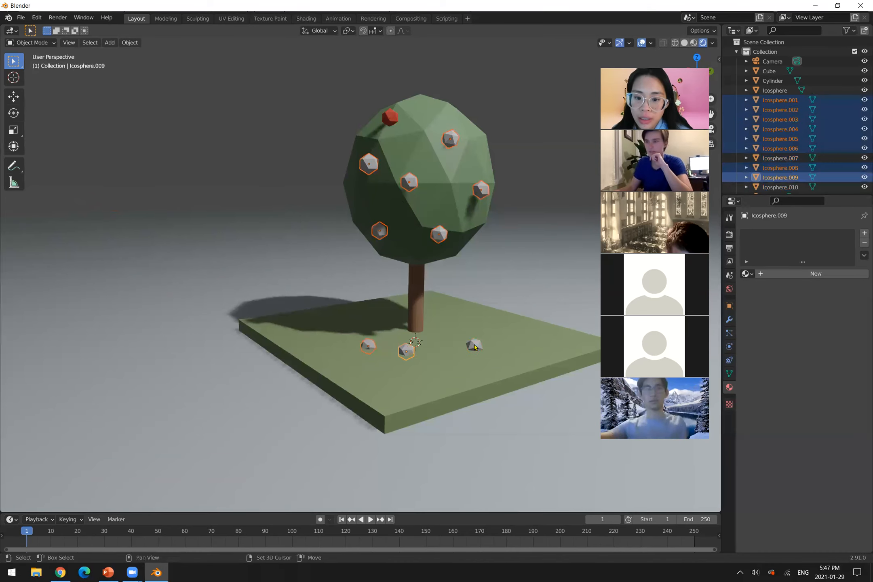
left_click(475, 347, "shift")
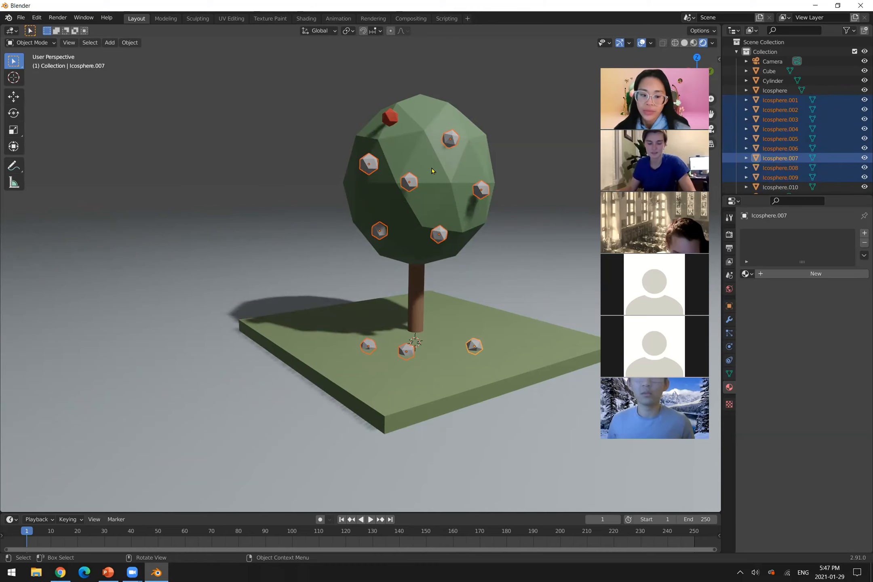
left_click(389, 121, "shift")
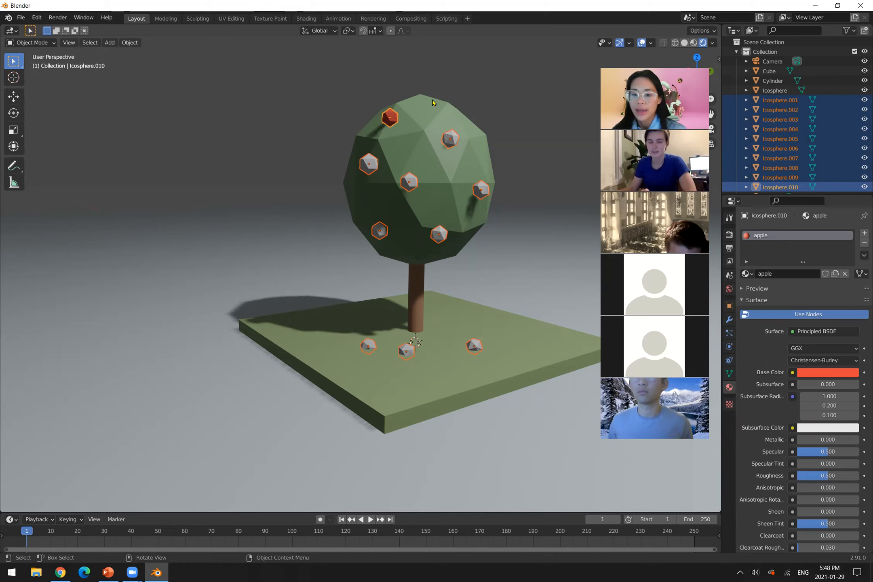
key("ctrl")
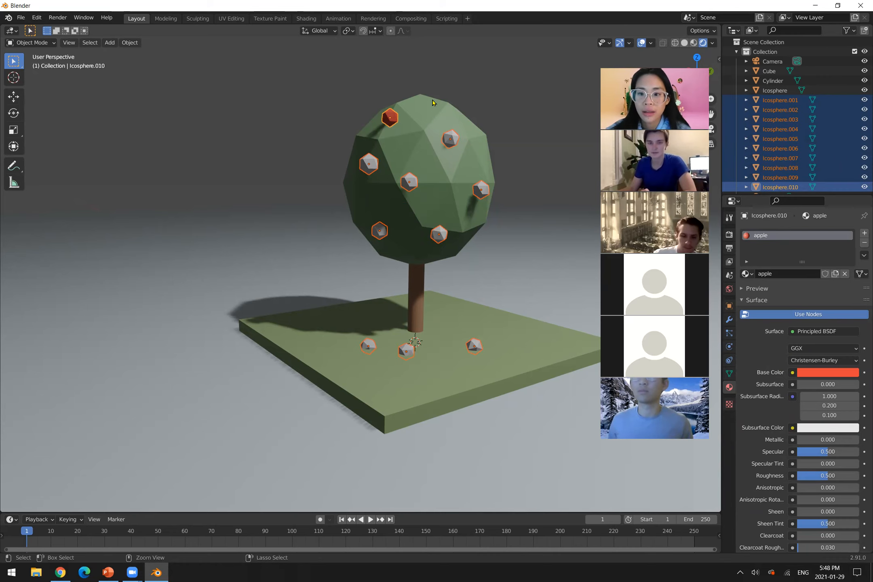
key("ctrl+l")
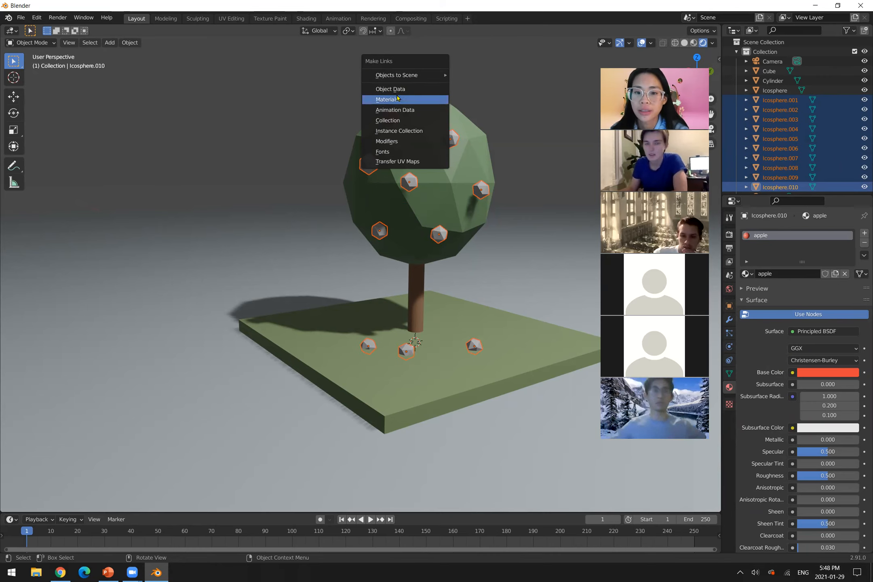
left_click(396, 100)
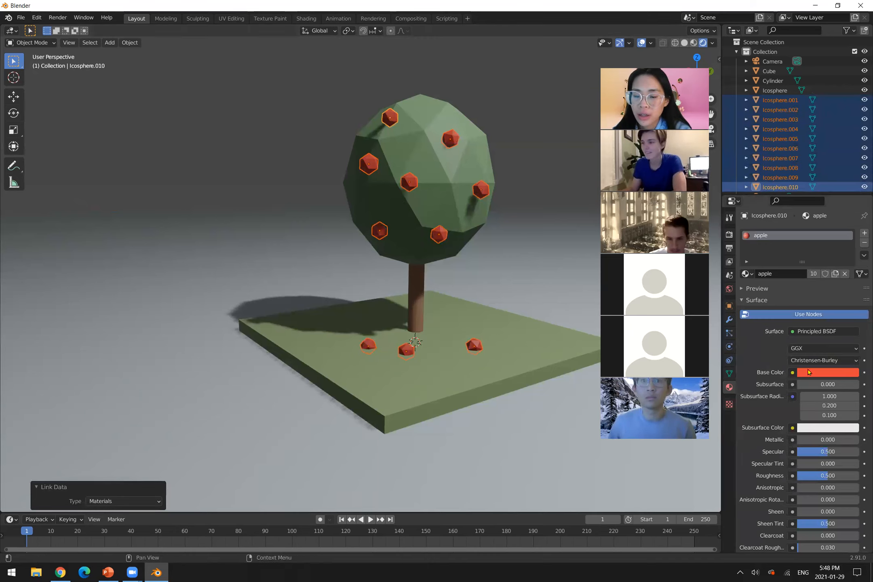
left_click(519, 130)
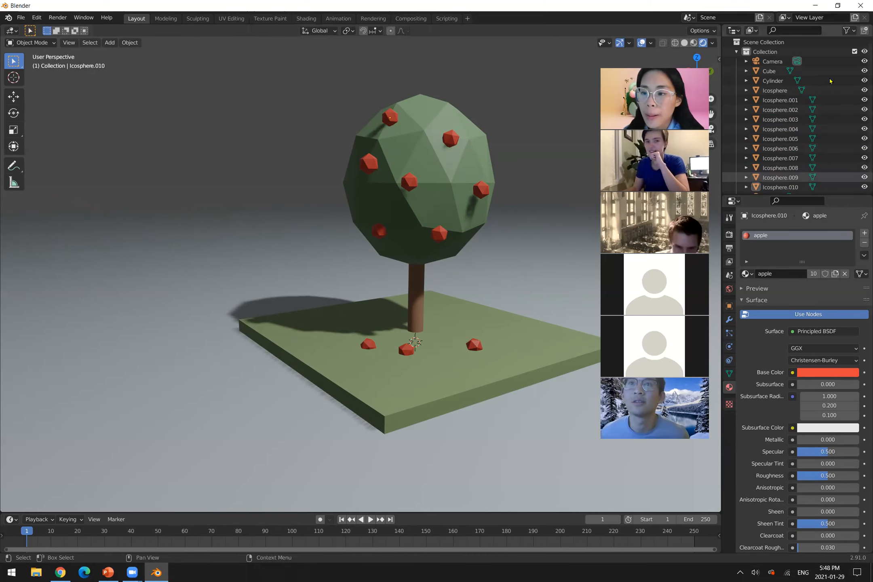
Move the apple near the top of the foliage by about -0.0006 m in X, 0.0024 m in Y and -0.0046 m in Z
left_click(394, 118)
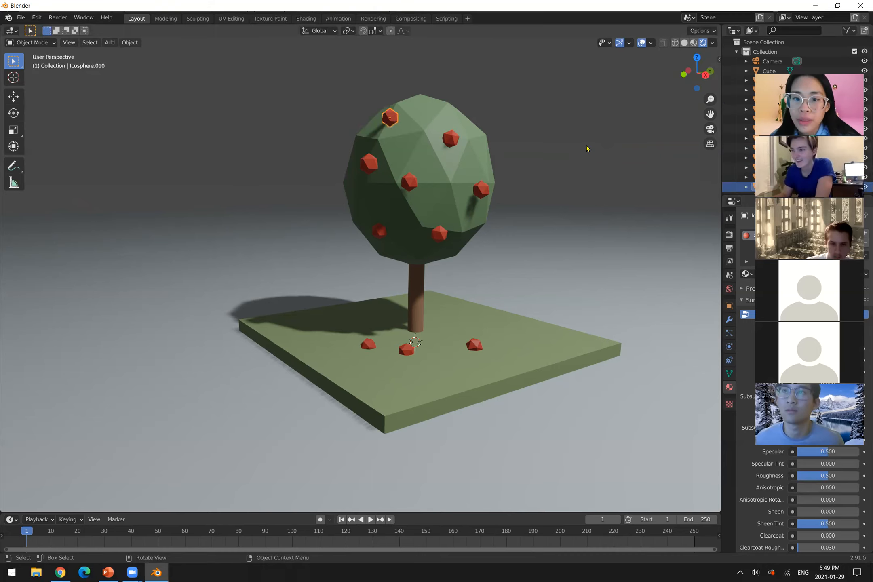
middle_click_drag(485, 170, 442, 190)
middle_click_drag(501, 203, 542, 181)
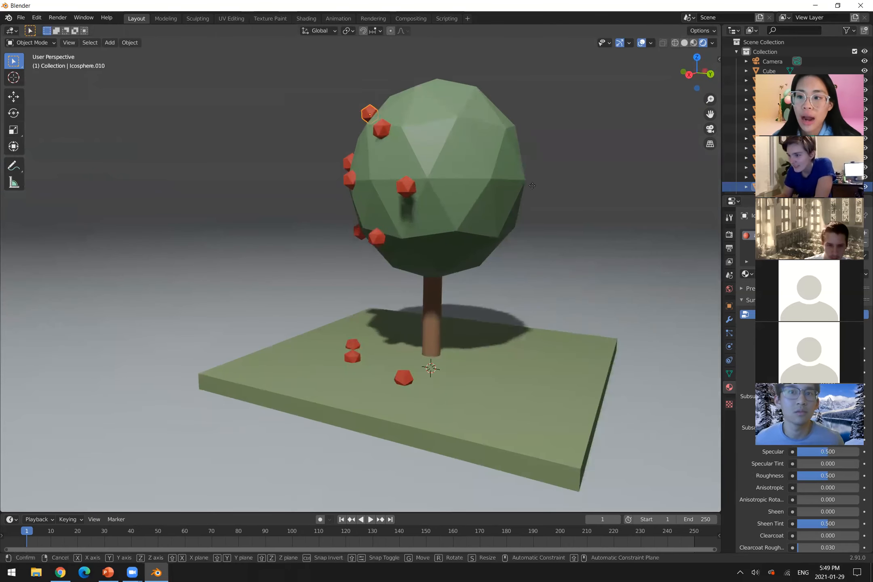
key("g")
left_click(529, 196)
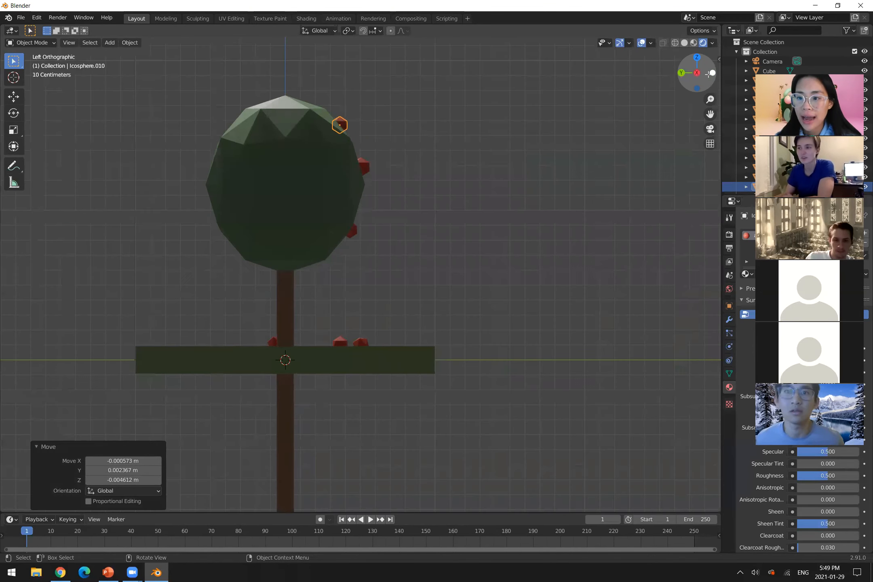
left_click(705, 73)
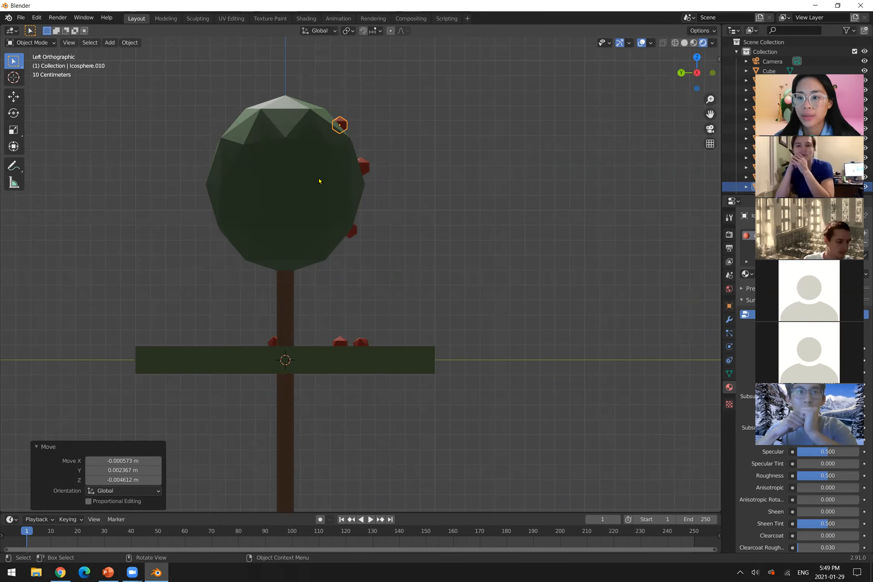
middle_click_drag(387, 221, 243, 238)
middle_click_drag(431, 210, 413, 195)
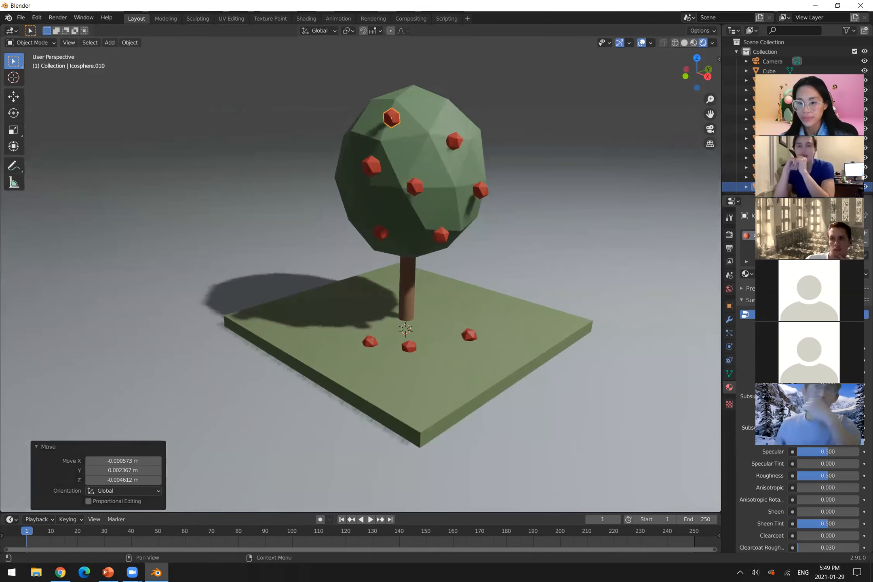
Add an area light at the world origin
scroll(347, 269, "down", 3)
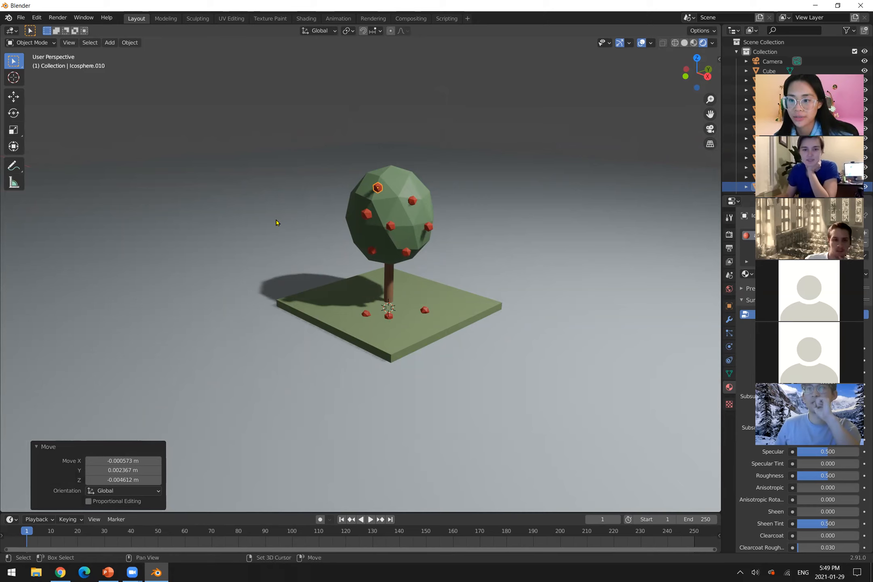
key("shift+a")
mouse_move(277, 222)
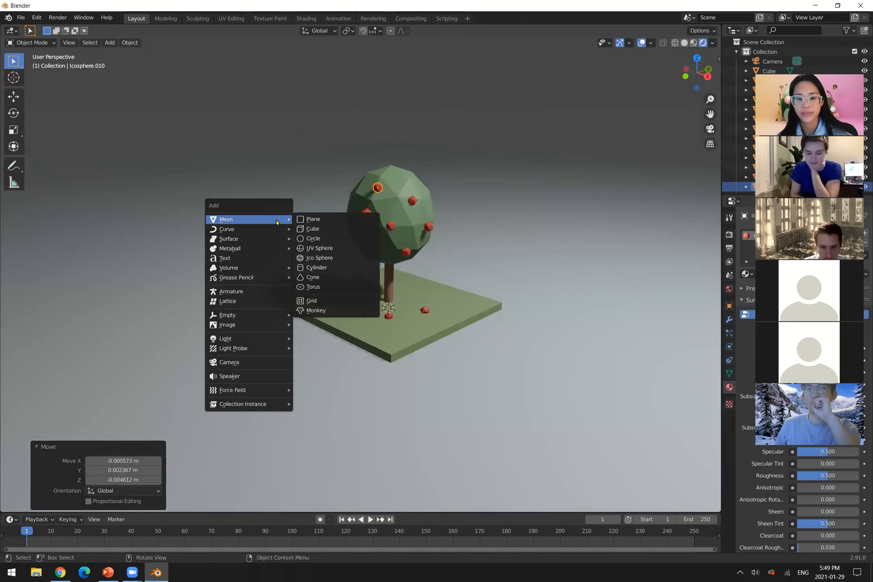
mouse_move(261, 340)
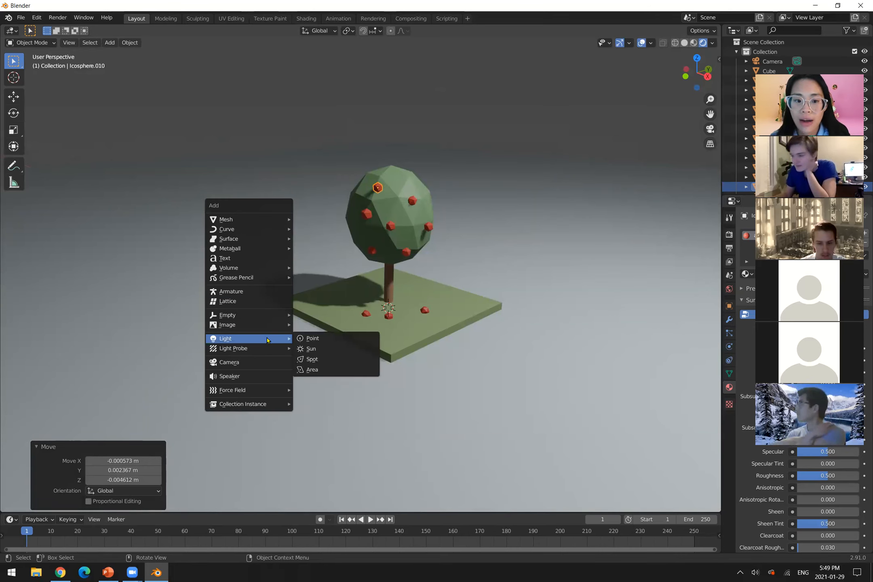
left_click(314, 370)
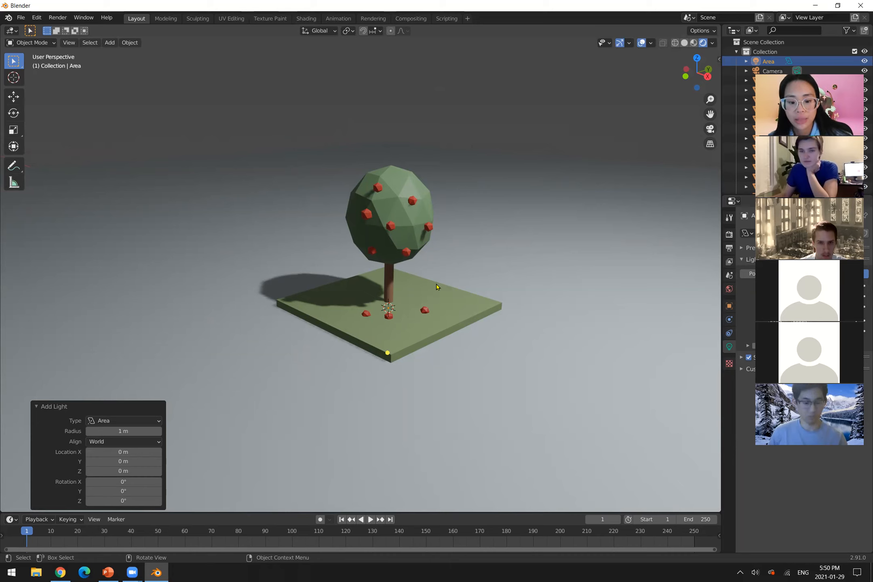
Raise the area light about 3.048 m along the Z axis so it sits above the tree
key("g")
key("z")
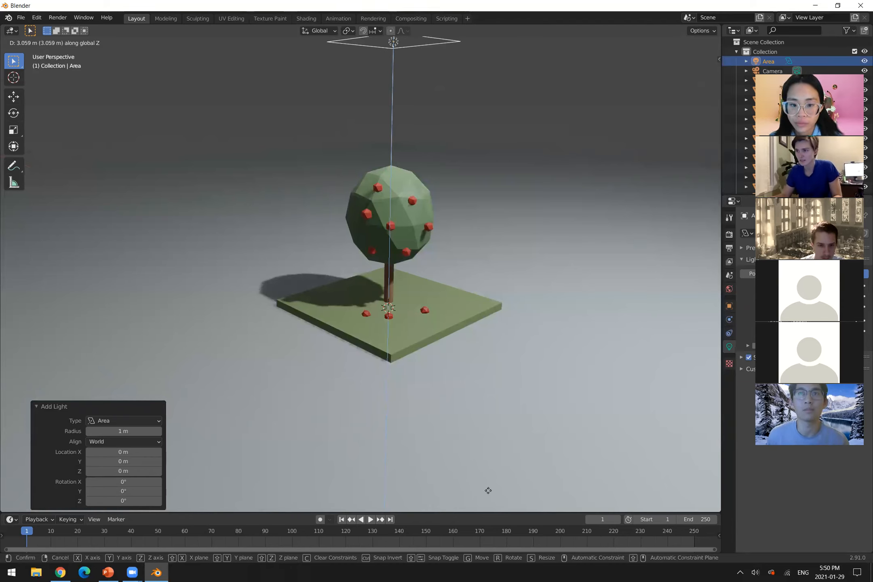
left_click(488, 492)
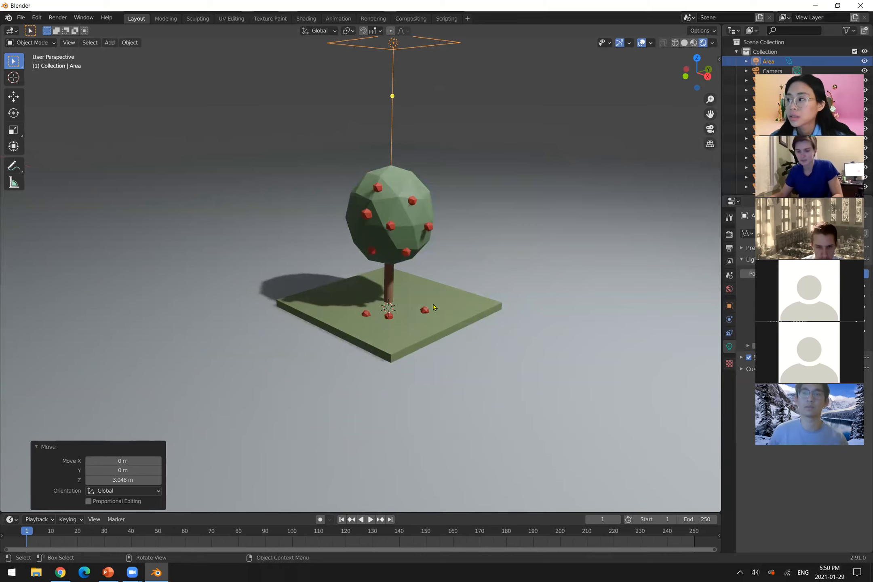
middle_click_drag(501, 201, 485, 232)
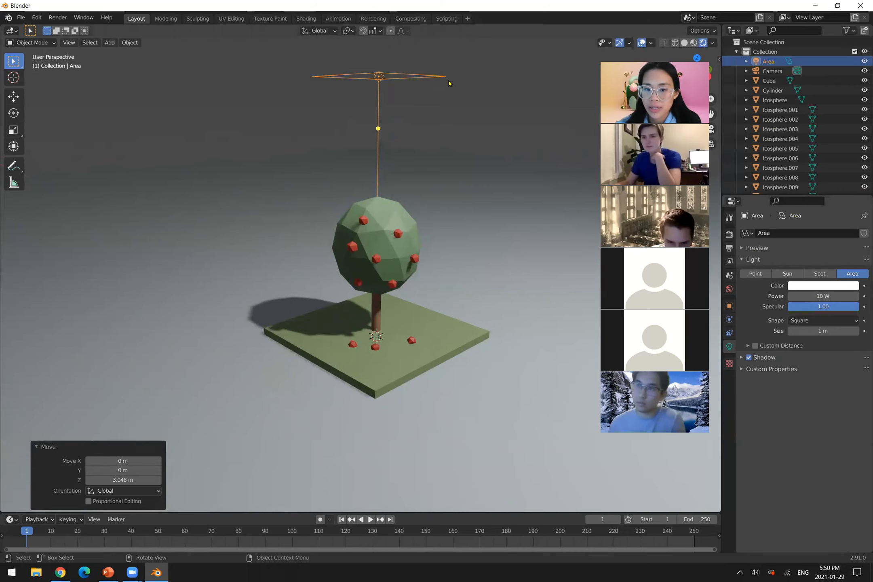
Set the area light's power to 50 W and its color to pale yellow, then deselect it
left_click(819, 297)
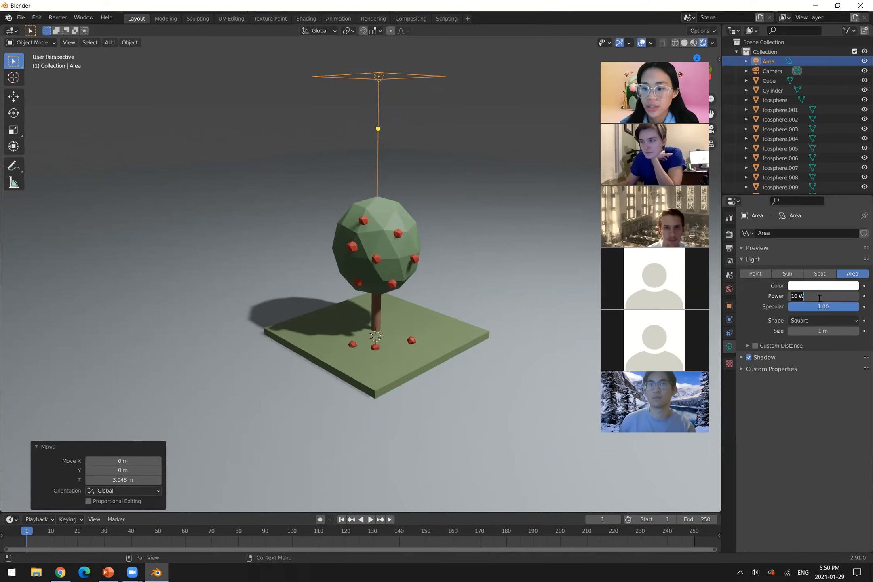
type("50")
key("Return")
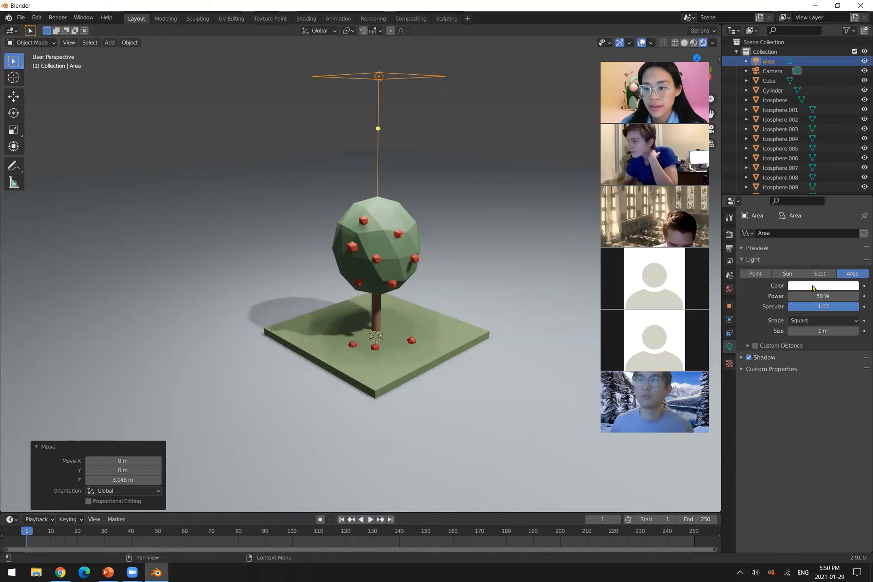
left_click(814, 286)
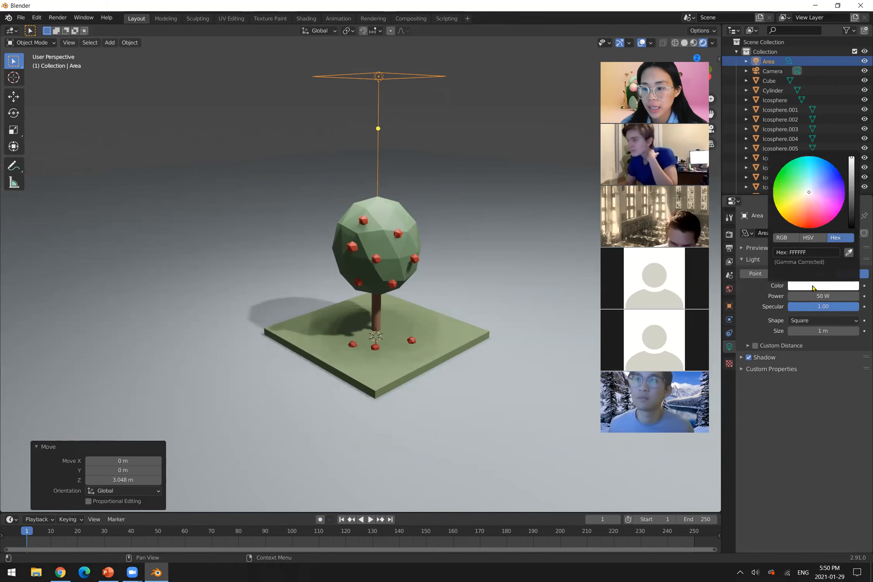
left_click(797, 199)
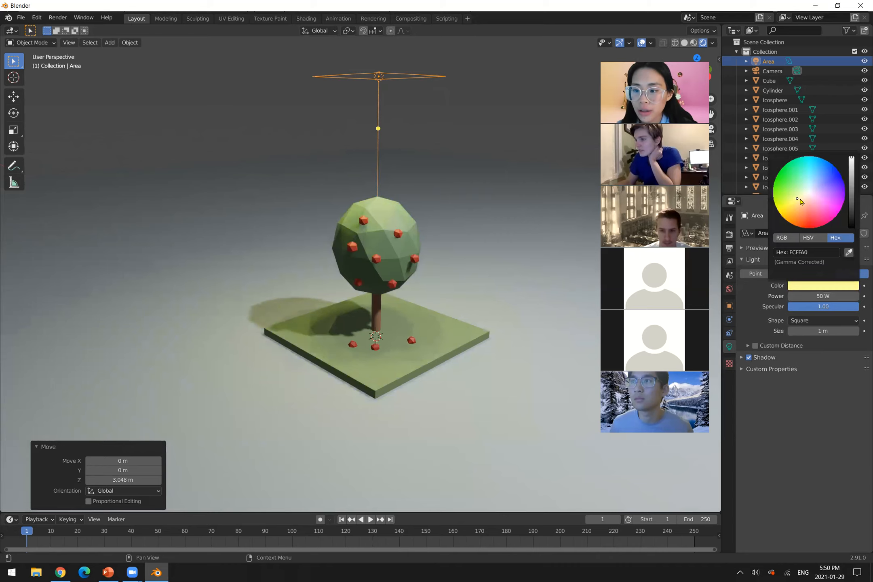
left_click(802, 200)
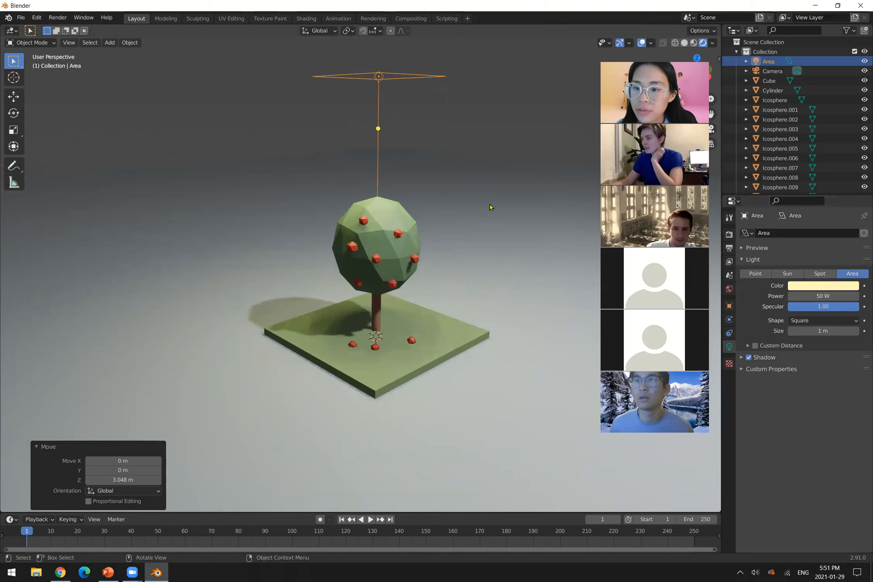
left_click(510, 134)
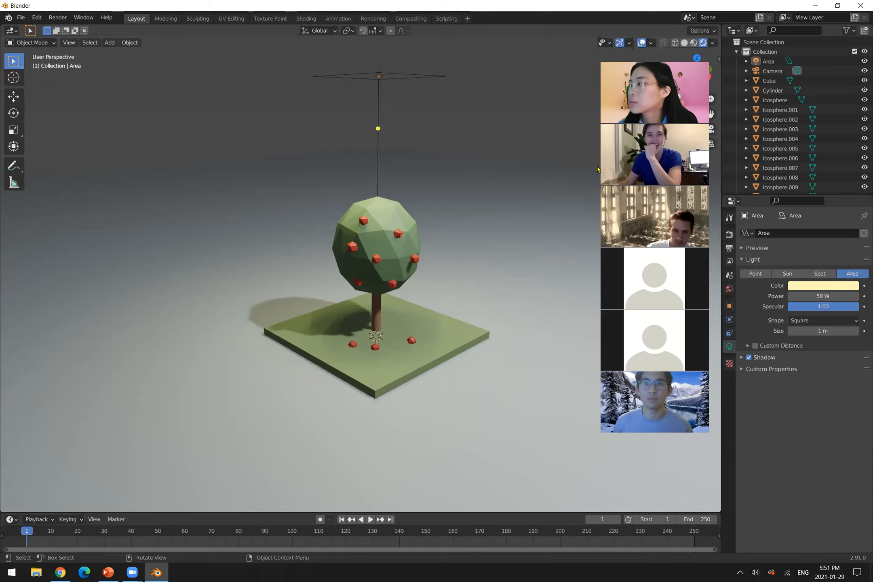
Delete the area light above the tree
left_click(354, 79)
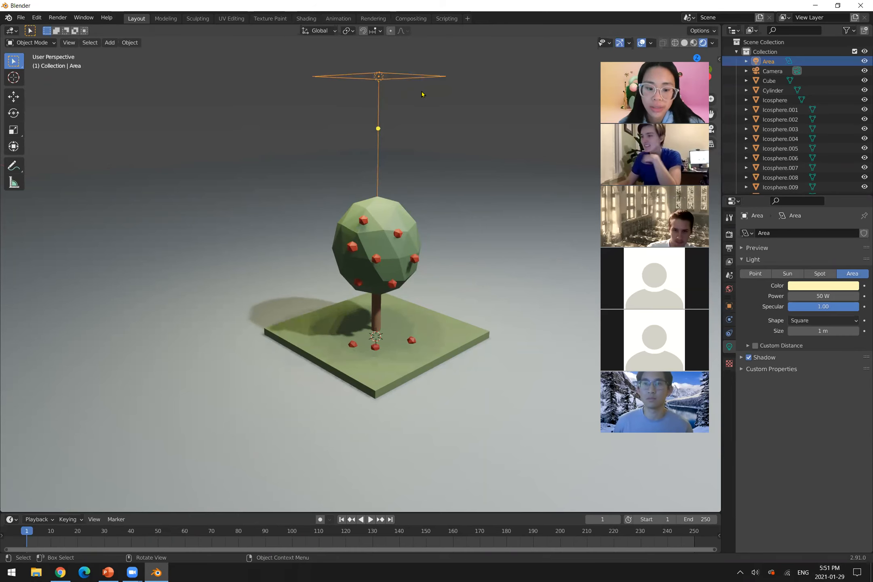
key("x")
left_click(417, 93)
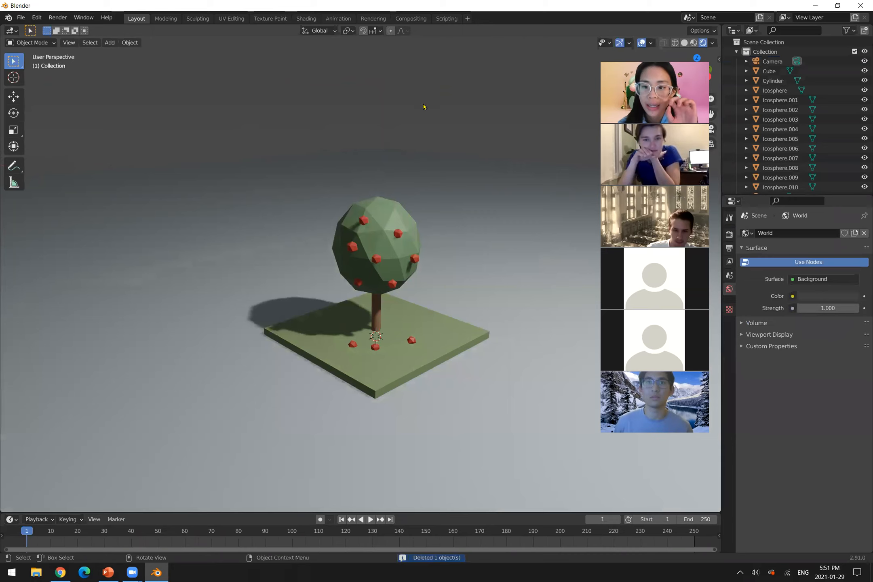
Add a new area light at the world origin and raise it about 3.155 m along the Z axis above the tree
key("shift+a")
mouse_move(306, 84)
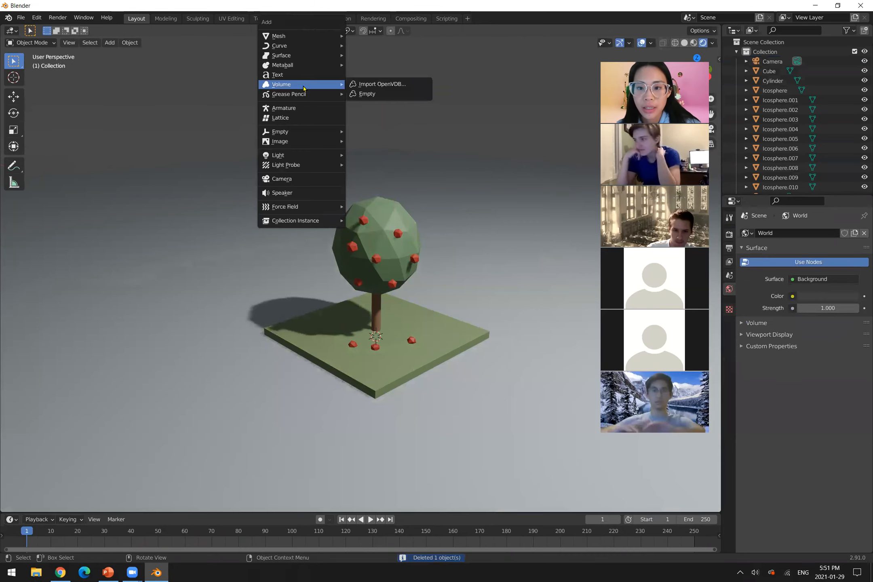
key("shift+a")
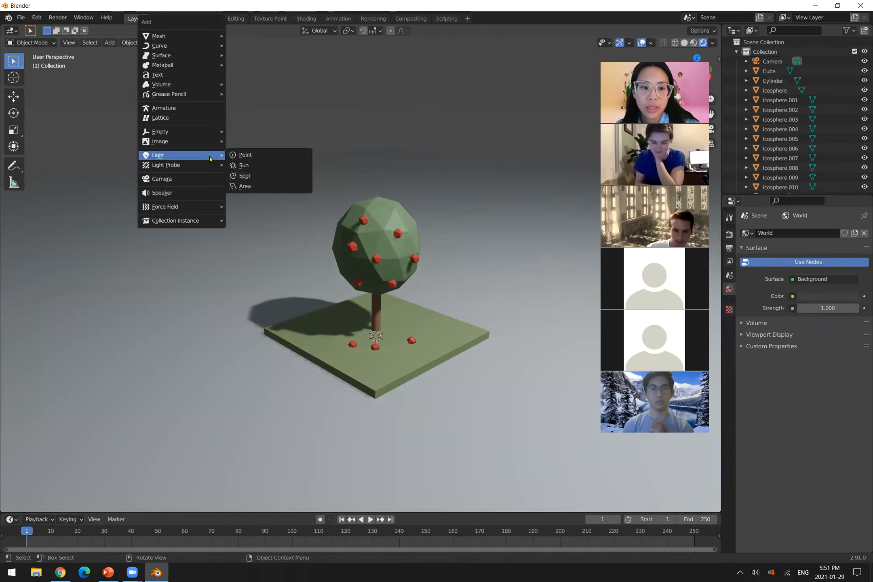
mouse_move(191, 156)
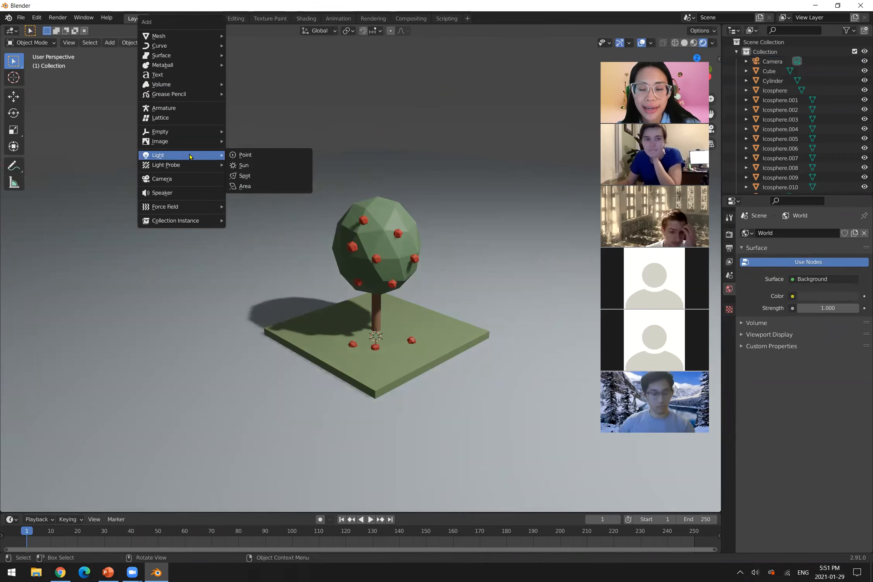
left_click(255, 187)
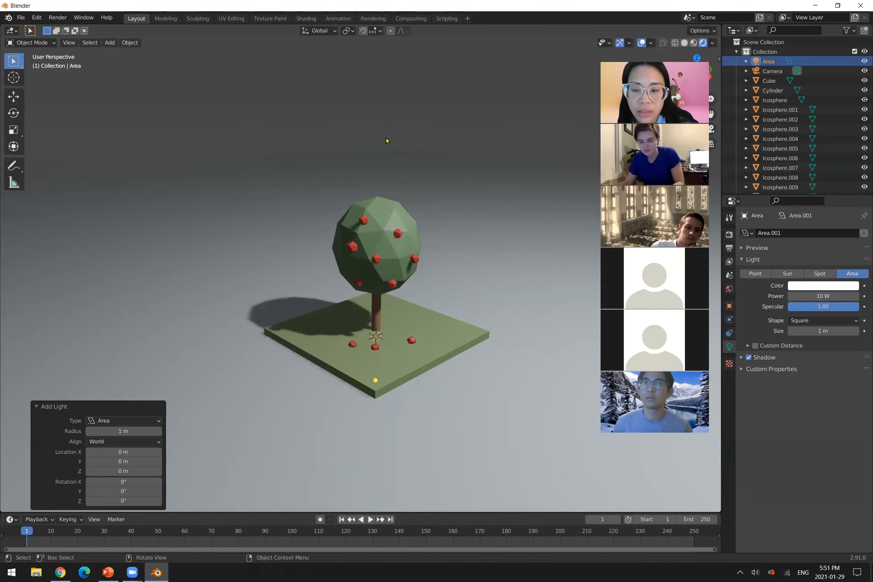
key("g")
key("z")
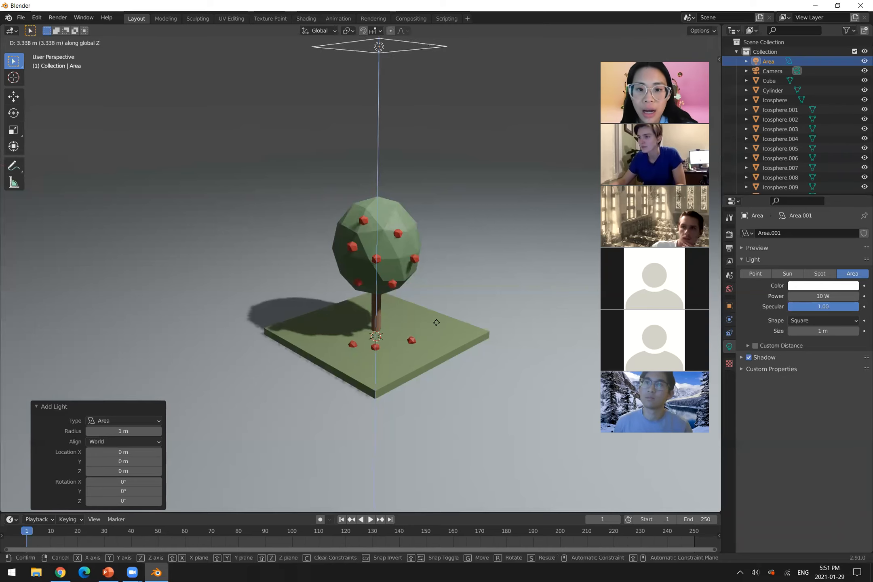
left_click(436, 346)
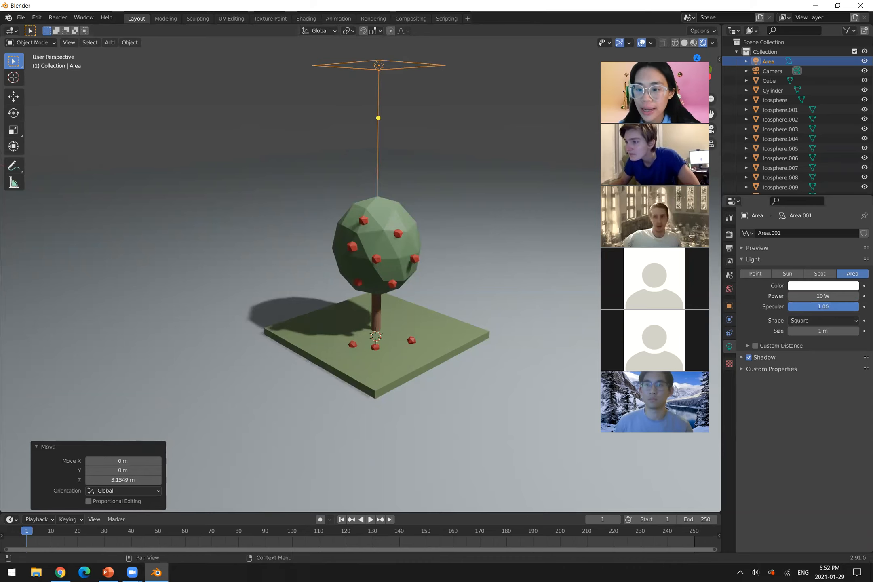
Give the new area light a power of 50 W and a warm pale yellow color
left_click(822, 296)
type("50")
key("Return")
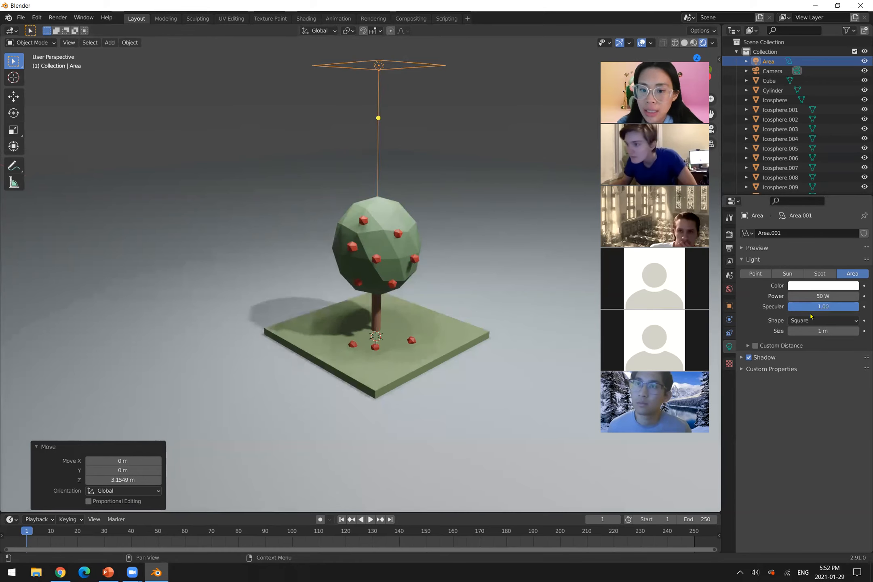
left_click(825, 285)
left_click_drag(804, 197, 802, 194)
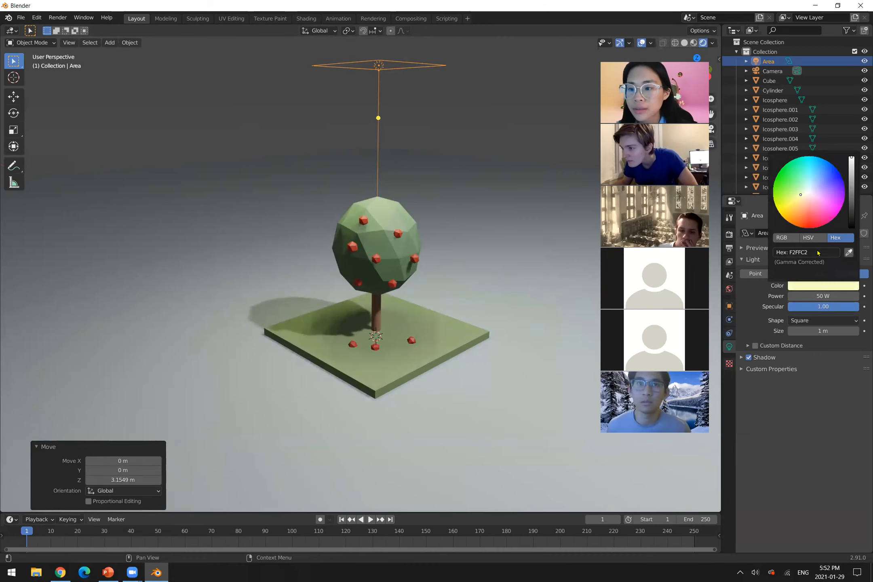
left_click(801, 196)
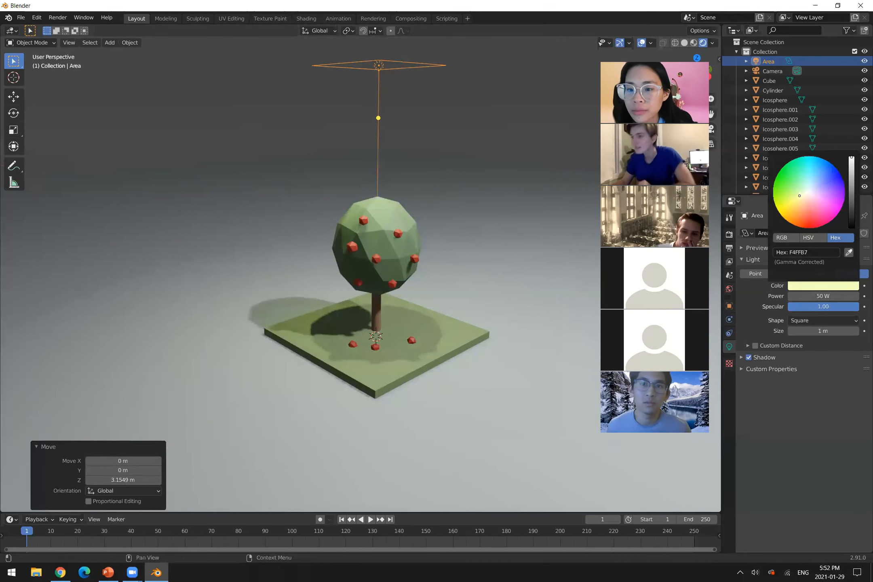
left_click(803, 199)
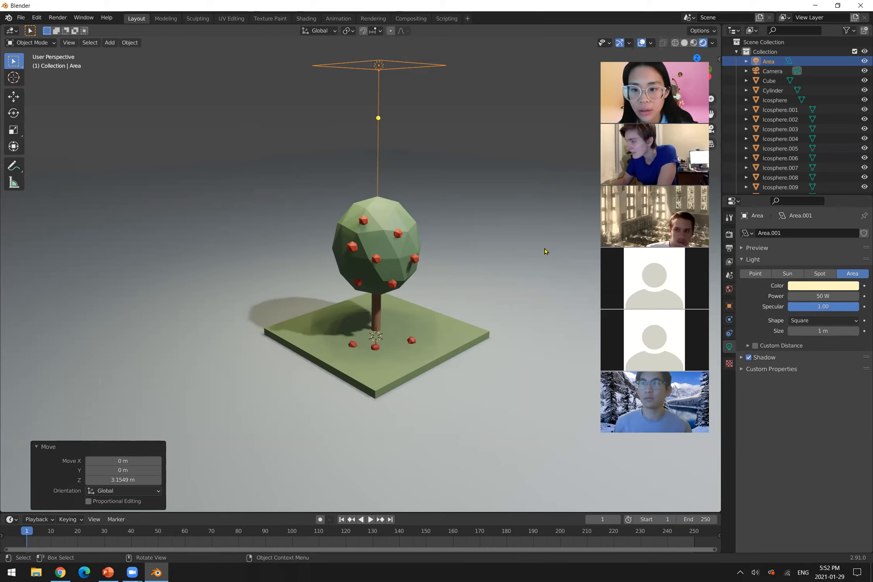
View the scene in wireframe and solid shading, then return the viewport to rendered shading
key("z")
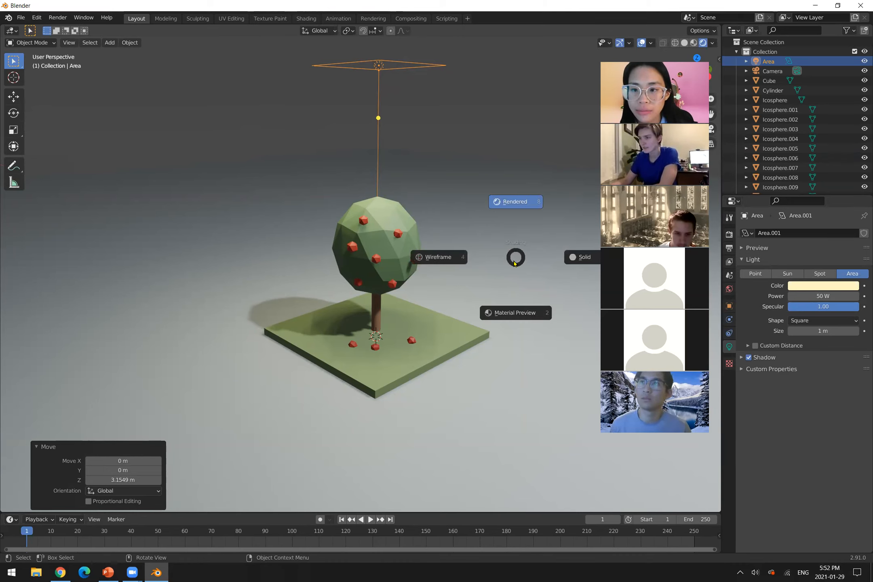
left_click(518, 202)
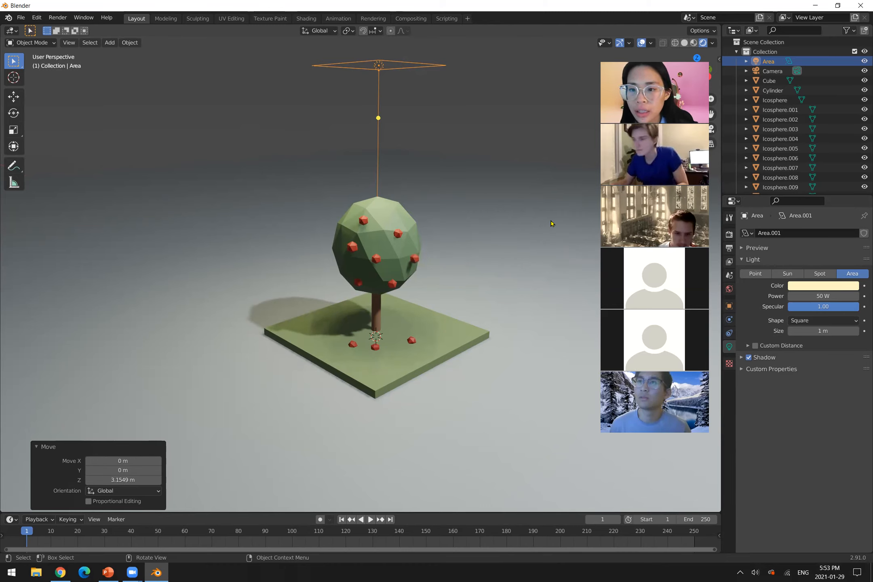
left_click(675, 43)
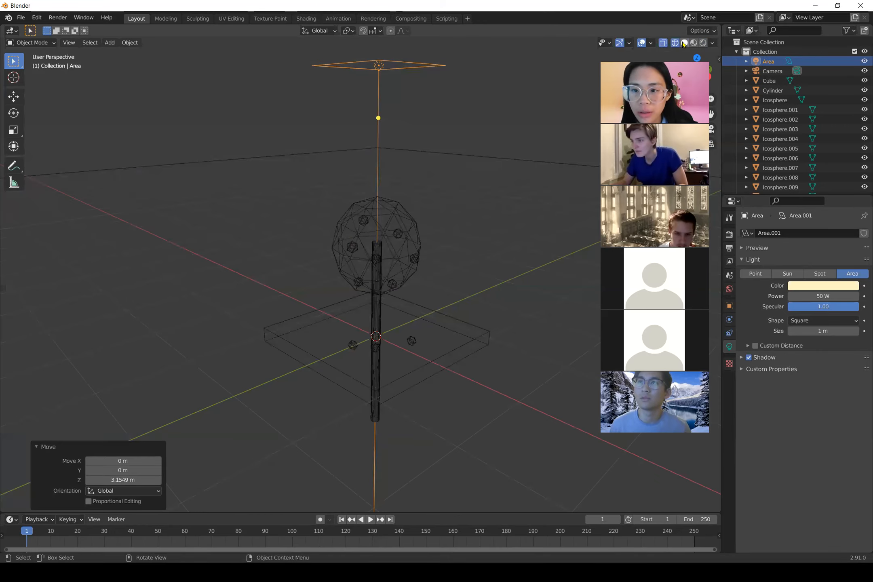
left_click(684, 43)
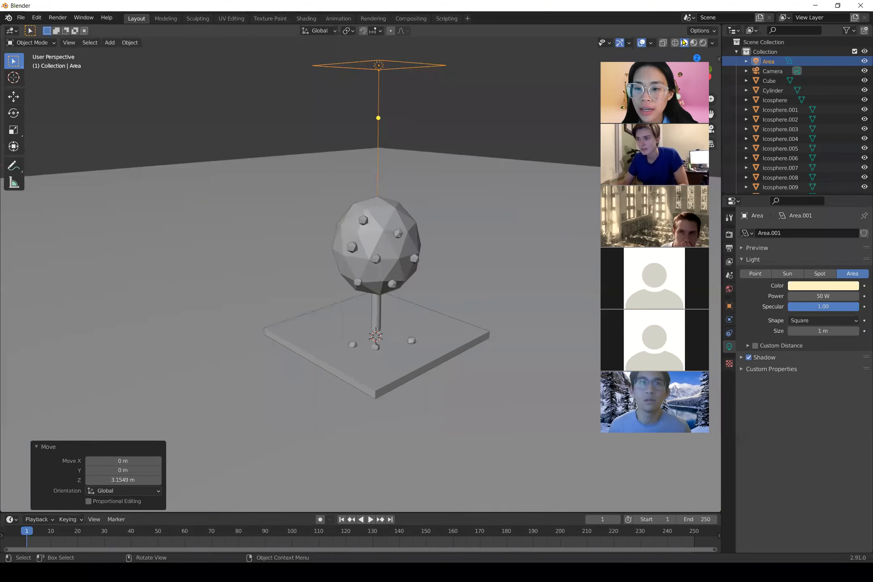
left_click(702, 43)
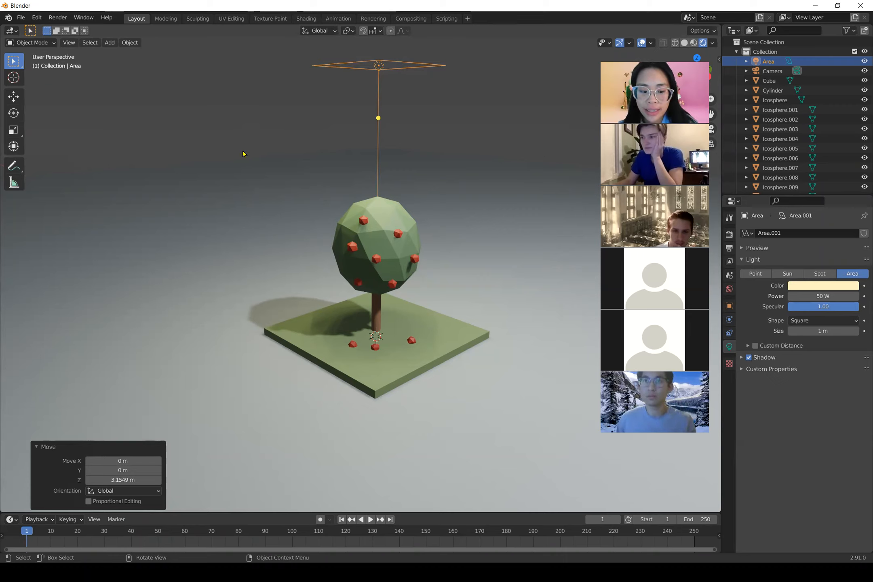
Add a point light at the world origin and move it beside the tree by about -1.50 m in X, -1.09 m in Y and 1.03 m in Z
key("shift+a")
mouse_move(257, 142)
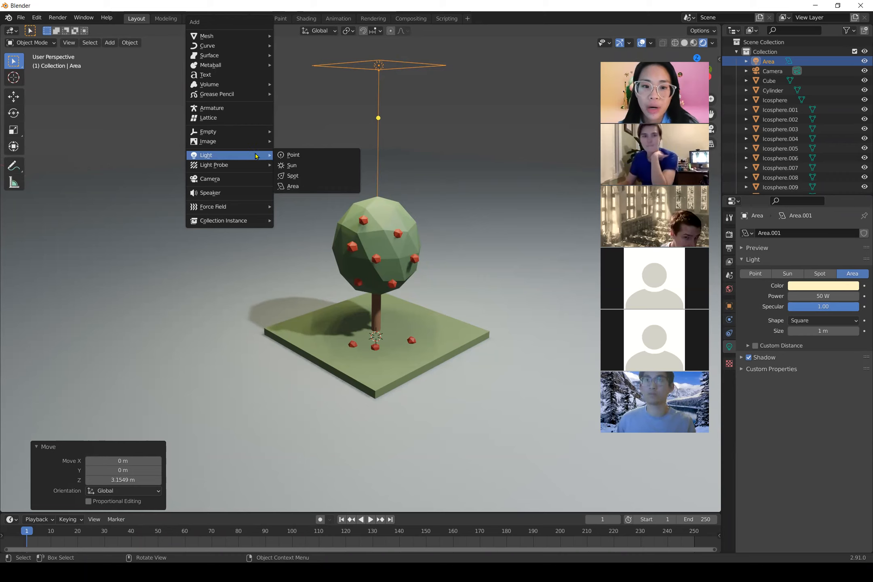
left_click(324, 159)
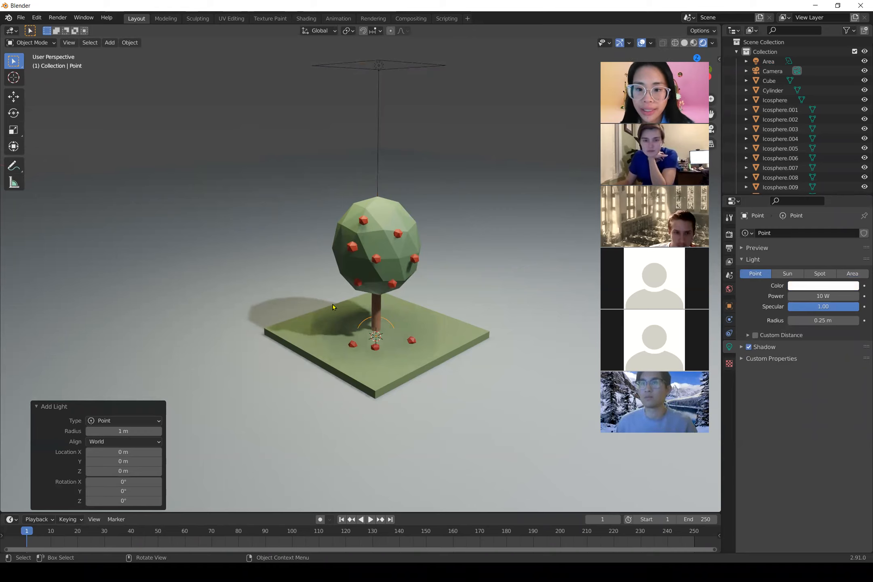
key("g")
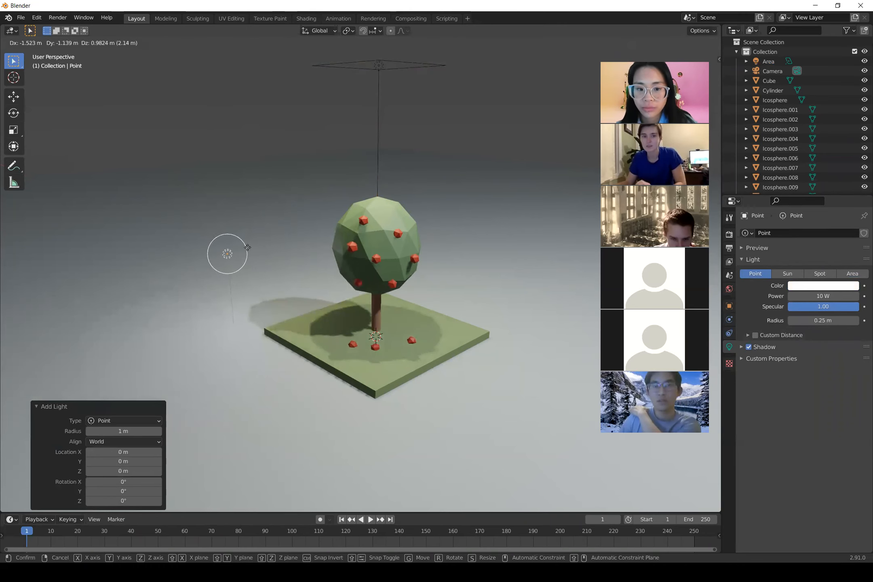
left_click(248, 248)
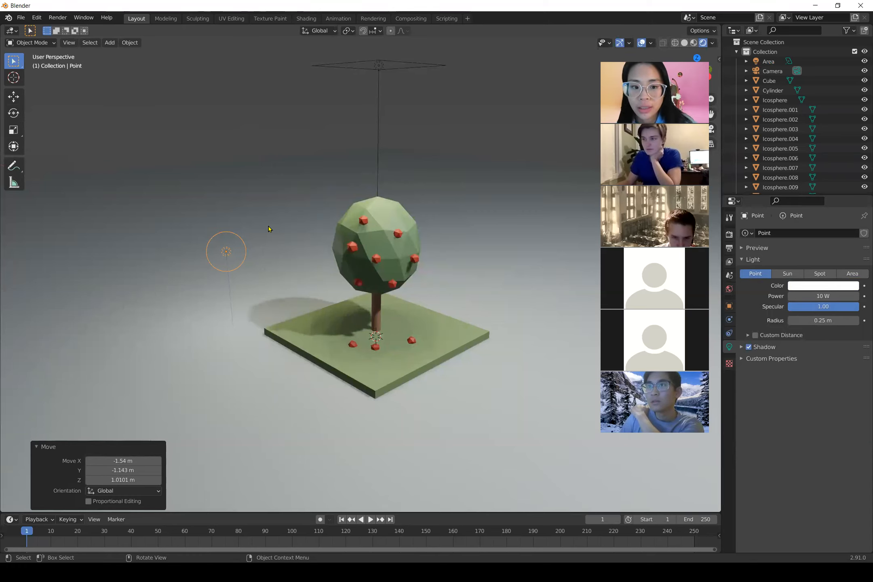
key("g")
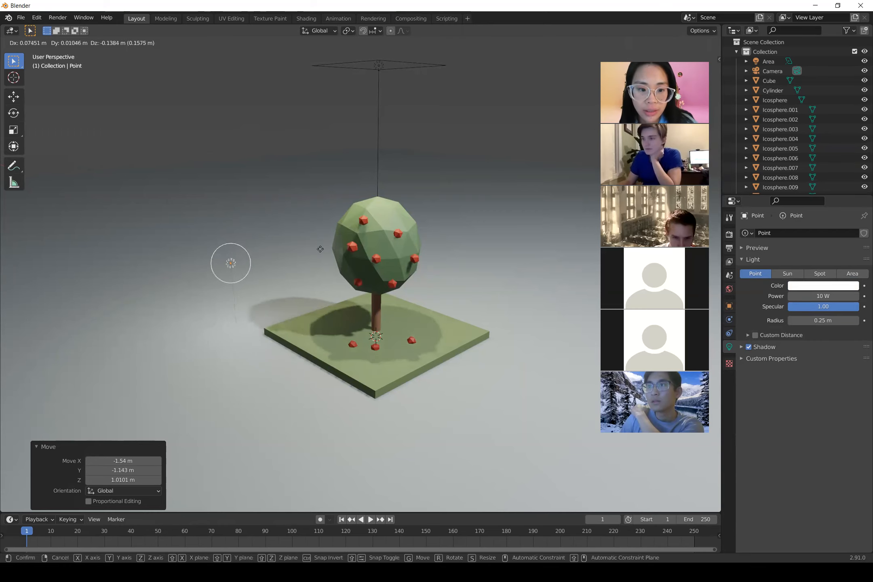
left_click(323, 233)
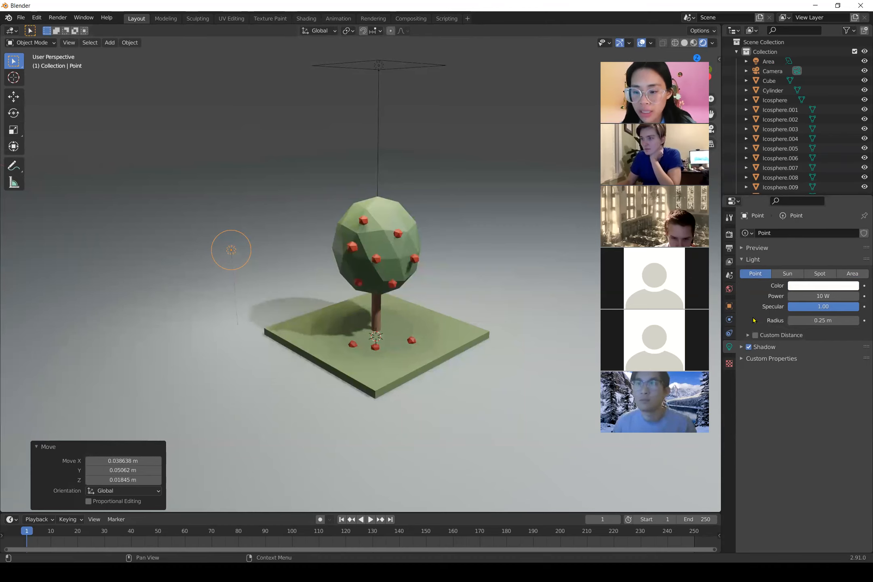
Set the point light's power to 30 W and its color to a light yellow-green
left_click(821, 296)
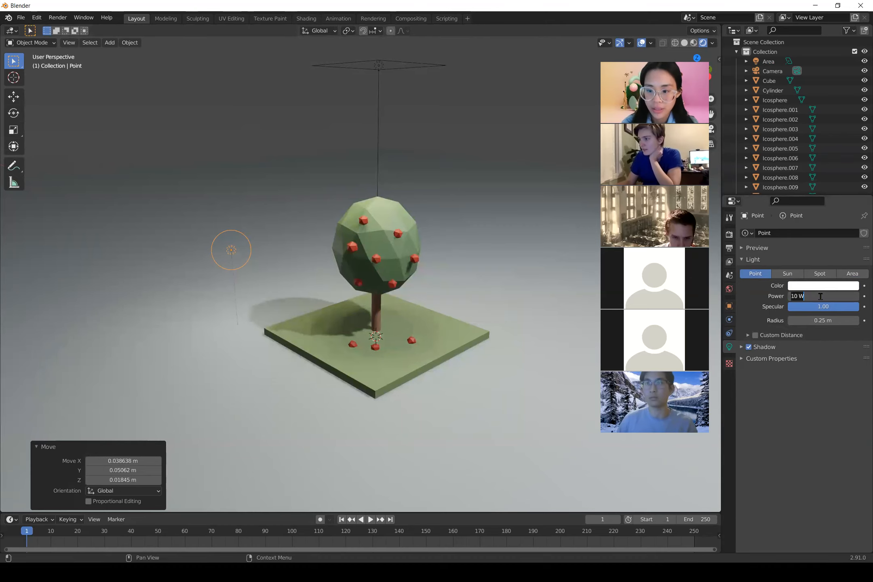
type("30")
key("Return")
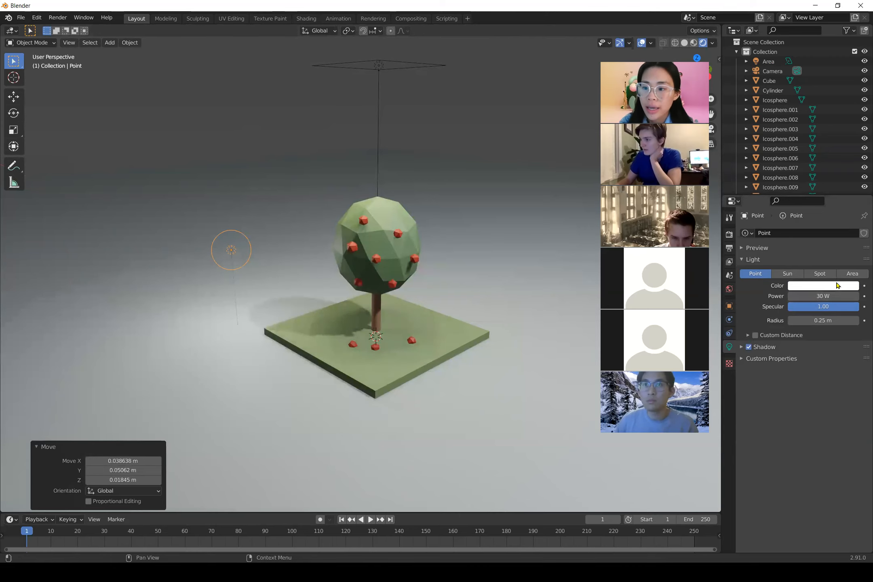
left_click(832, 286)
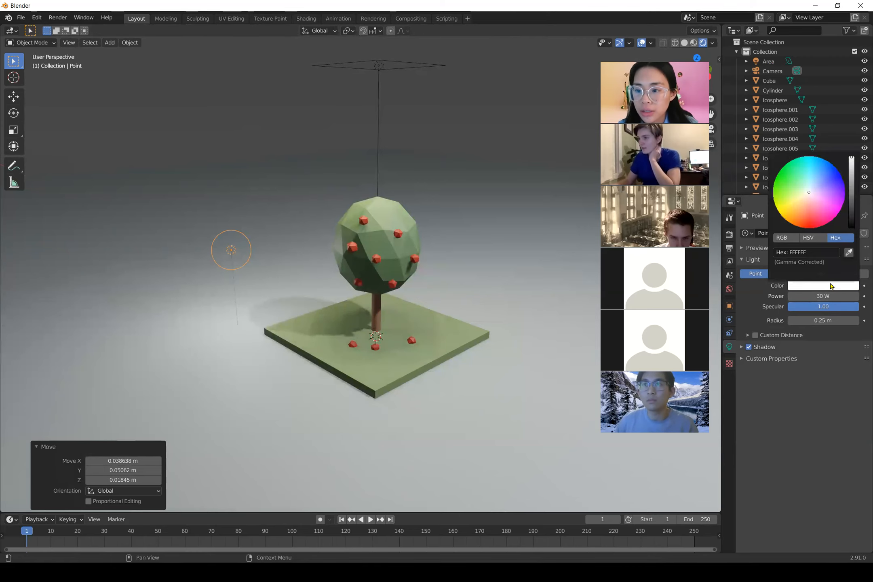
left_click(804, 198)
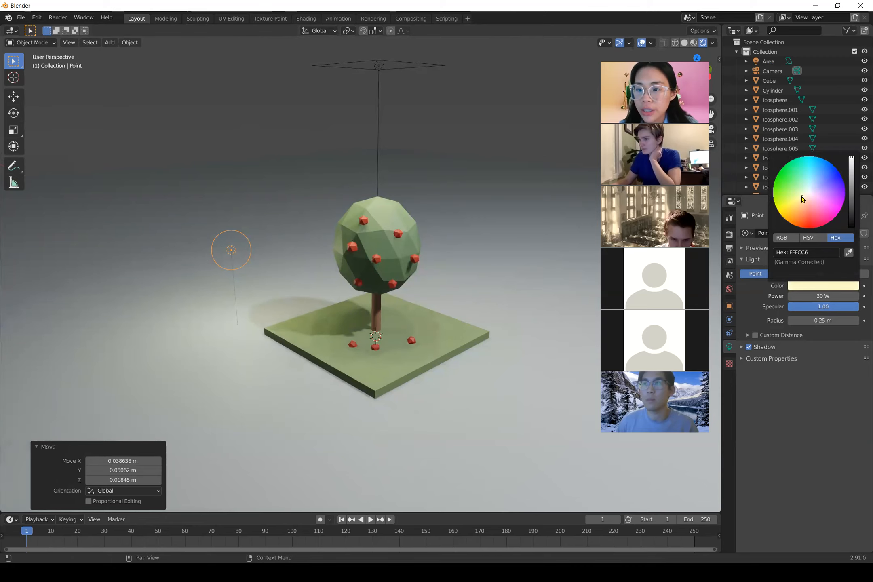
left_click(798, 198)
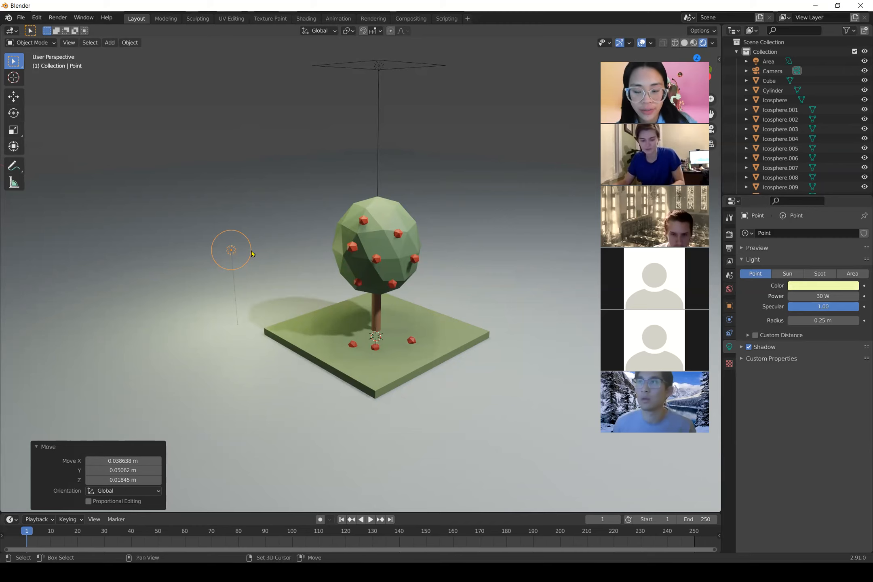
Duplicate the point light and place the copy on the tree's opposite side, about 2.53 m in X and 2.71 m in Y away
key("shift+d")
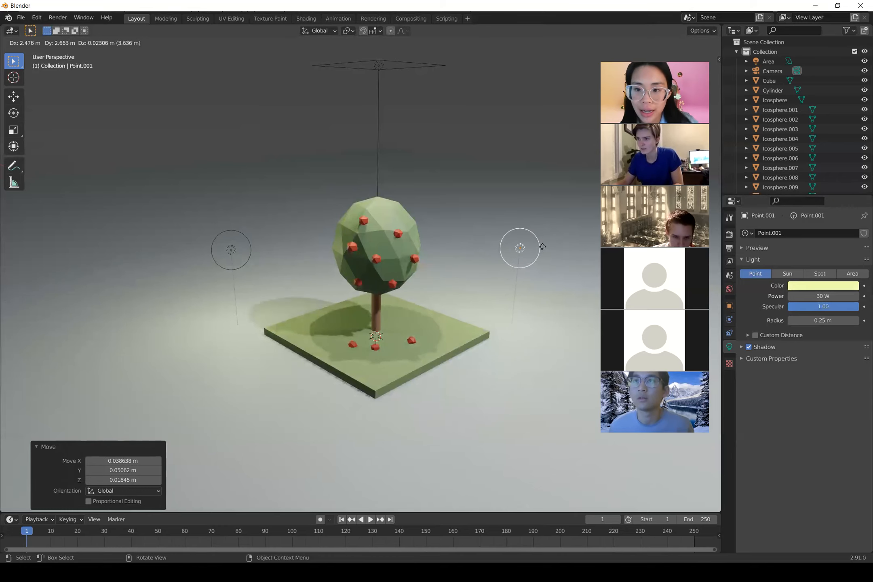
left_click(547, 249)
middle_click_drag(466, 273, 354, 252)
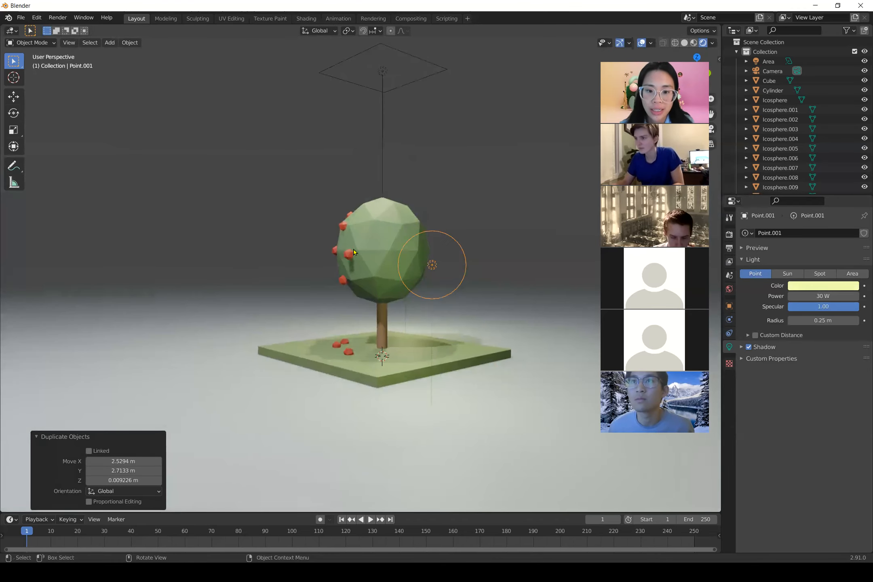
Reposition the duplicated point light by about 0.79 m in X, -0.48 m in Y and 0.56 m in Z in total
key("g")
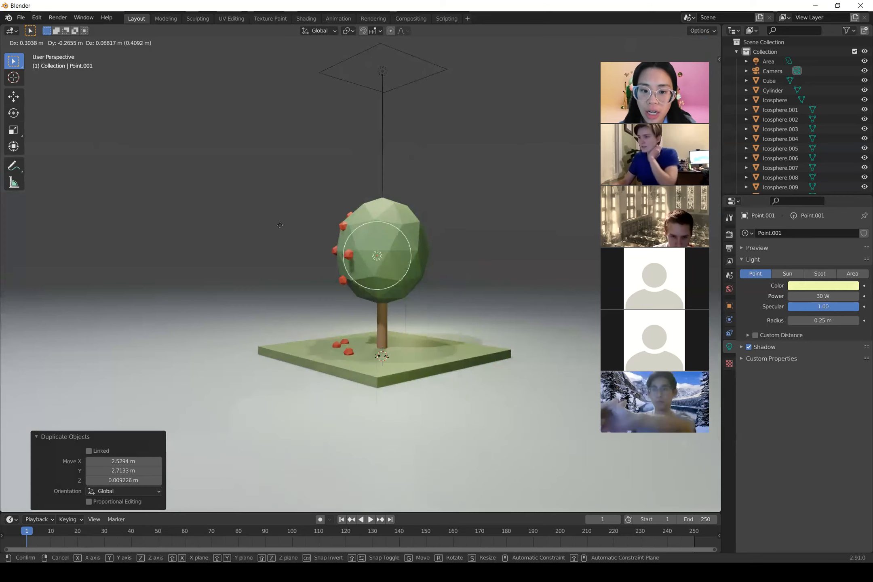
left_click(234, 184)
middle_click_drag(235, 184, 422, 273)
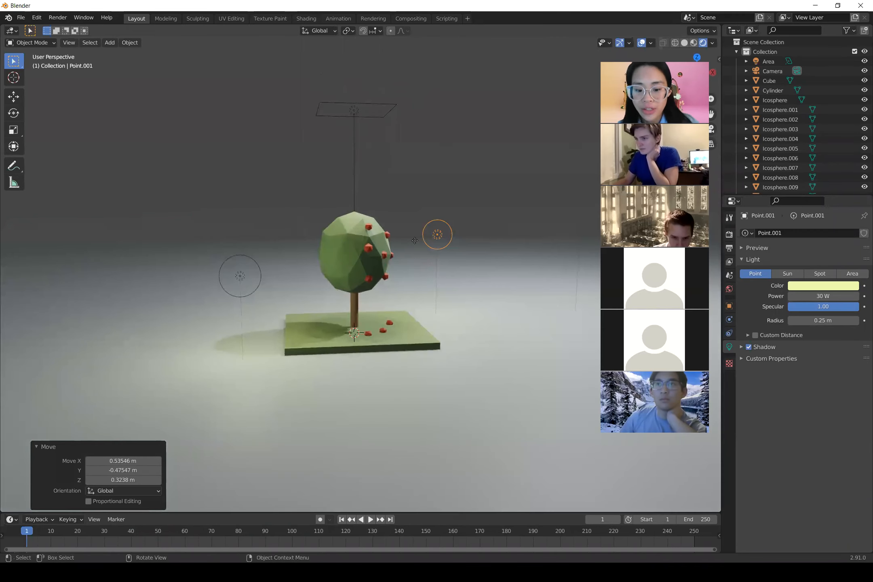
key("g")
left_click(436, 255)
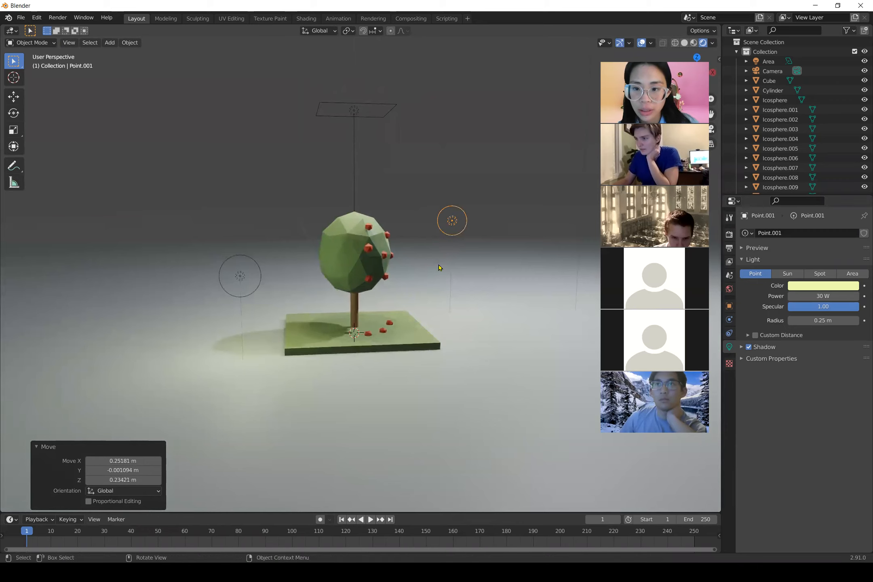
Duplicate the second point light and offset the copy about -1.30 m in X, -1.19 m in Y and 0.52 m in Z
middle_click_drag(459, 277, 386, 276)
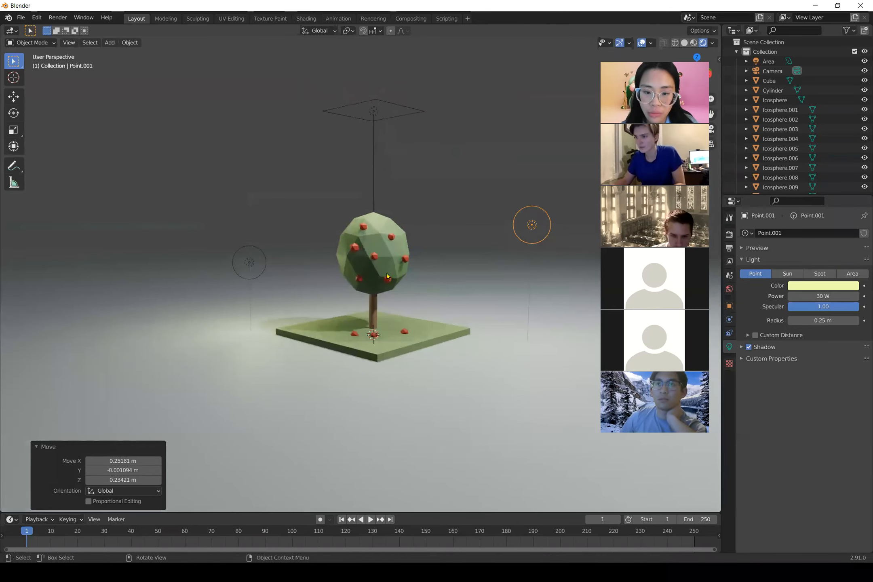
scroll(388, 271, "down", 6)
scroll(453, 265, "up", 5)
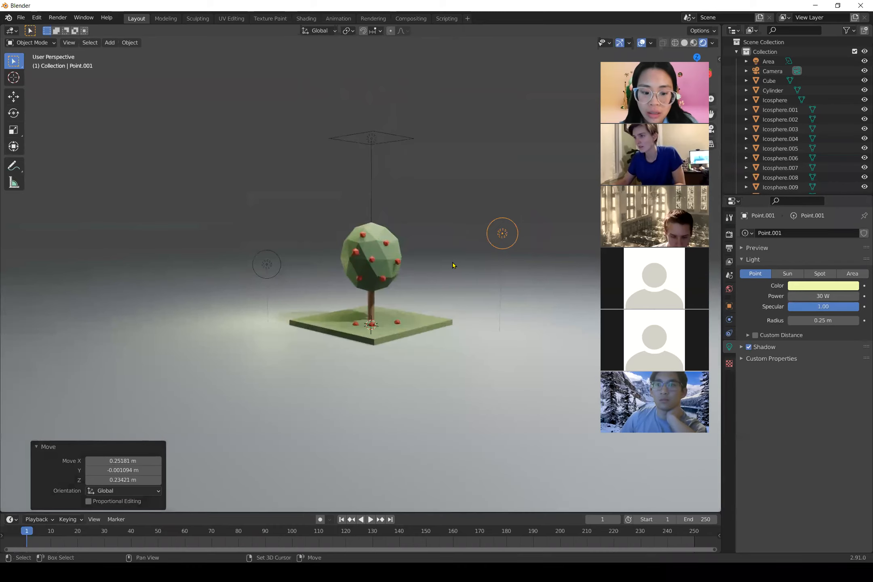
key("shift+d")
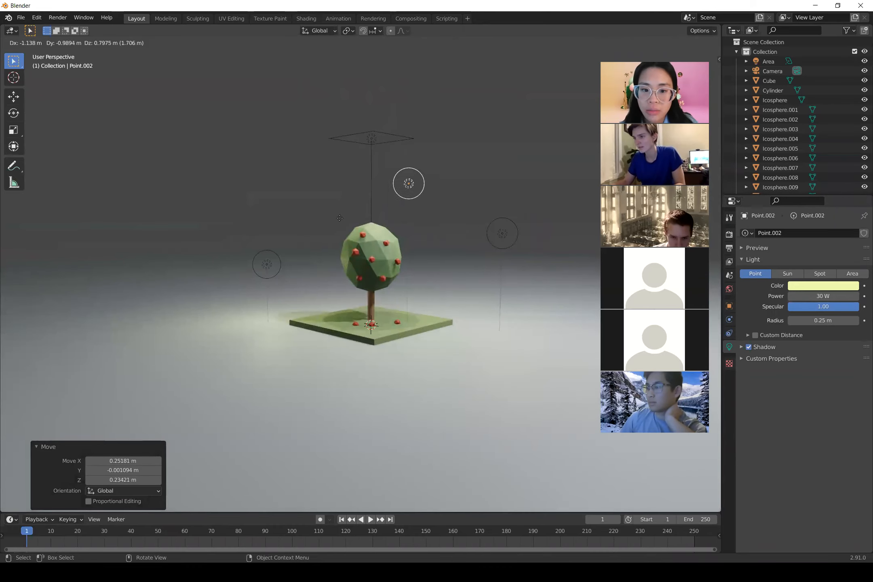
left_click(340, 229)
middle_click_drag(340, 229, 432, 261)
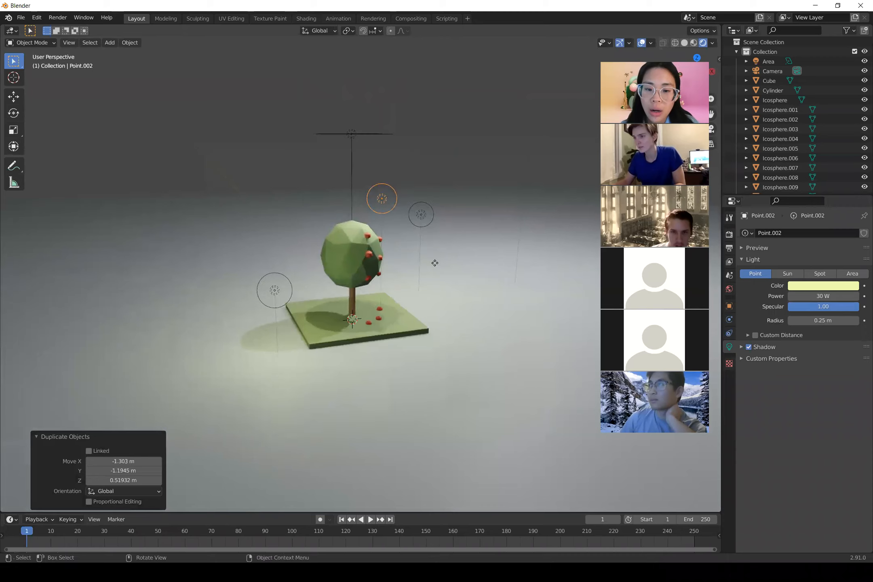
Move the third point light in front of the tree, to about X 1.77 m, Y -0.69 m, Z 1.85 m
key("g")
left_click(515, 301)
middle_click_drag(467, 298, 390, 276)
key("g")
left_click(390, 274)
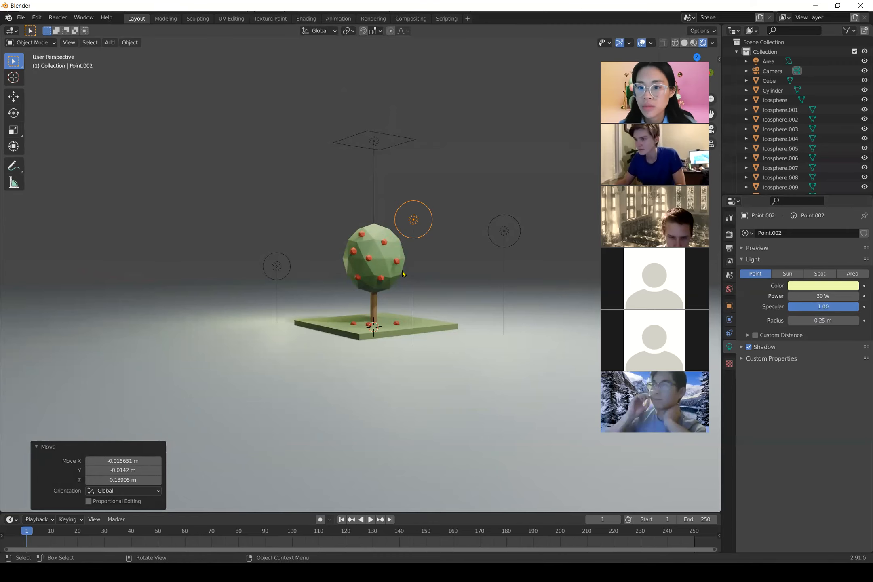
key("g")
left_click(403, 256)
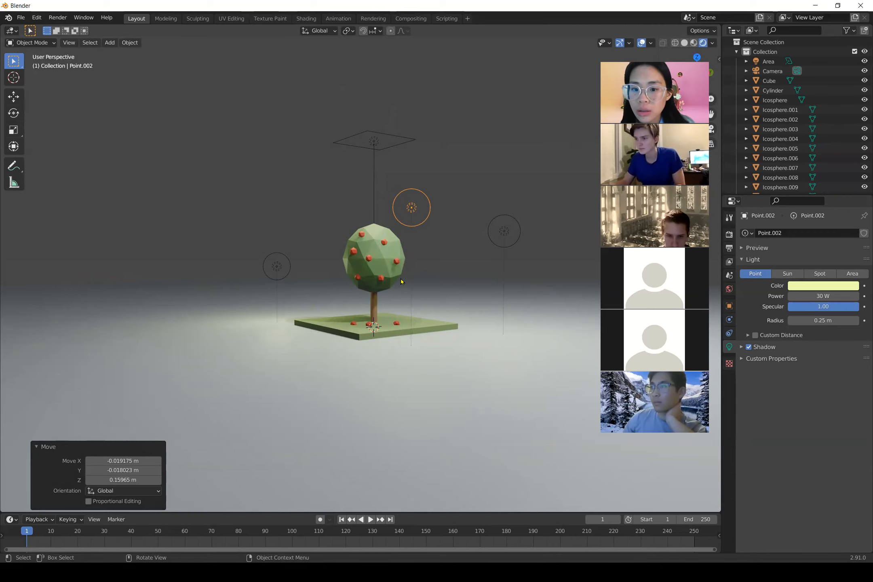
Switch the viewport from the free perspective to the view through the scene camera
scroll(404, 281, "up", 5)
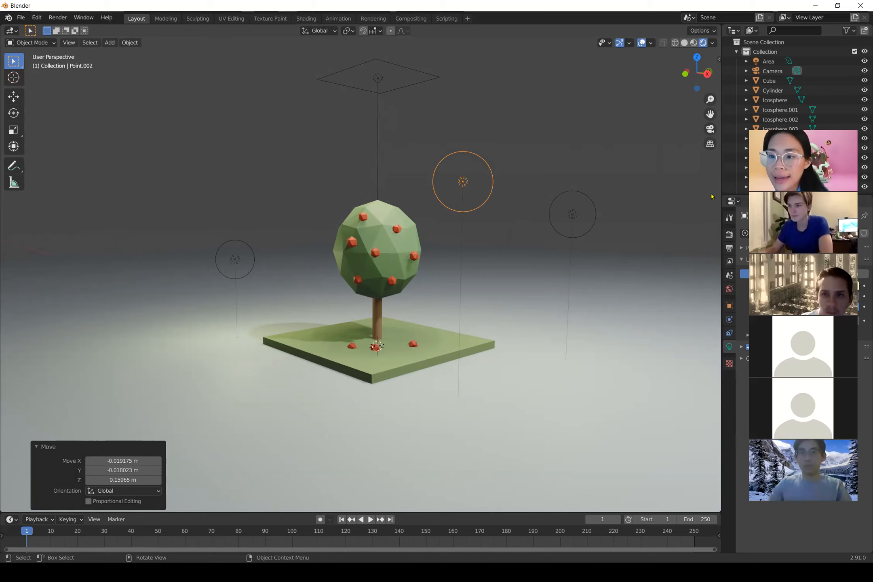
middle_click_drag(410, 201, 406, 204)
scroll(407, 204, "down", 3)
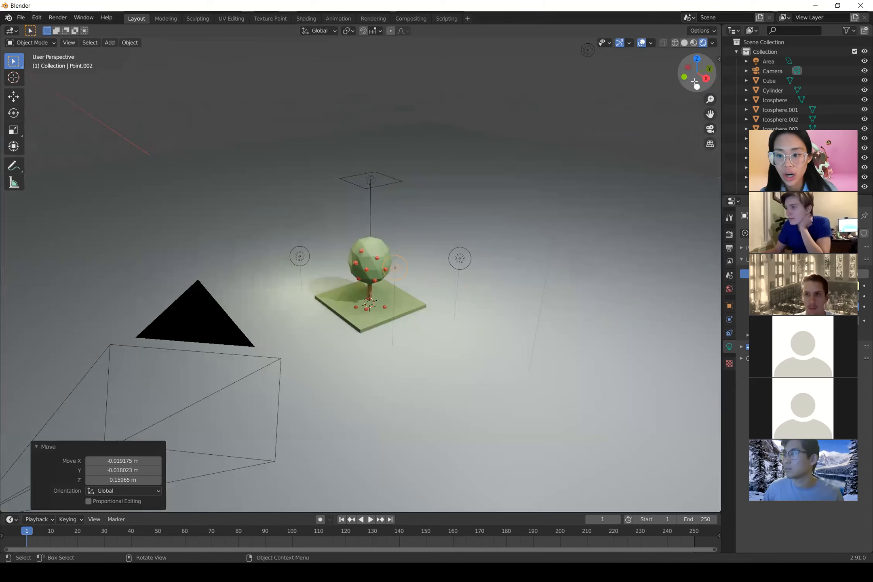
left_click(710, 129)
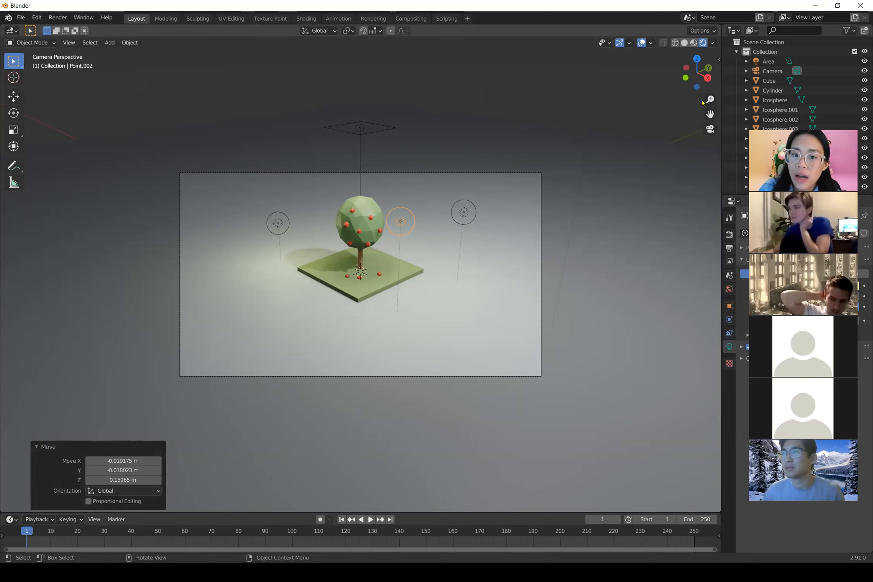
Show the viewport's View settings and set the view lock object to Cylinder, then change it to Area
left_click(717, 59)
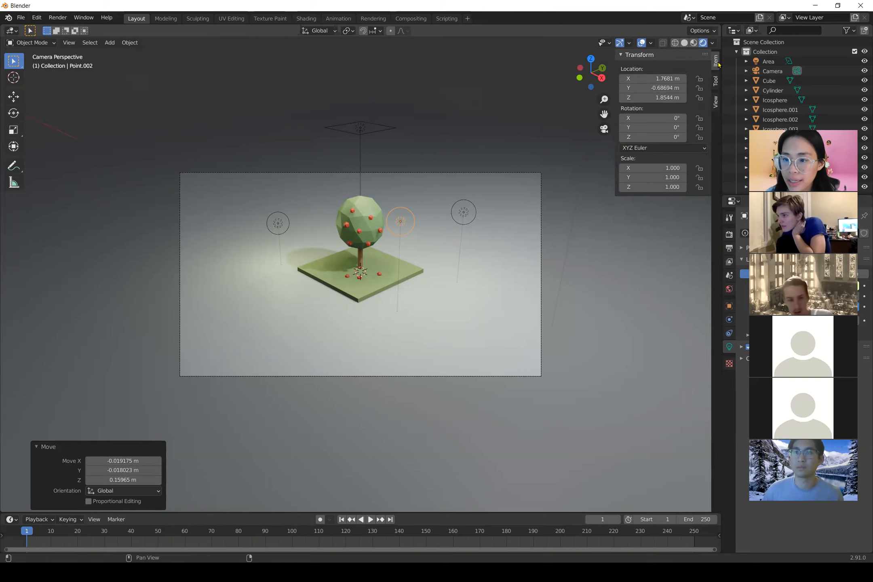
left_click(715, 106)
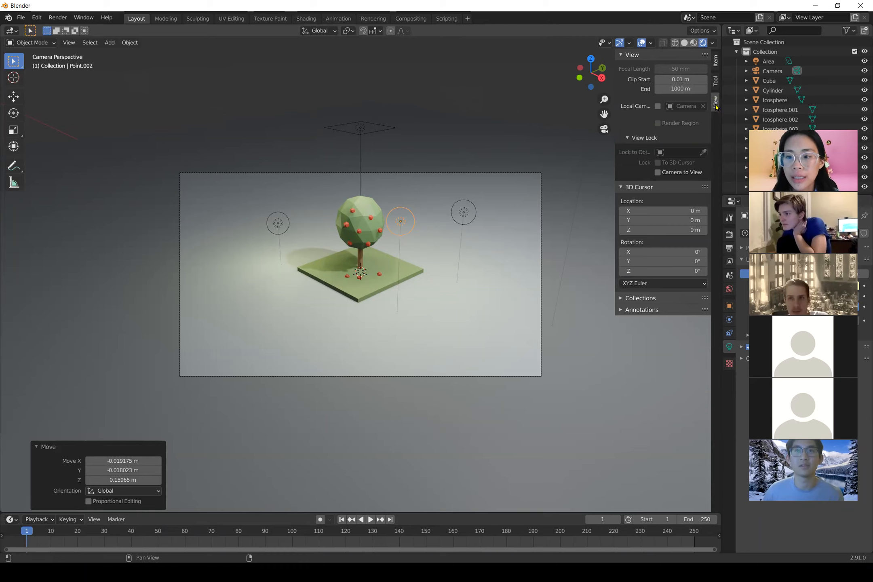
left_click(679, 152)
left_click(671, 197)
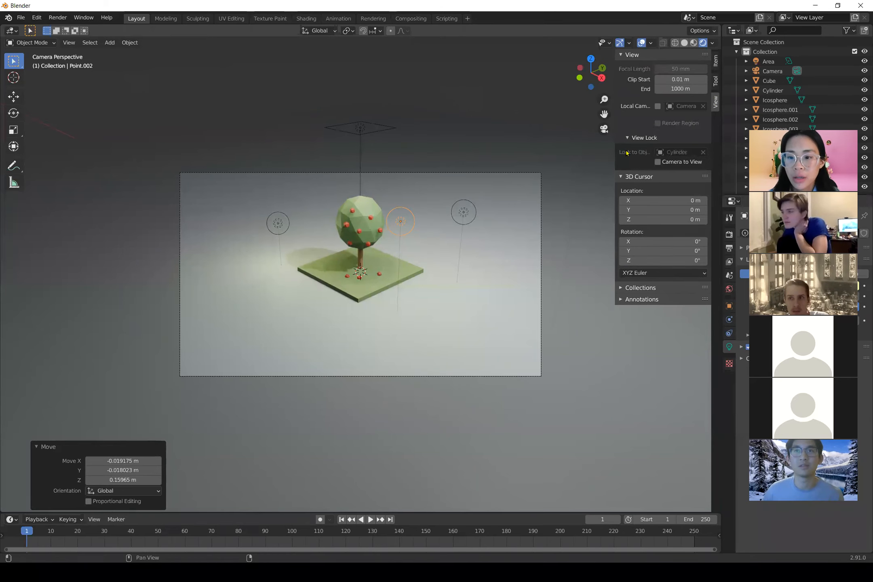
left_click(671, 152)
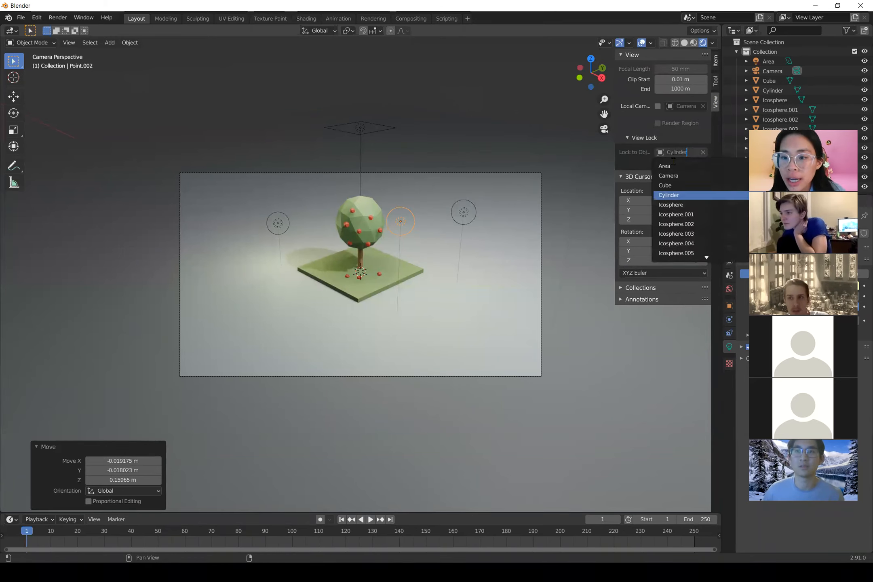
left_click(663, 137)
left_click(670, 140)
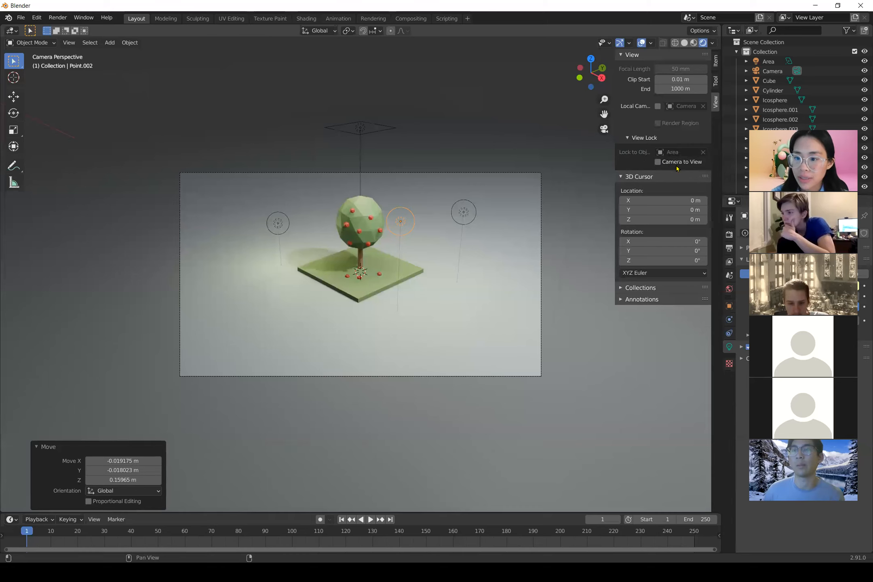
Lock the camera to the view, reframe the tree larger and centered in the camera frame, and release the lock
left_click(669, 163)
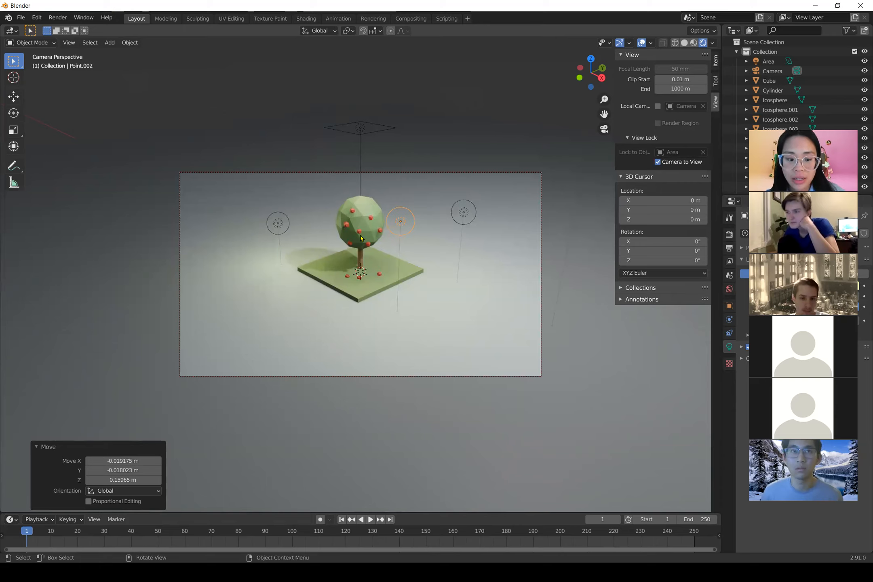
middle_click_drag(368, 222, 371, 251, "shift")
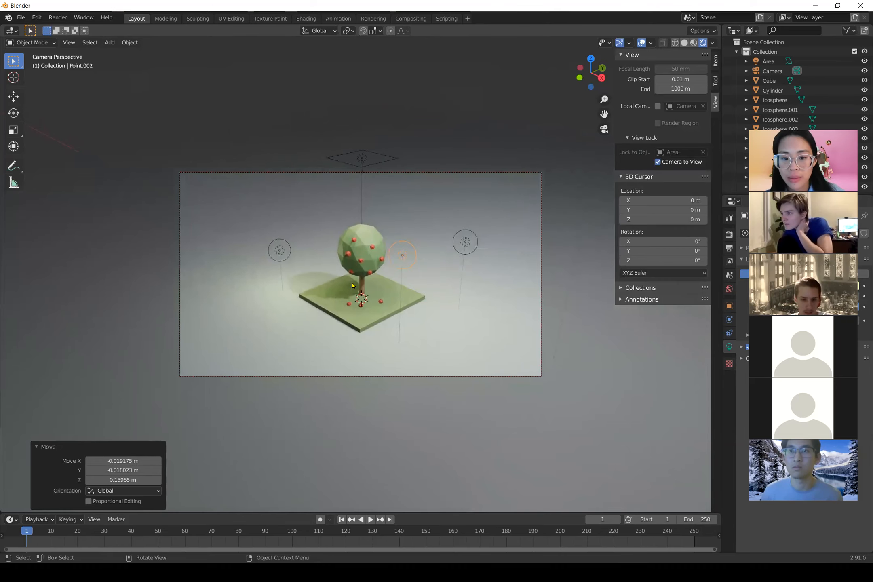
scroll(353, 286, "up", 2)
scroll(352, 287, "up", 1)
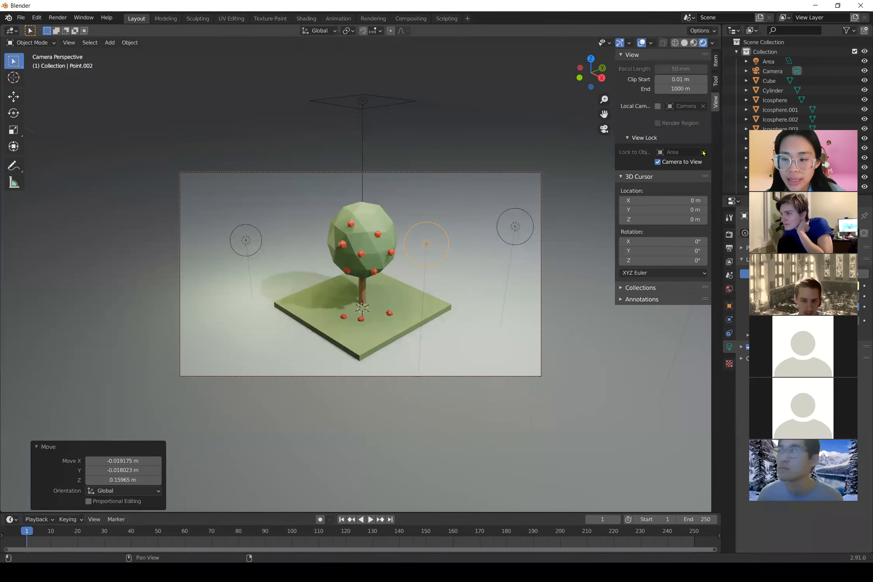
left_click(659, 163)
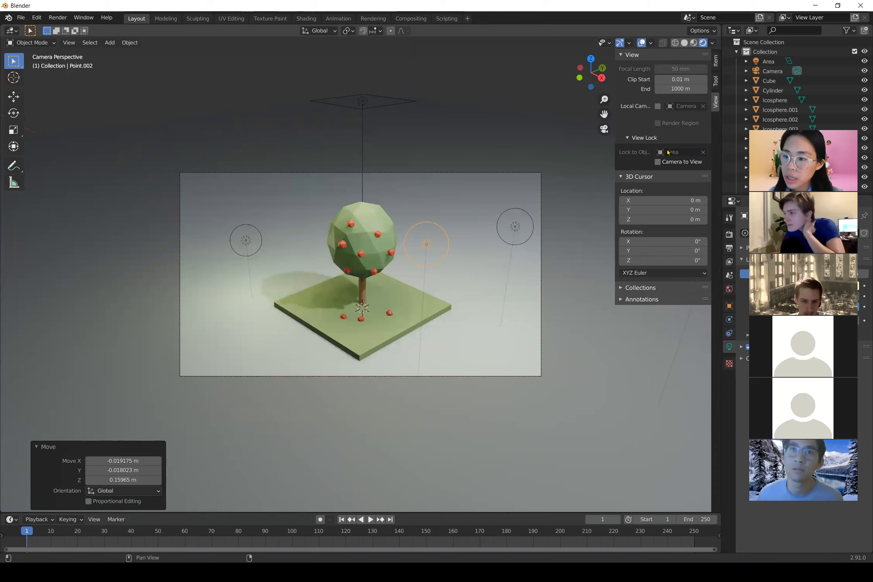
Examine the camera framing from outside and through the camera, toggling the Camera to View lock on and off in between
middle_click_drag(382, 232, 311, 195)
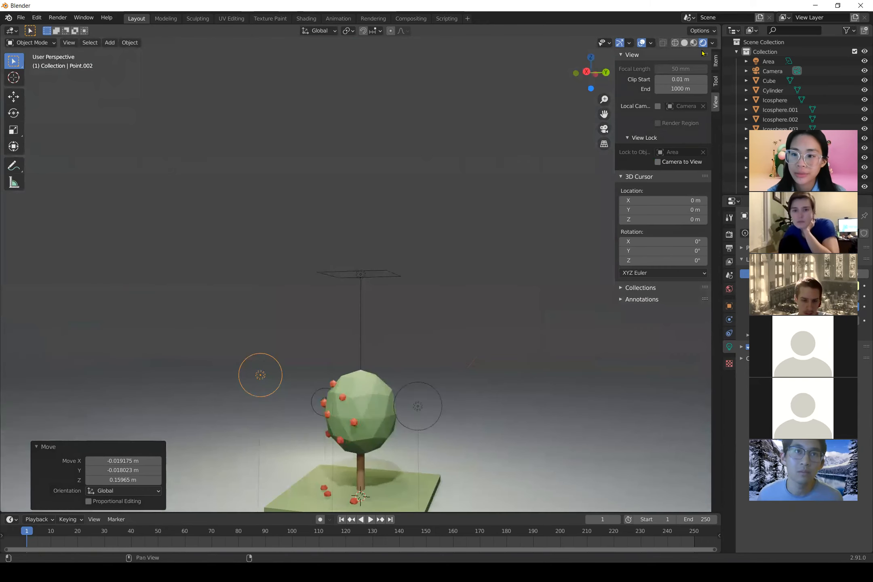
left_click(604, 129)
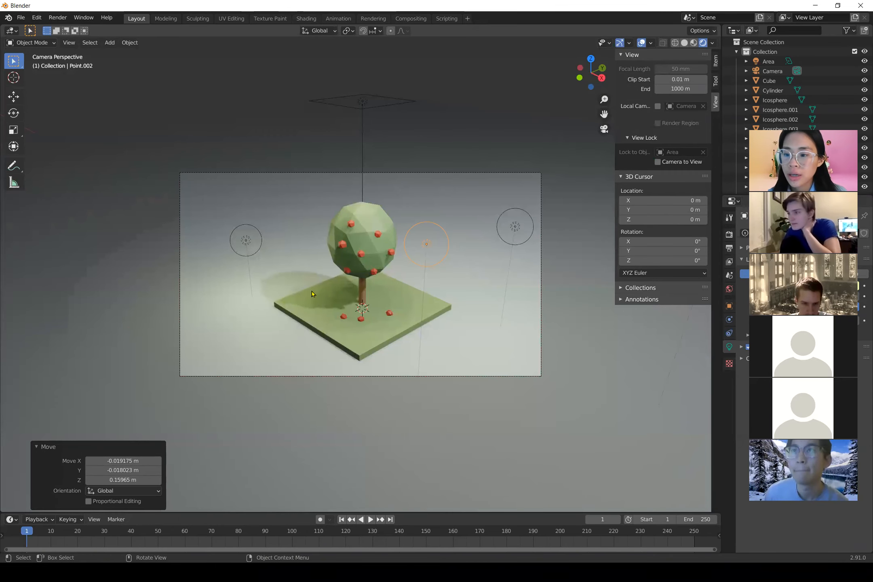
key("shift")
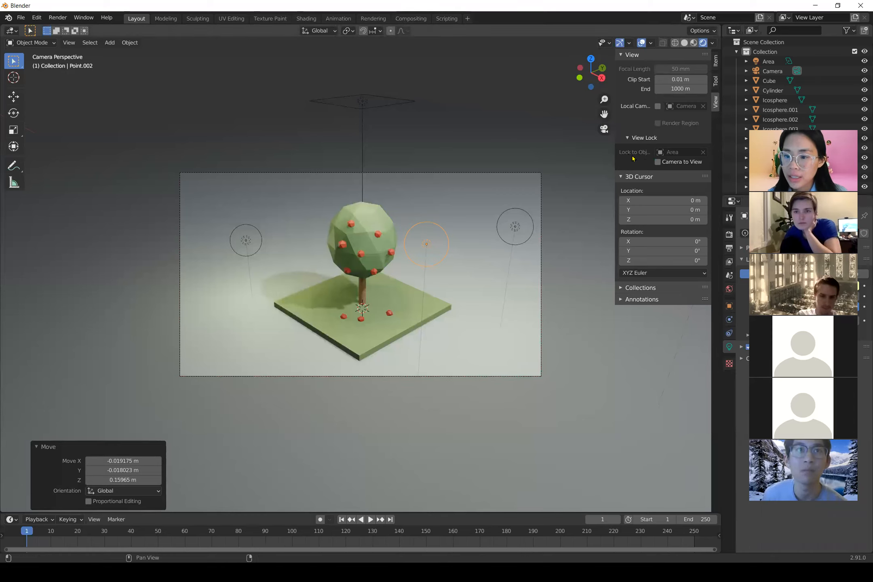
left_click(666, 165)
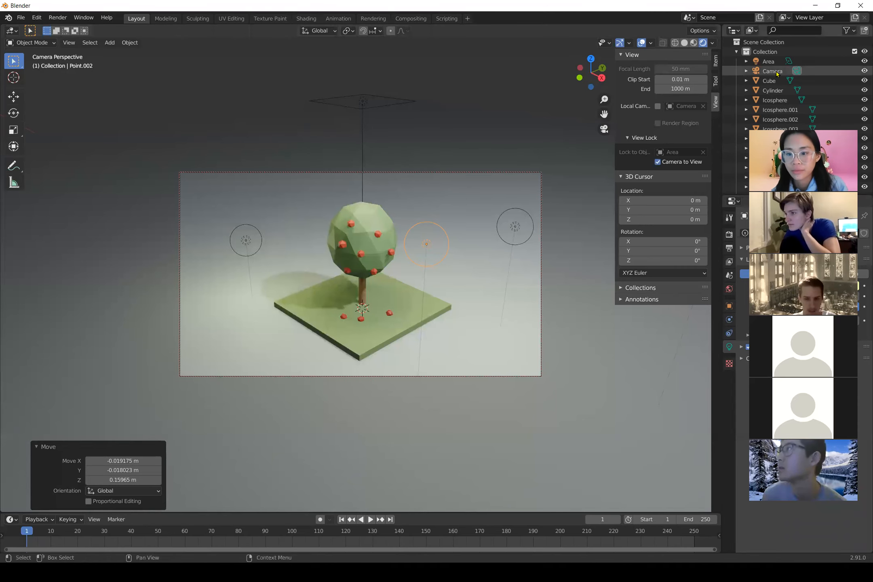
left_click(658, 162)
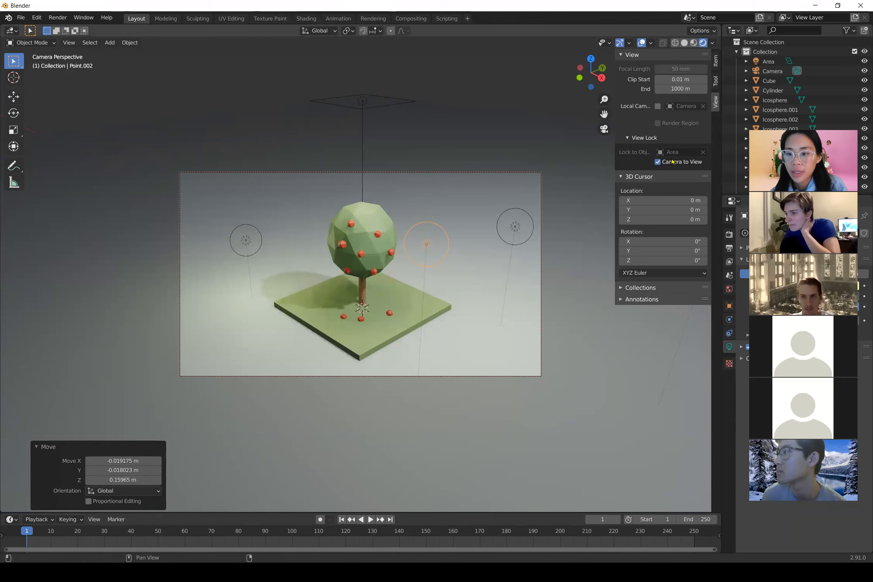
middle_click_drag(542, 259, 437, 275)
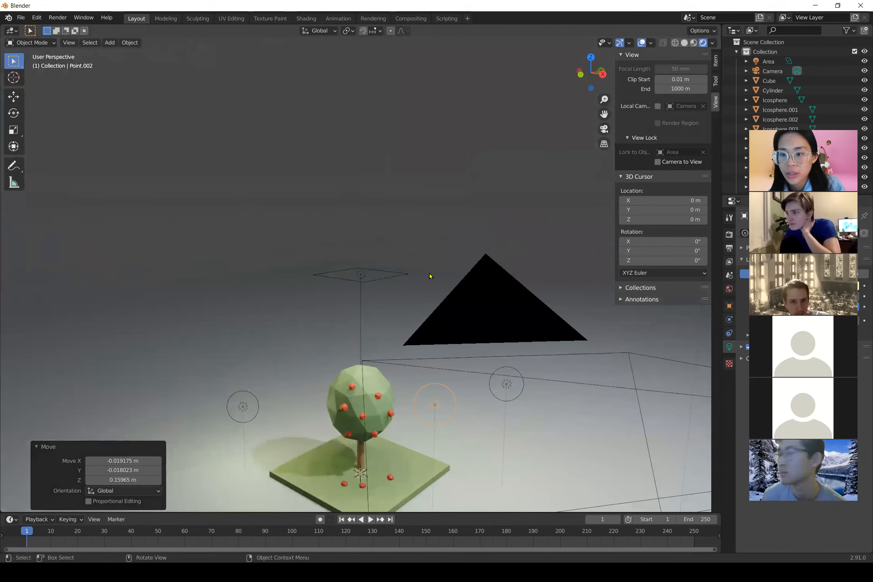
scroll(432, 277, "down", 3)
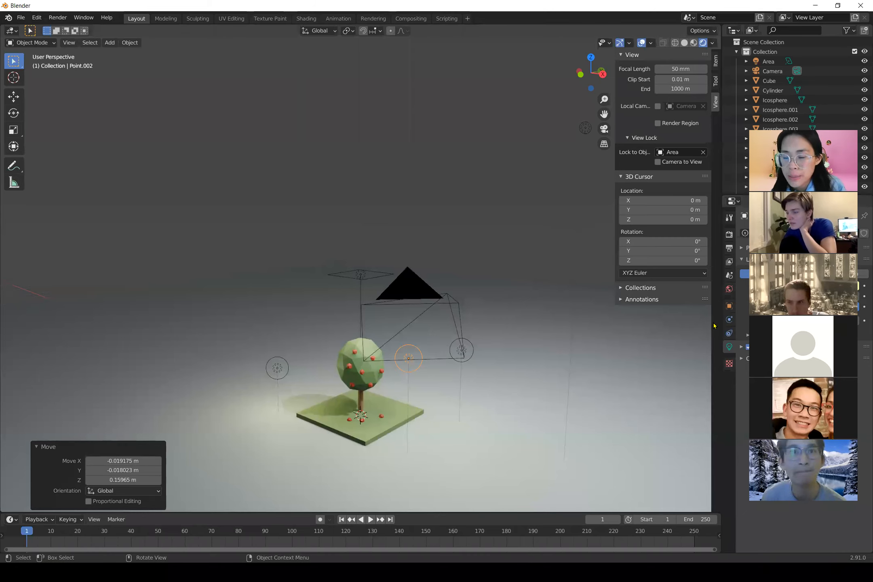
left_click(604, 129)
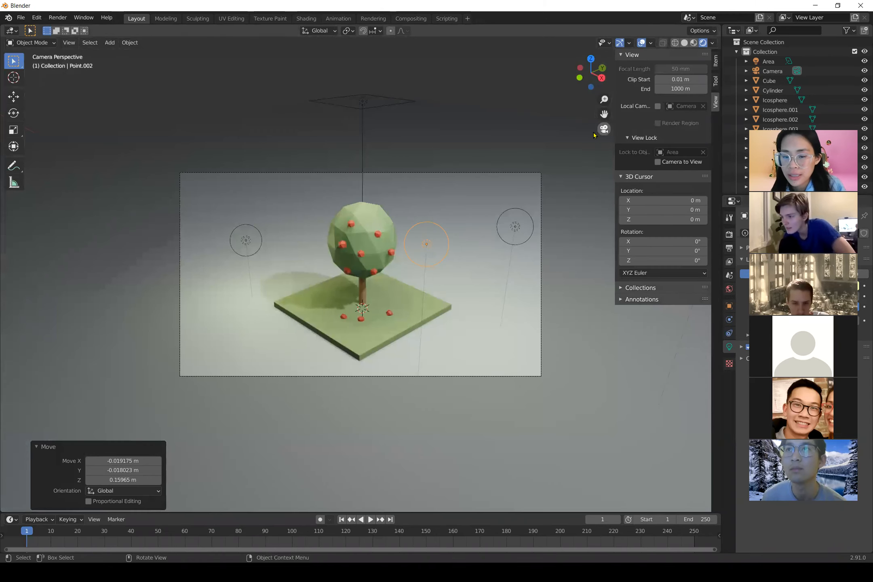
scroll(611, 242, "up", 5)
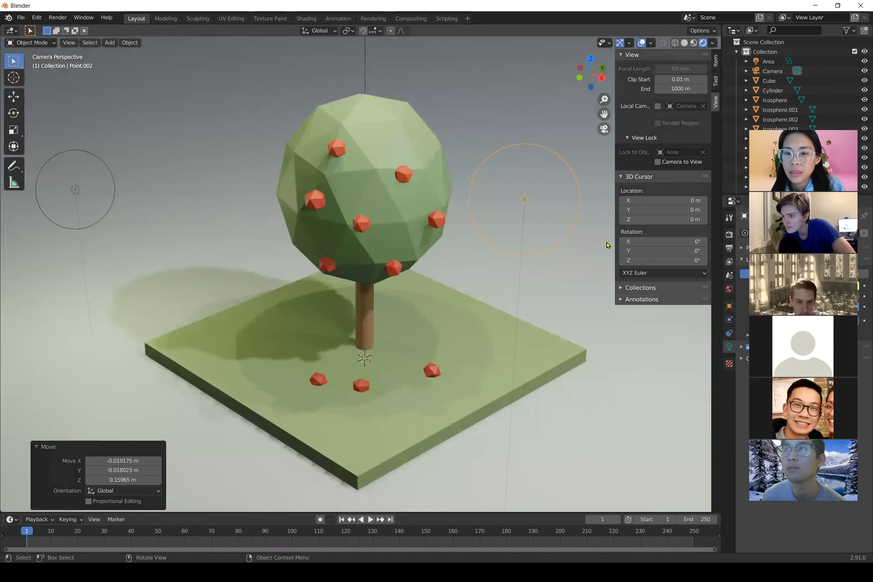
scroll(605, 245, "down", 3)
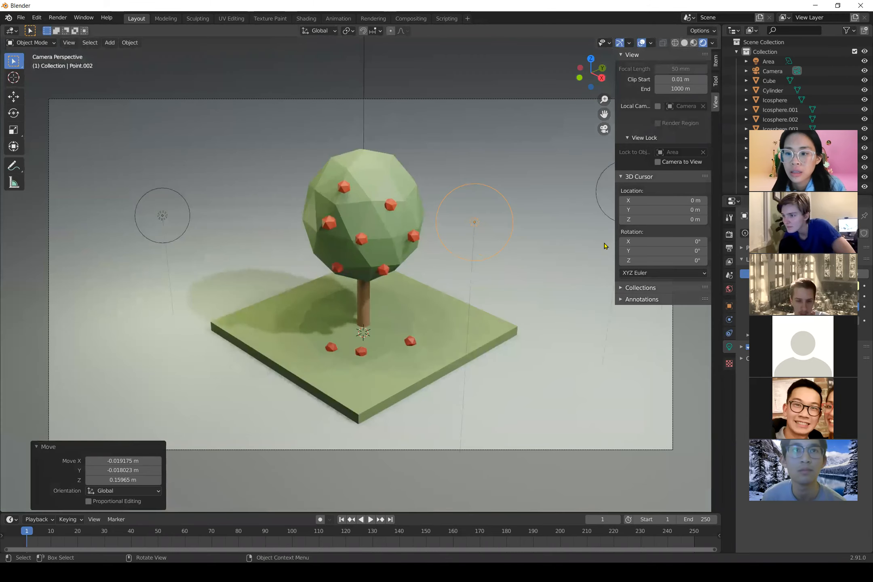
Collapse the View settings section and leave the camera view for a free perspective of the scene
left_click(633, 55)
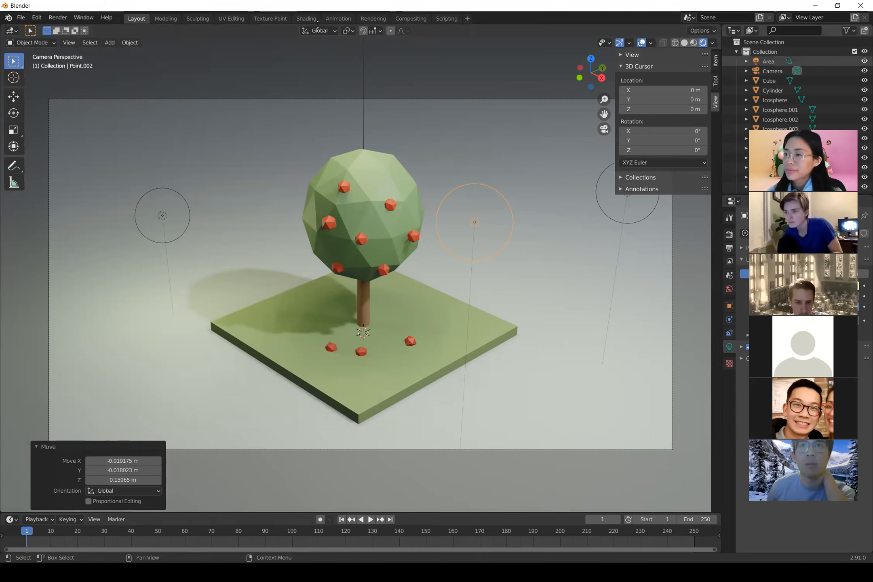
middle_click_drag(228, 241, 376, 224)
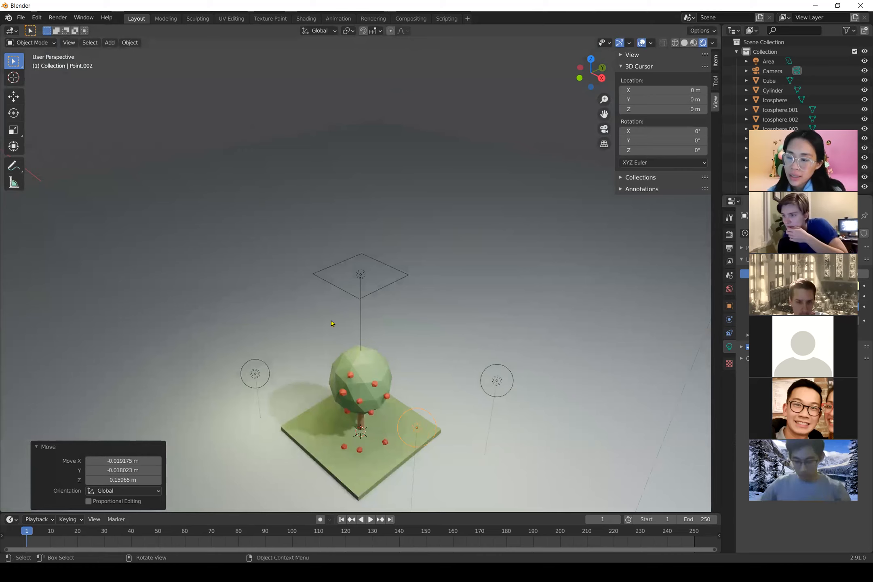
Render the active scene as a still image from the camera and open the render result's image commands
middle_click_drag(331, 323, 336, 285)
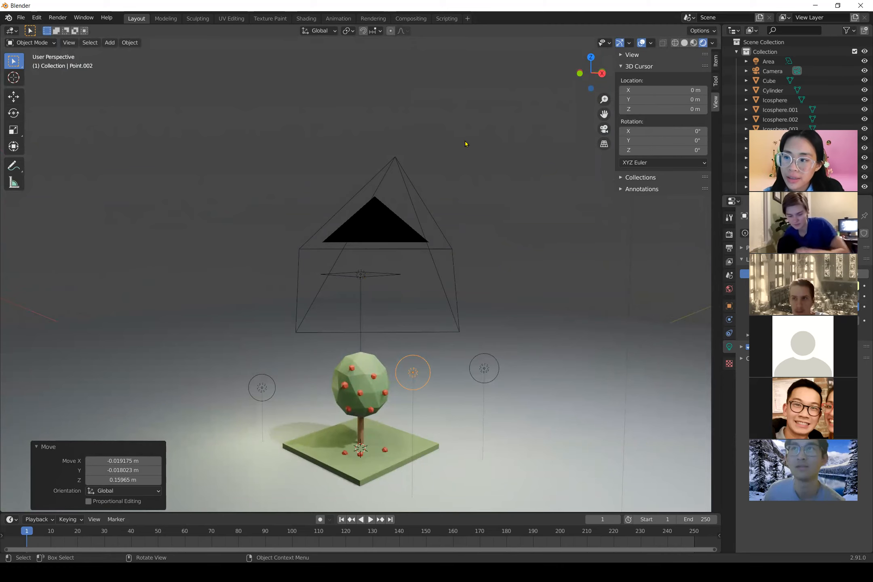
scroll(429, 397, "up", 2)
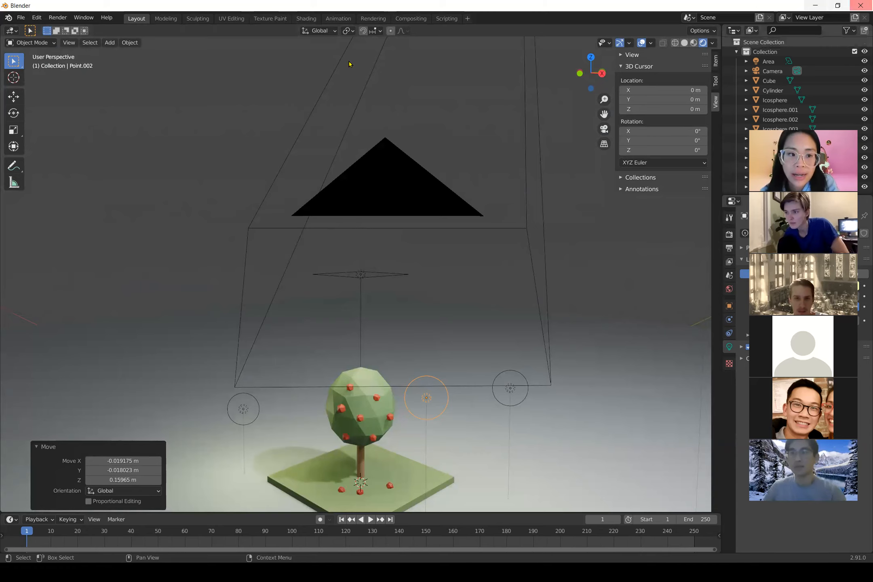
left_click(53, 18)
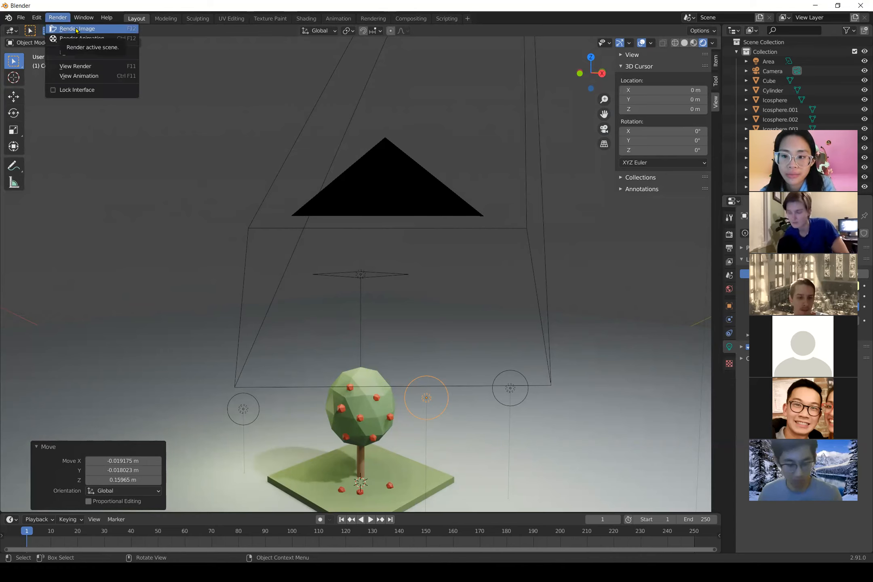
left_click(77, 29)
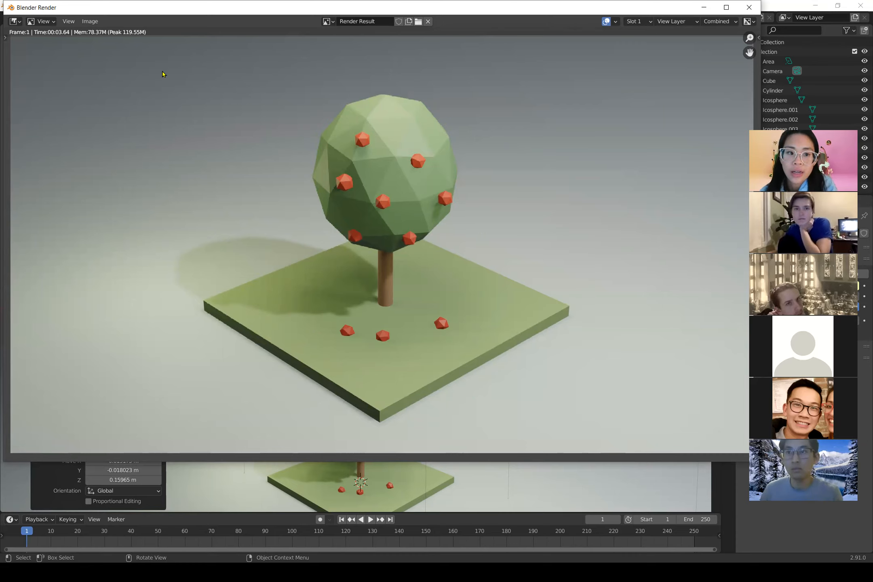
left_click(90, 22)
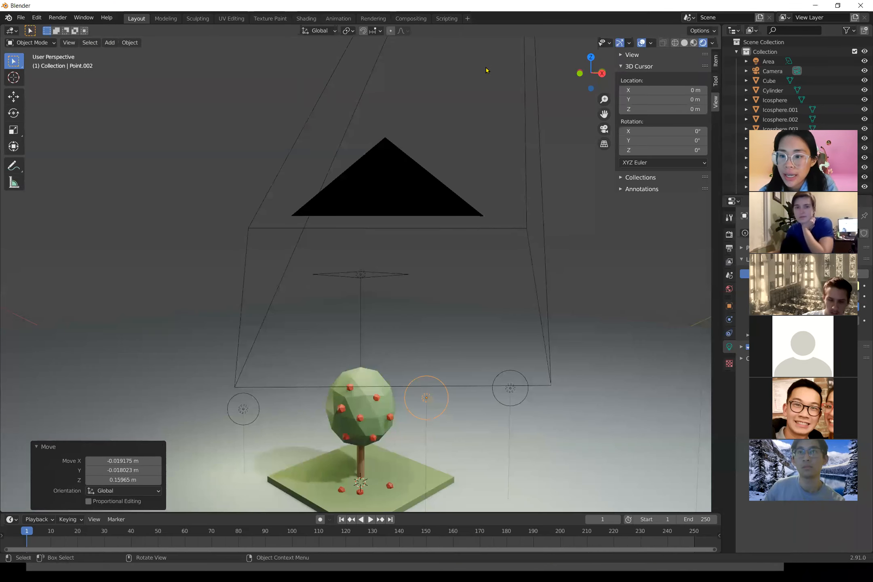
Return to the 3D scene and deselect the point light beside the tree
left_click(487, 65)
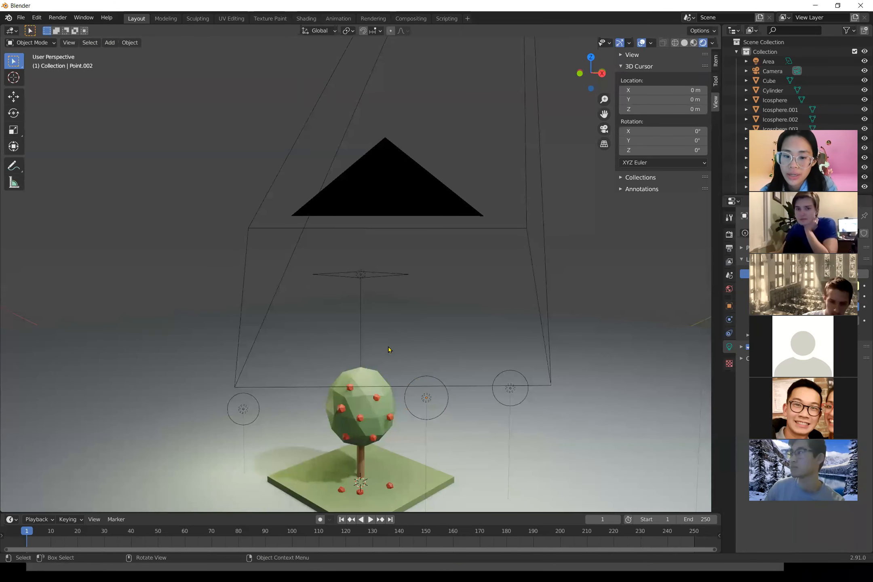
middle_click_drag(368, 414, 425, 275)
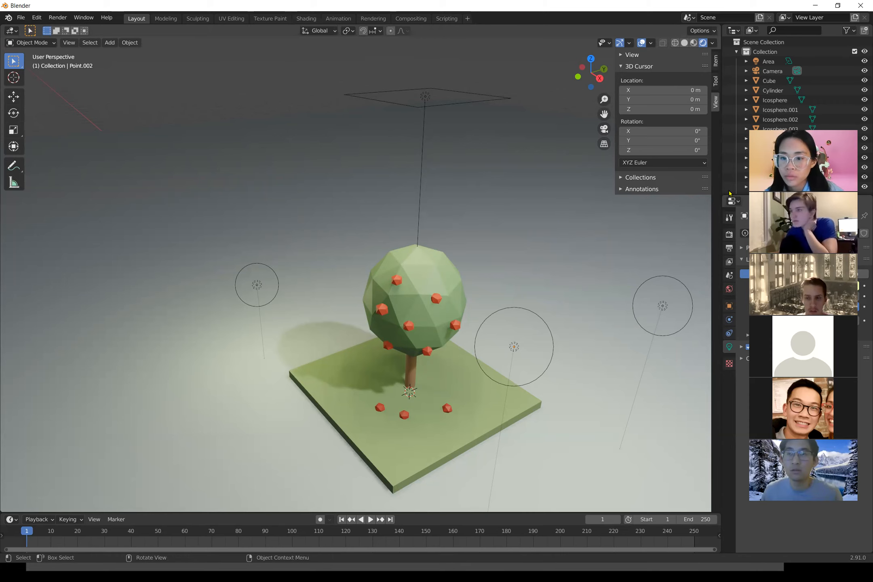
Switch to the PowerPoint slide show of the 3D Illustration Workshop slides
key("alt+Tab")
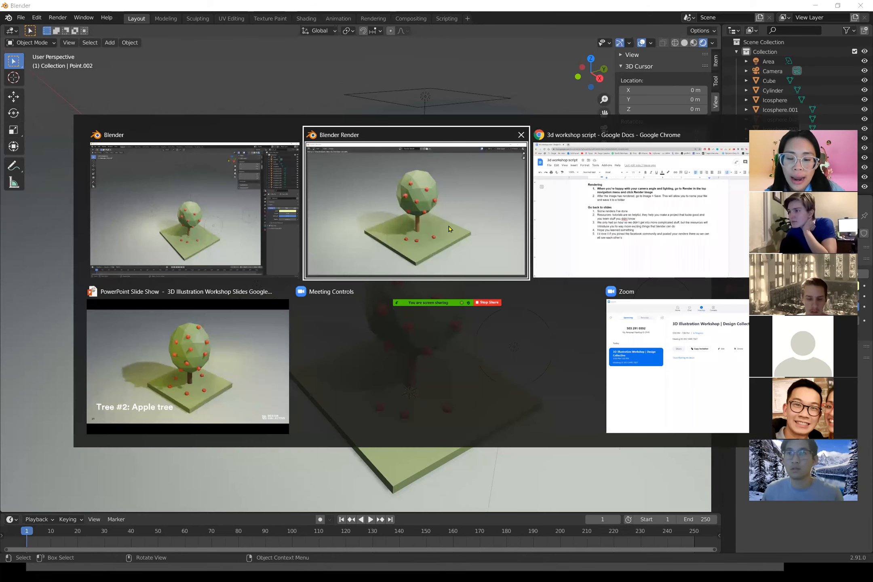
key("alt+Tab")
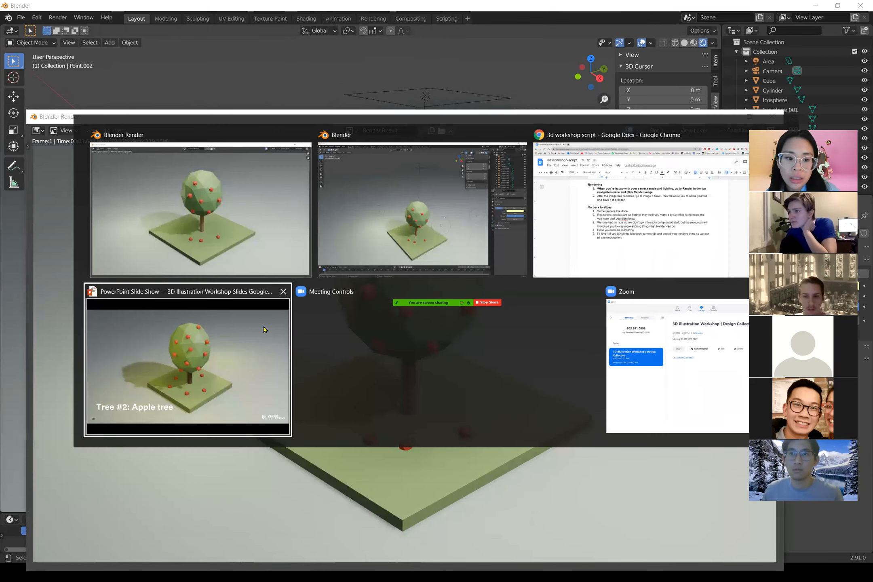
left_click(249, 348)
key("Right")
key("Right")
key("Right")
key("Right")
key("Right")
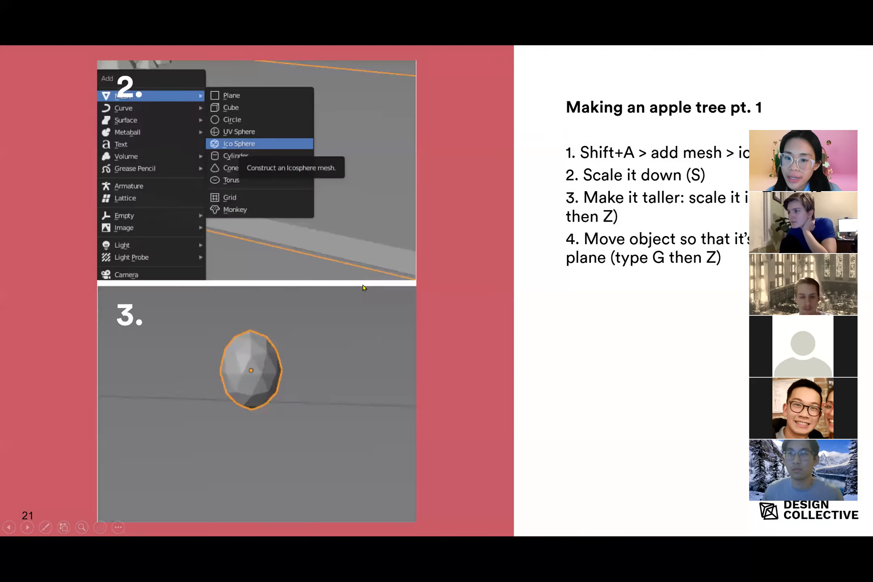
key("Right")
key("Right")
key("Right")
key("Right")
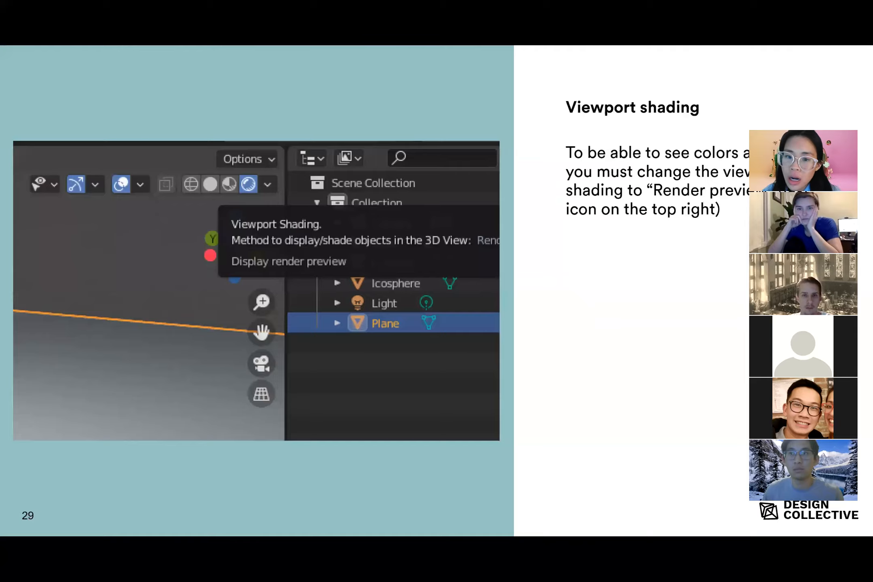
key("Right")
key("Right")
key("Right")
key("Right")
key("Right")
key("Right")
key("Right")
key("Right")
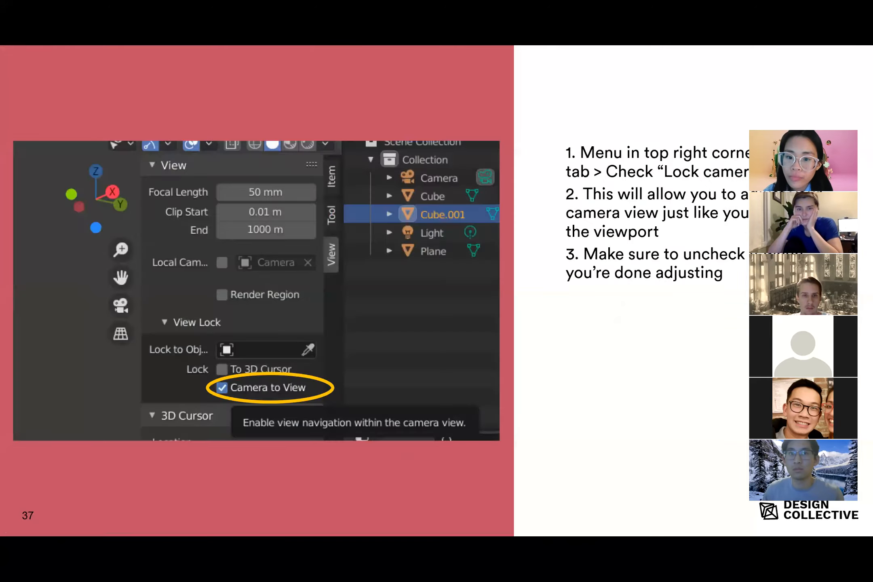
key("Right")
key("Right")
key("Right")
key("Left")
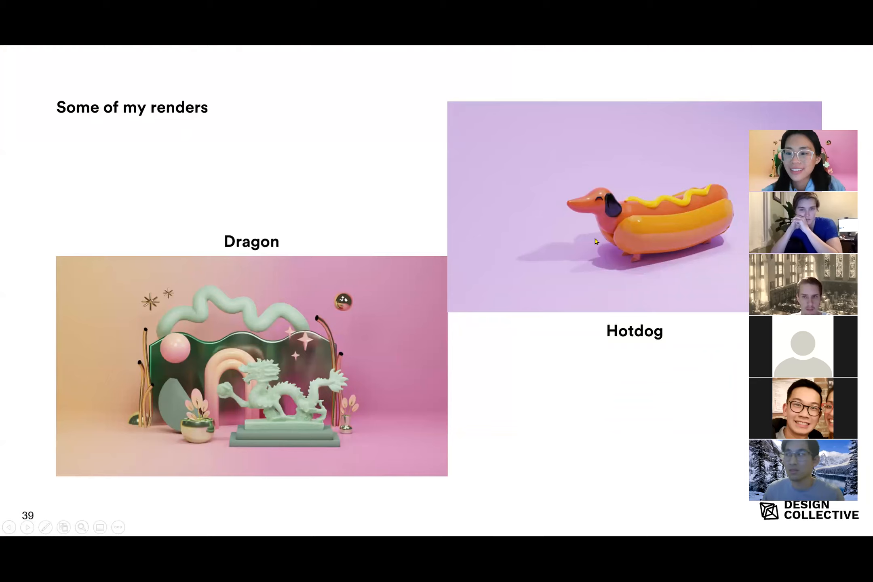
left_click(622, 239)
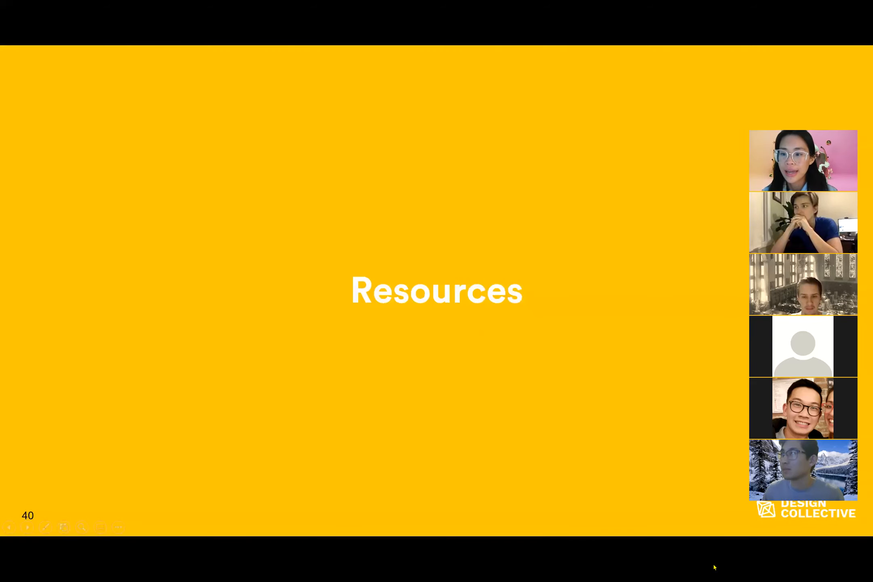